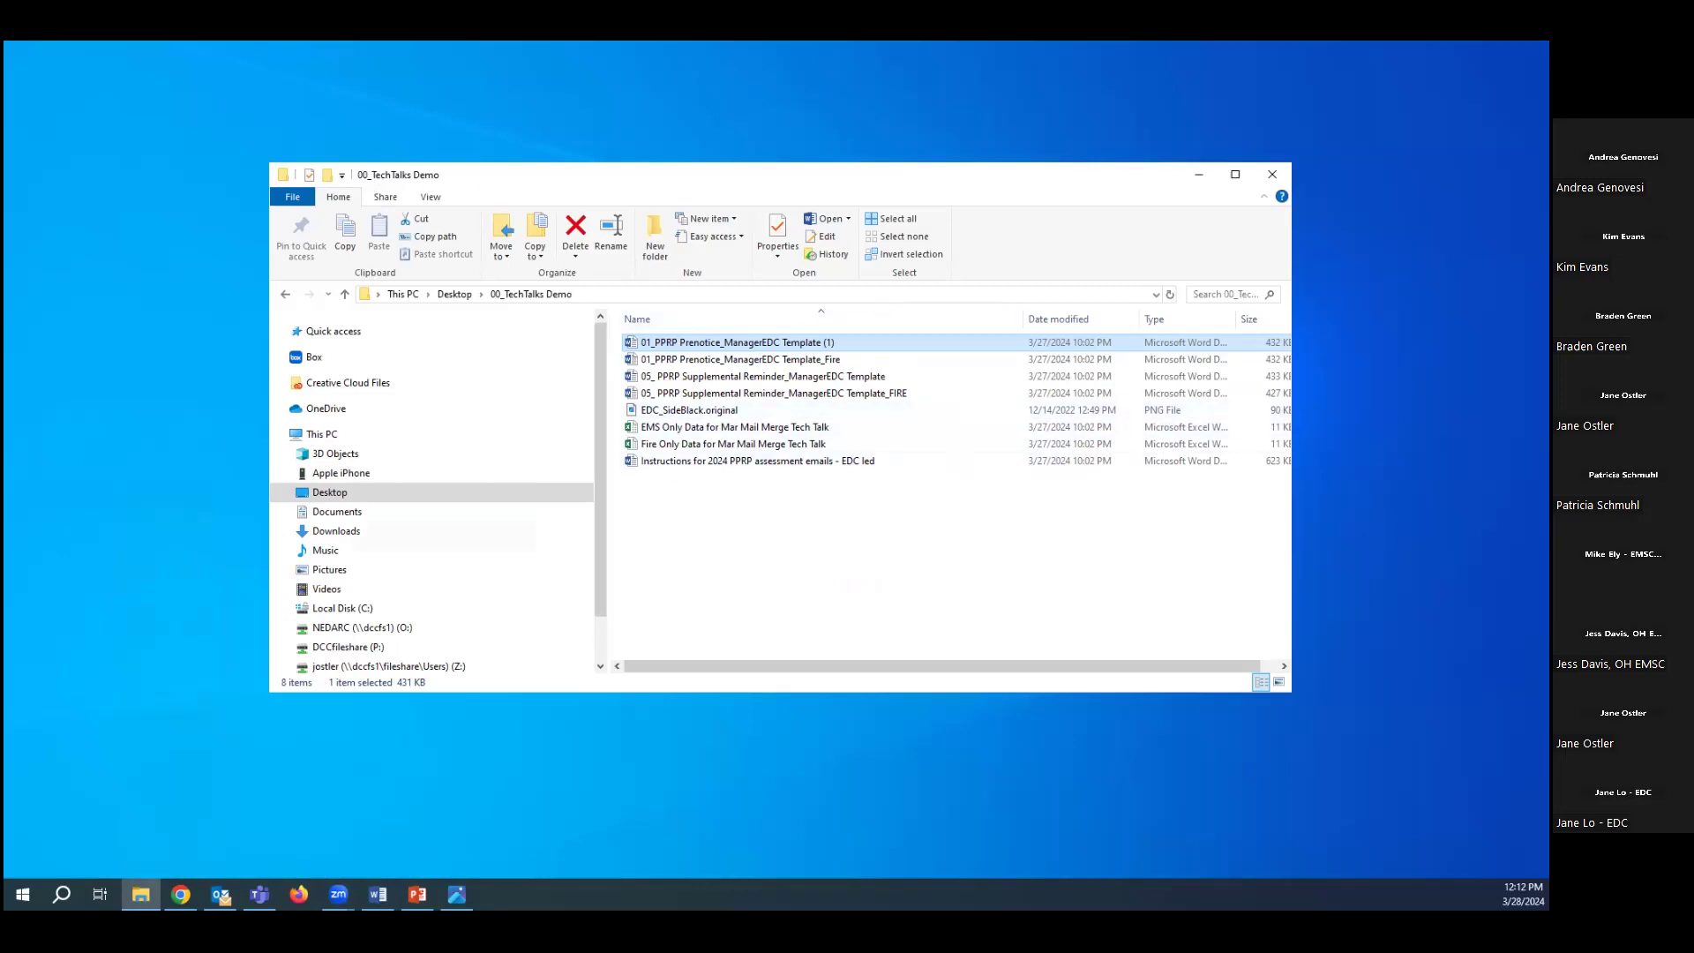
# Open the 01_PPRP Prenotice_ManagerEDC Template (1) document in Word and maximize its window.
pyautogui.press('Return')
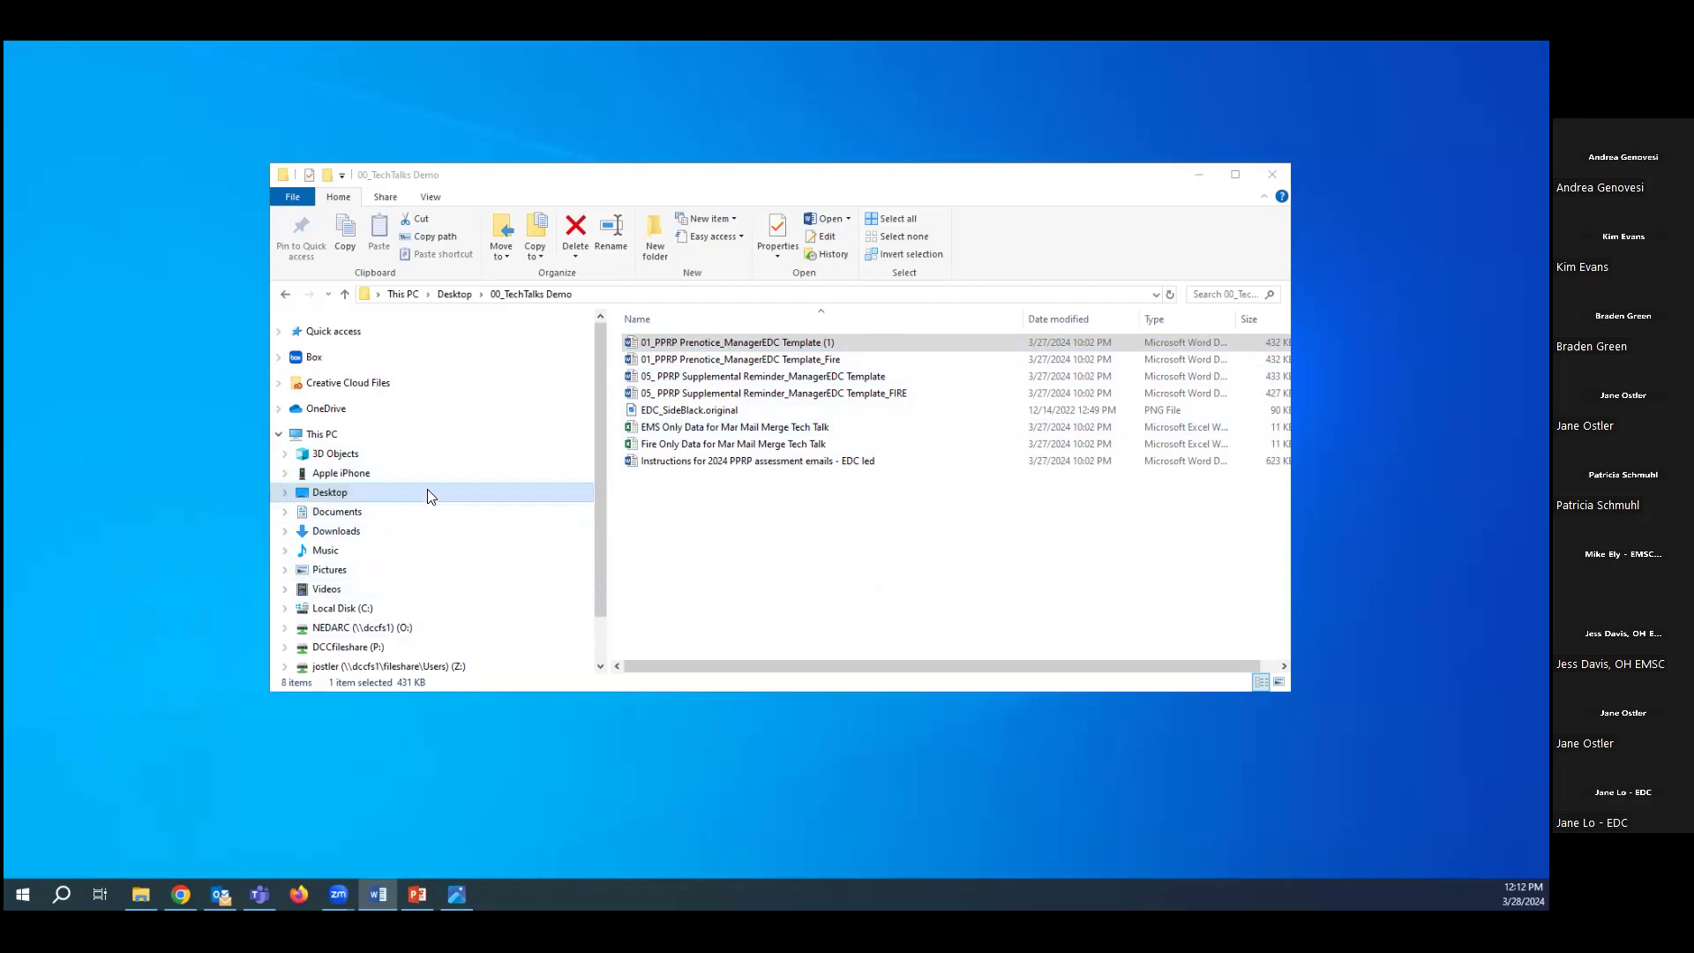
pyautogui.click(738, 343)
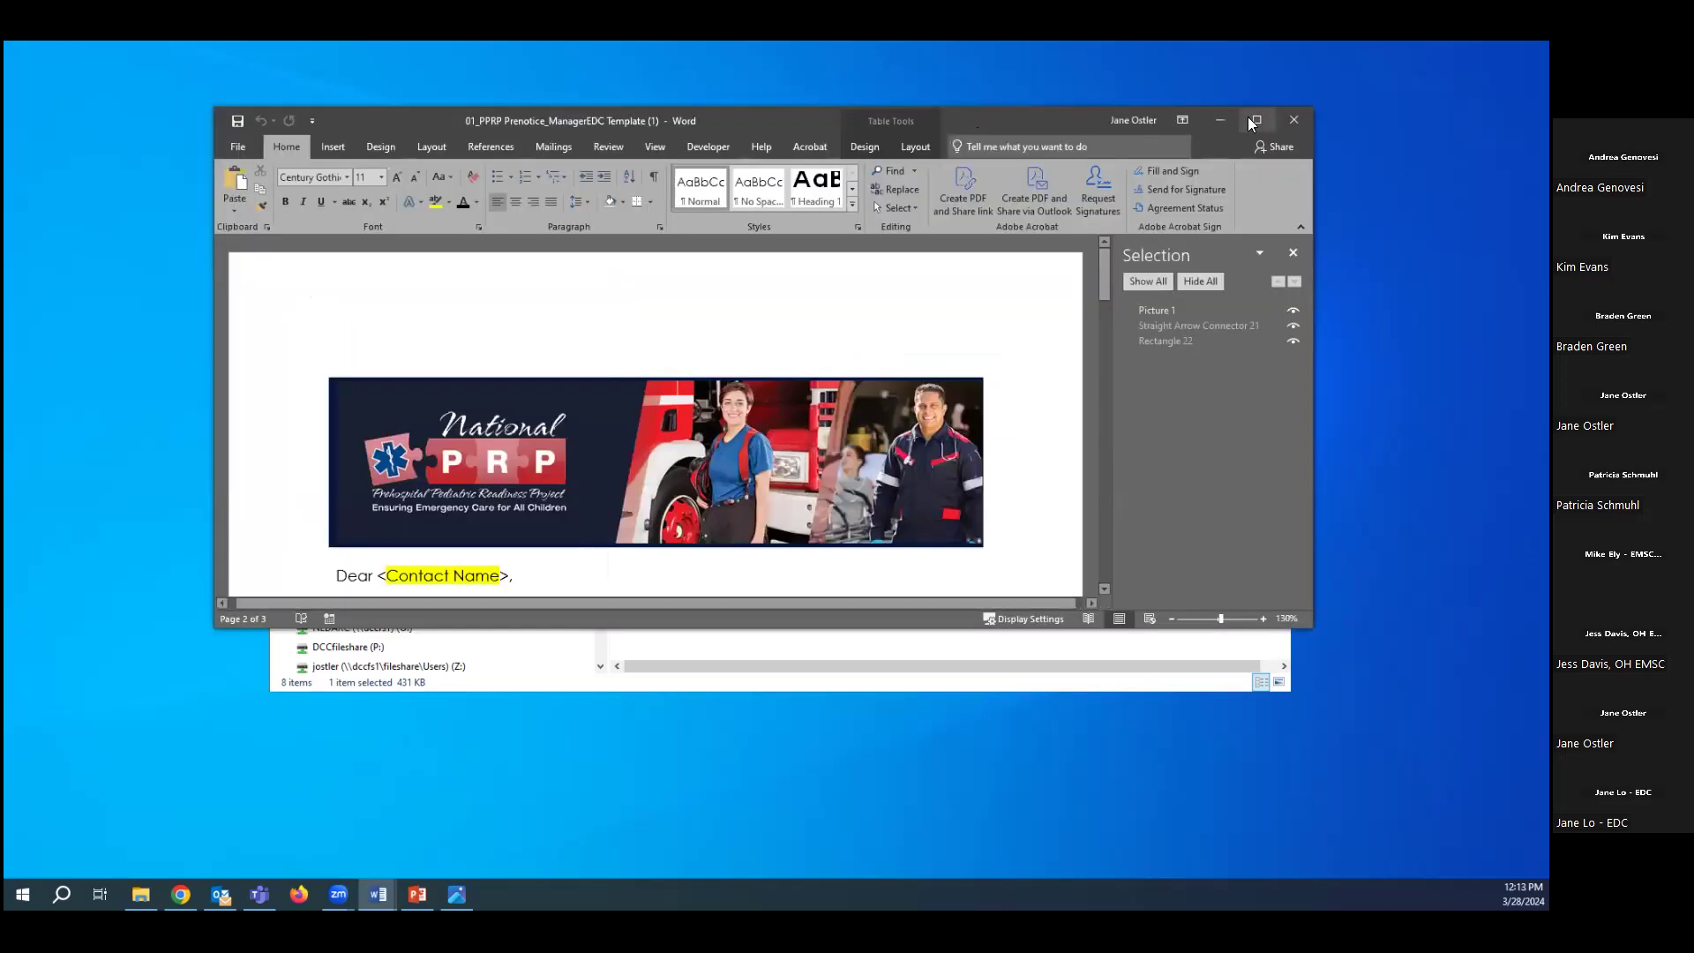
pyautogui.click(1250, 118)
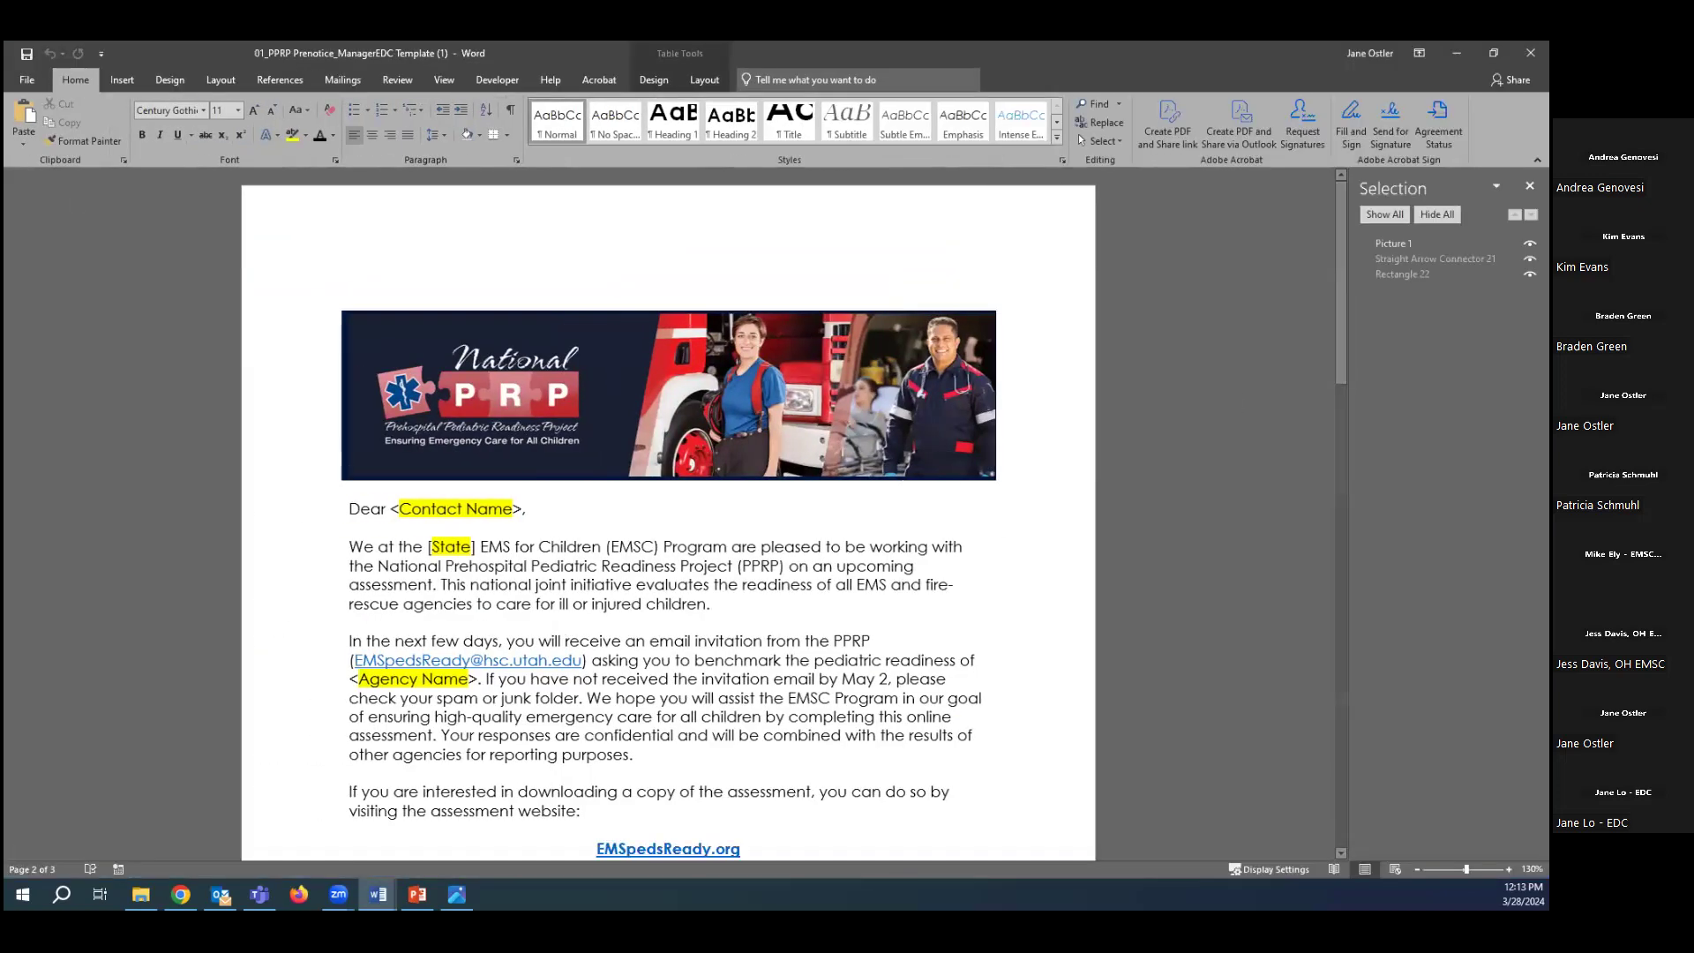
# Close the Selection pane and zoom the letter to 140%.
pyautogui.click(1530, 186)
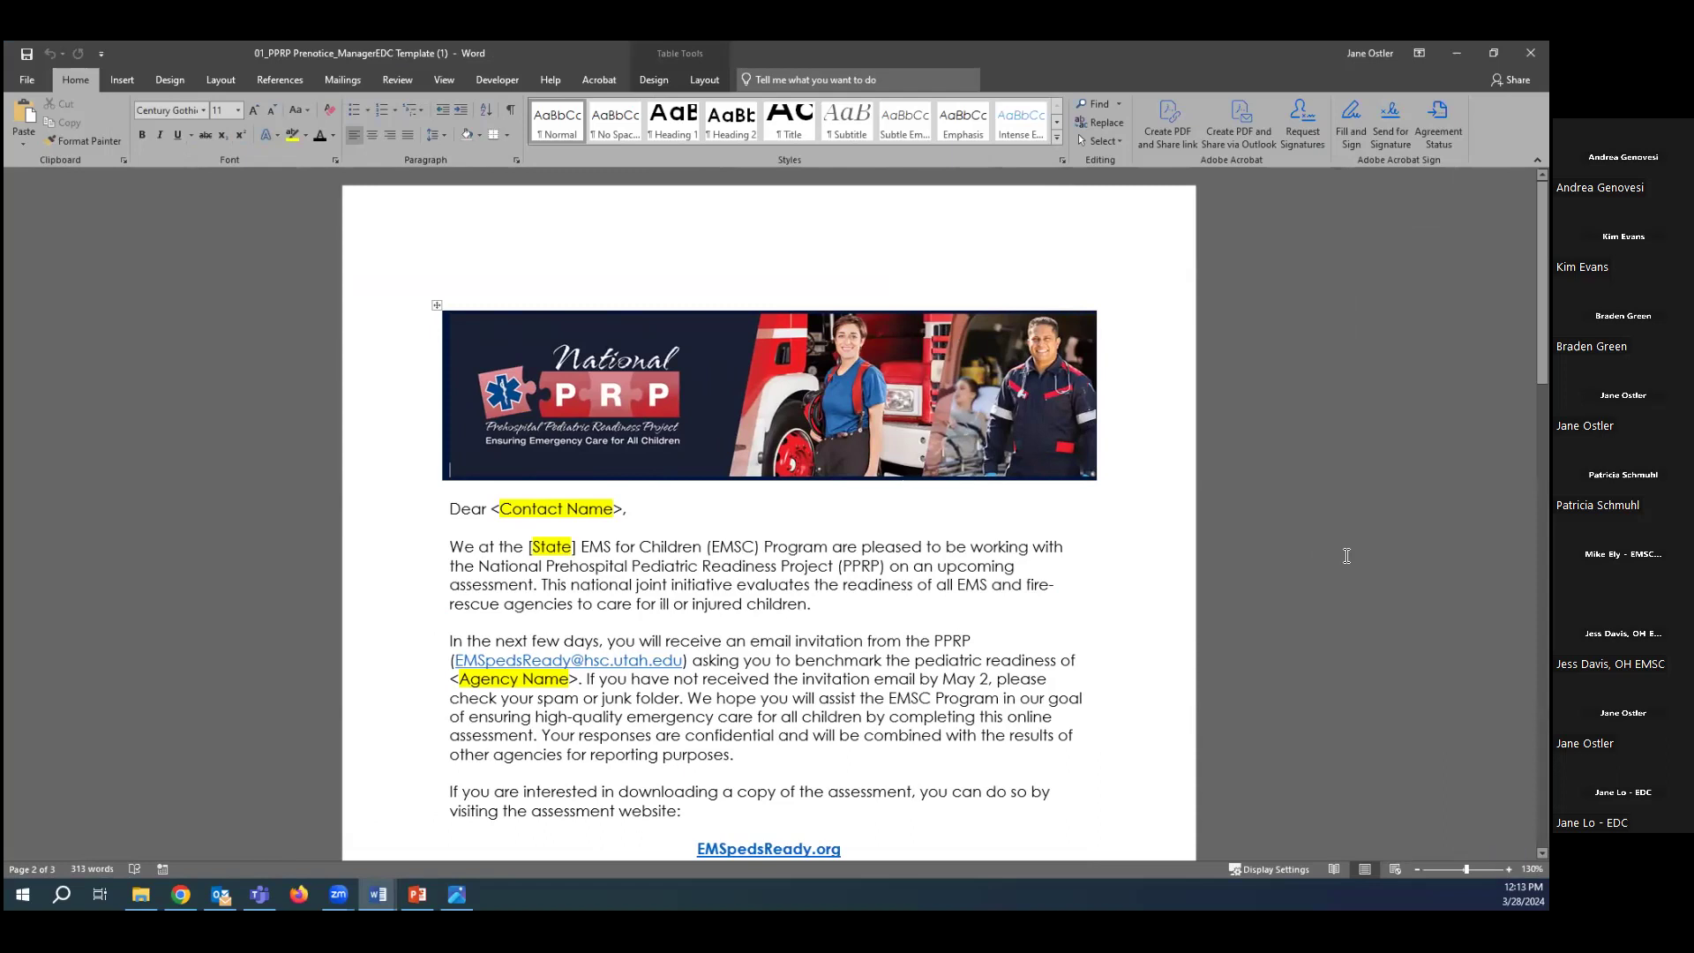
pyautogui.keyDown('ctrl'); pyautogui.scroll(1, 1345, 556); pyautogui.keyUp('ctrl')
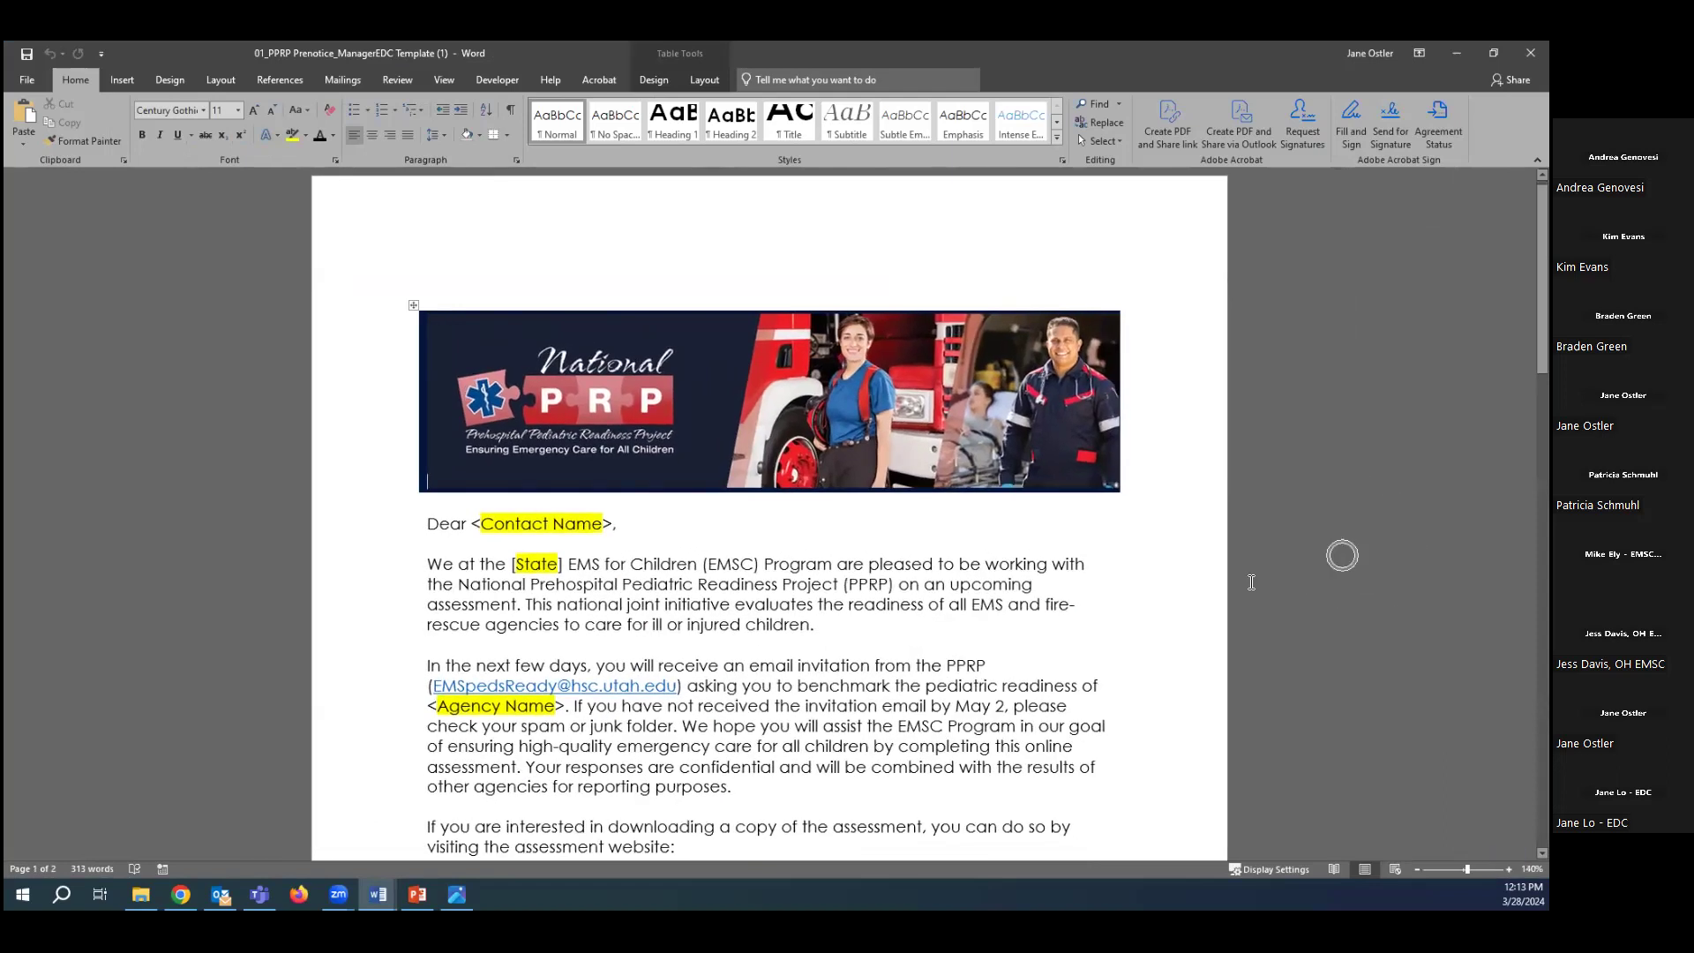
pyautogui.scroll(-1, 1107, 647)
pyautogui.scroll(2, 1107, 648)
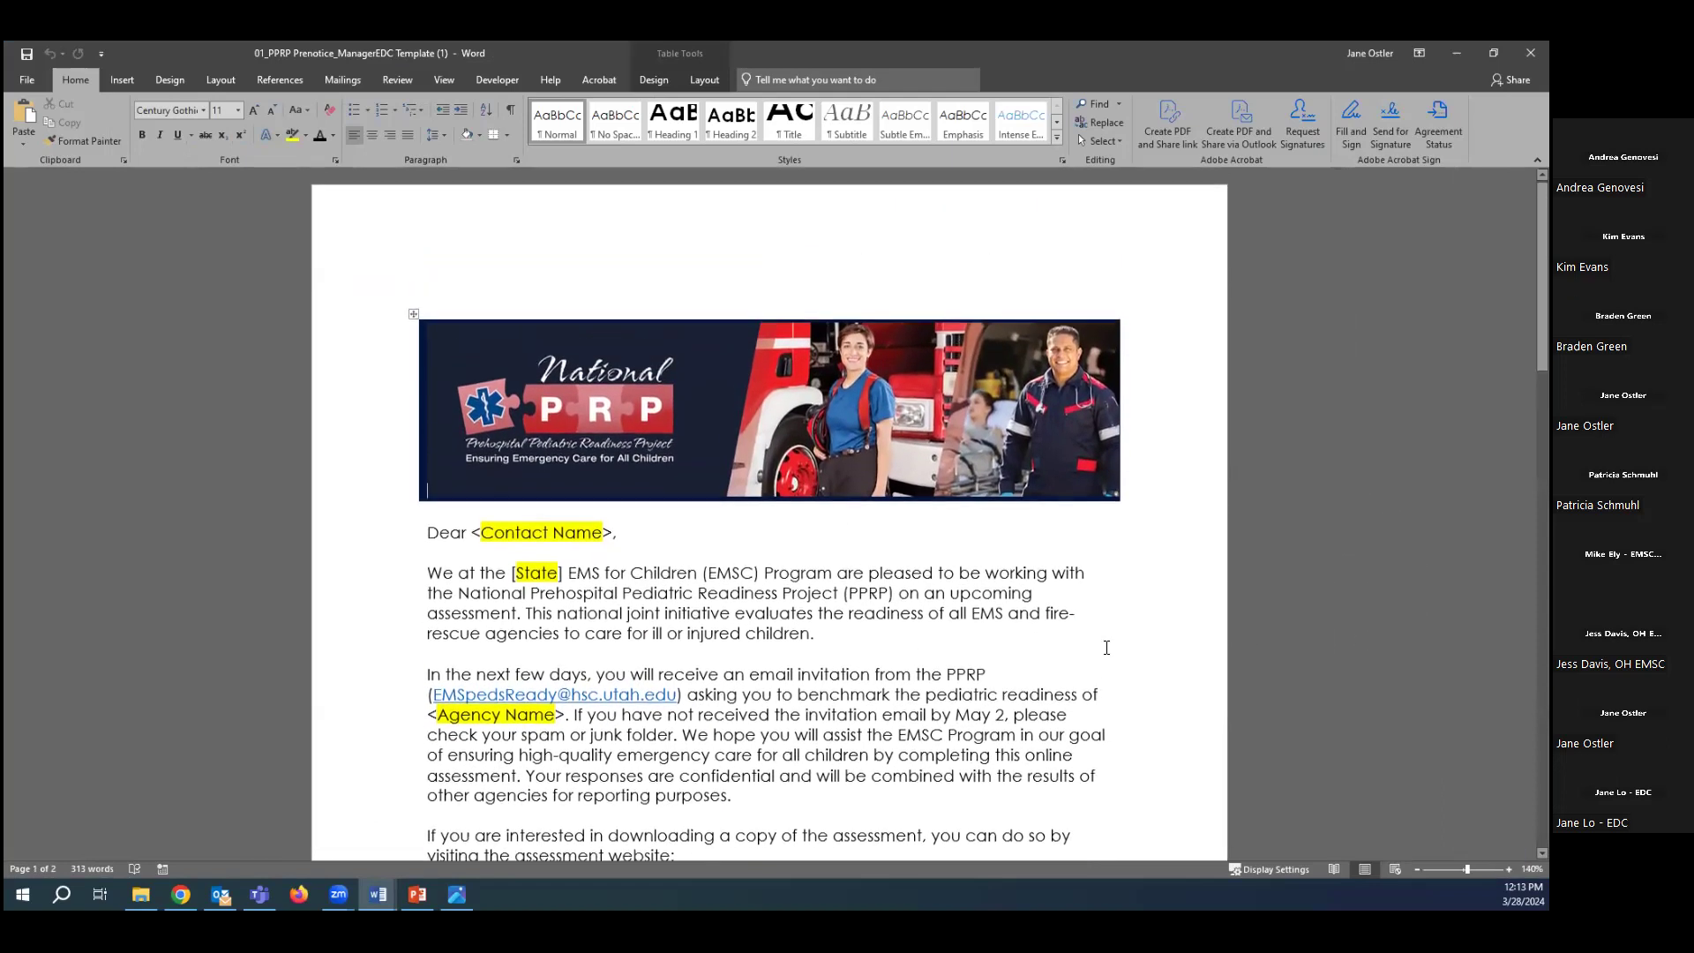
pyautogui.scroll(-1, 1107, 647)
pyautogui.scroll(-7, 1106, 648)
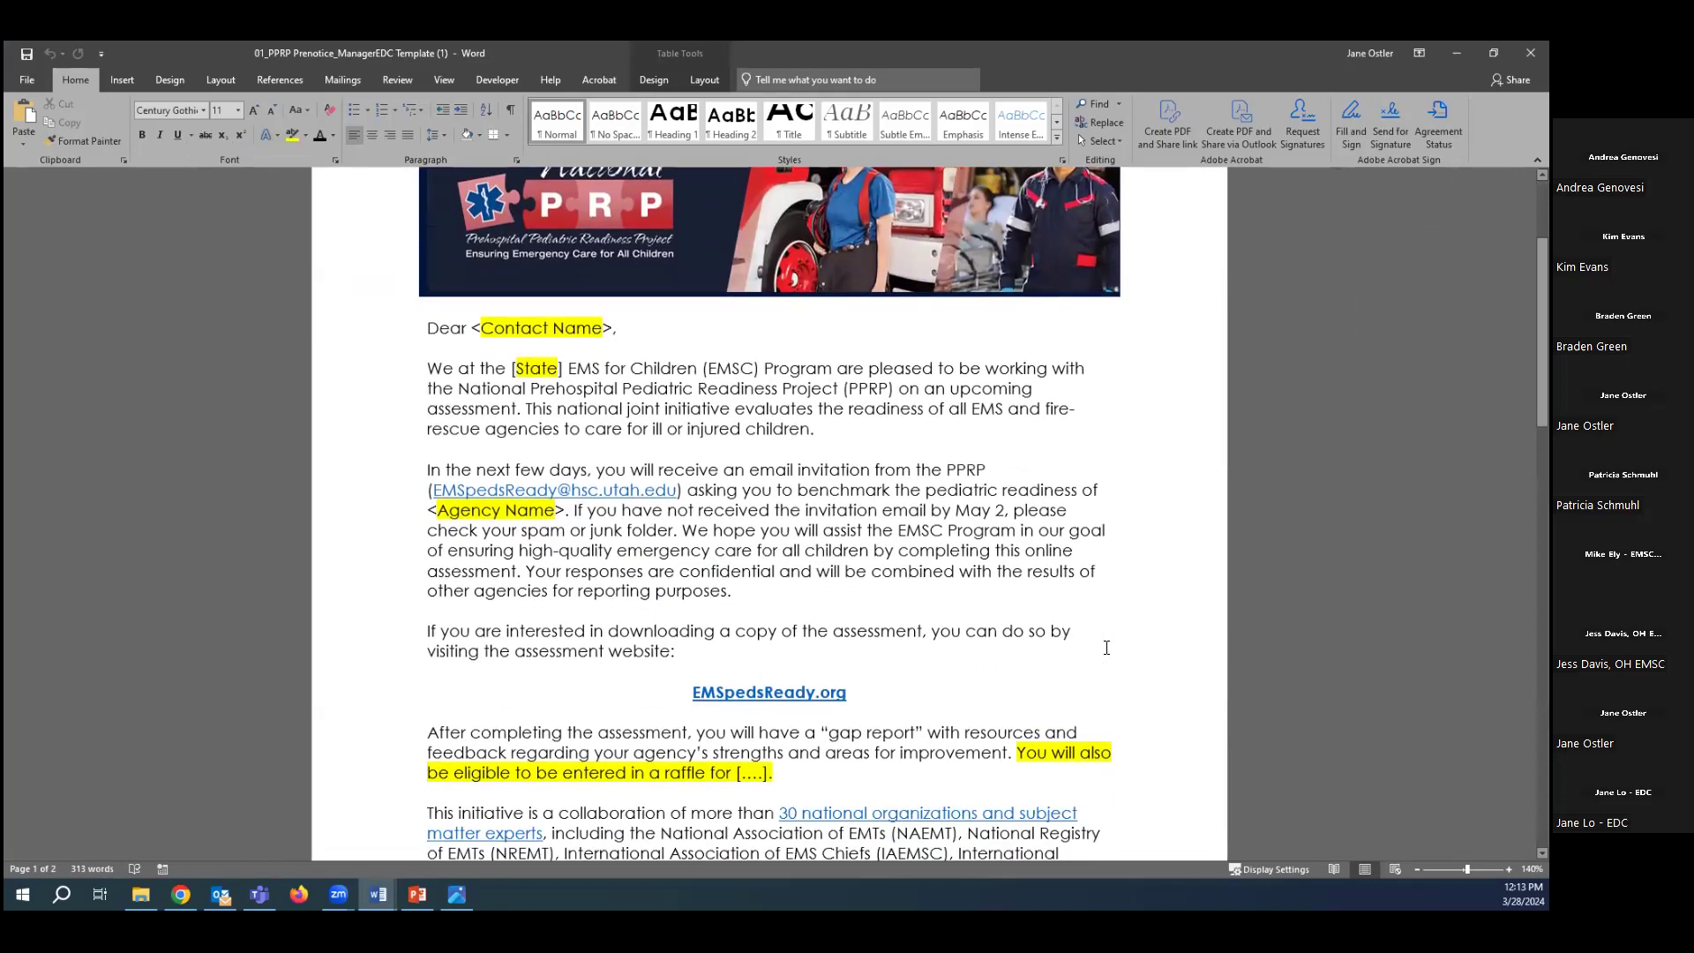
# Scroll through the letter and select its entire layout table.
pyautogui.scroll(-5, 1107, 648)
pyautogui.scroll(6, 1107, 647)
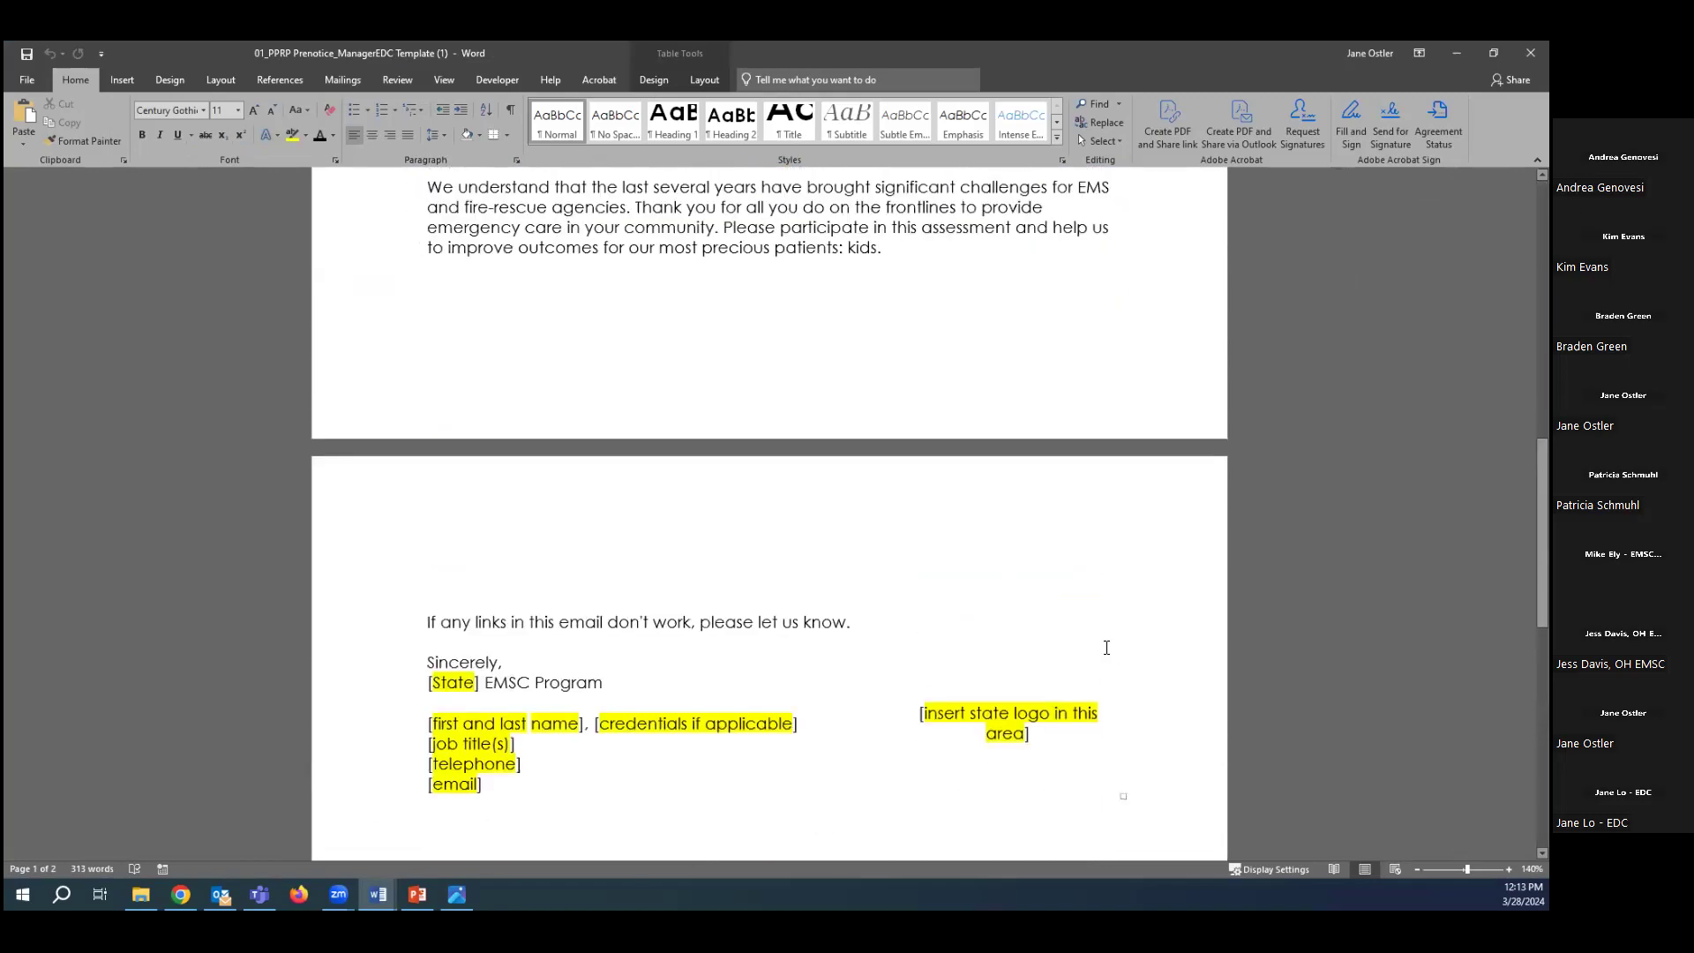
pyautogui.scroll(7, 1106, 648)
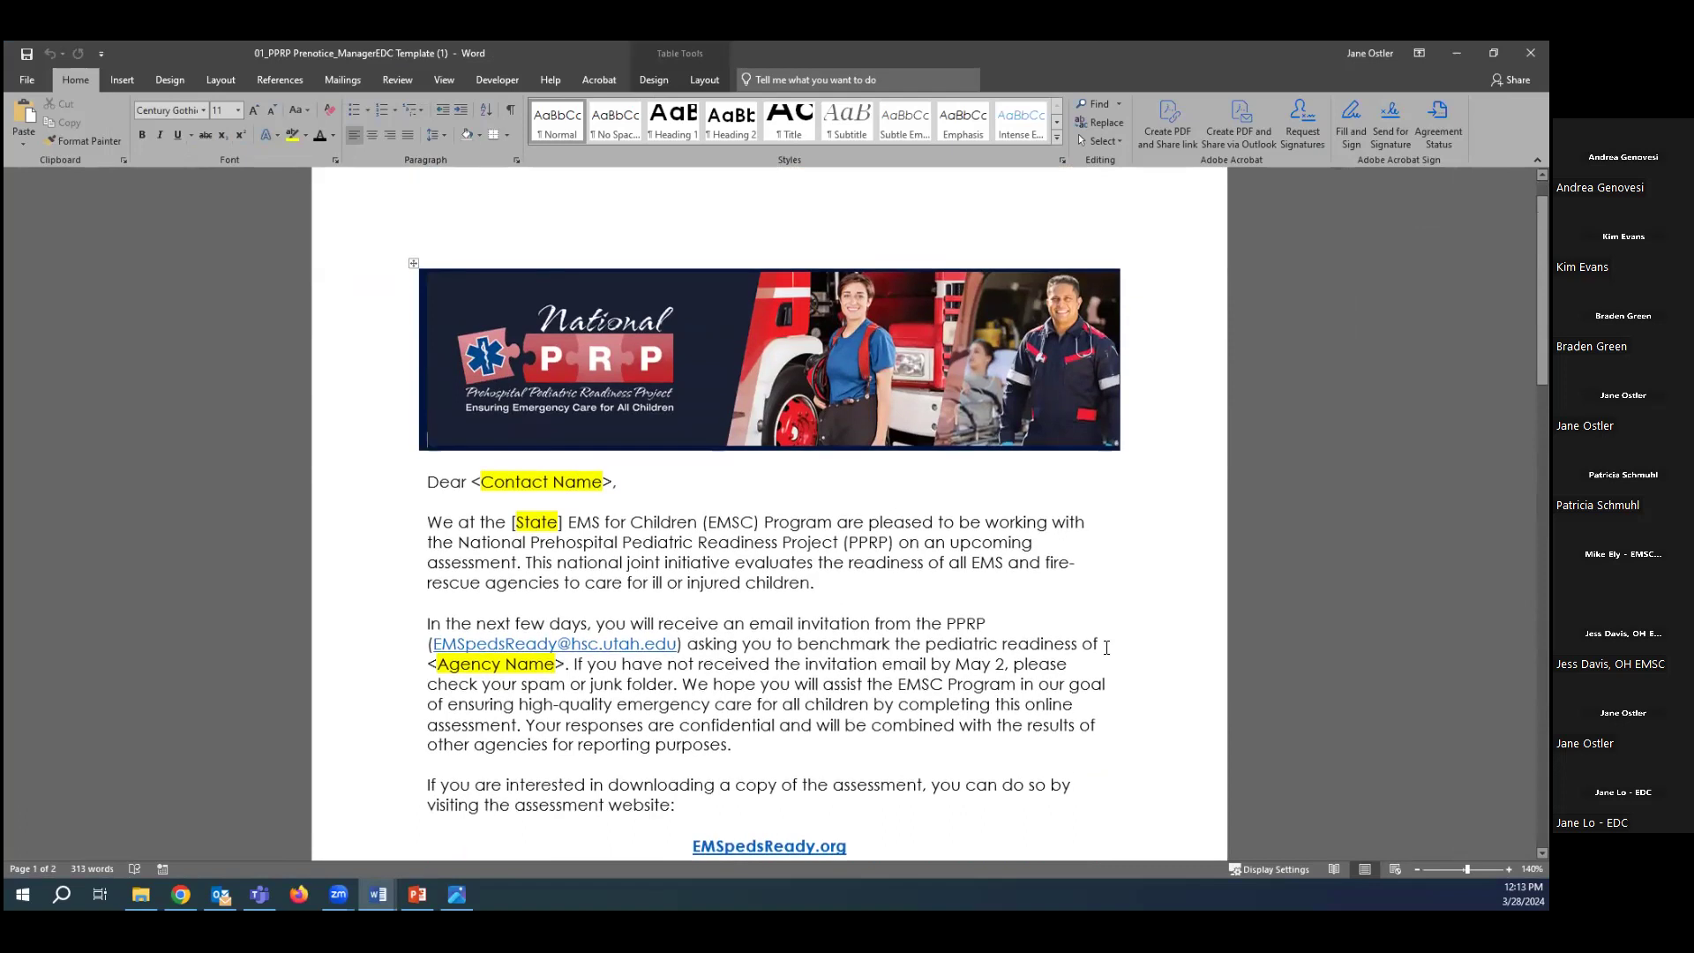
pyautogui.scroll(-2, 1107, 648)
pyautogui.scroll(2, 1059, 618)
pyautogui.click(414, 262)
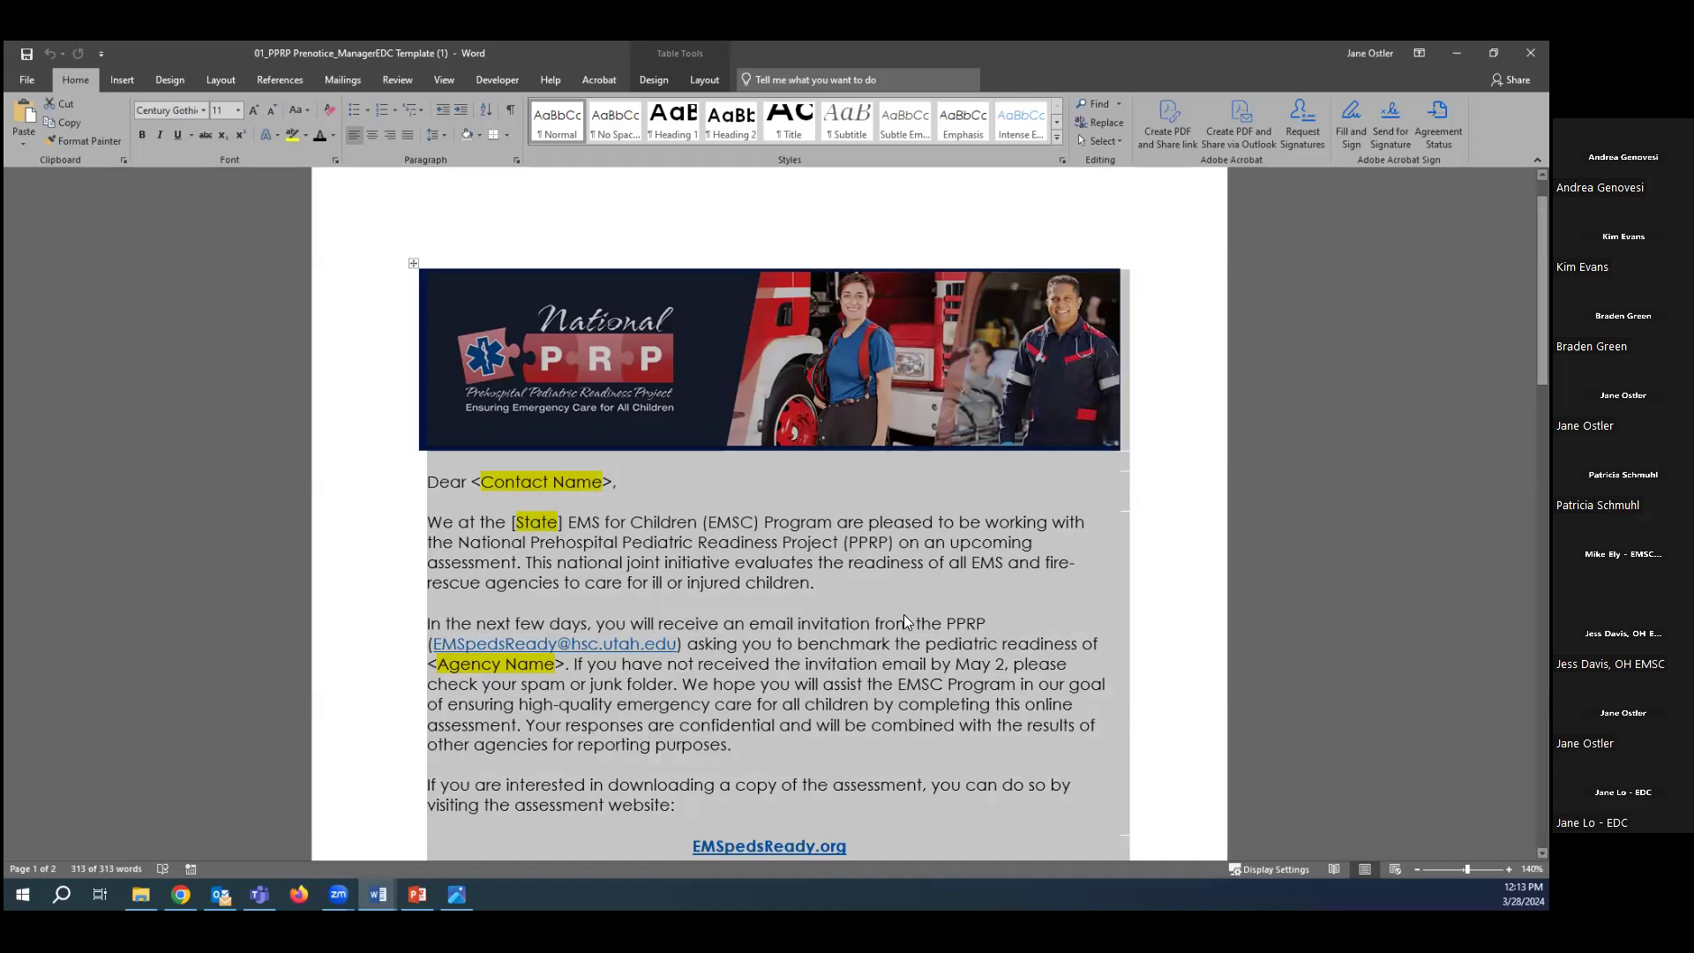
# Apply All Borders to the letter's layout table.
pyautogui.scroll(1, 904, 614)
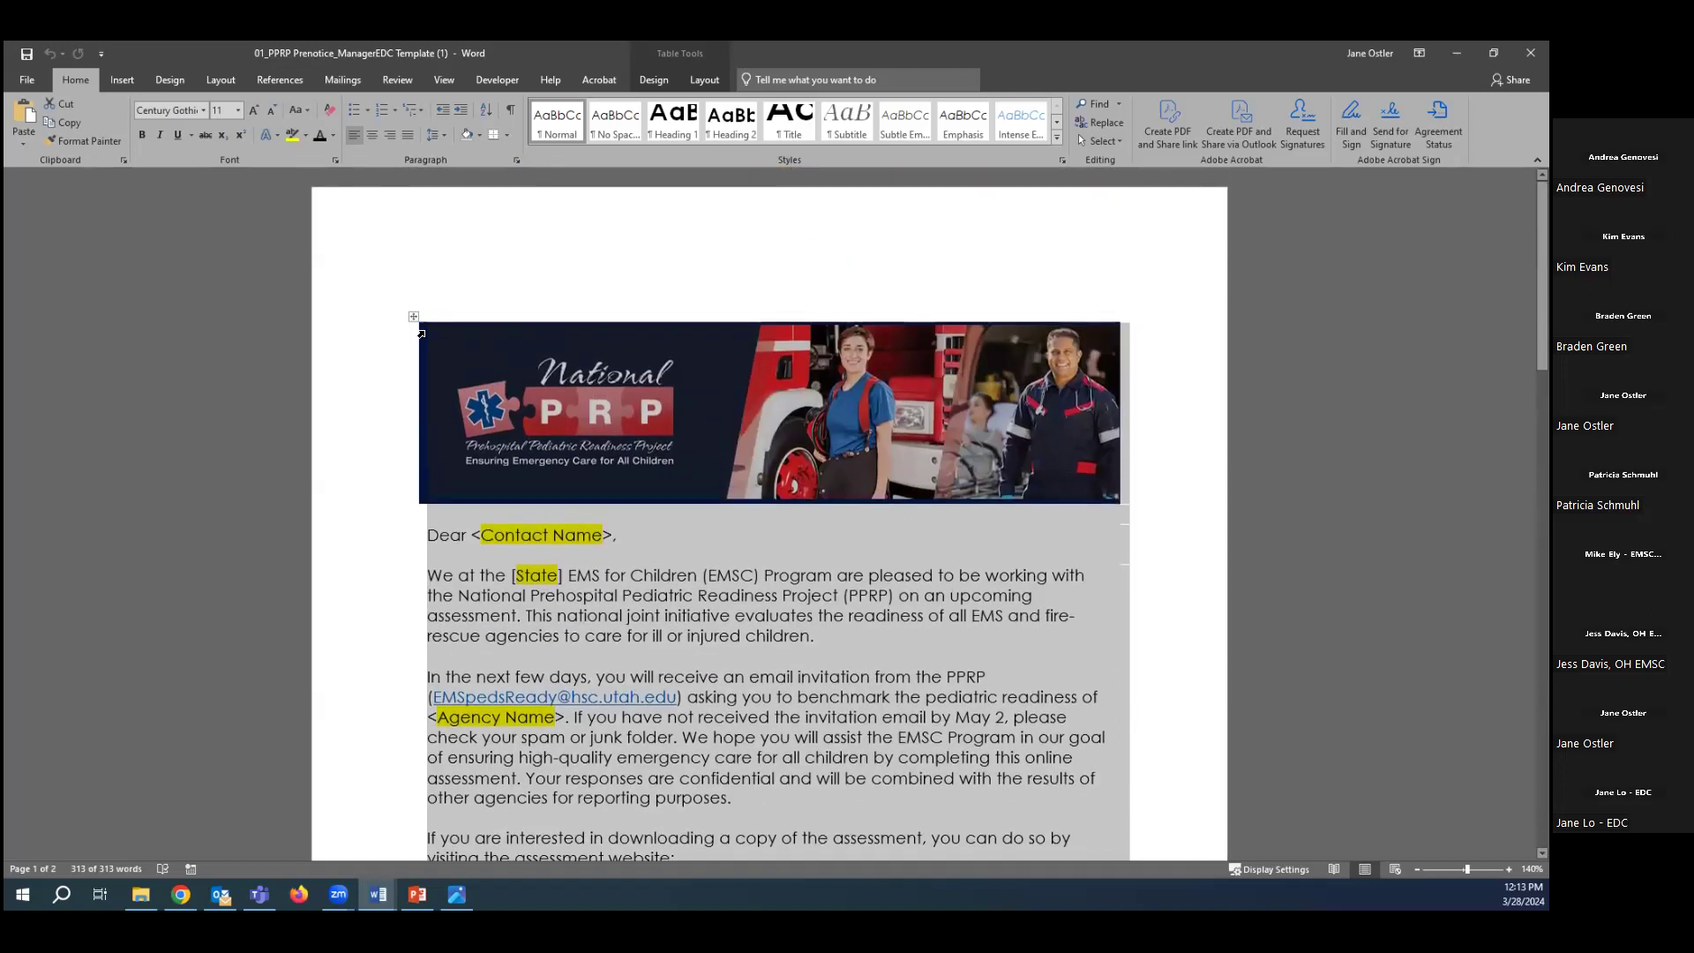
pyautogui.rightClick(472, 538)
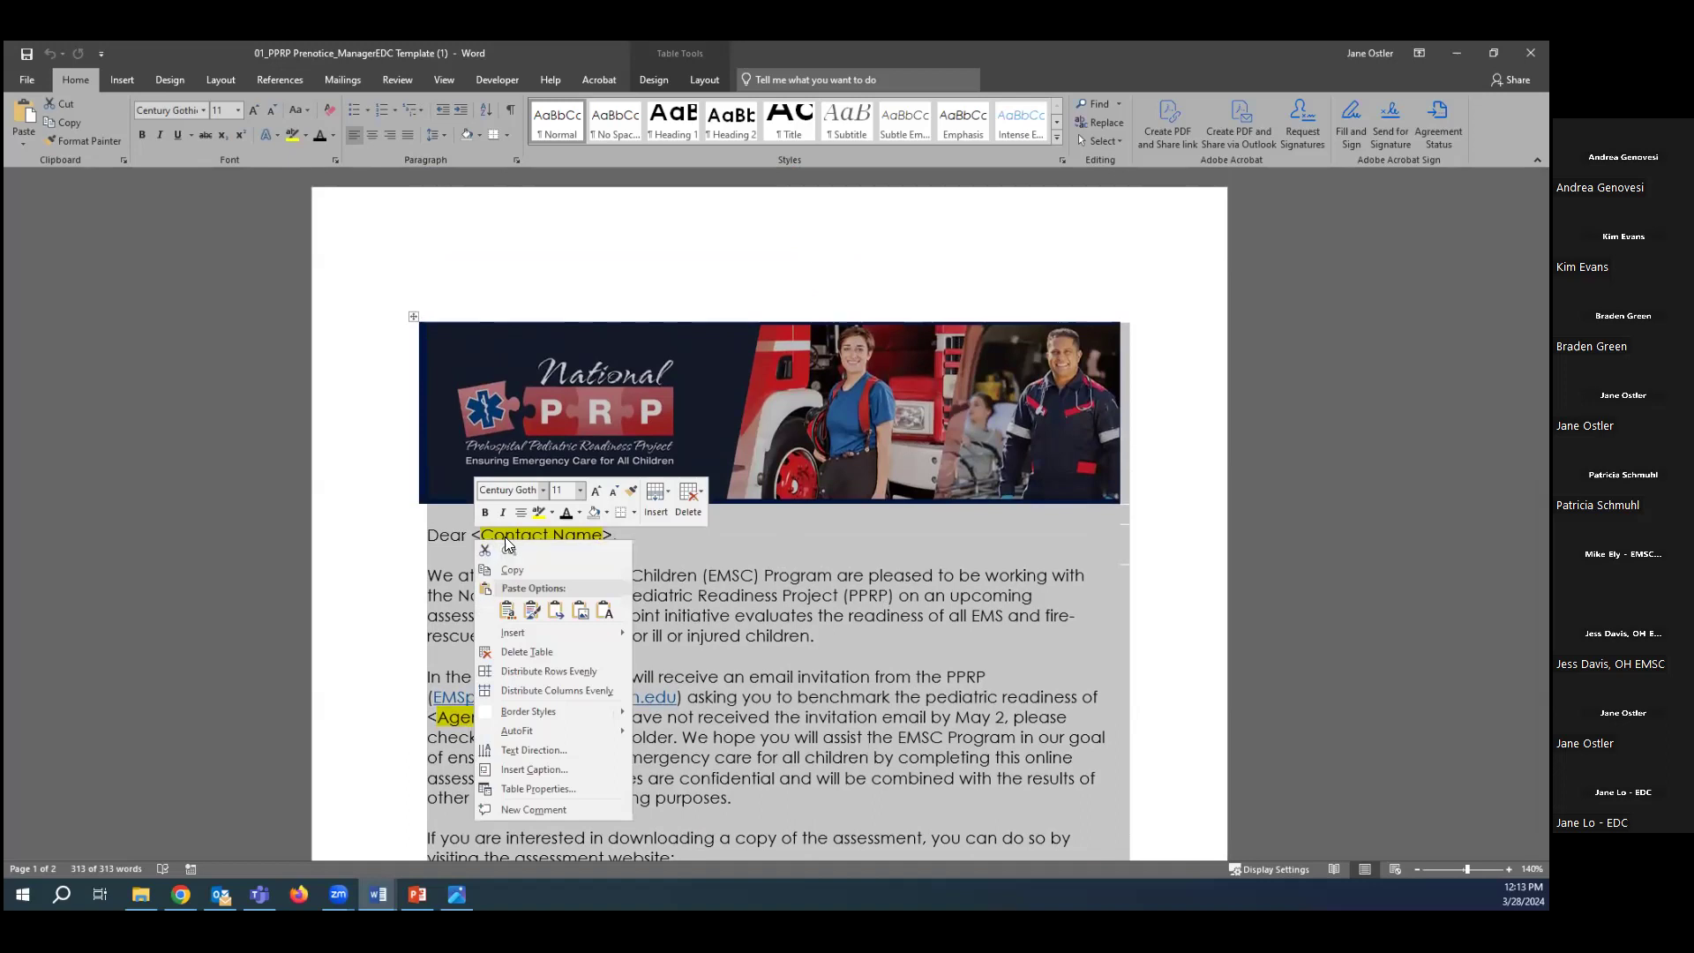
pyautogui.click(634, 514)
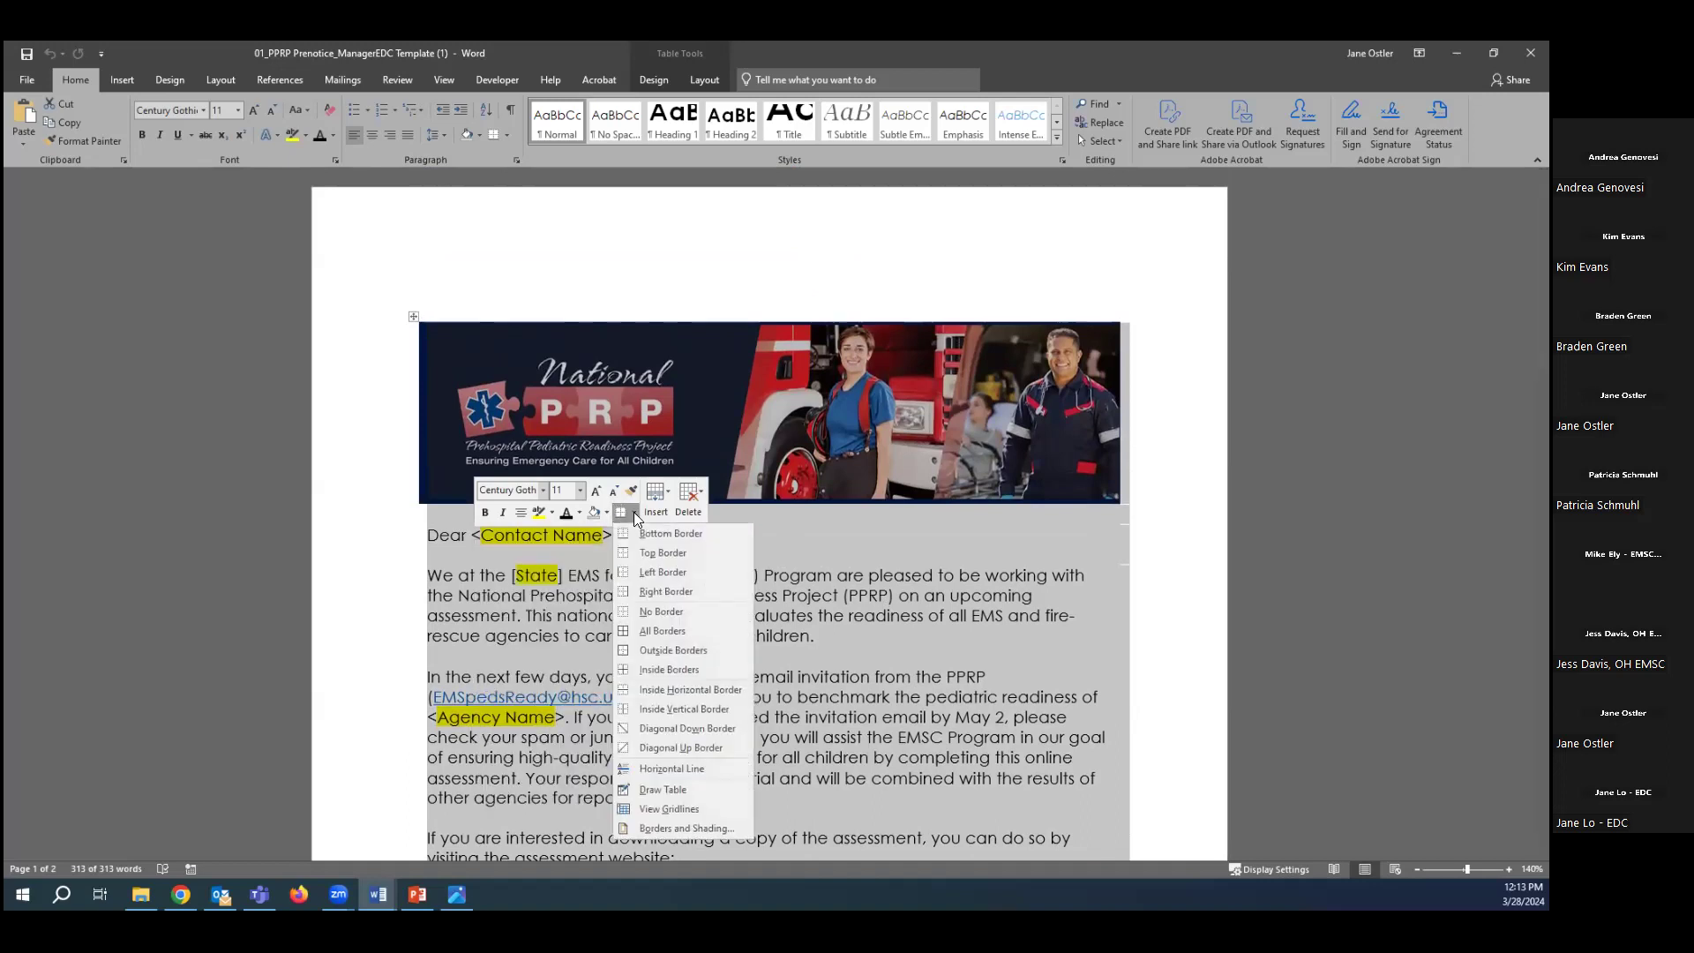
pyautogui.click(669, 626)
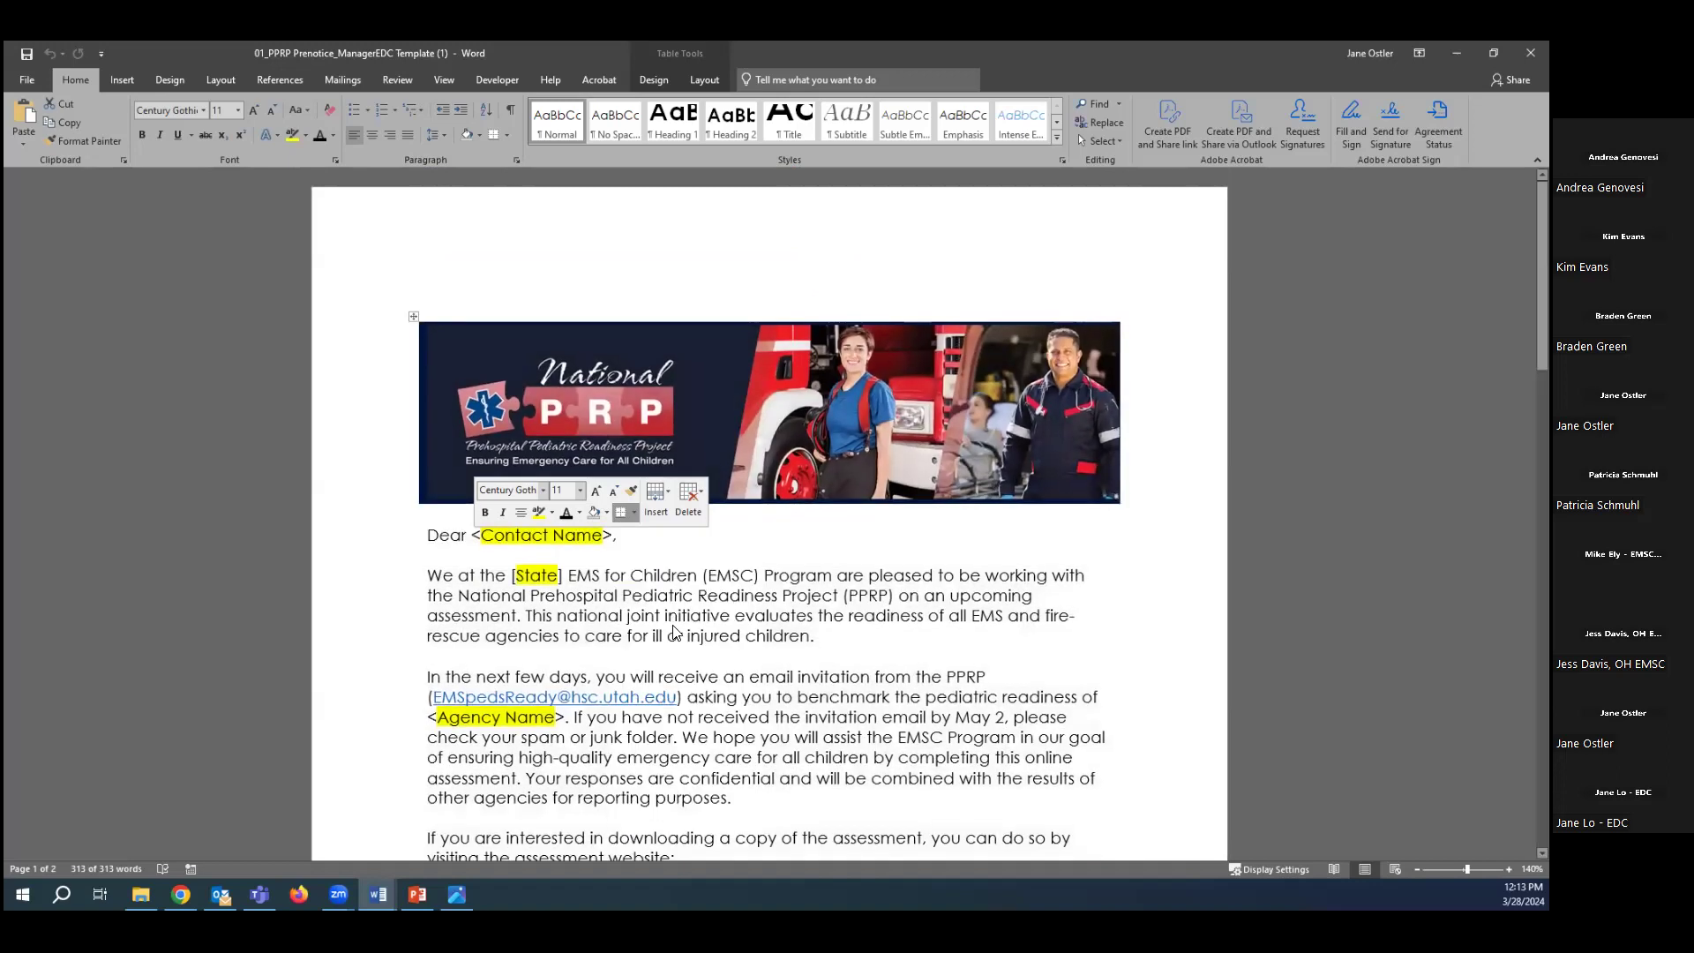
# Show both pages side by side in Multiple Pages view to inspect the table layout.
pyautogui.scroll(-2, 792, 634)
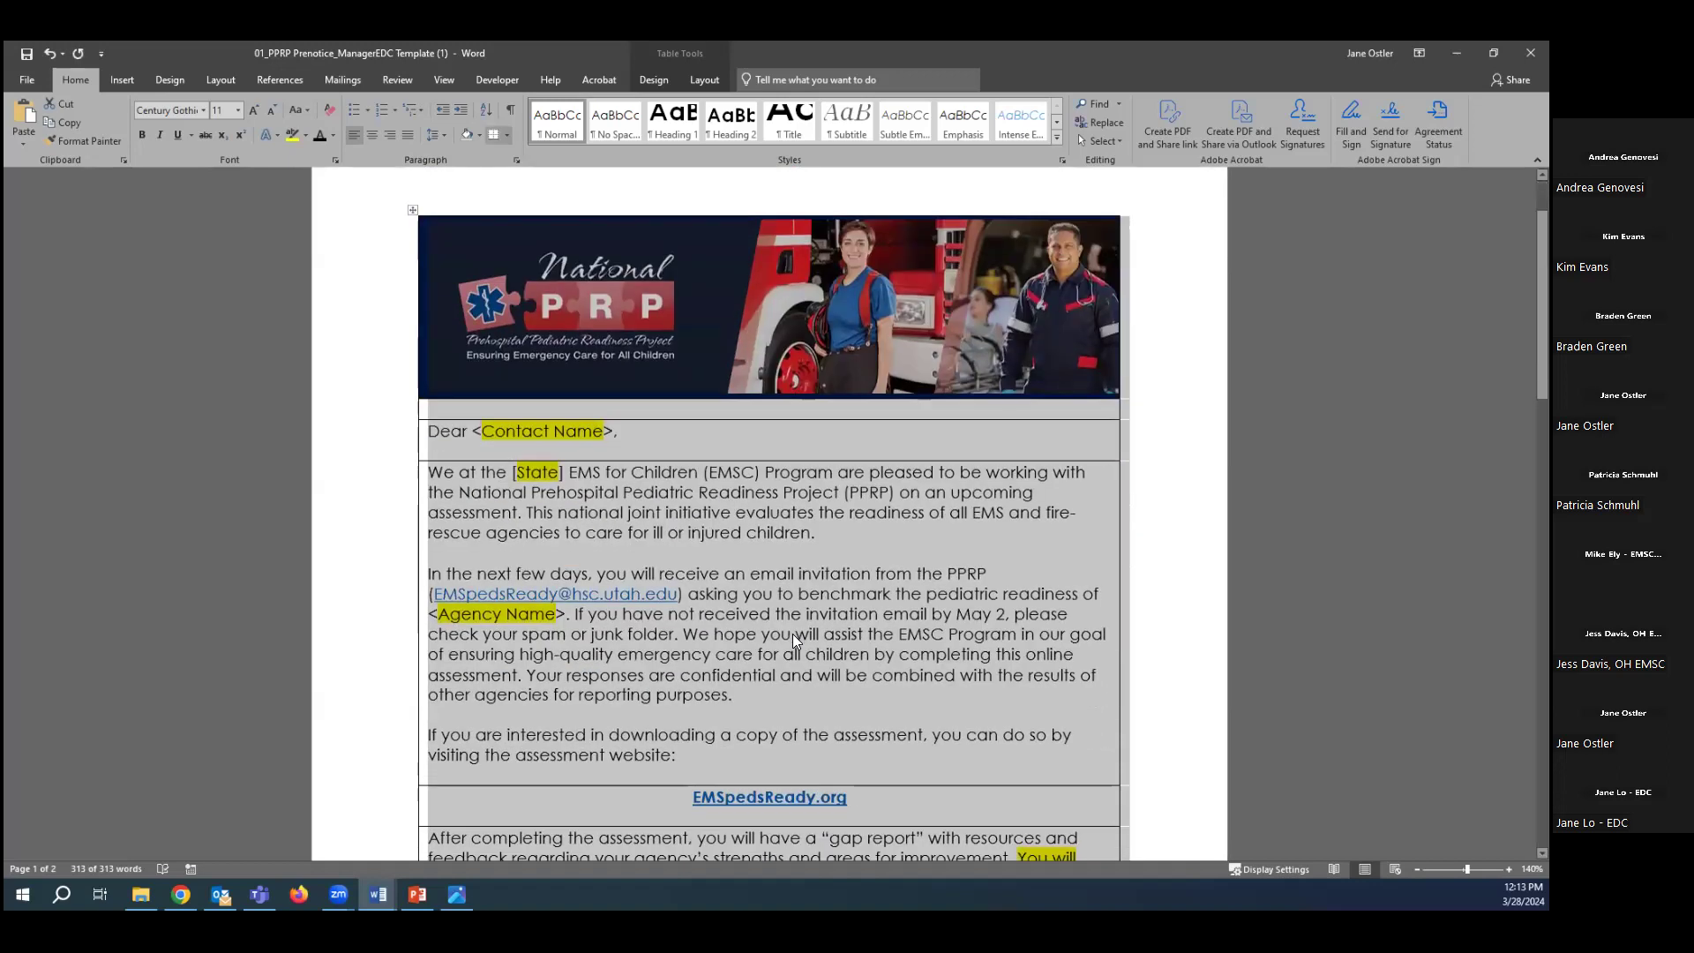
pyautogui.keyDown('ctrl'); pyautogui.scroll(-2, 792, 634); pyautogui.keyUp('ctrl')
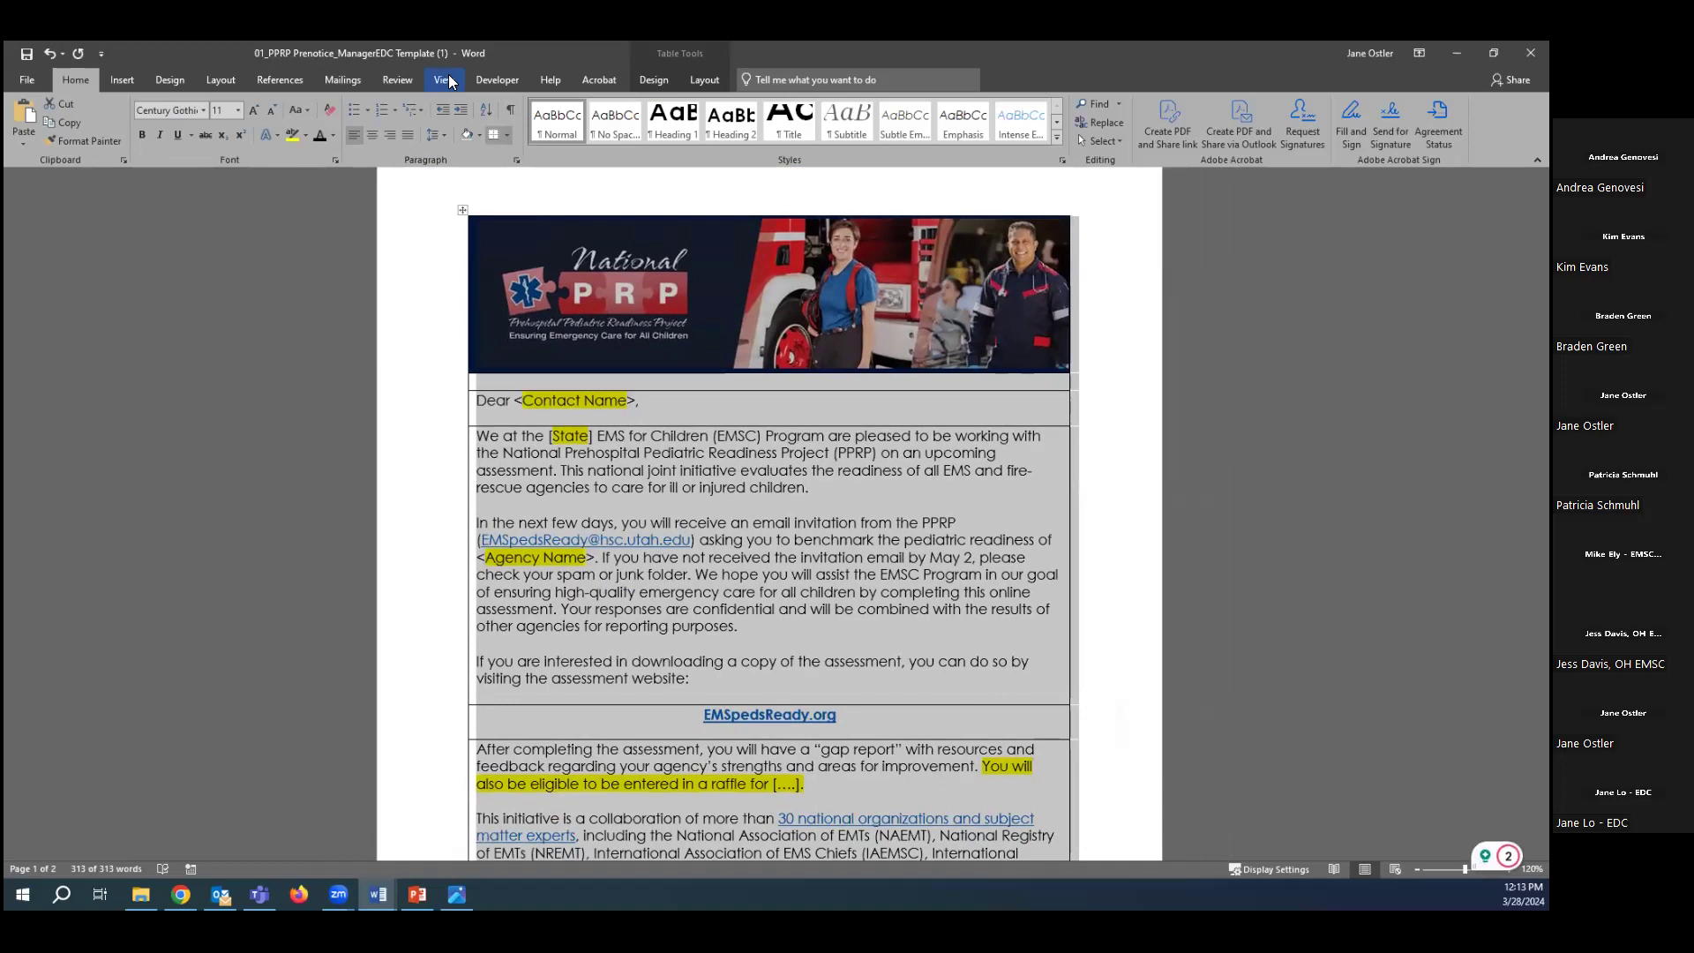
pyautogui.click(444, 80)
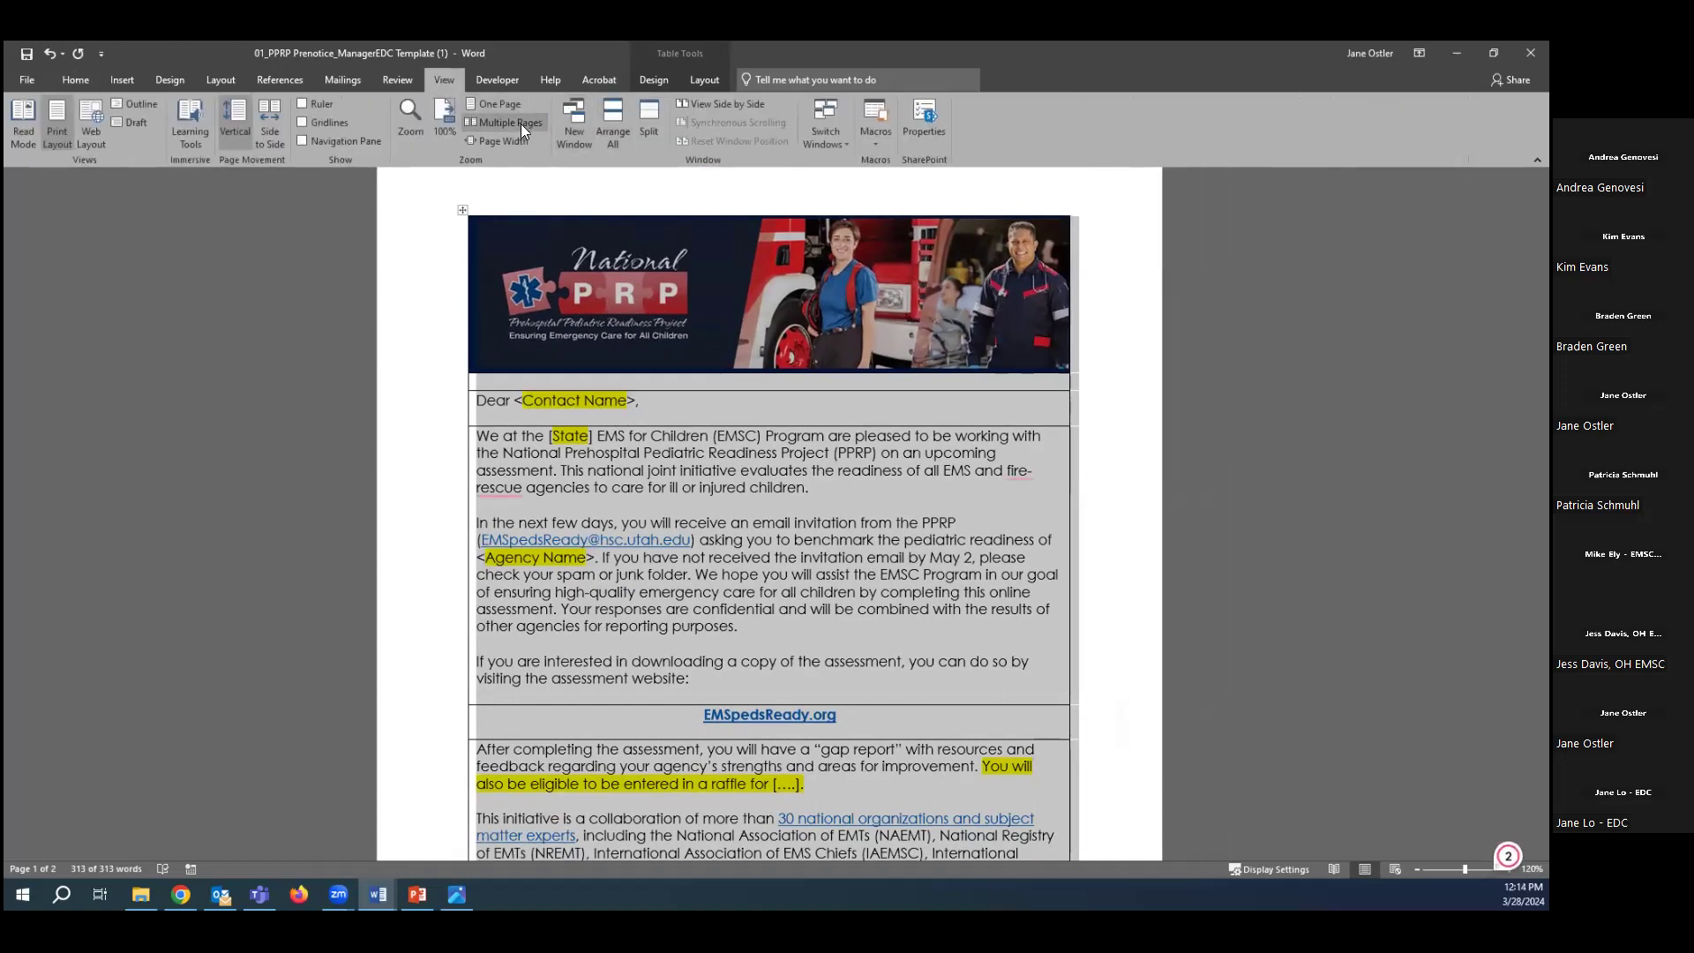
pyautogui.click(521, 124)
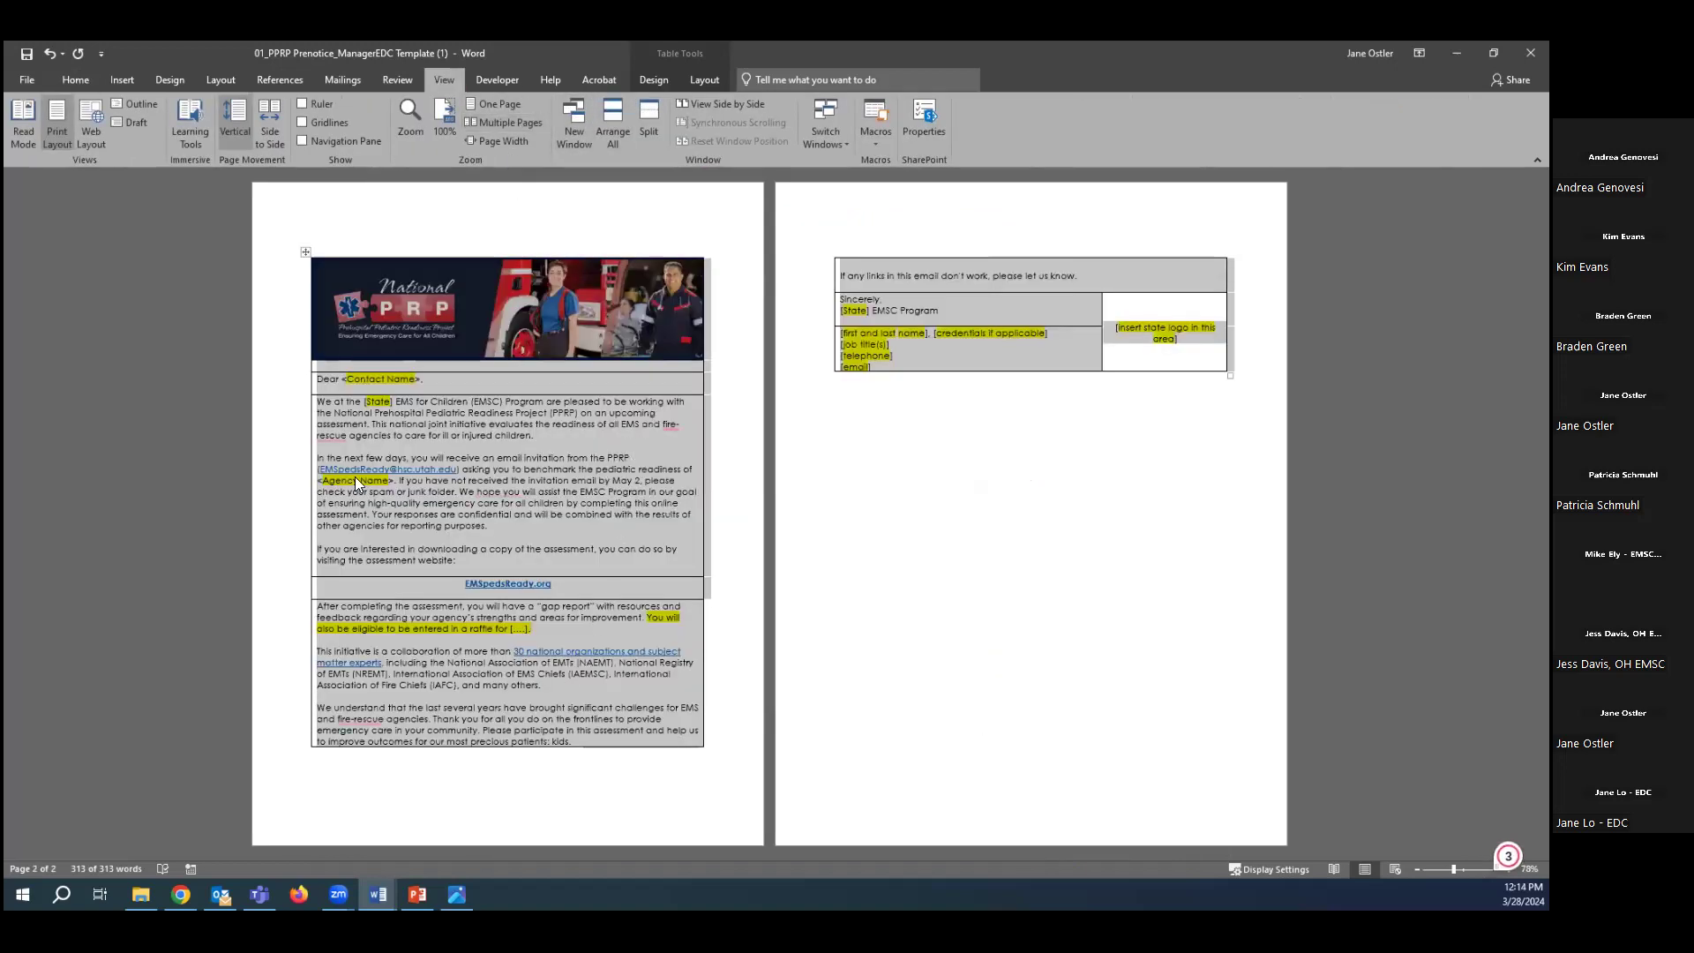
pyautogui.click(881, 593)
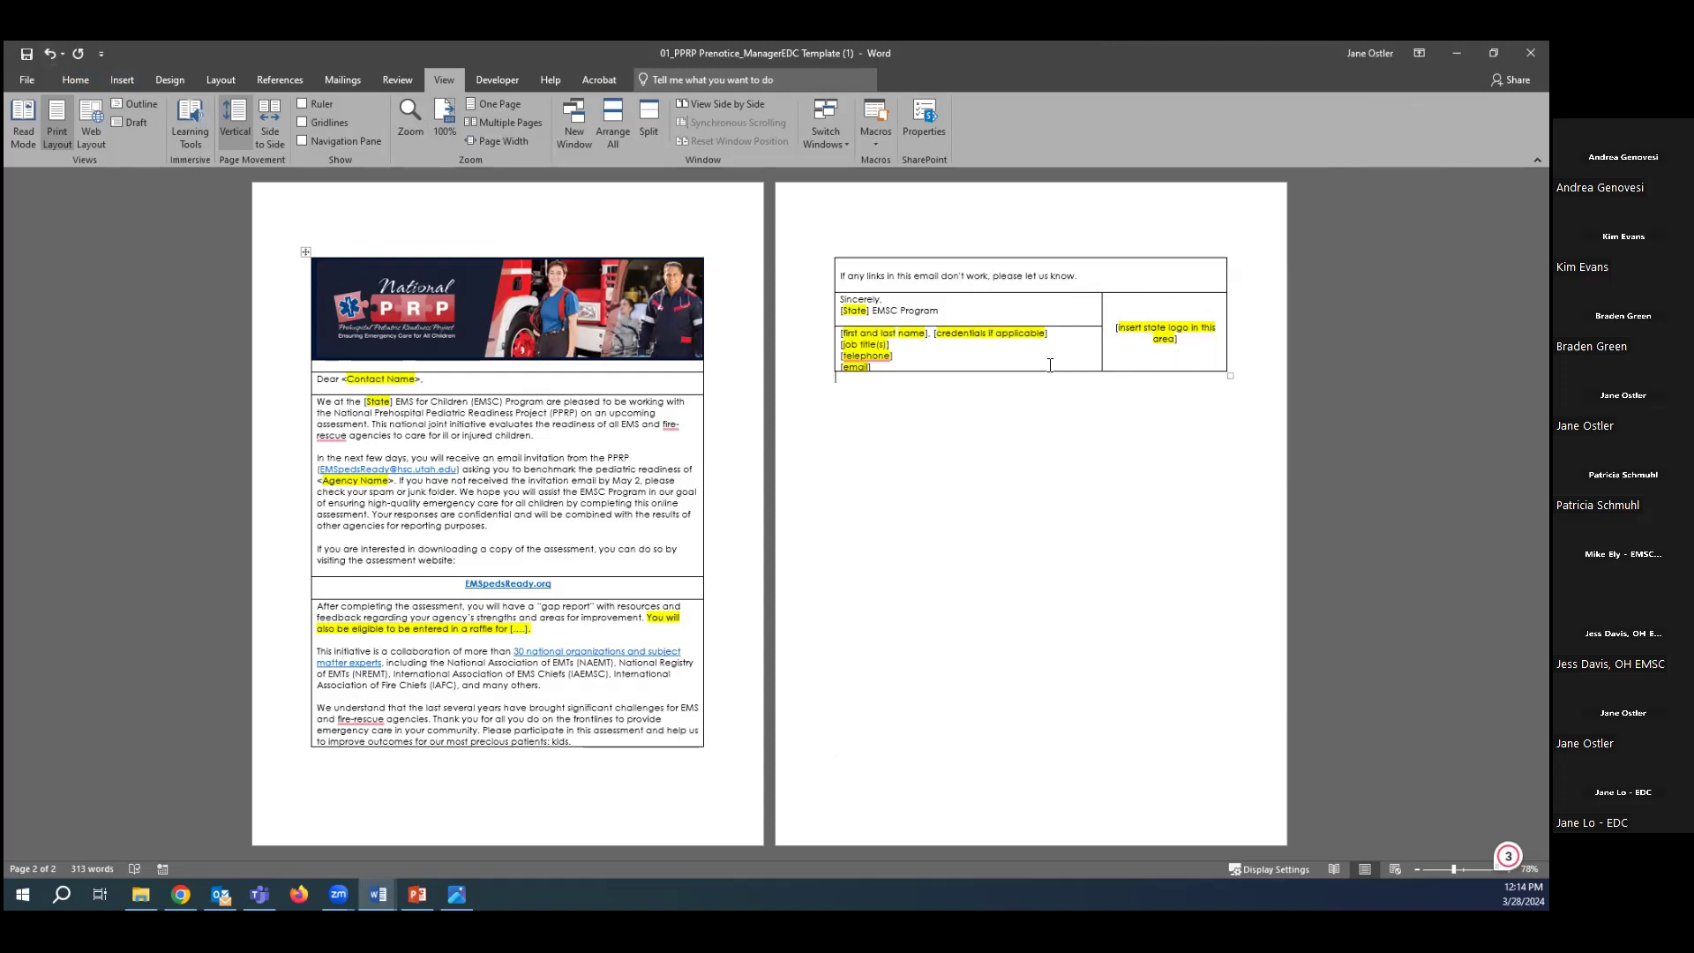
# Undo the added borders and return to the greeting line.
pyautogui.click(50, 54)
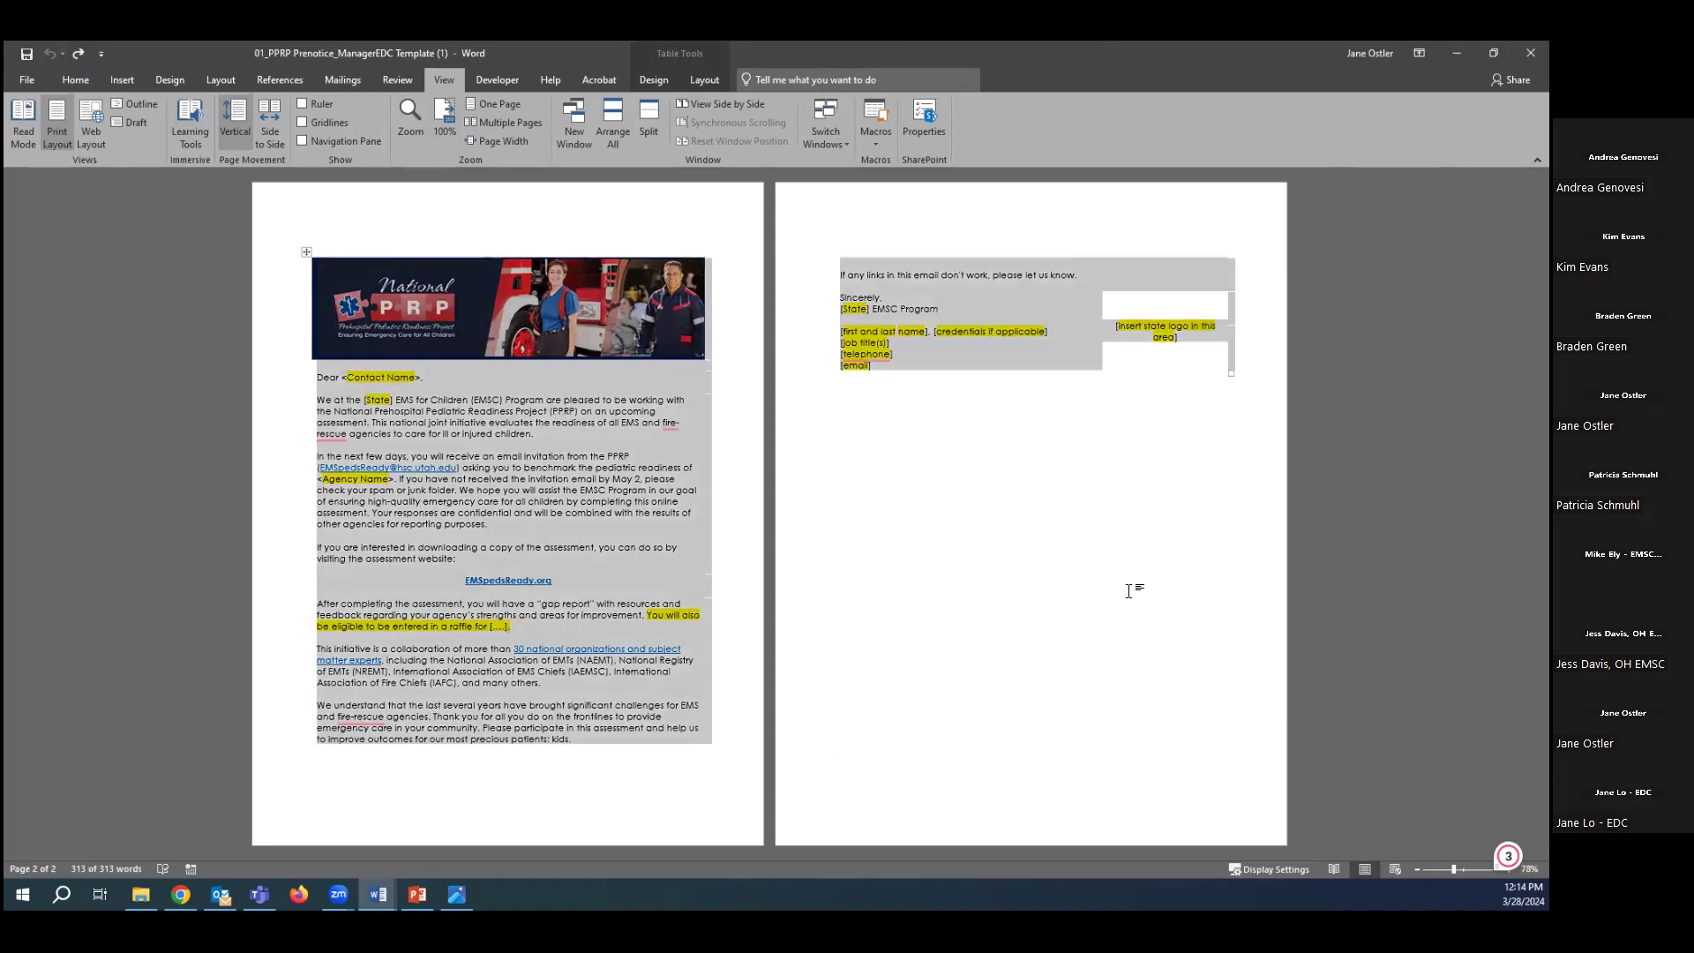
pyautogui.keyDown('ctrl'); pyautogui.scroll(1, 1148, 582); pyautogui.keyUp('ctrl')
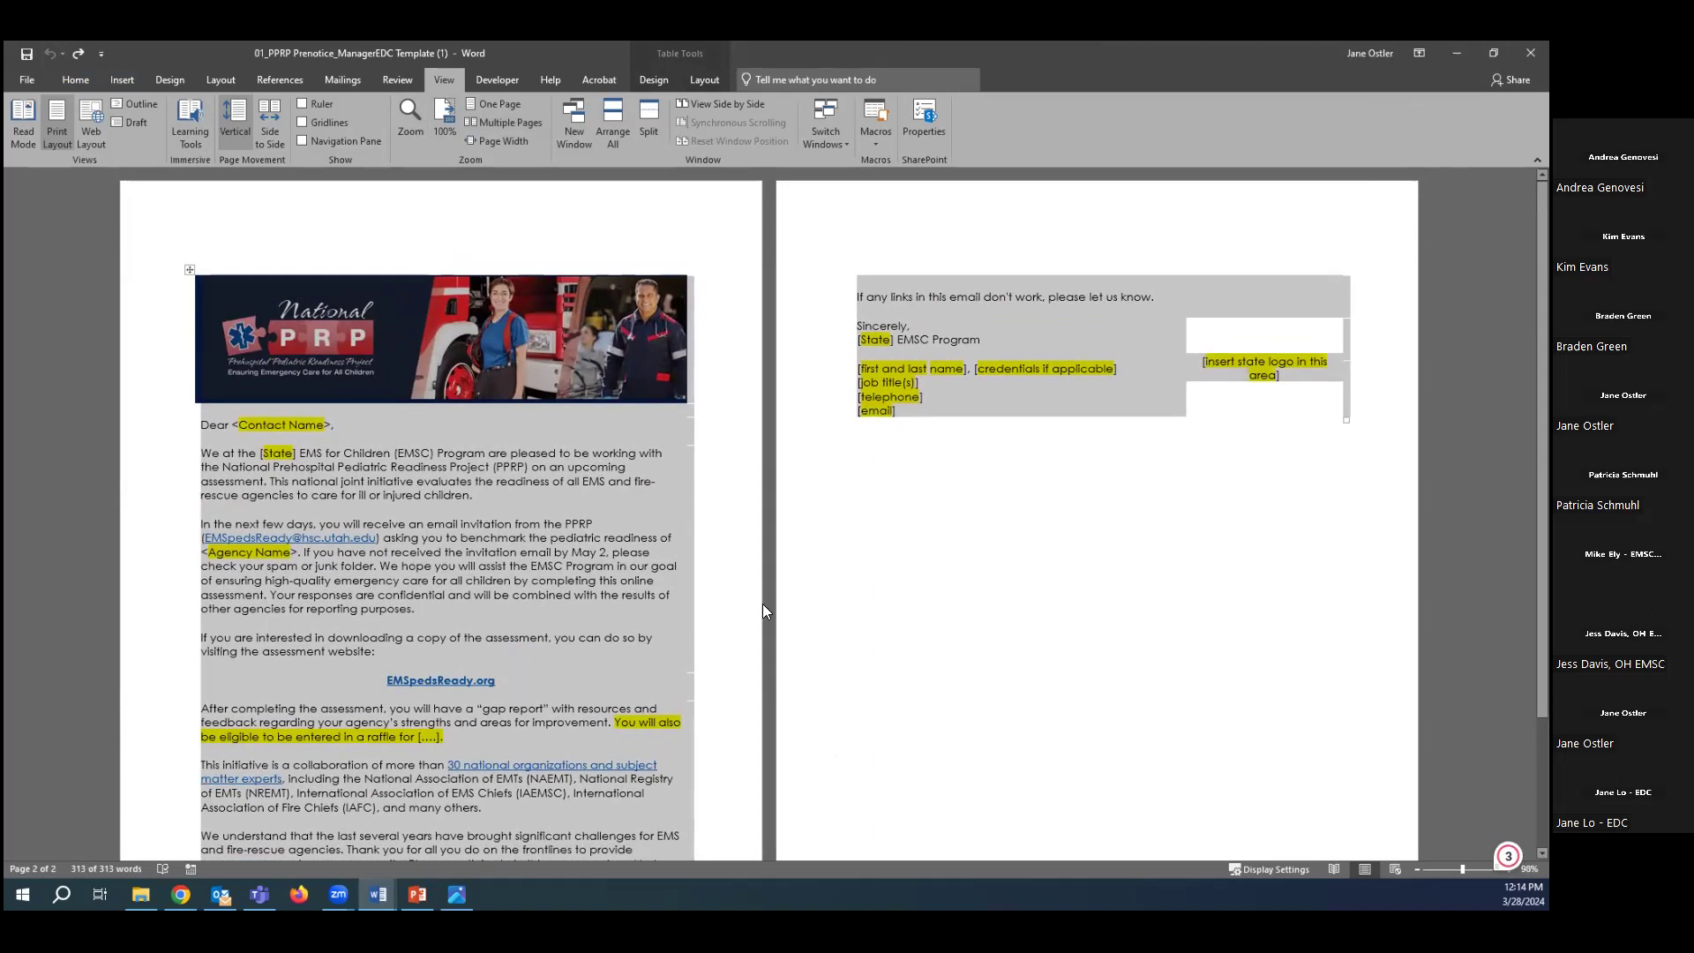
pyautogui.keyDown('ctrl'); pyautogui.scroll(3, 759, 606); pyautogui.keyUp('ctrl')
pyautogui.scroll(10, 680, 510)
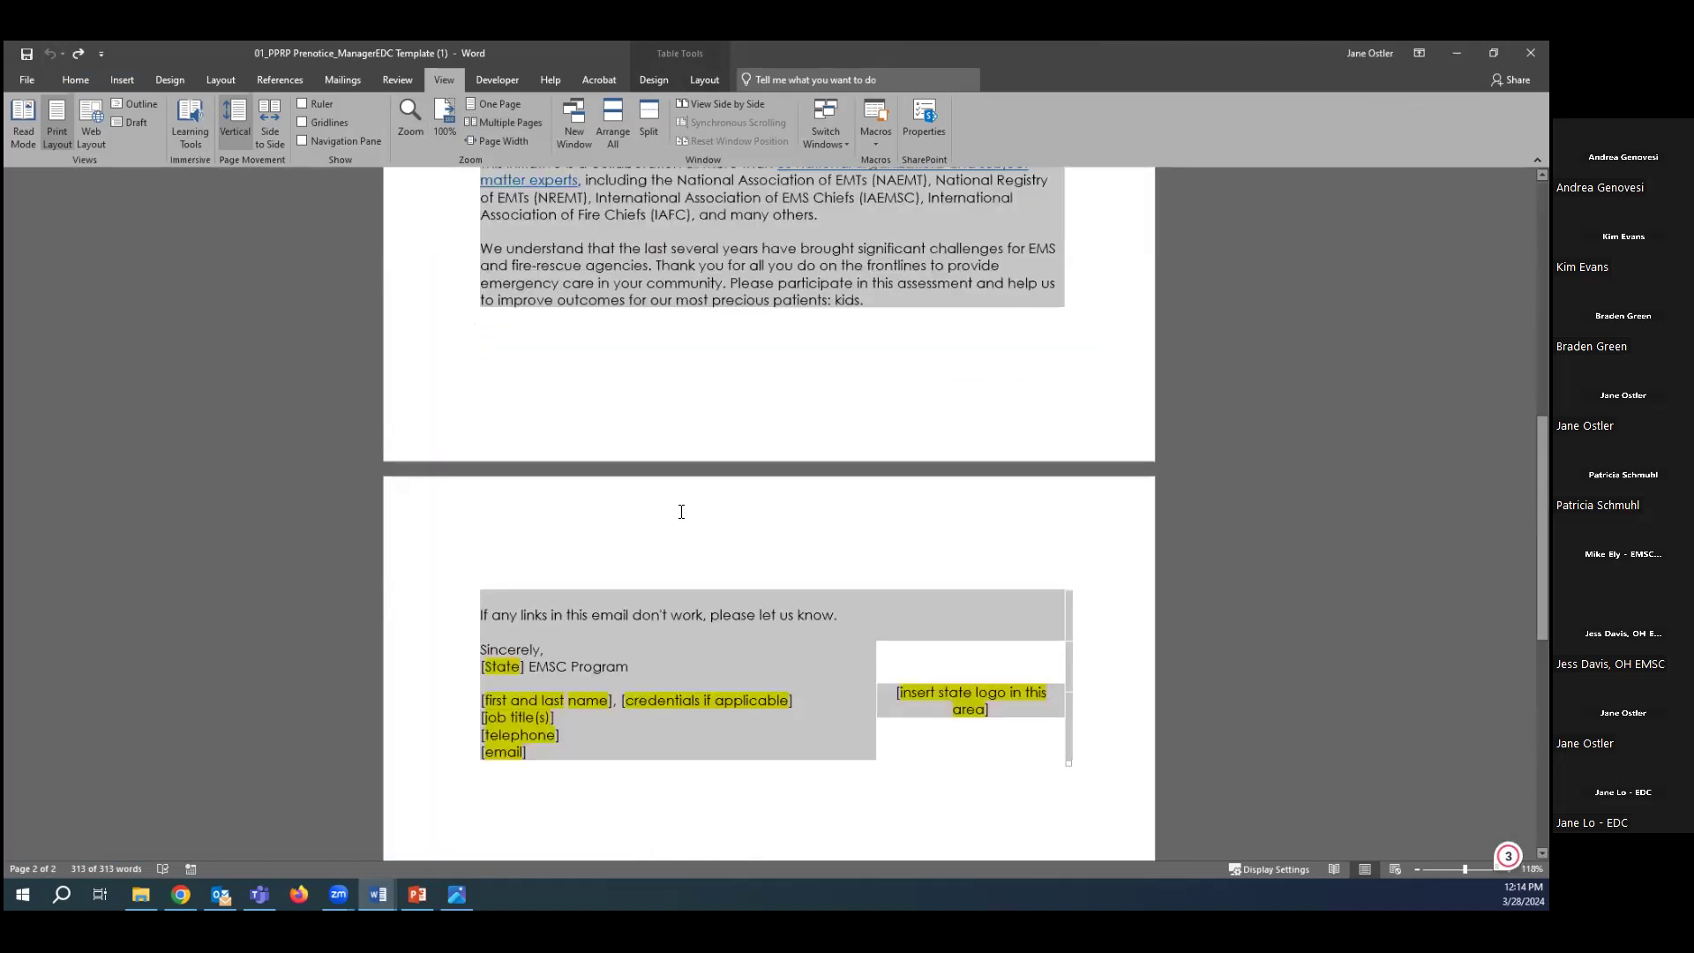
pyautogui.scroll(1, 677, 510)
pyautogui.click(527, 476)
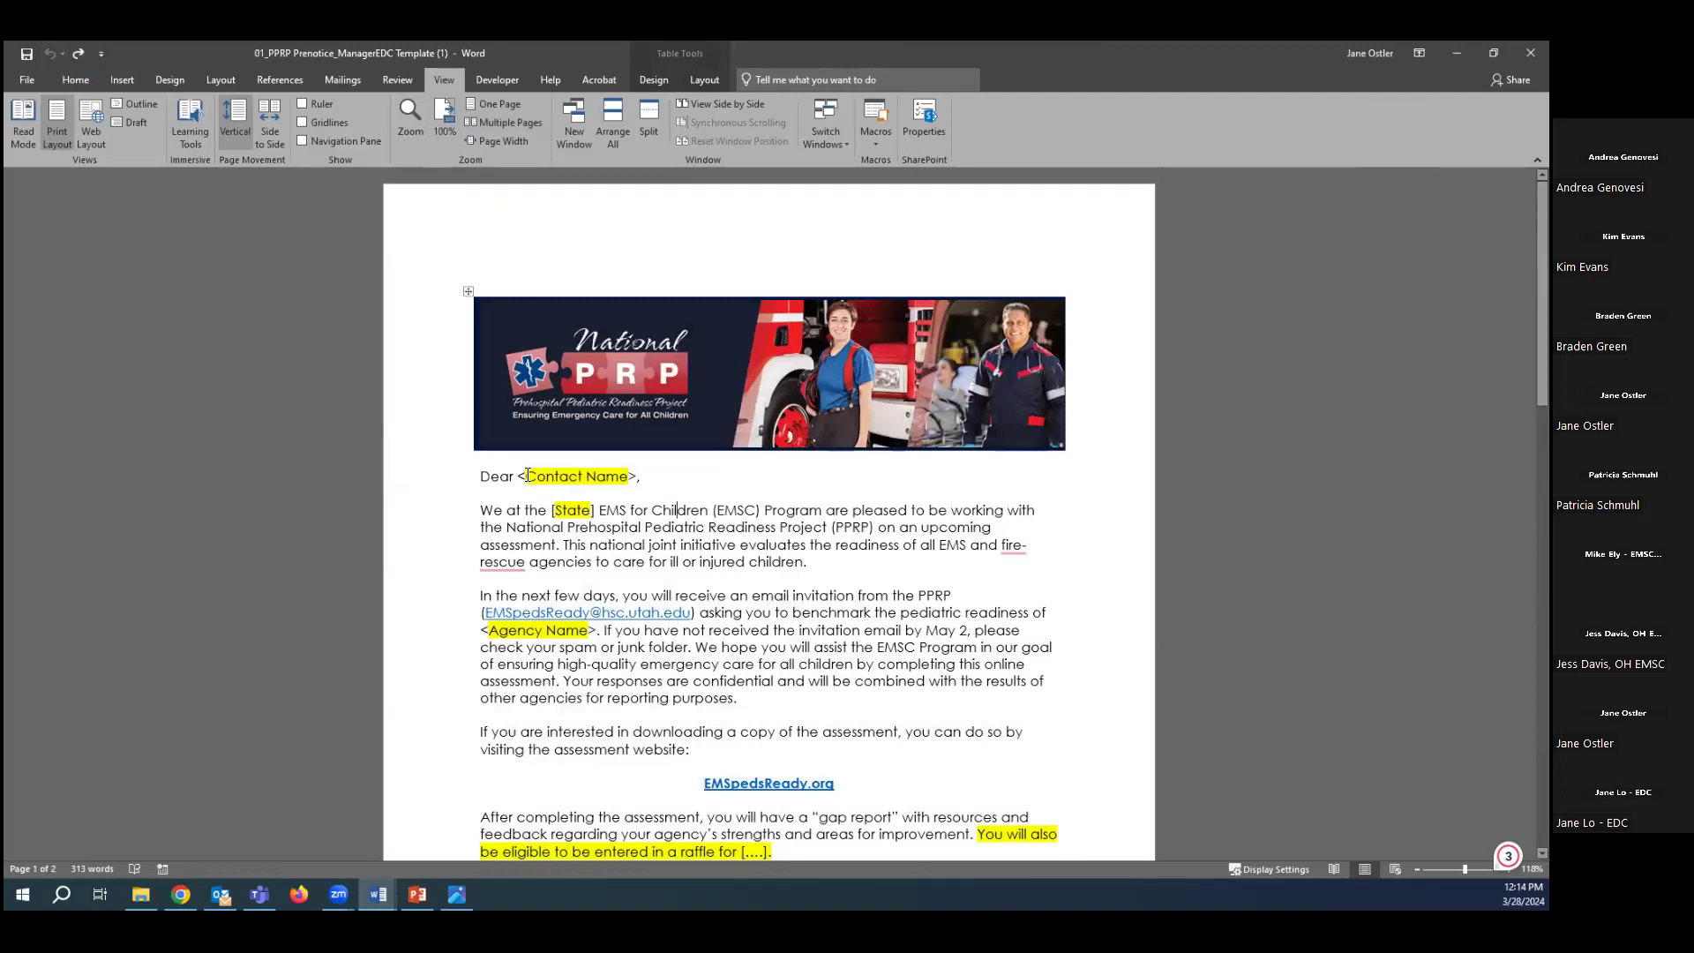
# Review the <Contact Name> and [State] placeholders in the opening lines.
pyautogui.moveTo(519, 476); pyautogui.dragTo(635, 479)
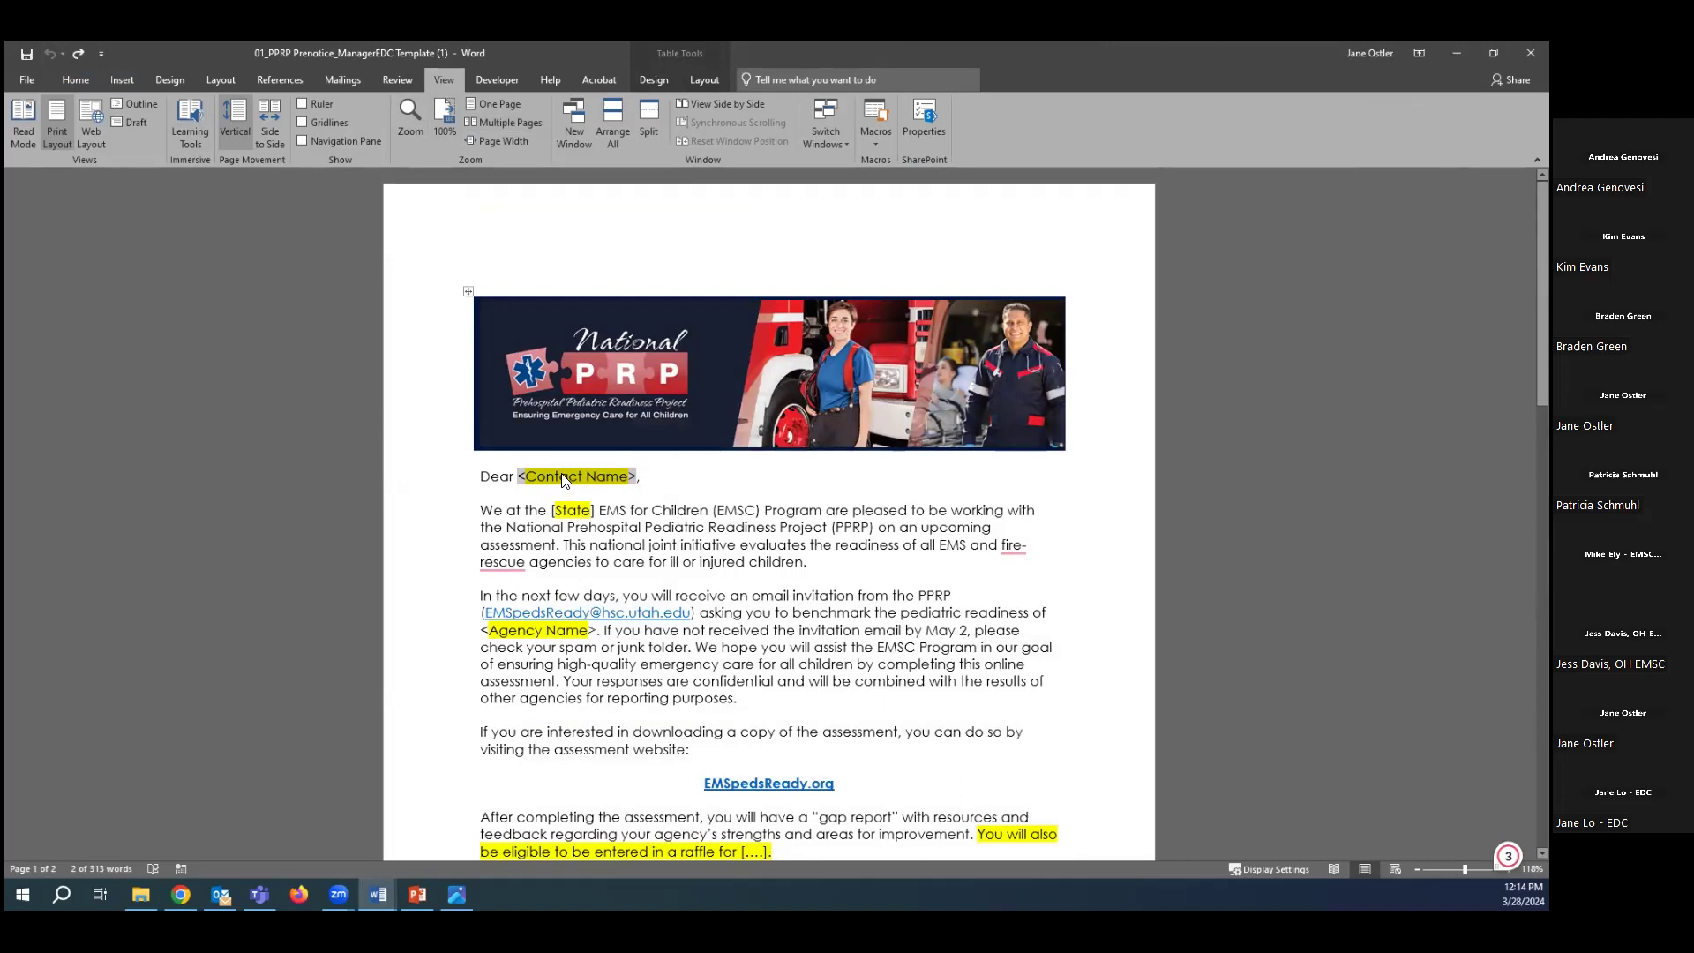
pyautogui.click(555, 510)
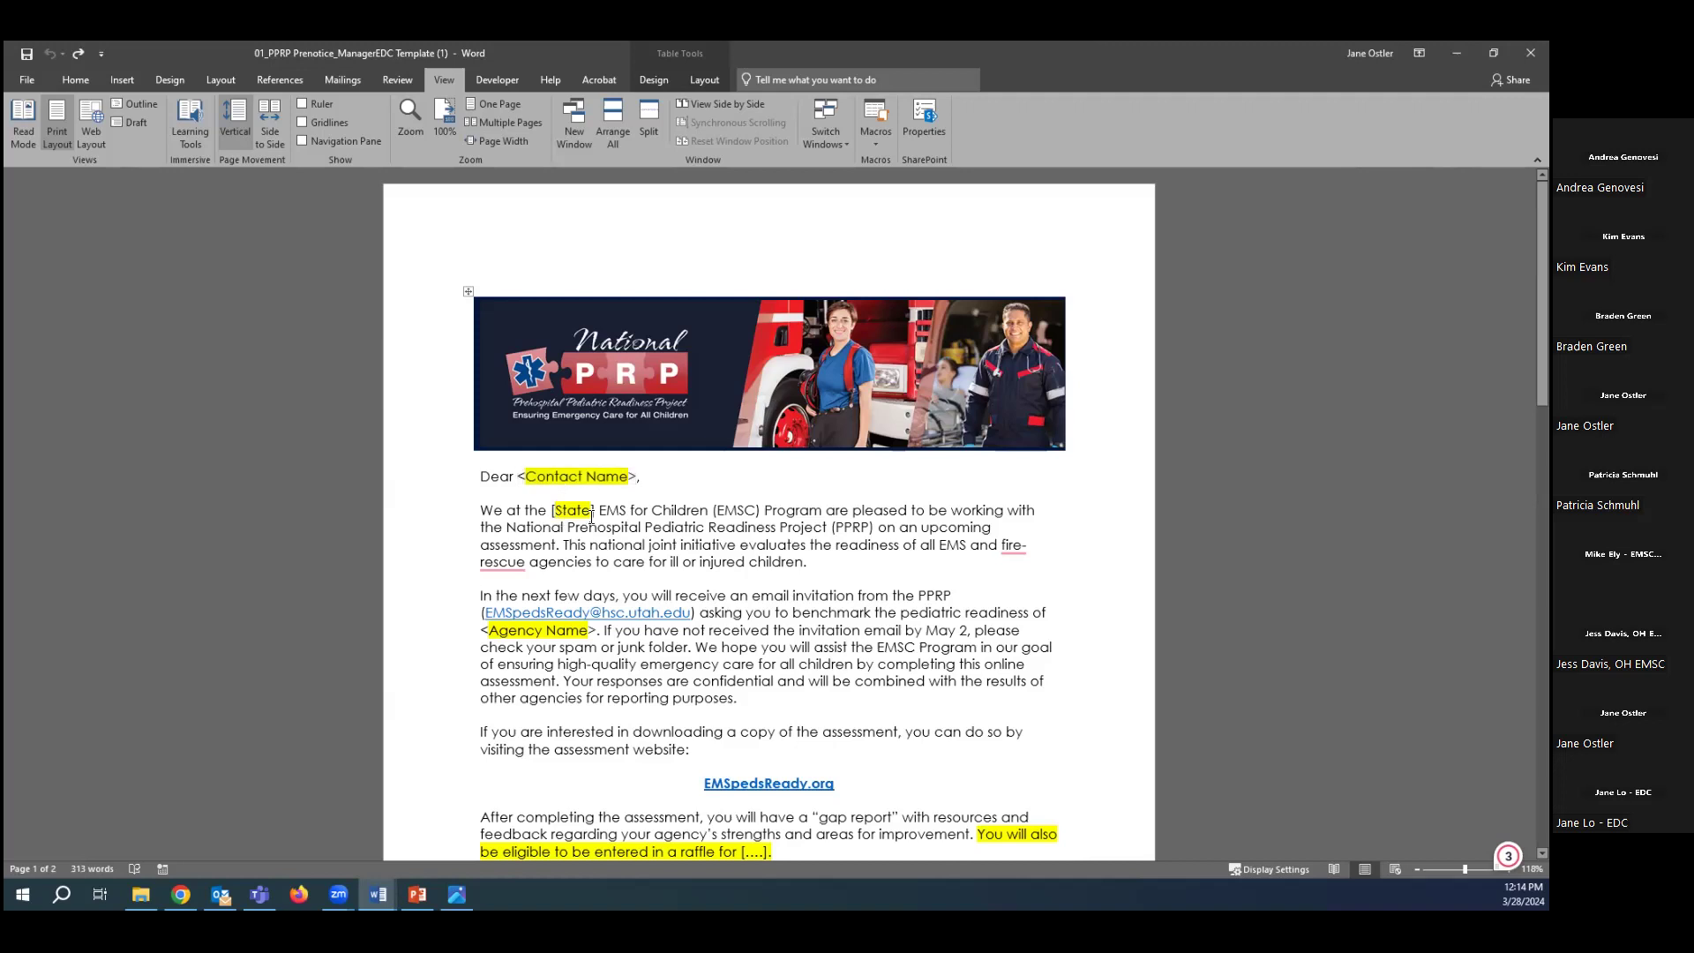
pyautogui.moveTo(595, 511); pyautogui.dragTo(554, 510)
pyautogui.click(553, 510)
pyautogui.scroll(-2, 542, 499)
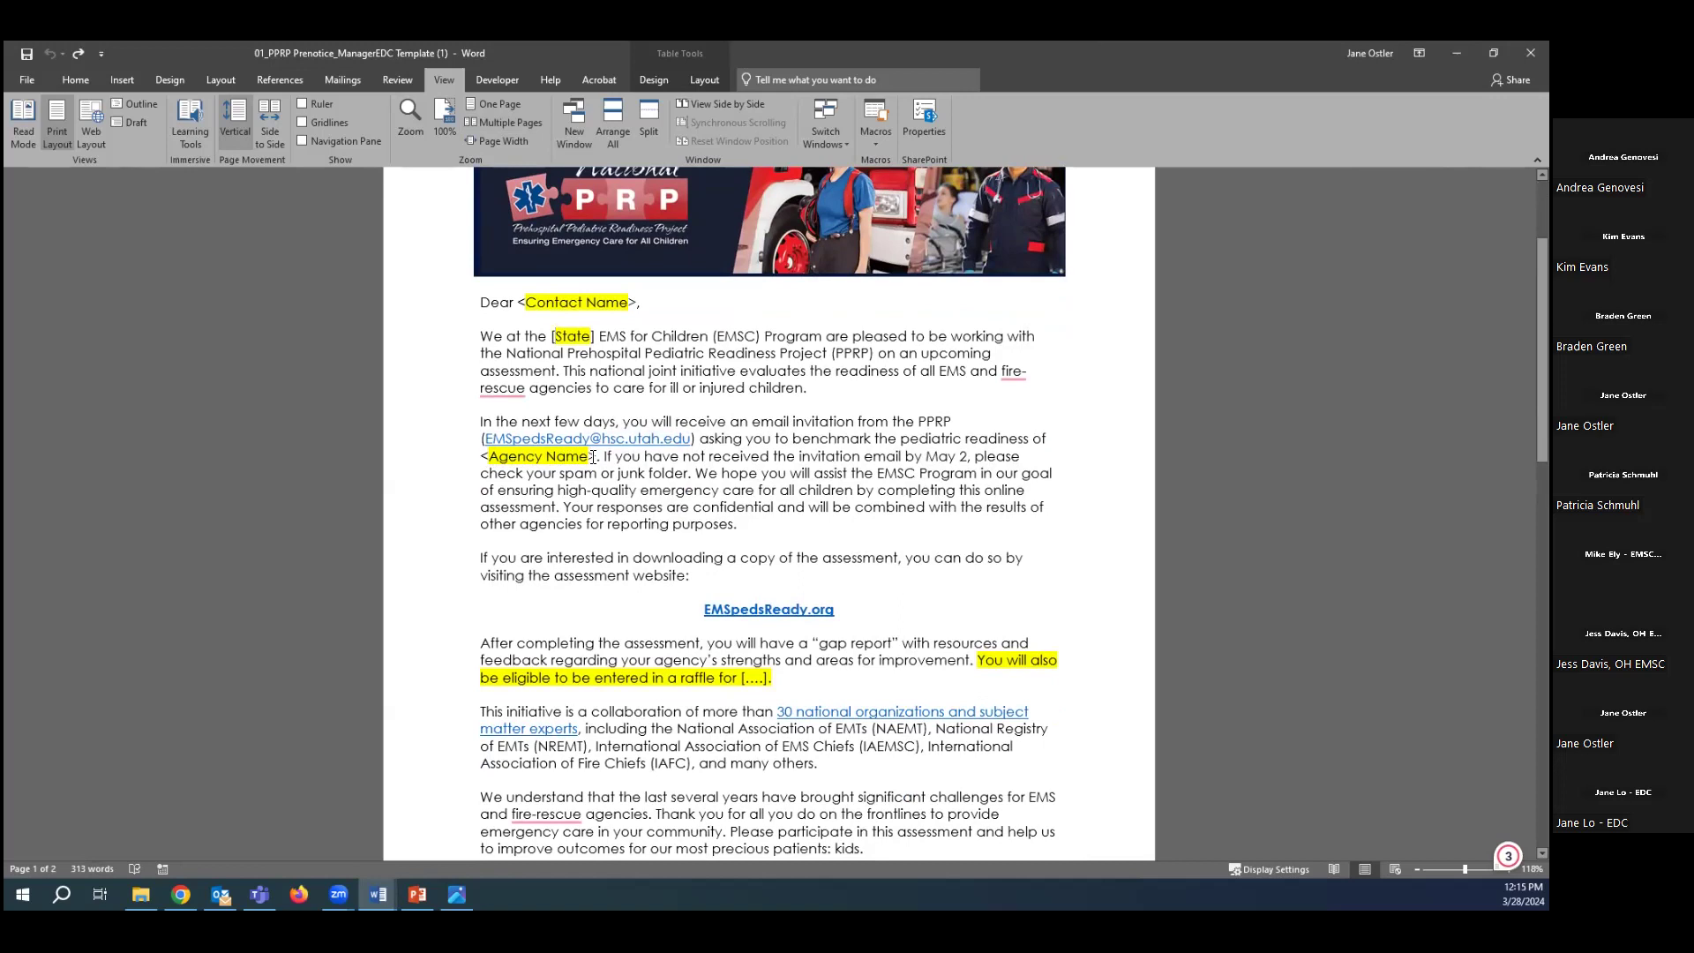
pyautogui.scroll(-3, 586, 533)
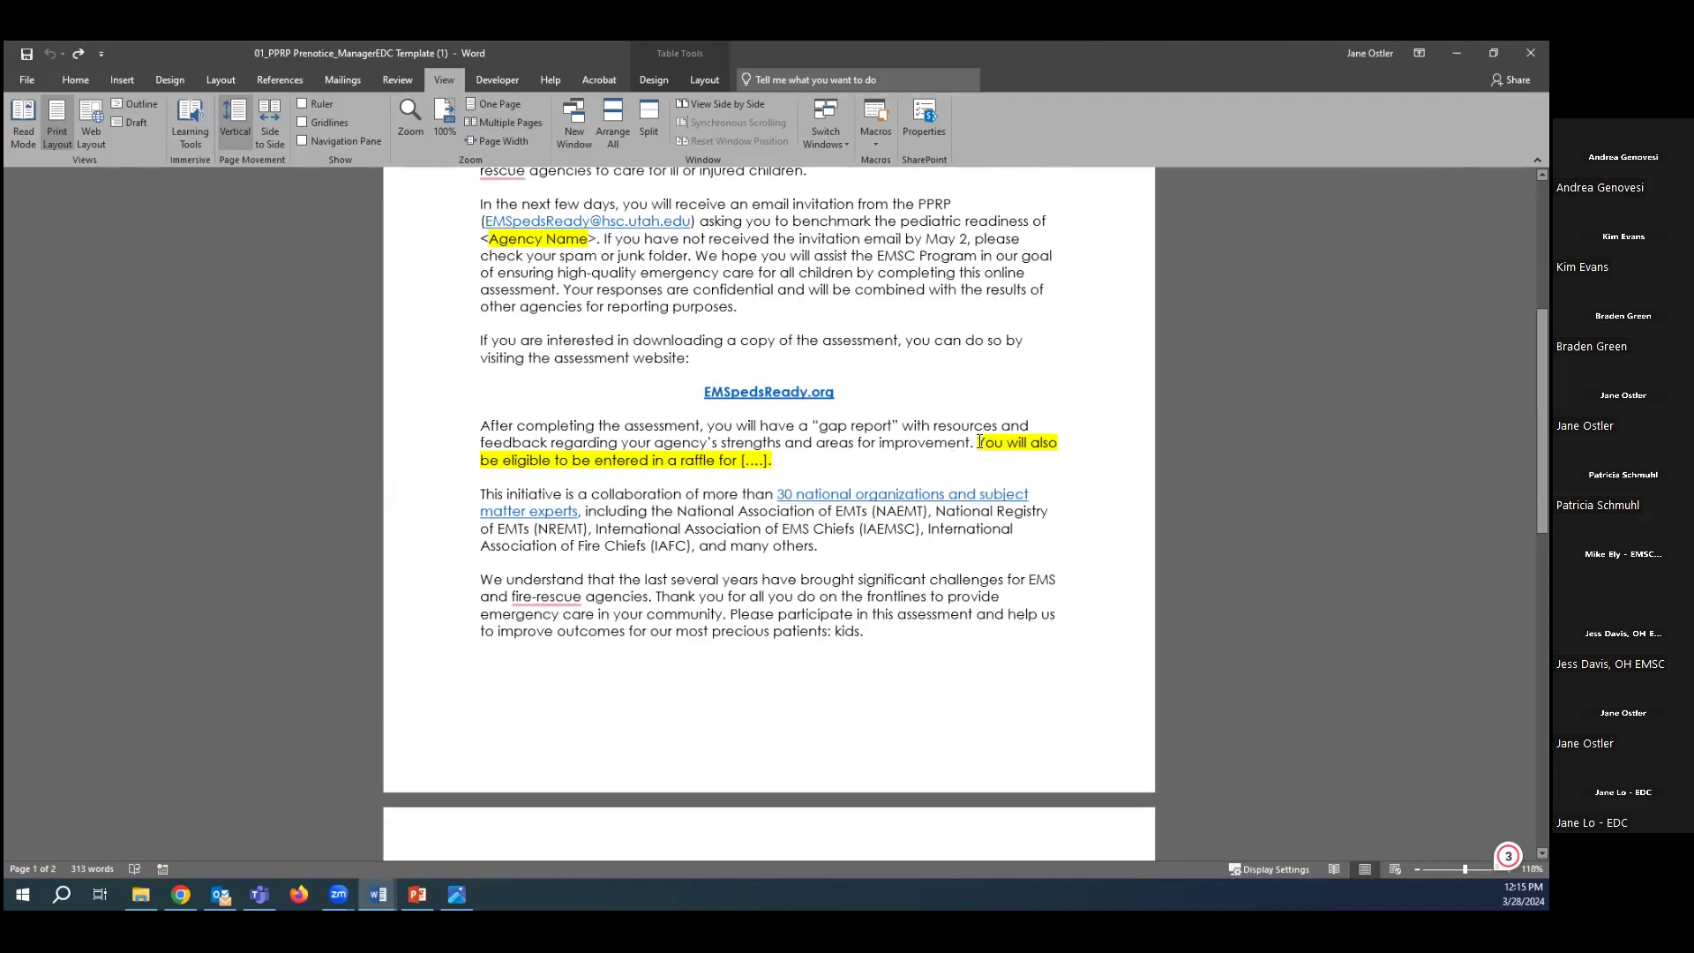
# Review the highlighted raffle sentence and the signature's [State] EMSC Program cell.
pyautogui.moveTo(979, 442); pyautogui.dragTo(986, 460)
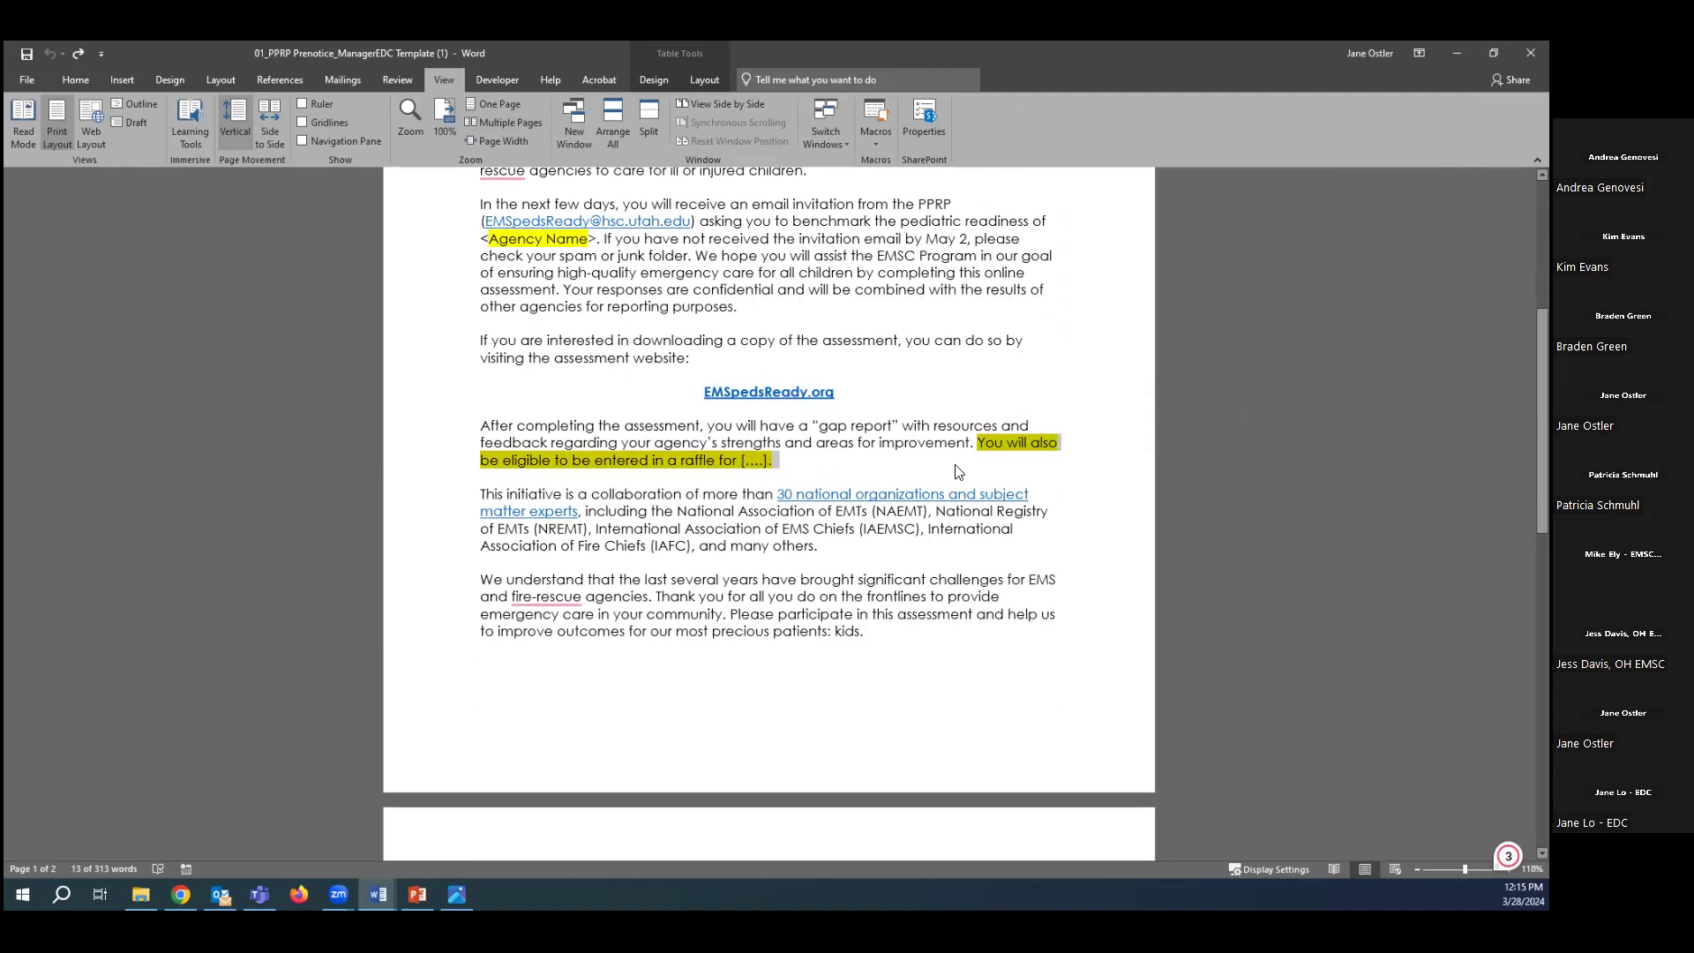
pyautogui.click(885, 540)
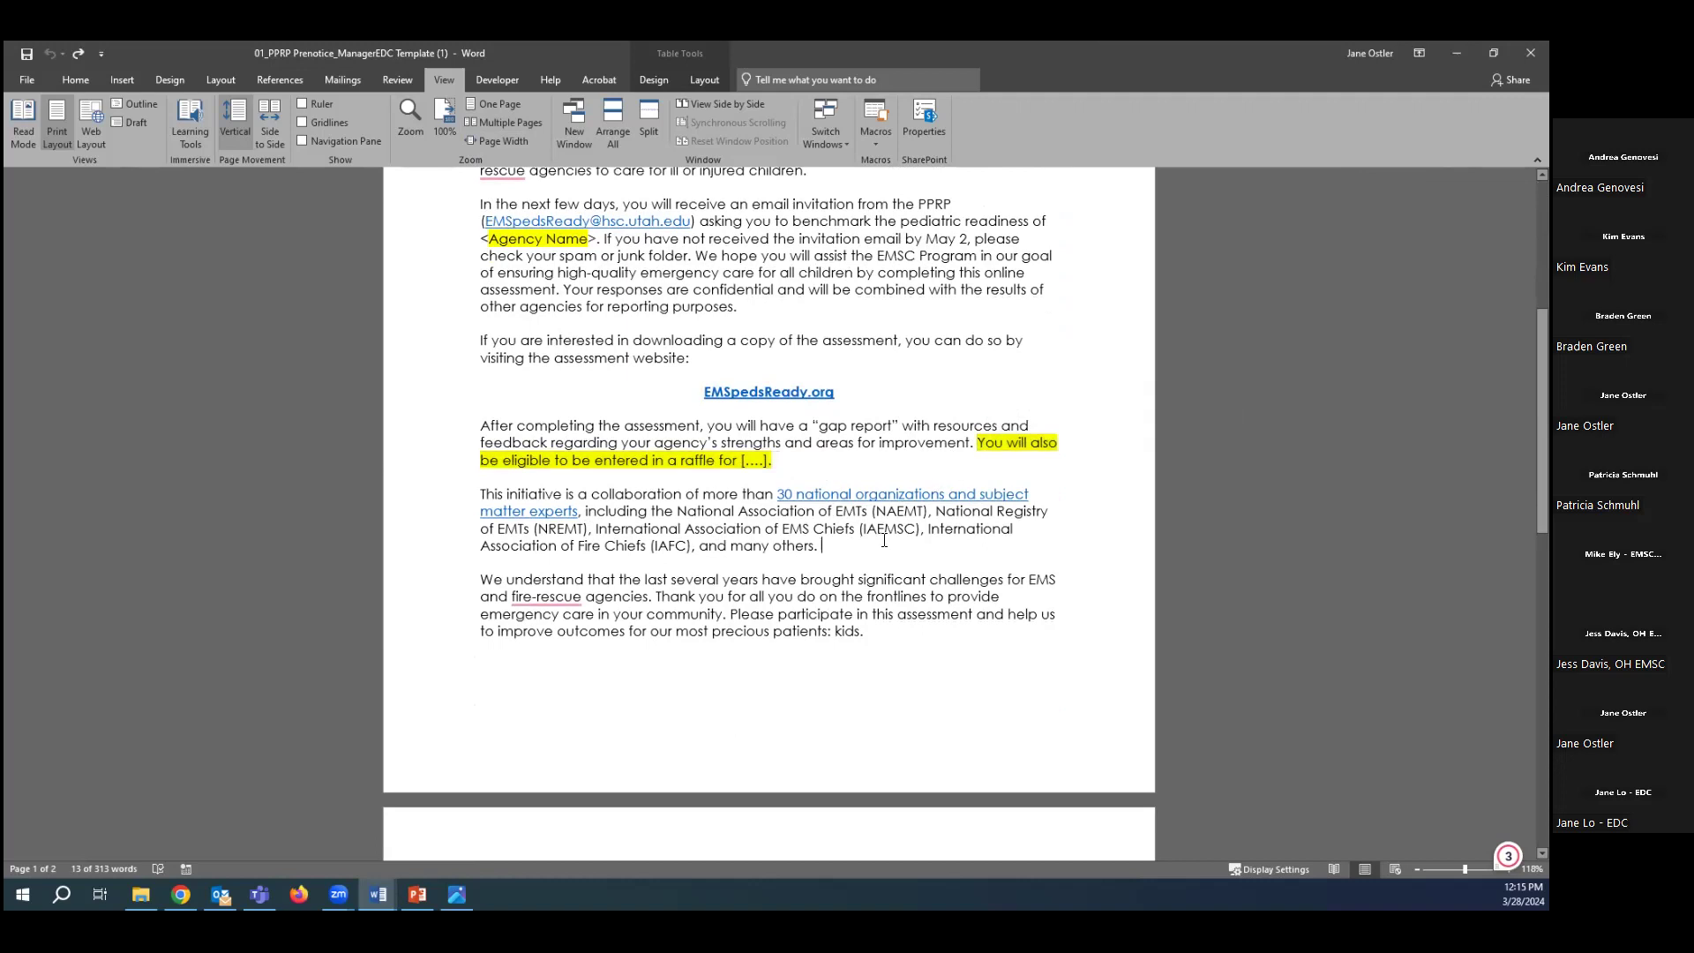
pyautogui.scroll(-5, 884, 540)
pyautogui.scroll(-5, 884, 540)
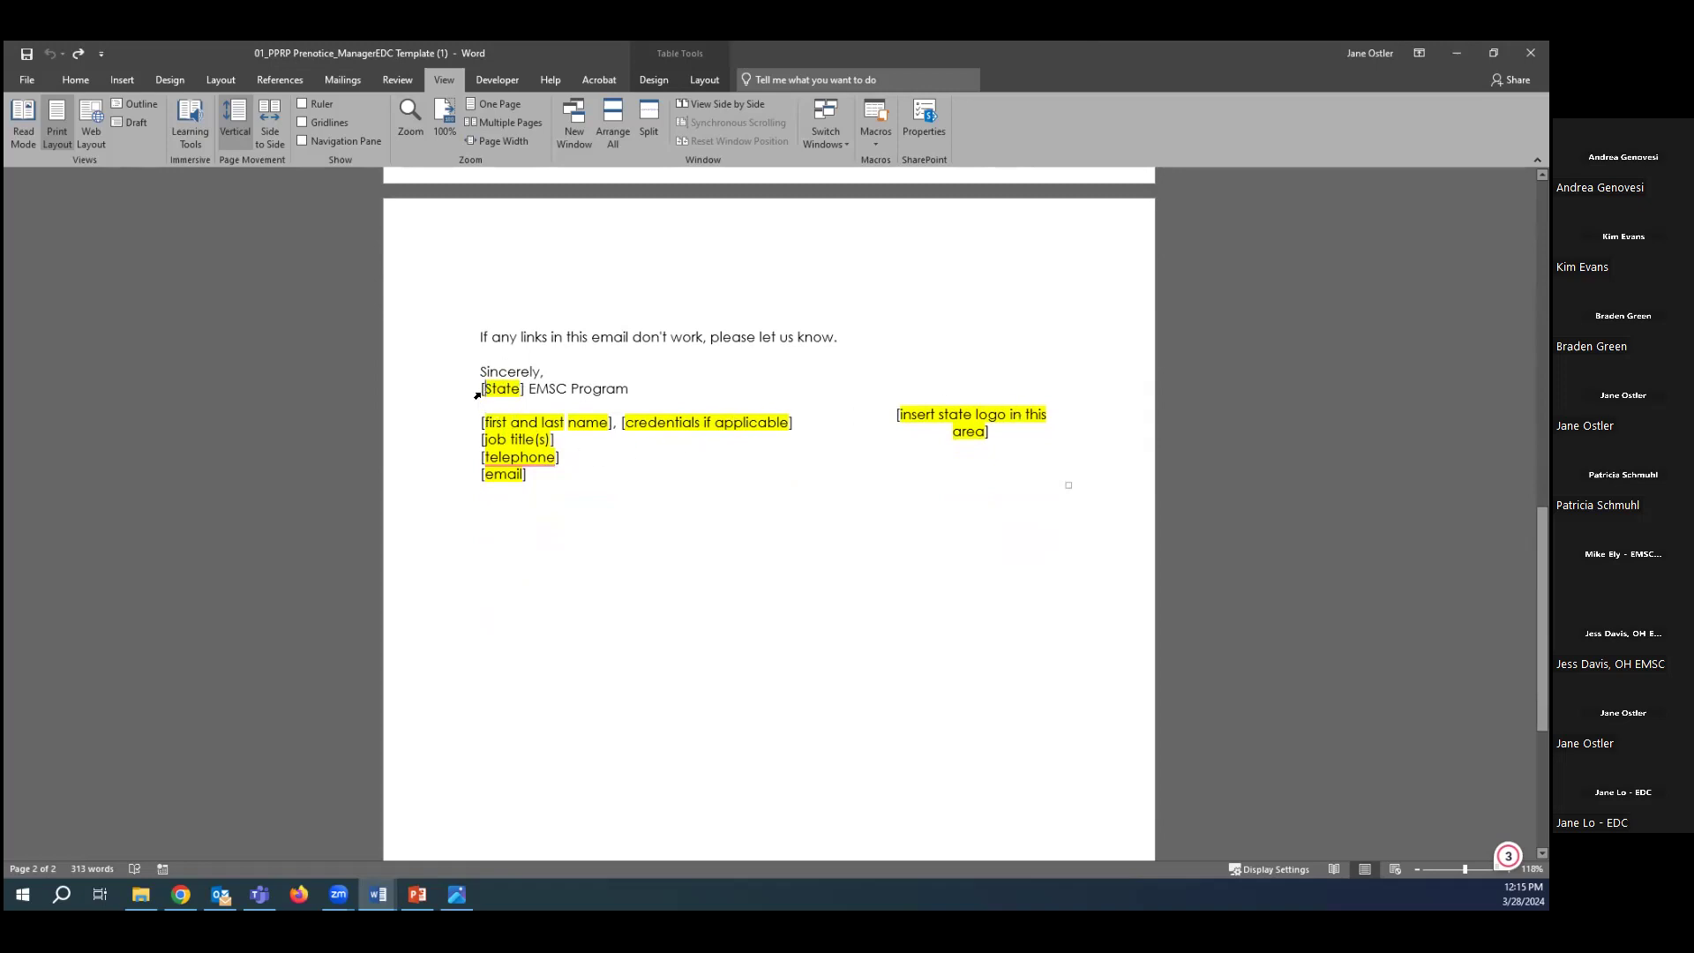
pyautogui.click(476, 391)
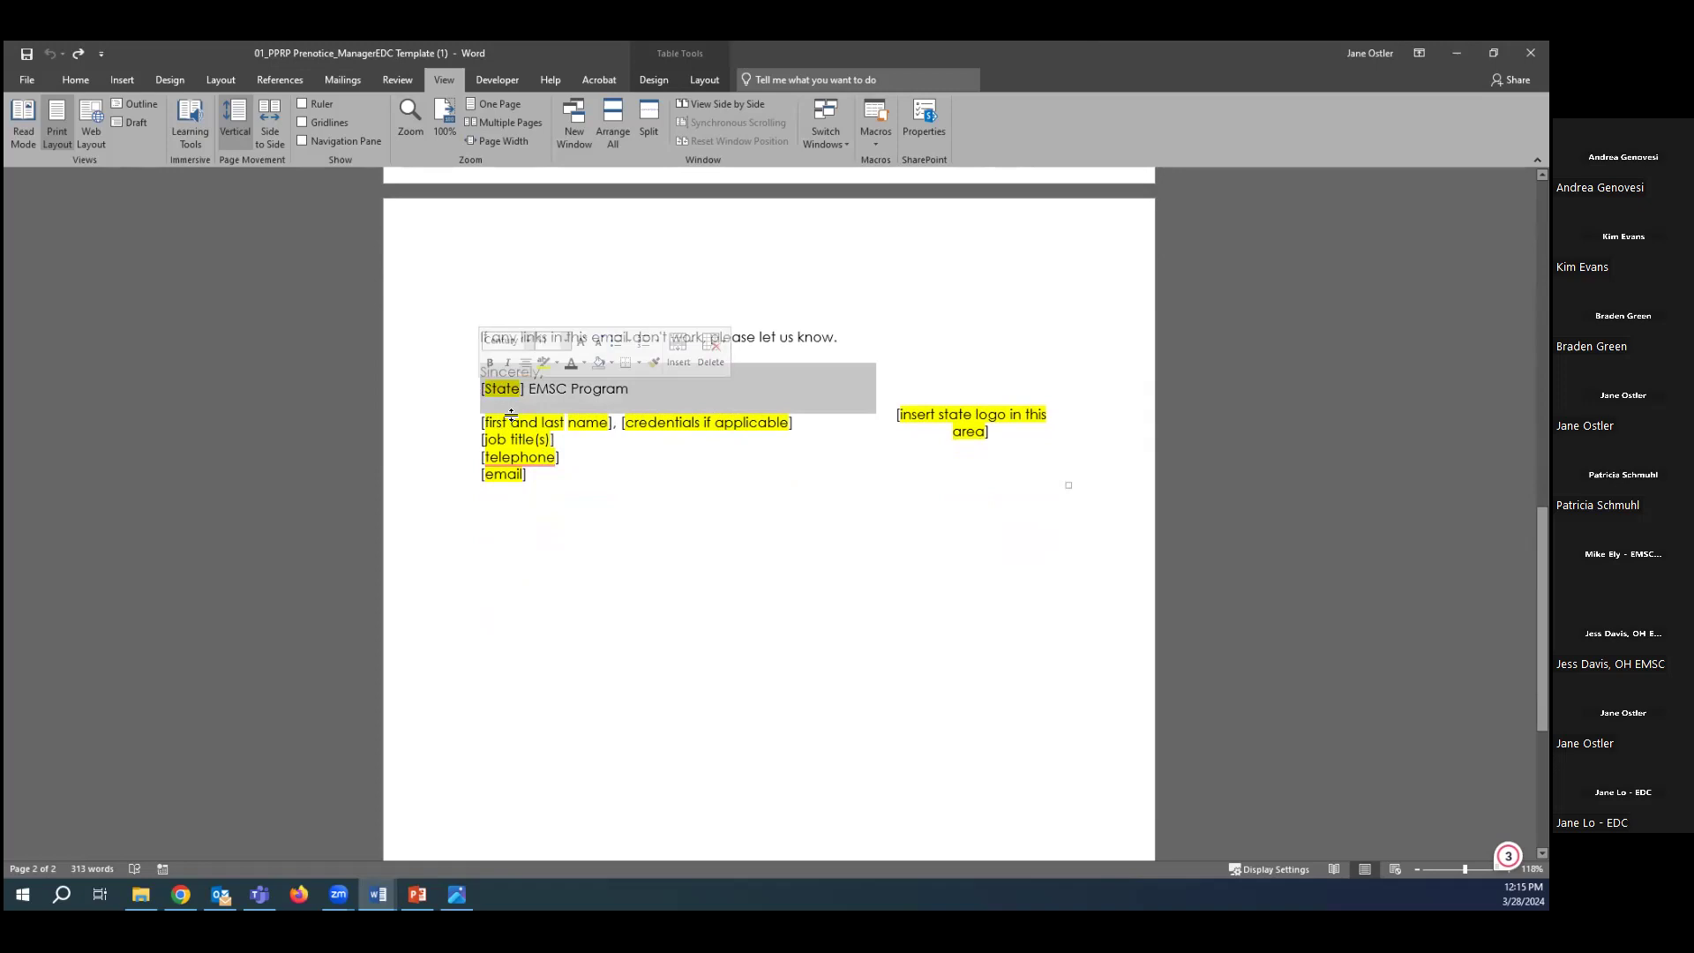
pyautogui.scroll(10, 745, 586)
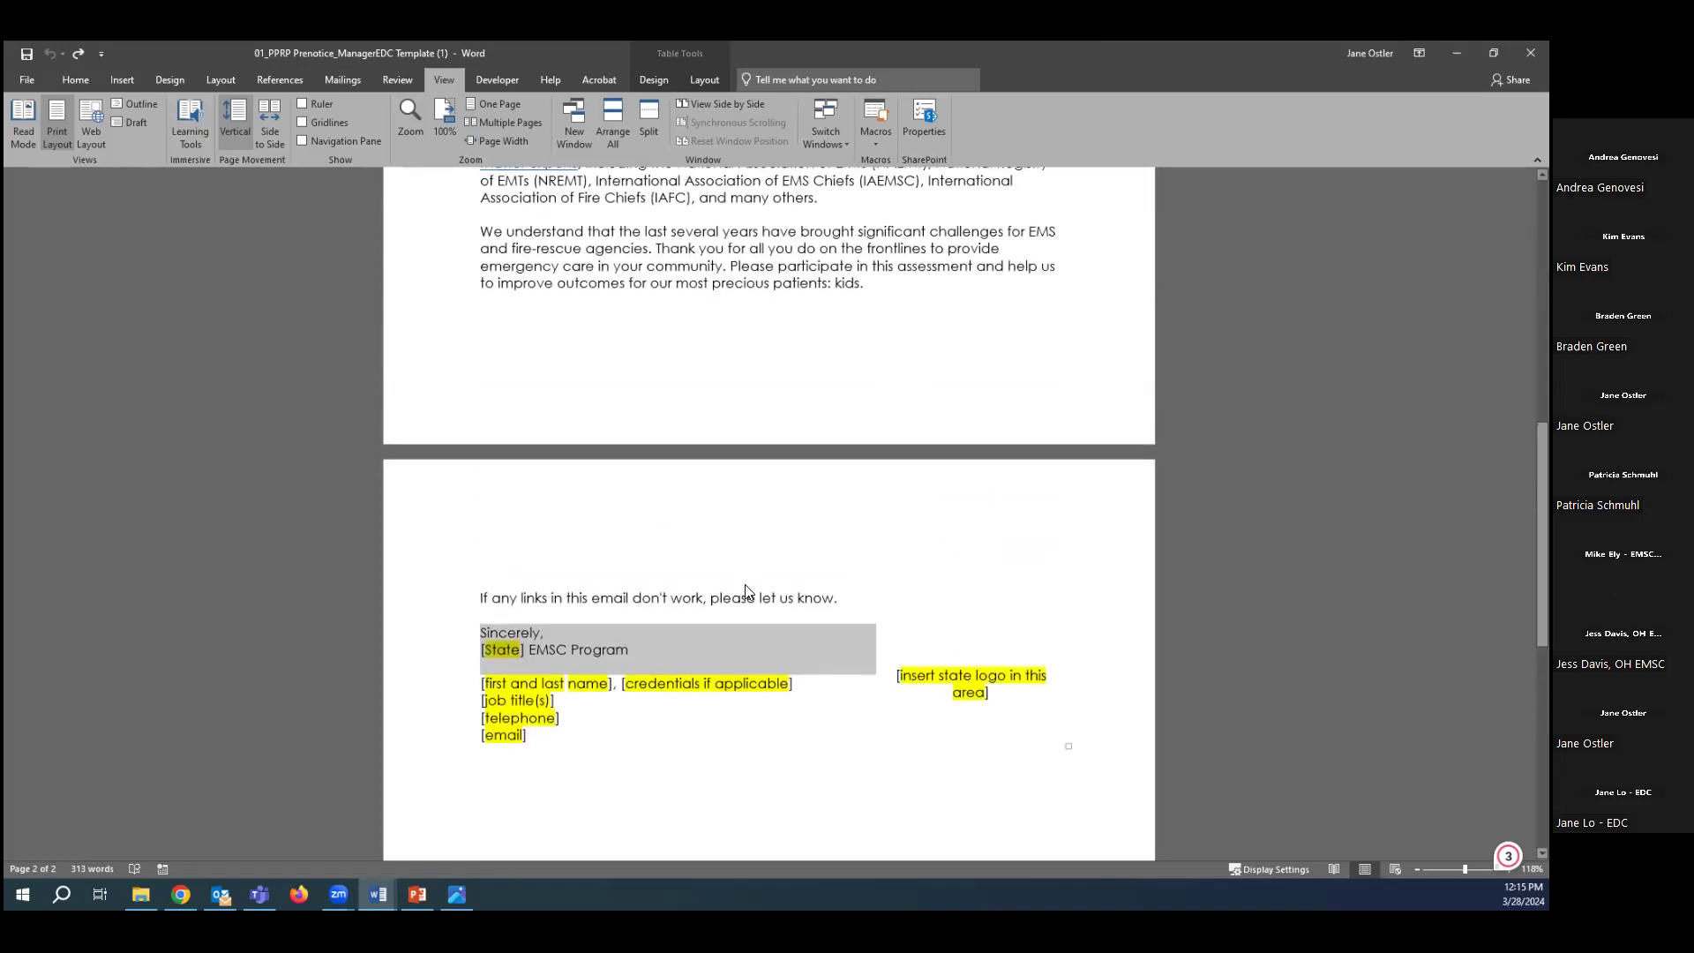
pyautogui.scroll(3, 741, 590)
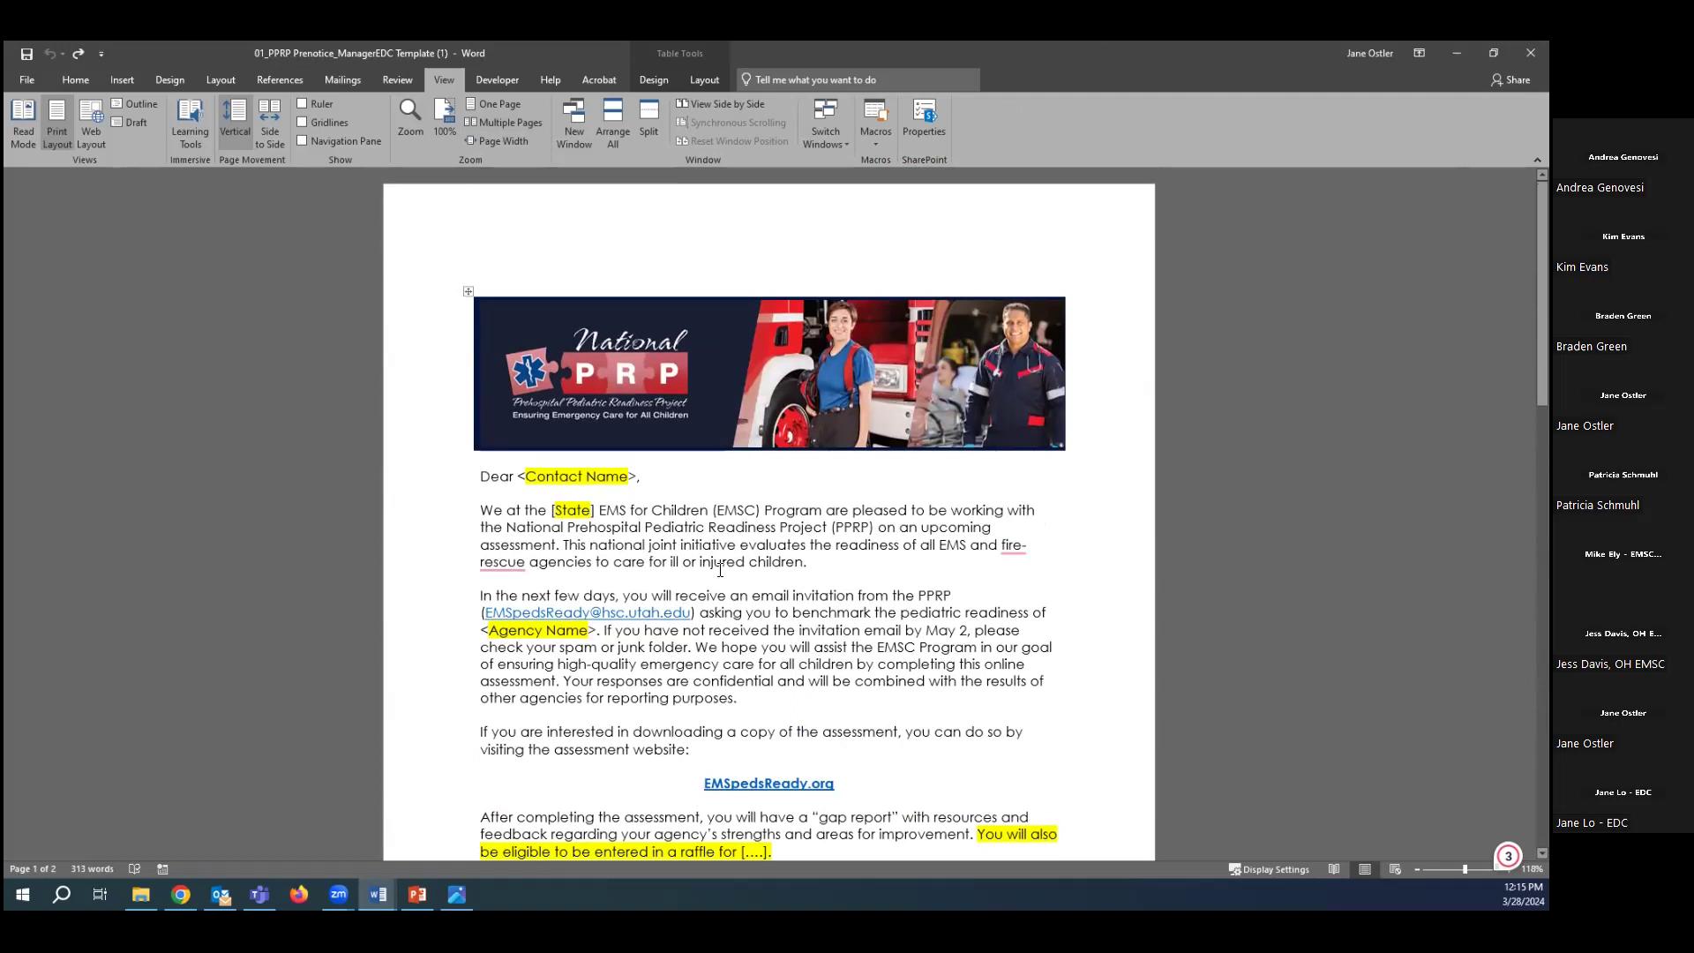
# Replace [State] in the opening sentence with Utah.
pyautogui.click(552, 509)
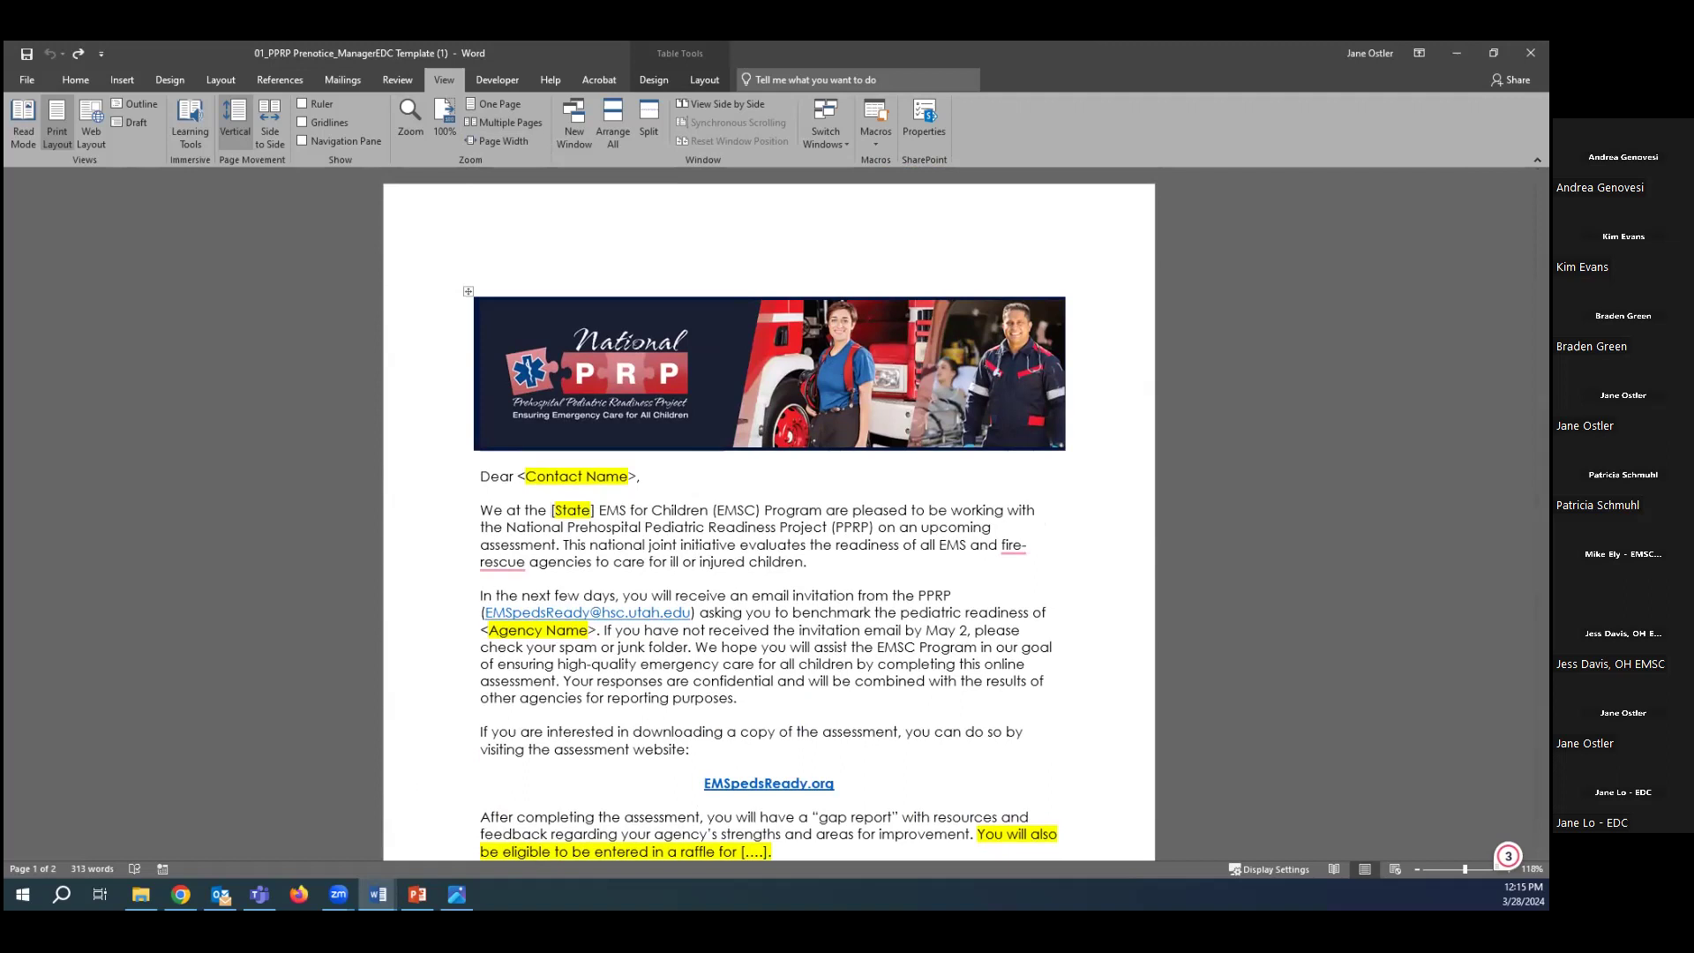
pyautogui.press('Delete')
pyautogui.press('Delete')
pyautogui.press('Delete')
pyautogui.press('Delete')
pyautogui.press('Delete')
pyautogui.press('Delete')
pyautogui.press('Delete')
pyautogui.press('Delete')
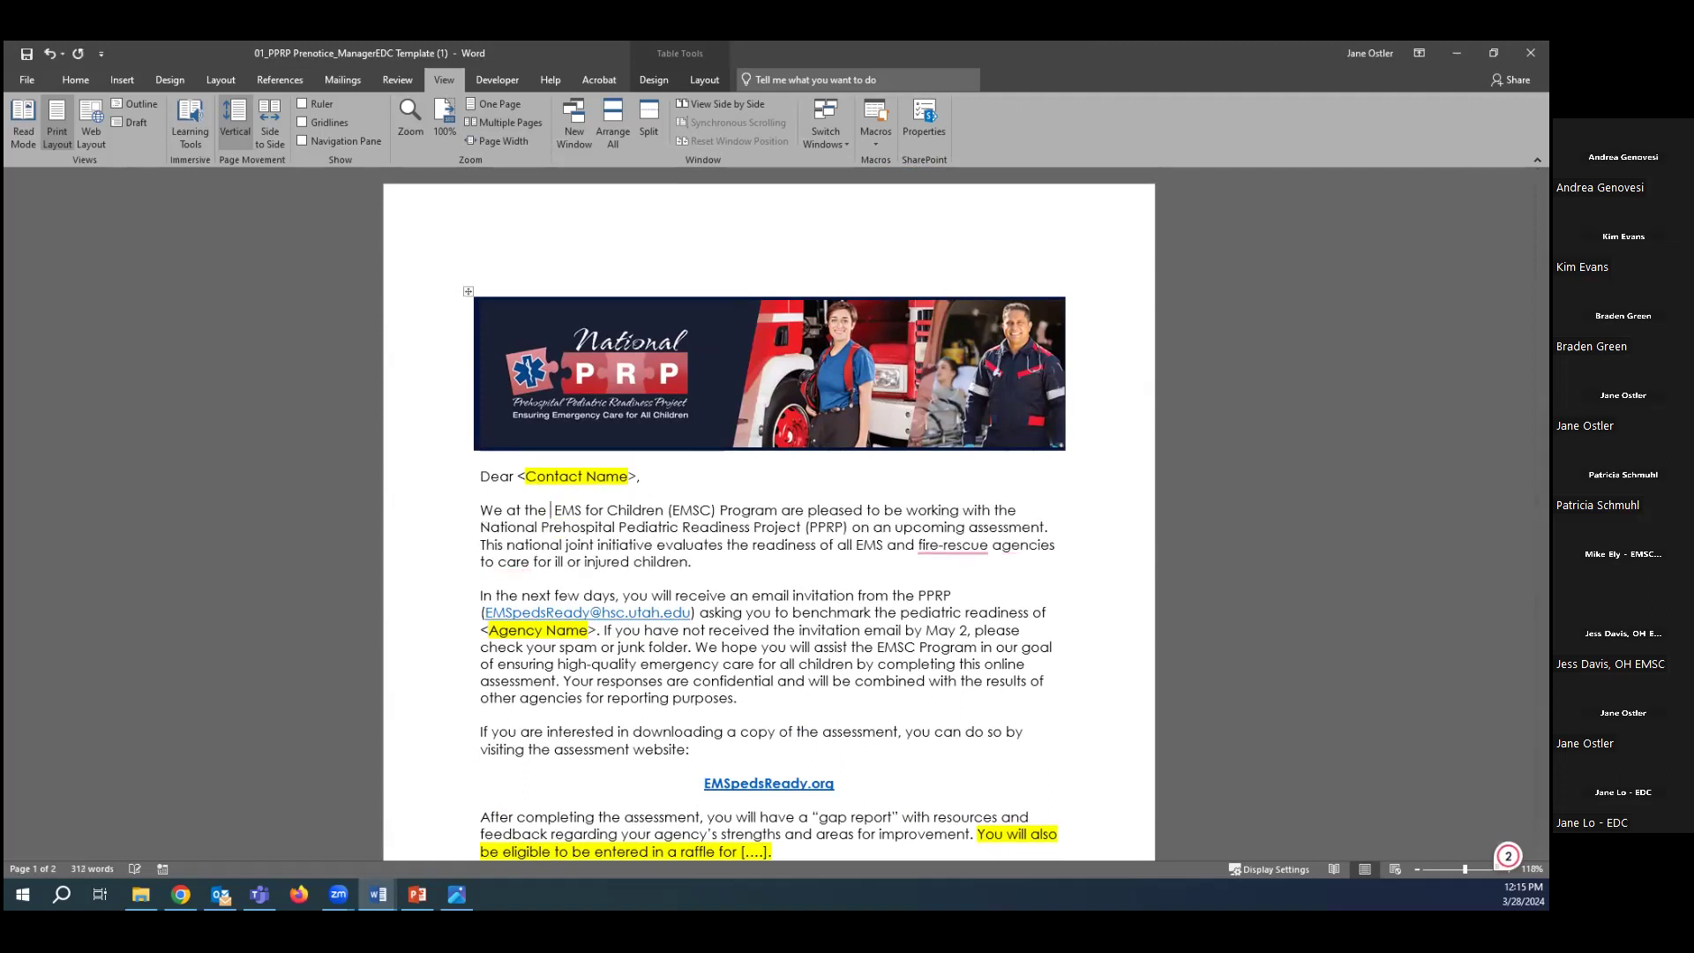
pyautogui.write('tah')
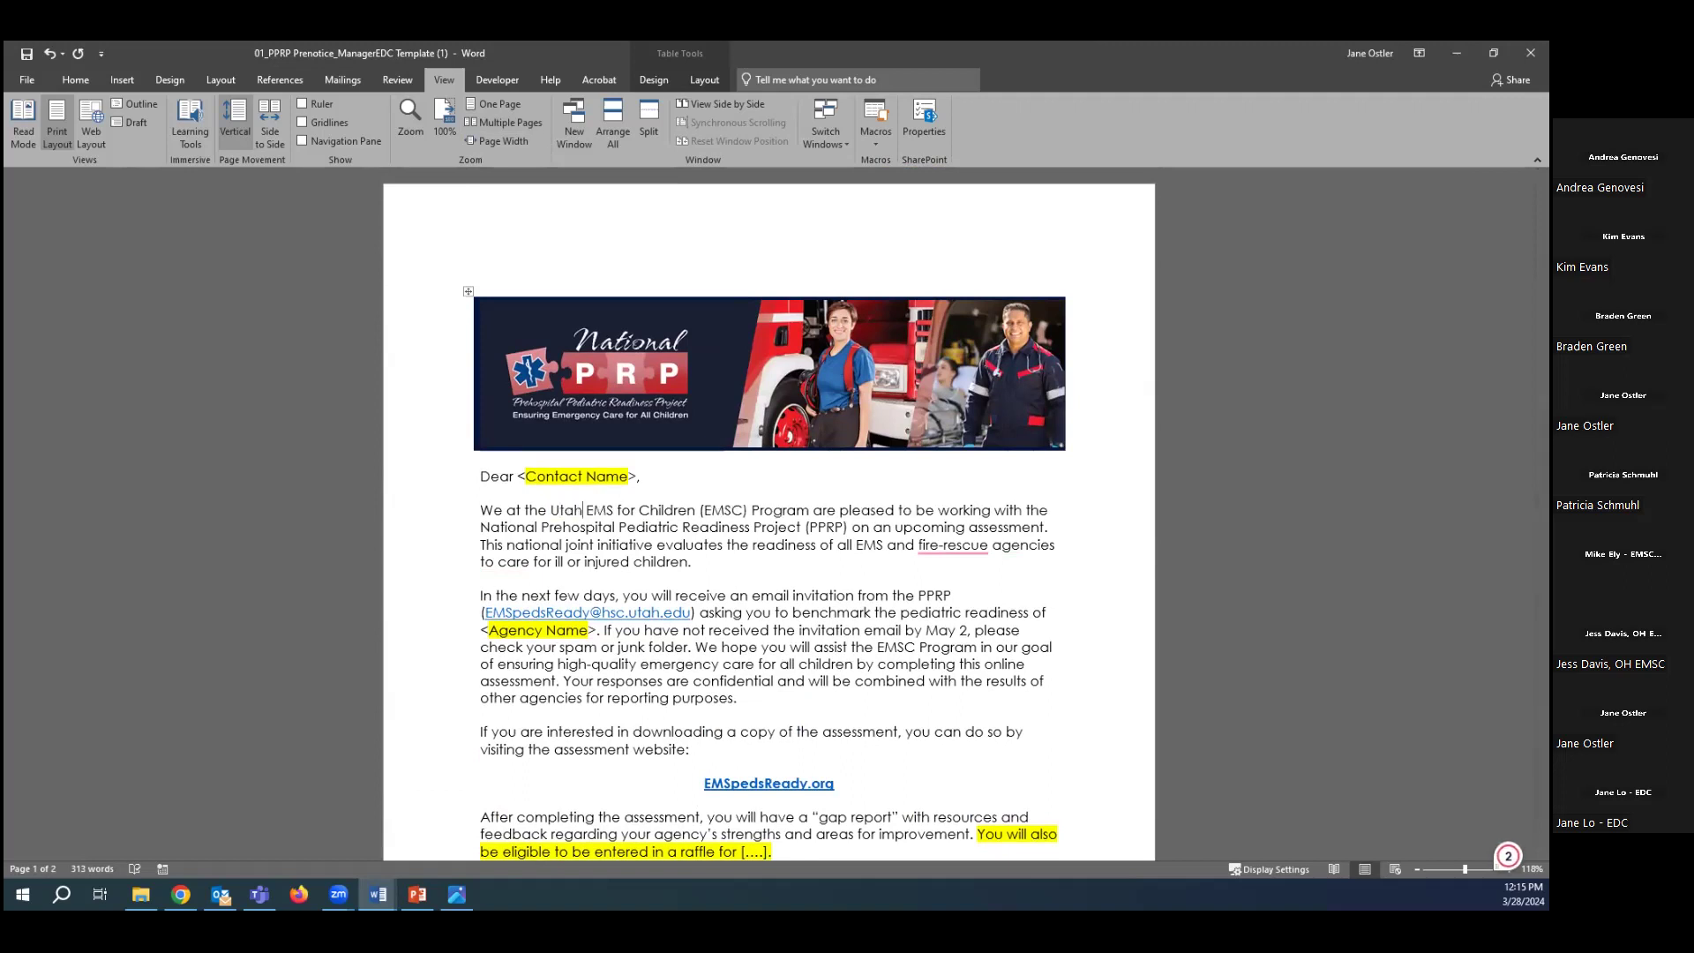
# Delete the yellow-highlighted raffle sentence.
pyautogui.click(743, 696)
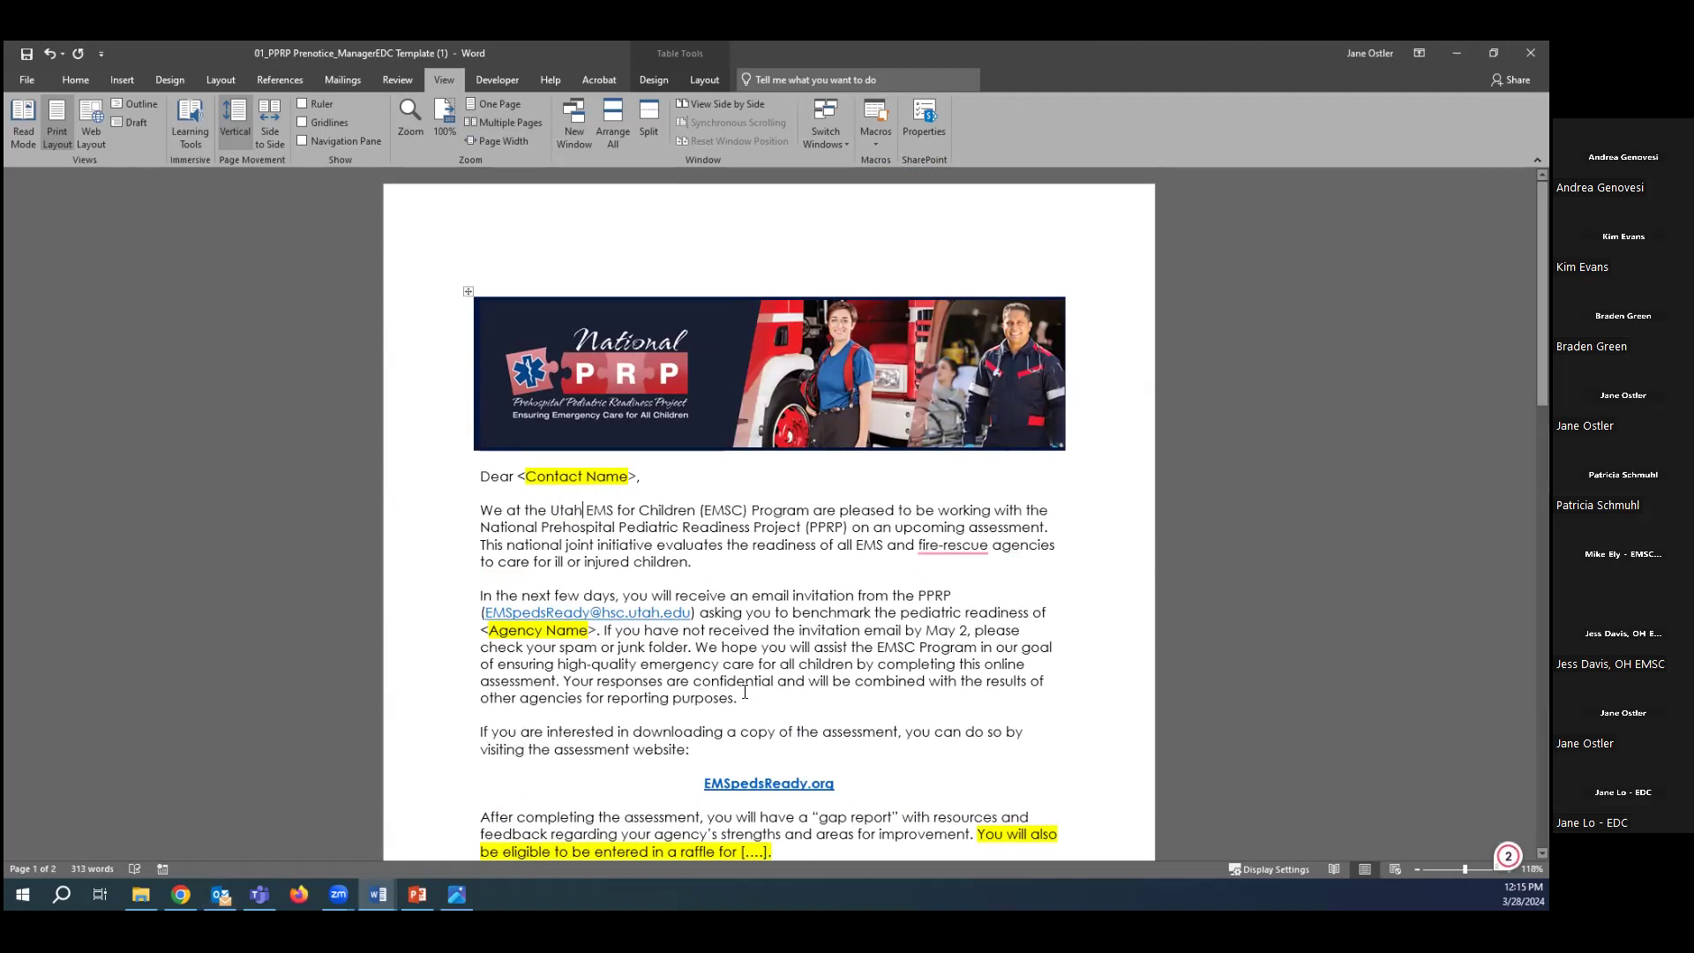
pyautogui.scroll(-2, 745, 692)
pyautogui.scroll(-6, 745, 692)
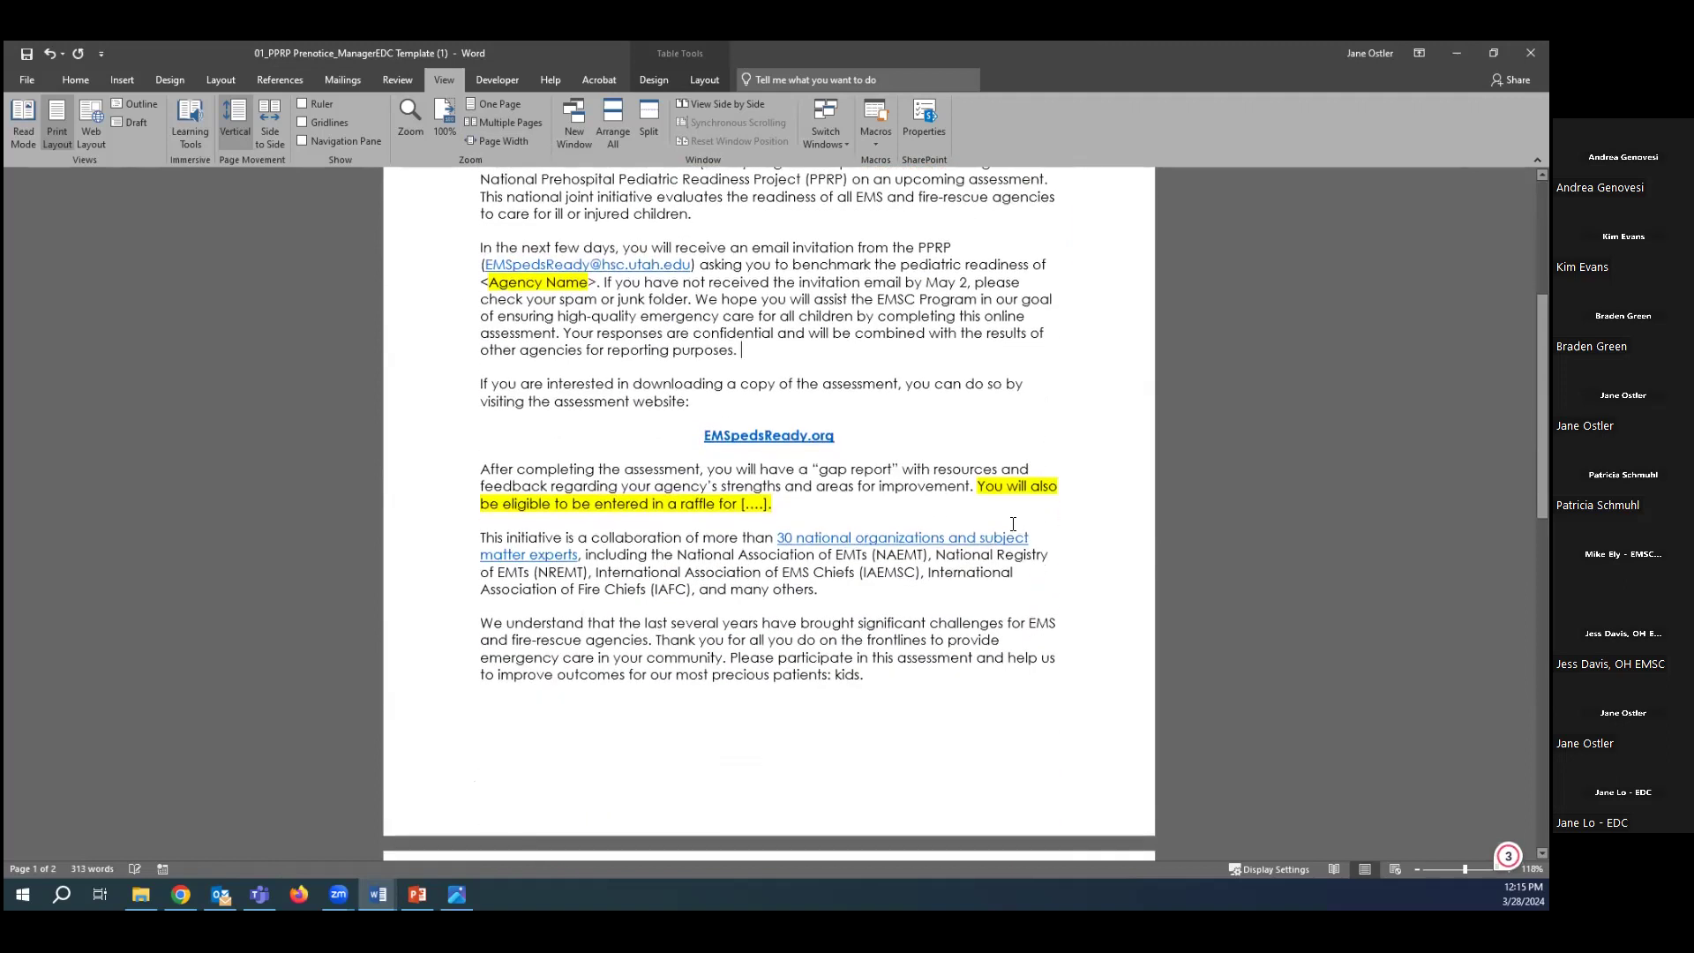
pyautogui.moveTo(977, 487); pyautogui.dragTo(773, 504)
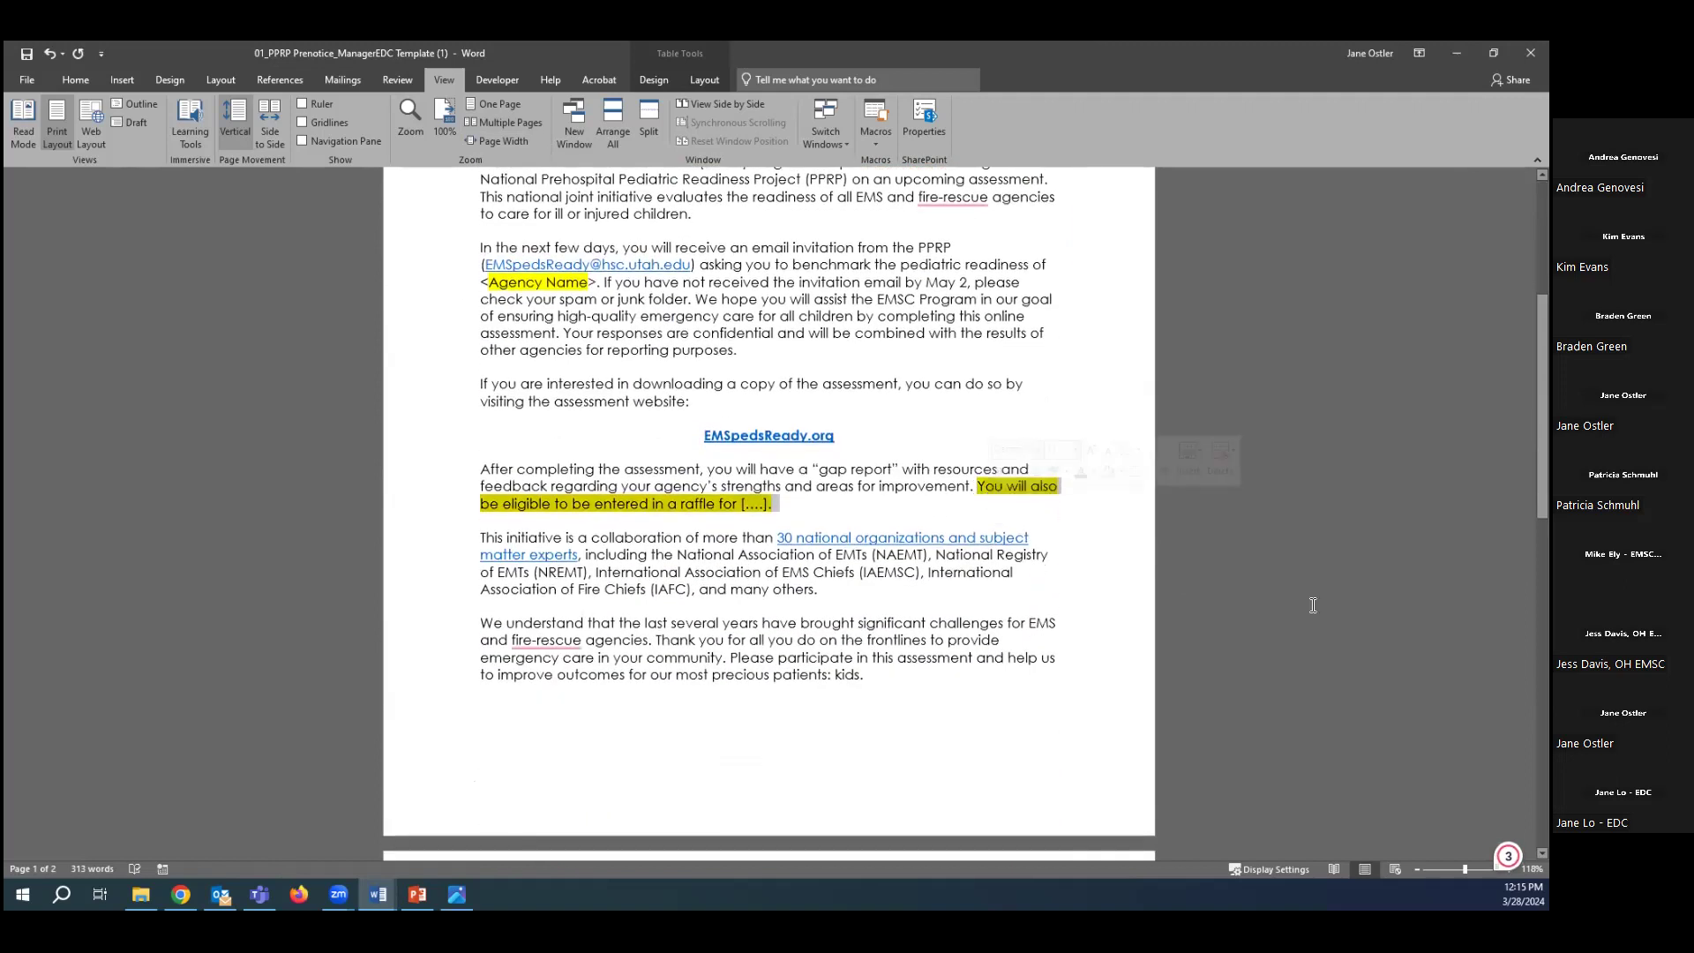
pyautogui.press('Delete')
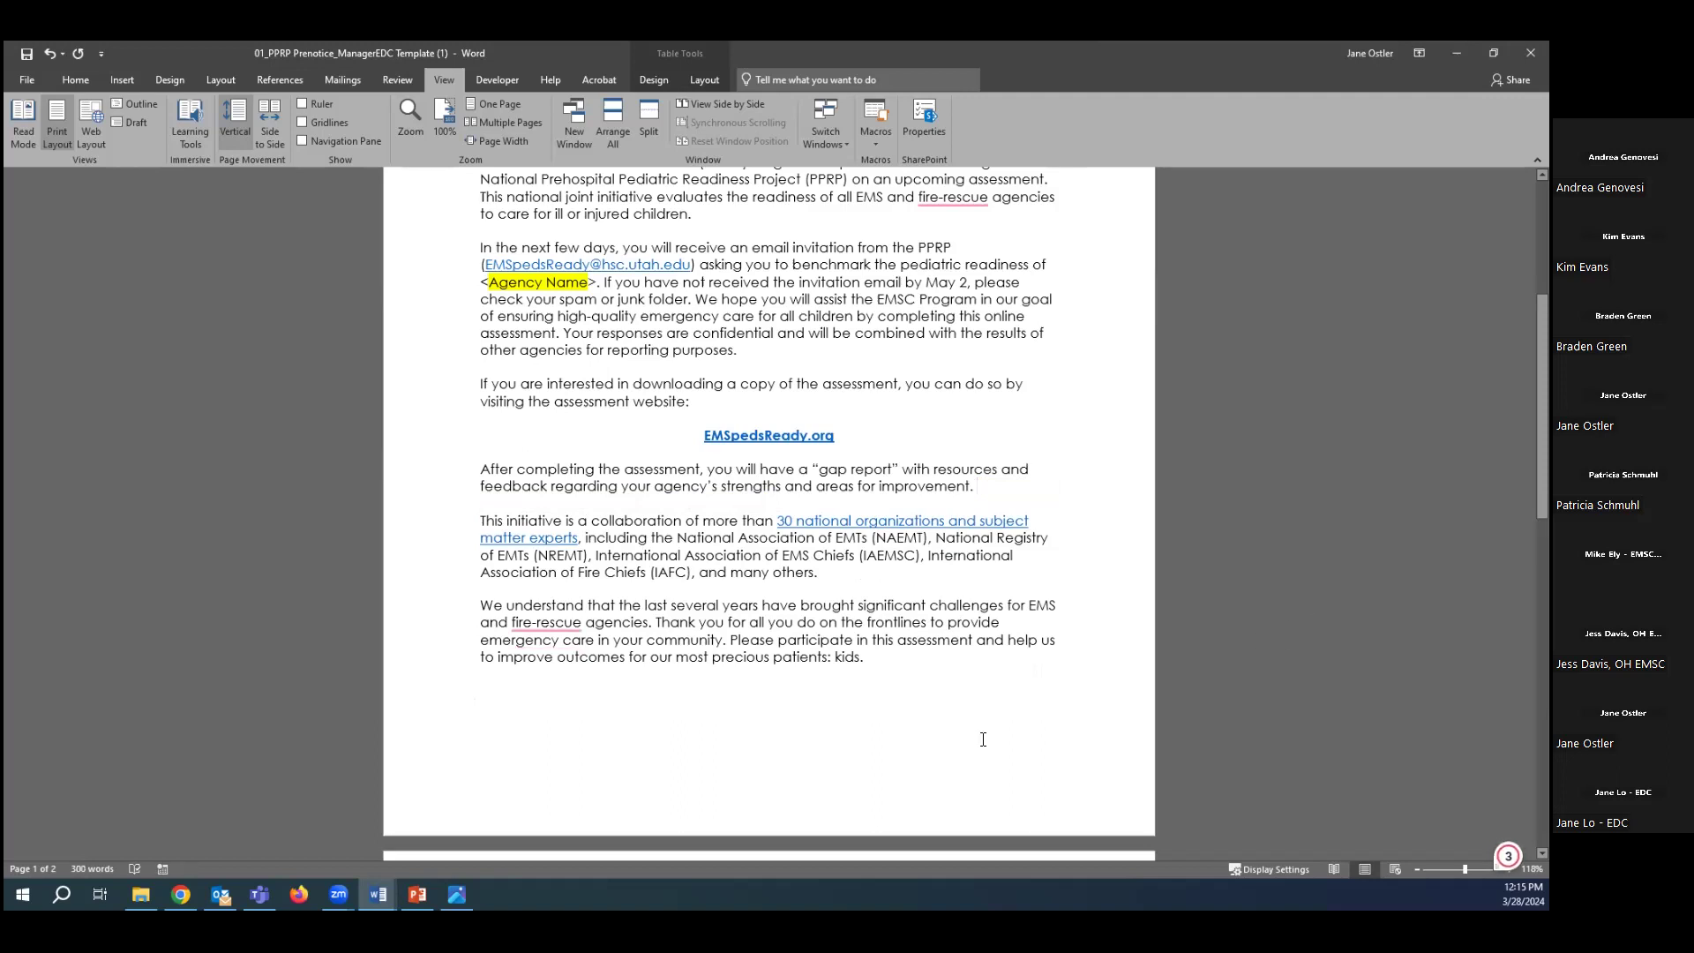
pyautogui.scroll(-12, 983, 740)
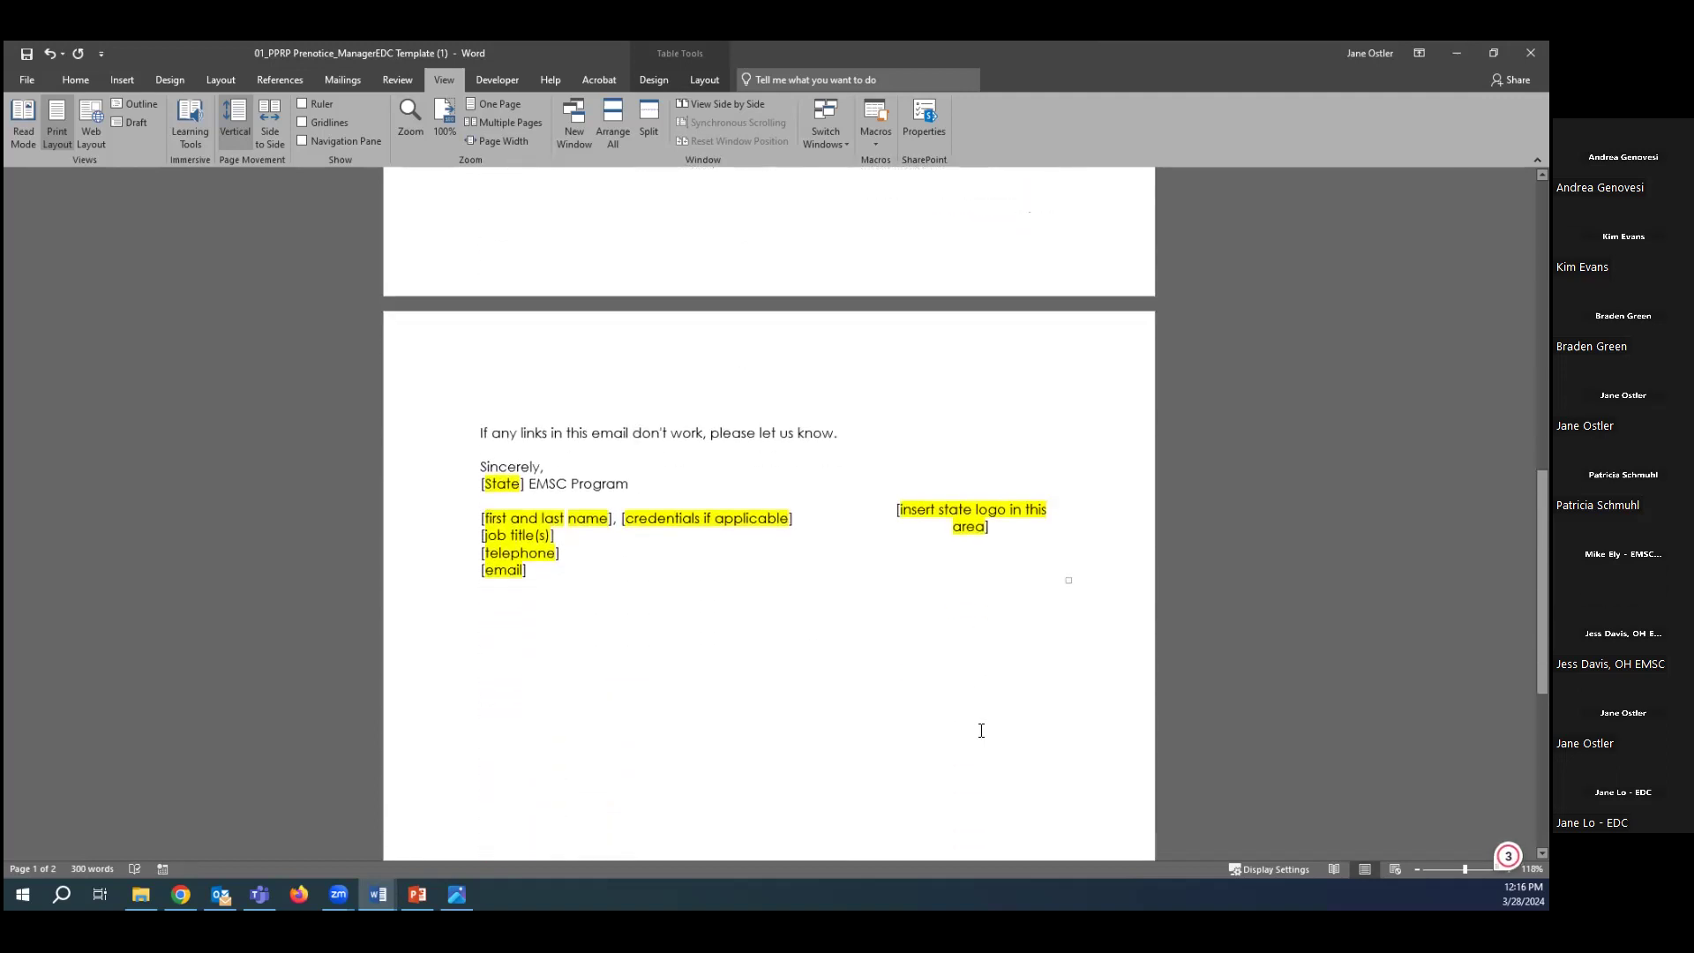
# Replace the signature's [State] placeholder with Utah.
pyautogui.scroll(-2, 981, 731)
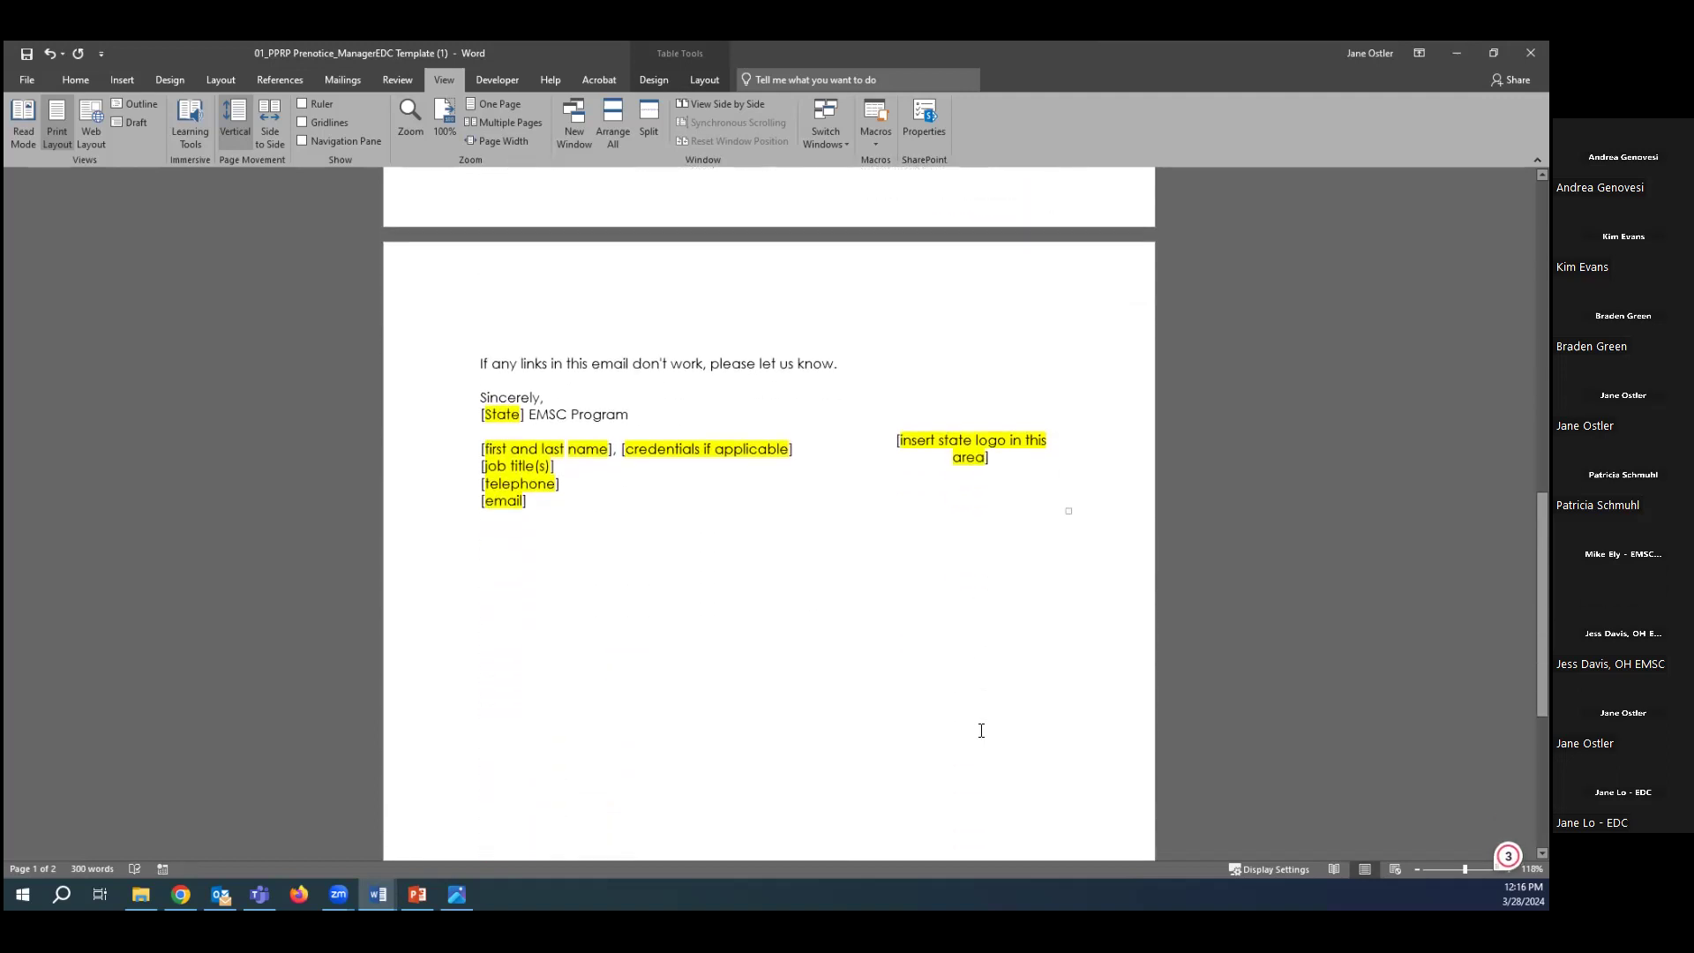
pyautogui.click(482, 414)
pyautogui.click(486, 414)
pyautogui.press('Delete')
pyautogui.press('Delete')
pyautogui.press('Delete')
pyautogui.press('Delete')
pyautogui.press('Delete')
pyautogui.press('Delete')
pyautogui.press('Delete')
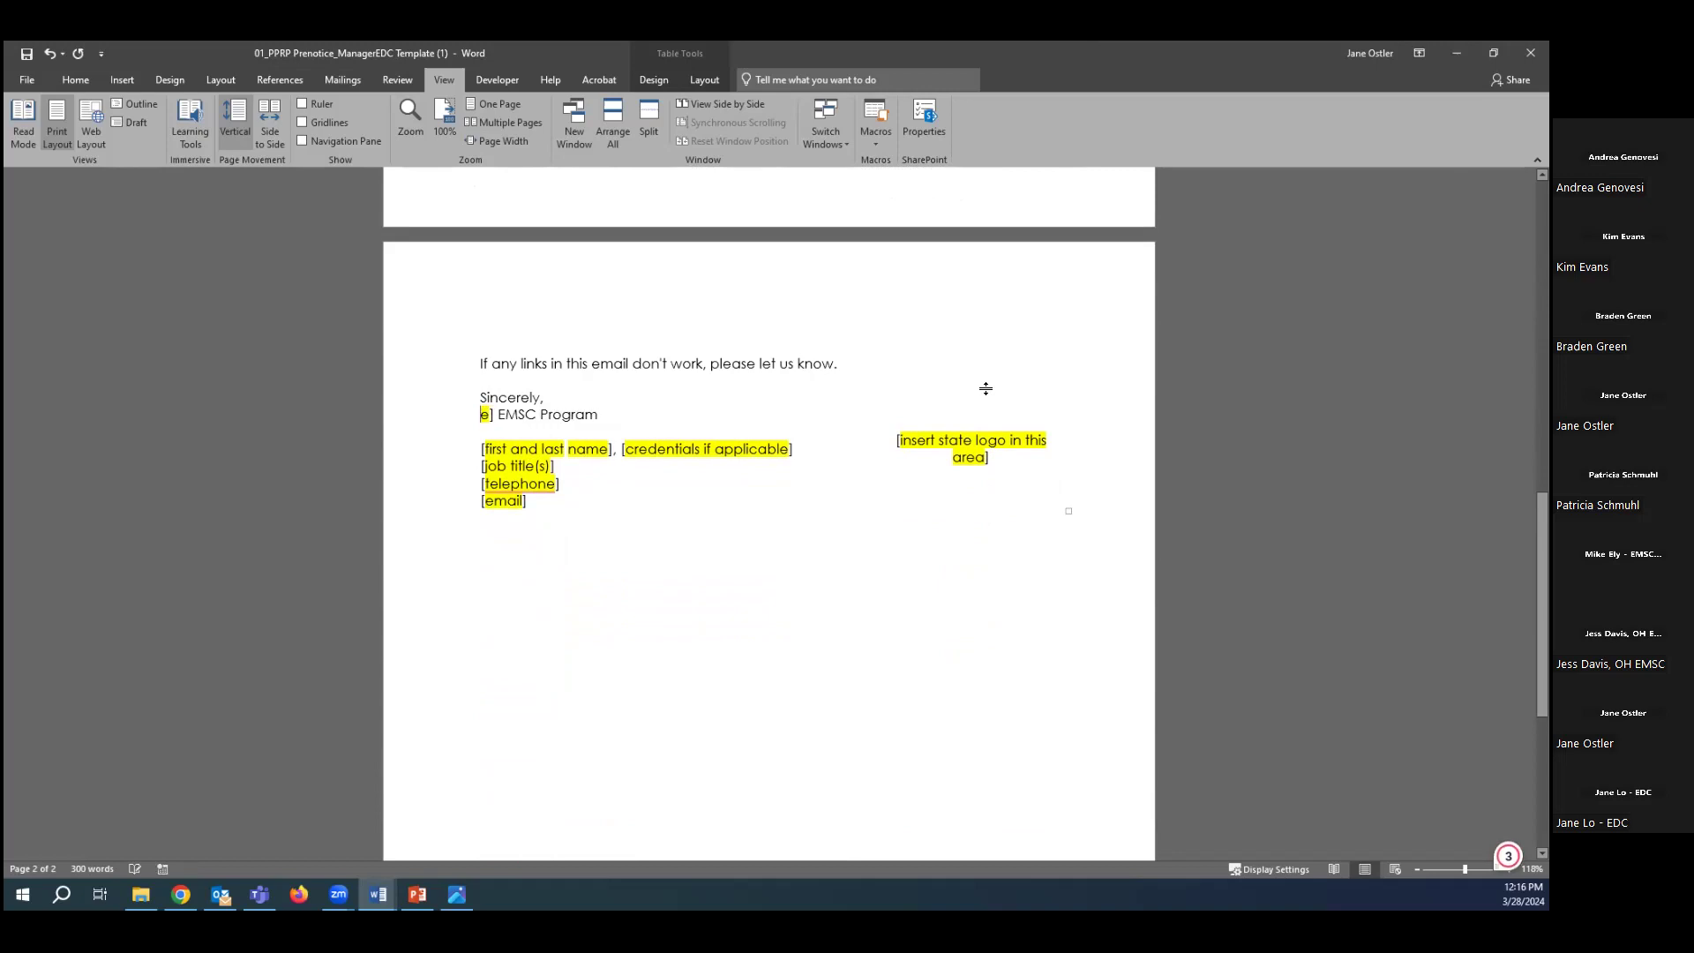
pyautogui.write('Utah')
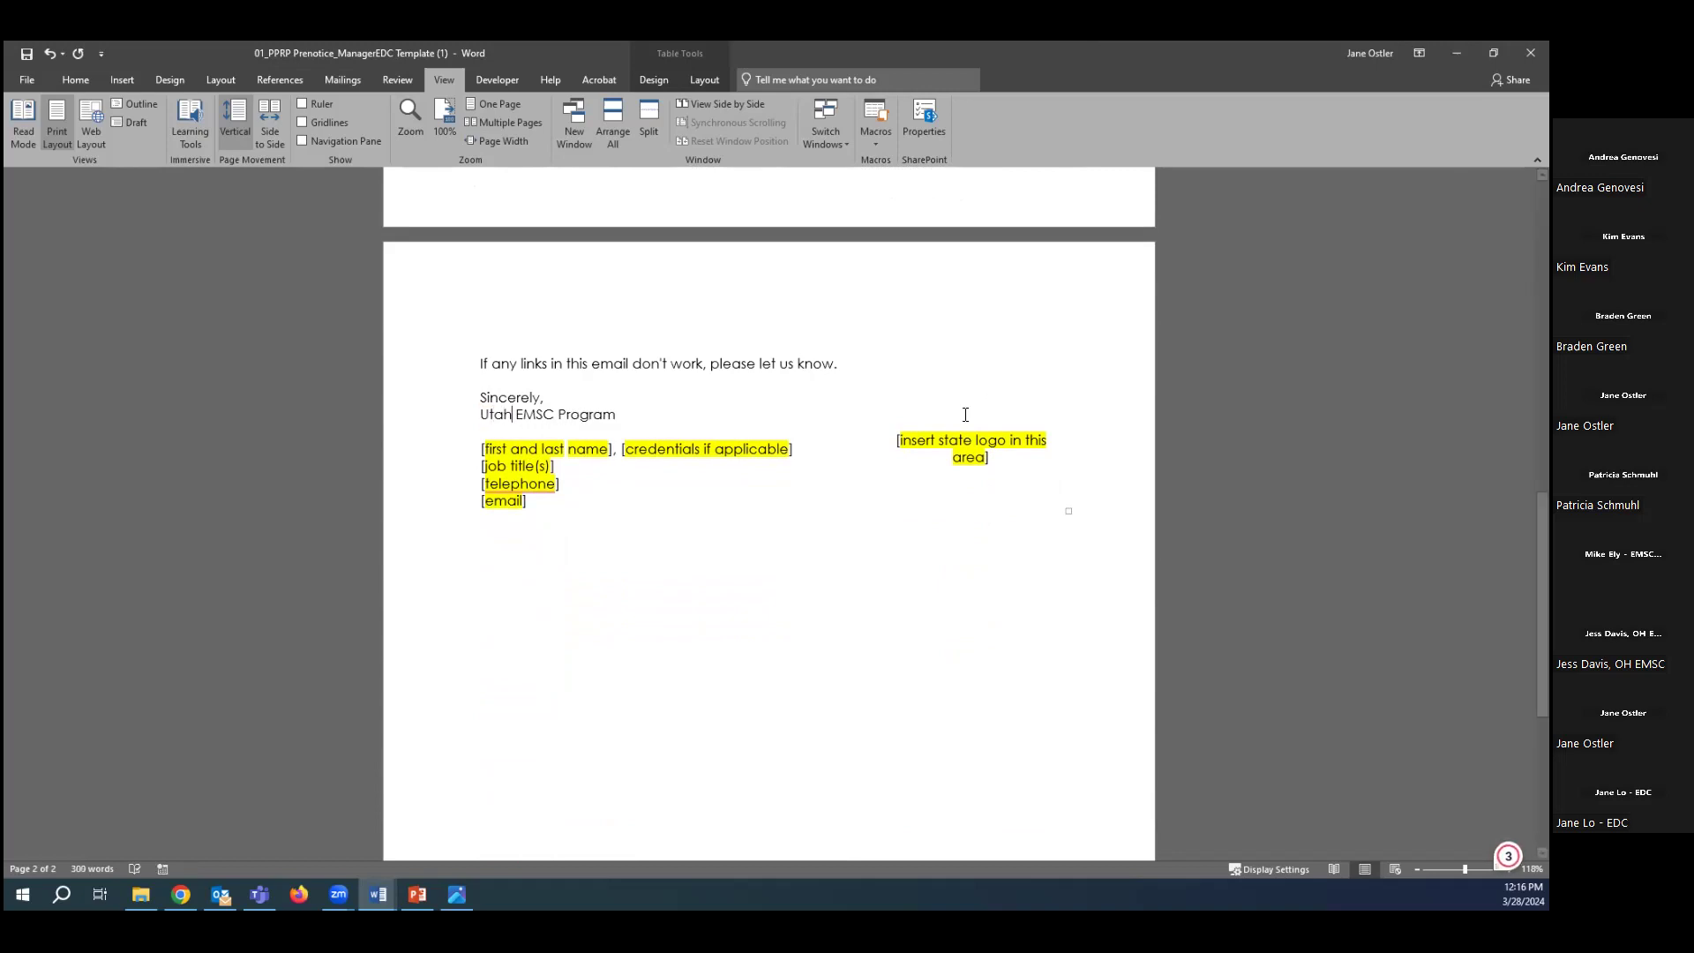
# Enter the sender's name with credentials and the job title EDC Business Data Analyst.
pyautogui.moveTo(481, 450); pyautogui.dragTo(797, 444)
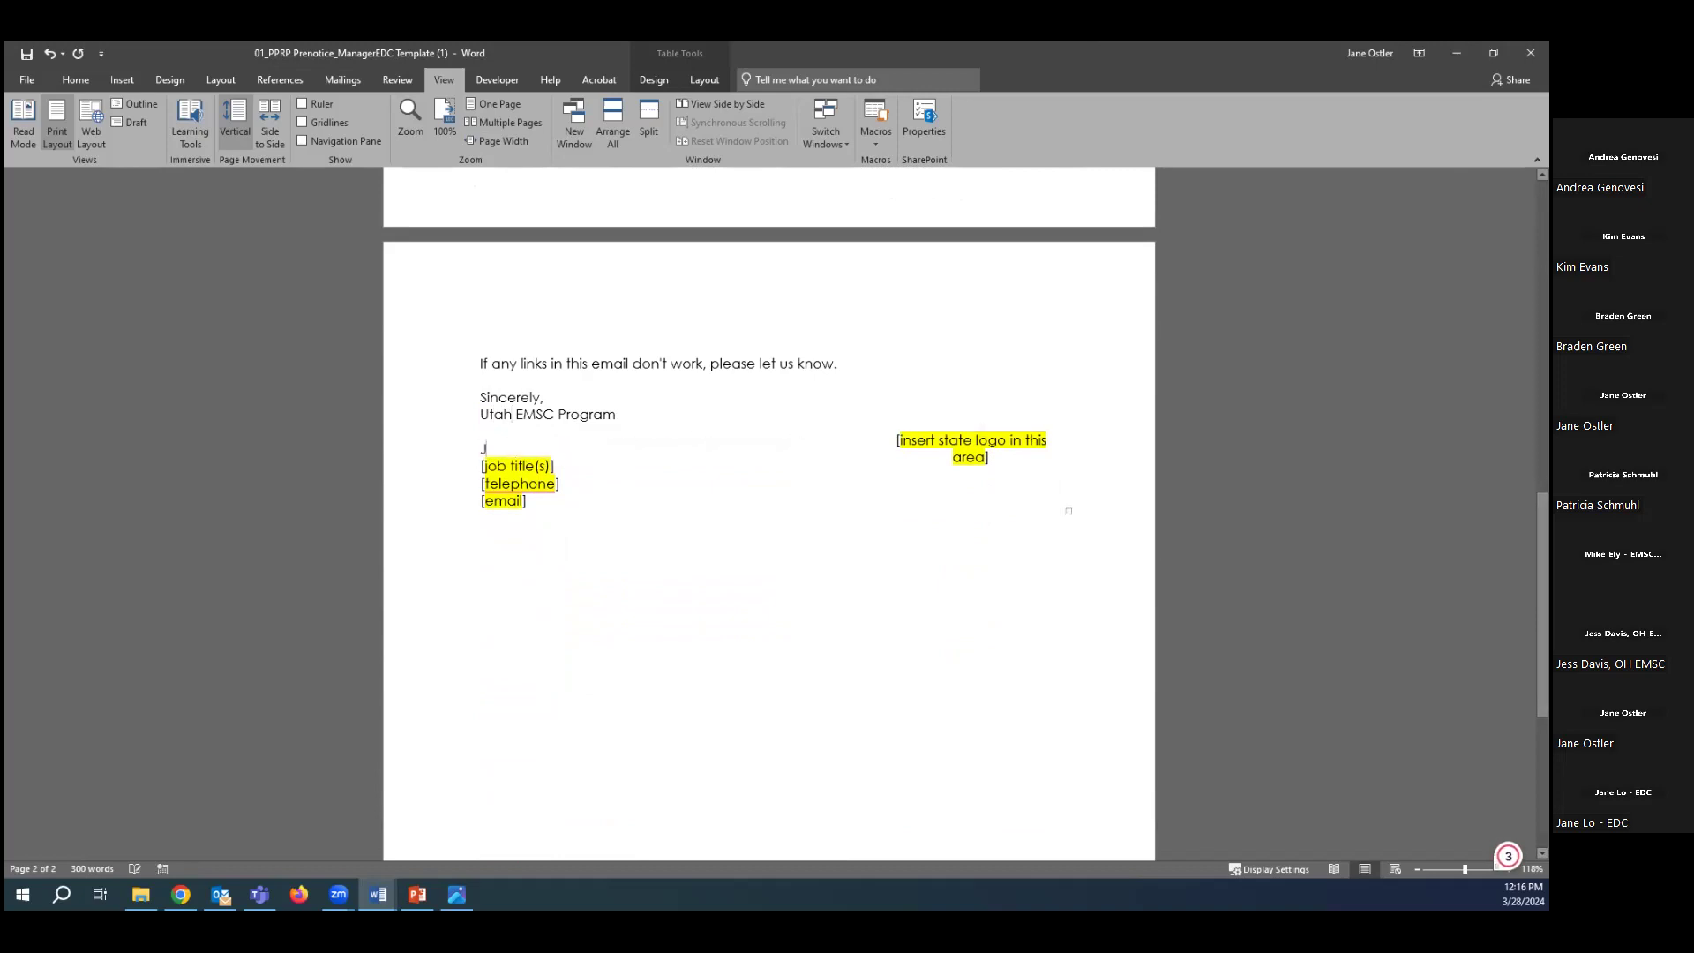
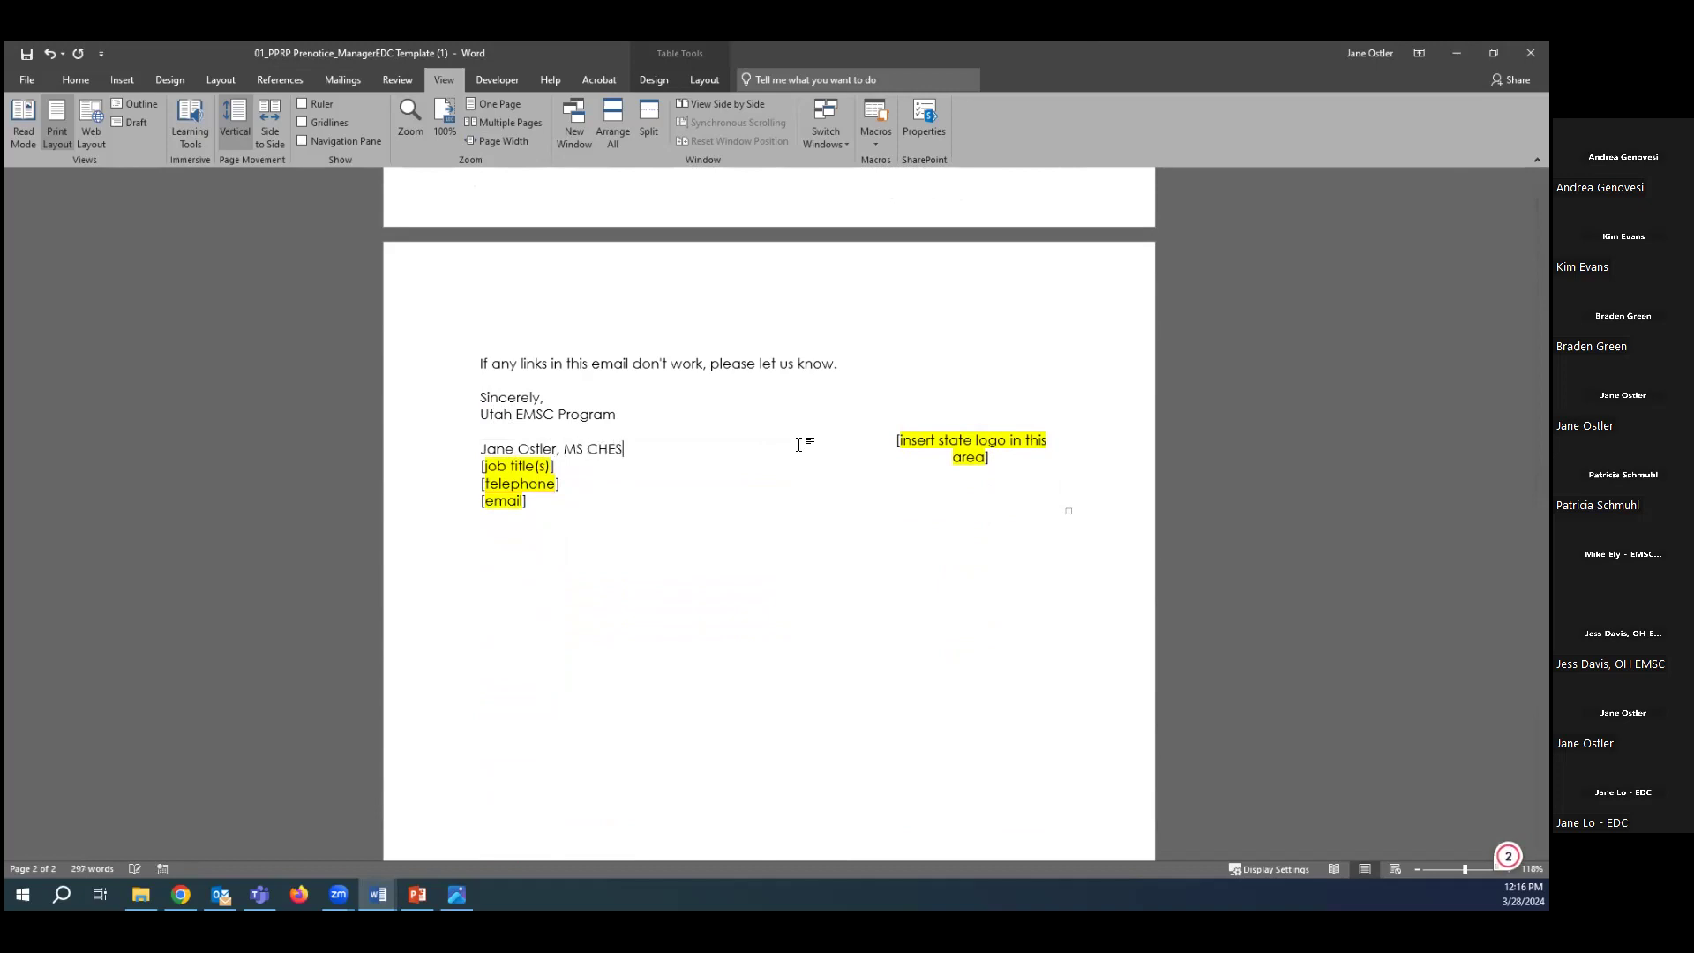
pyautogui.moveTo(483, 468); pyautogui.dragTo(565, 470)
pyautogui.press('BackSpace')
pyautogui.write('EDC Business data')
pyautogui.press('BackSpace')
pyautogui.press('BackSpace')
pyautogui.press('BackSpace')
pyautogui.write('Data Analyst')
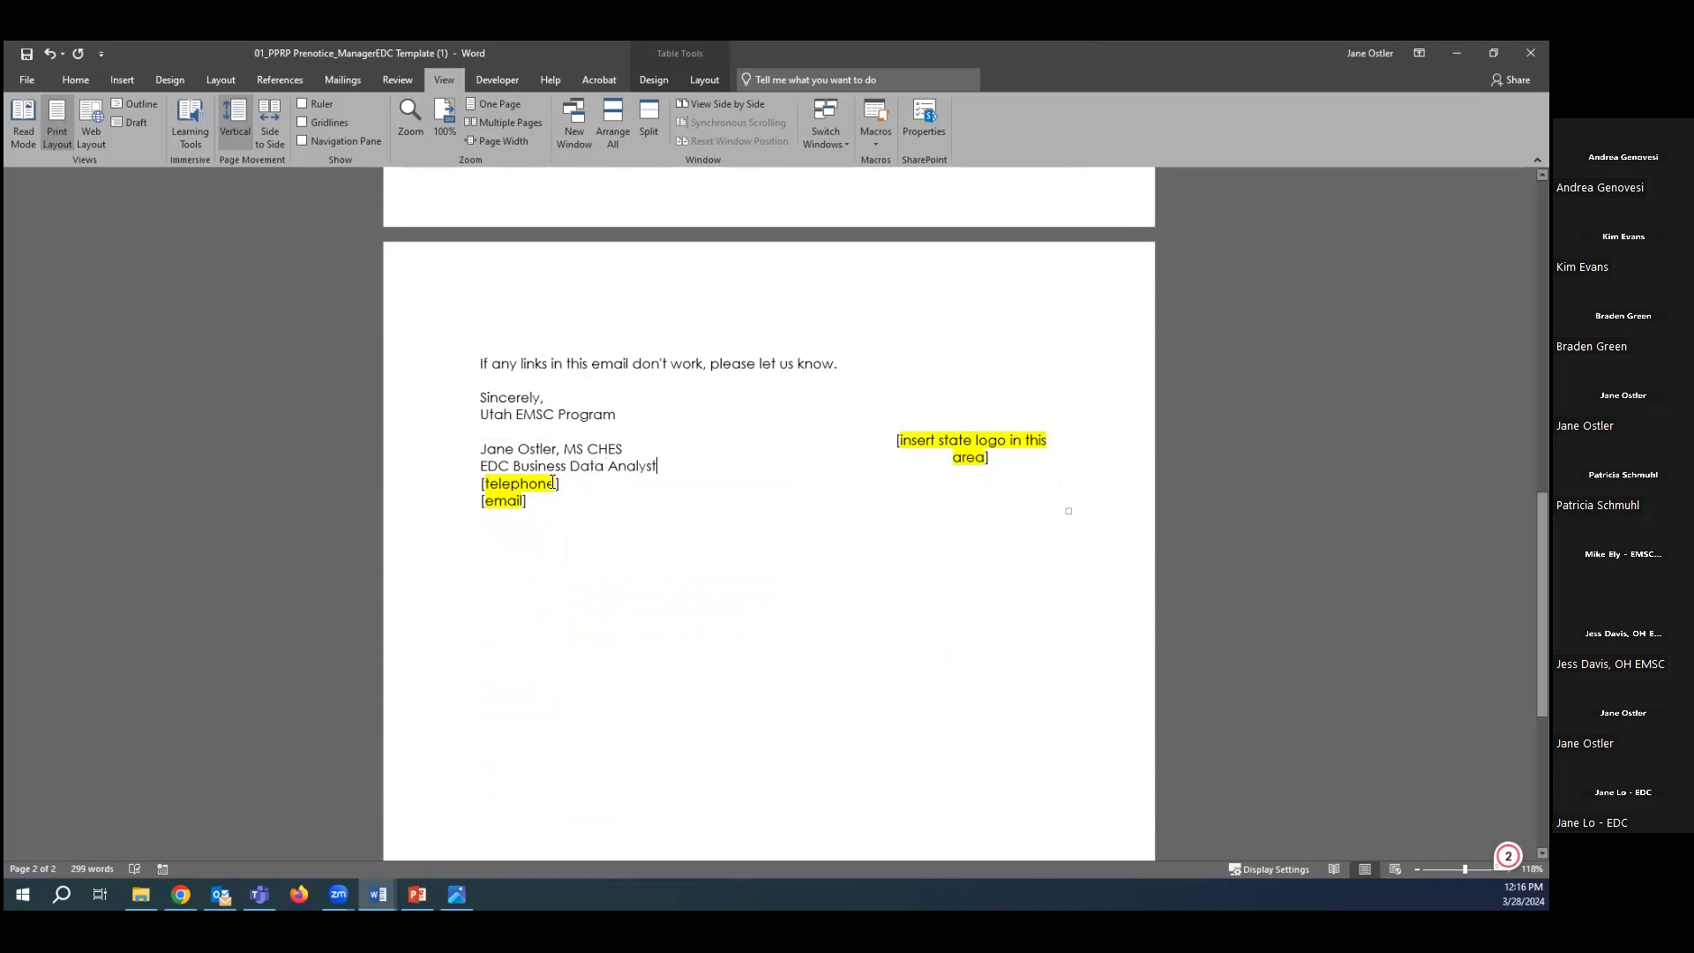
# Fill in the sender's phone number and e-mail address, and select the state logo placeholder.
pyautogui.moveTo(570, 487); pyautogui.dragTo(479, 485)
pyautogui.write('88-')
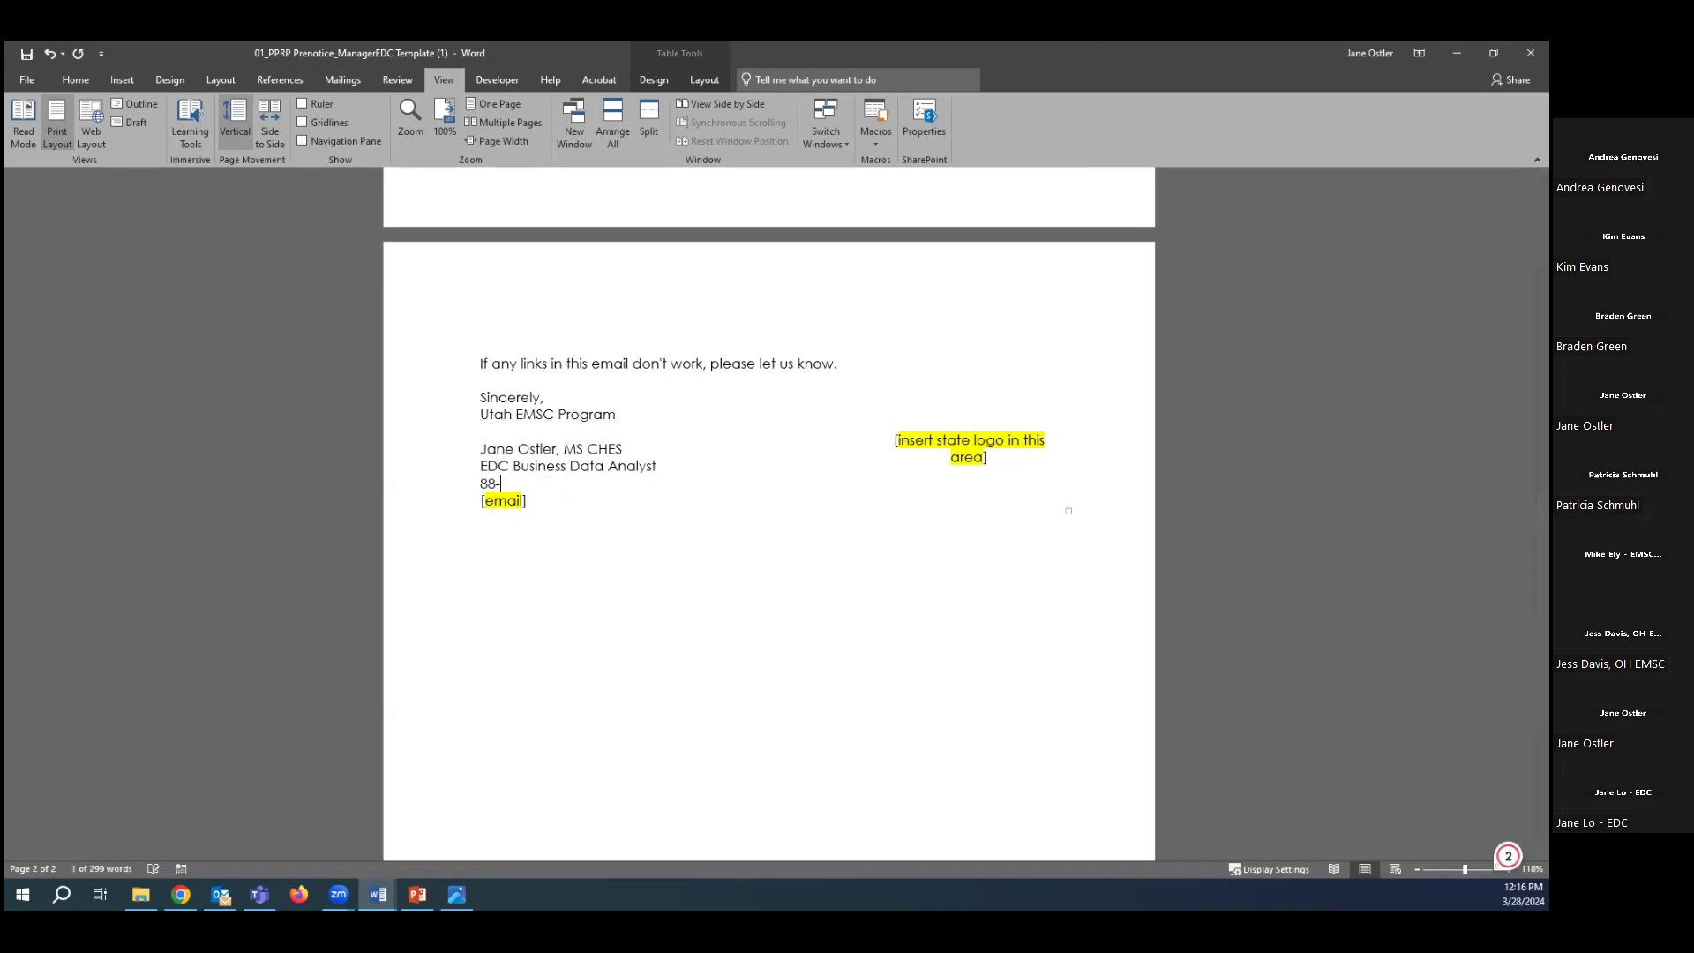
pyautogui.write('8-888-8888')
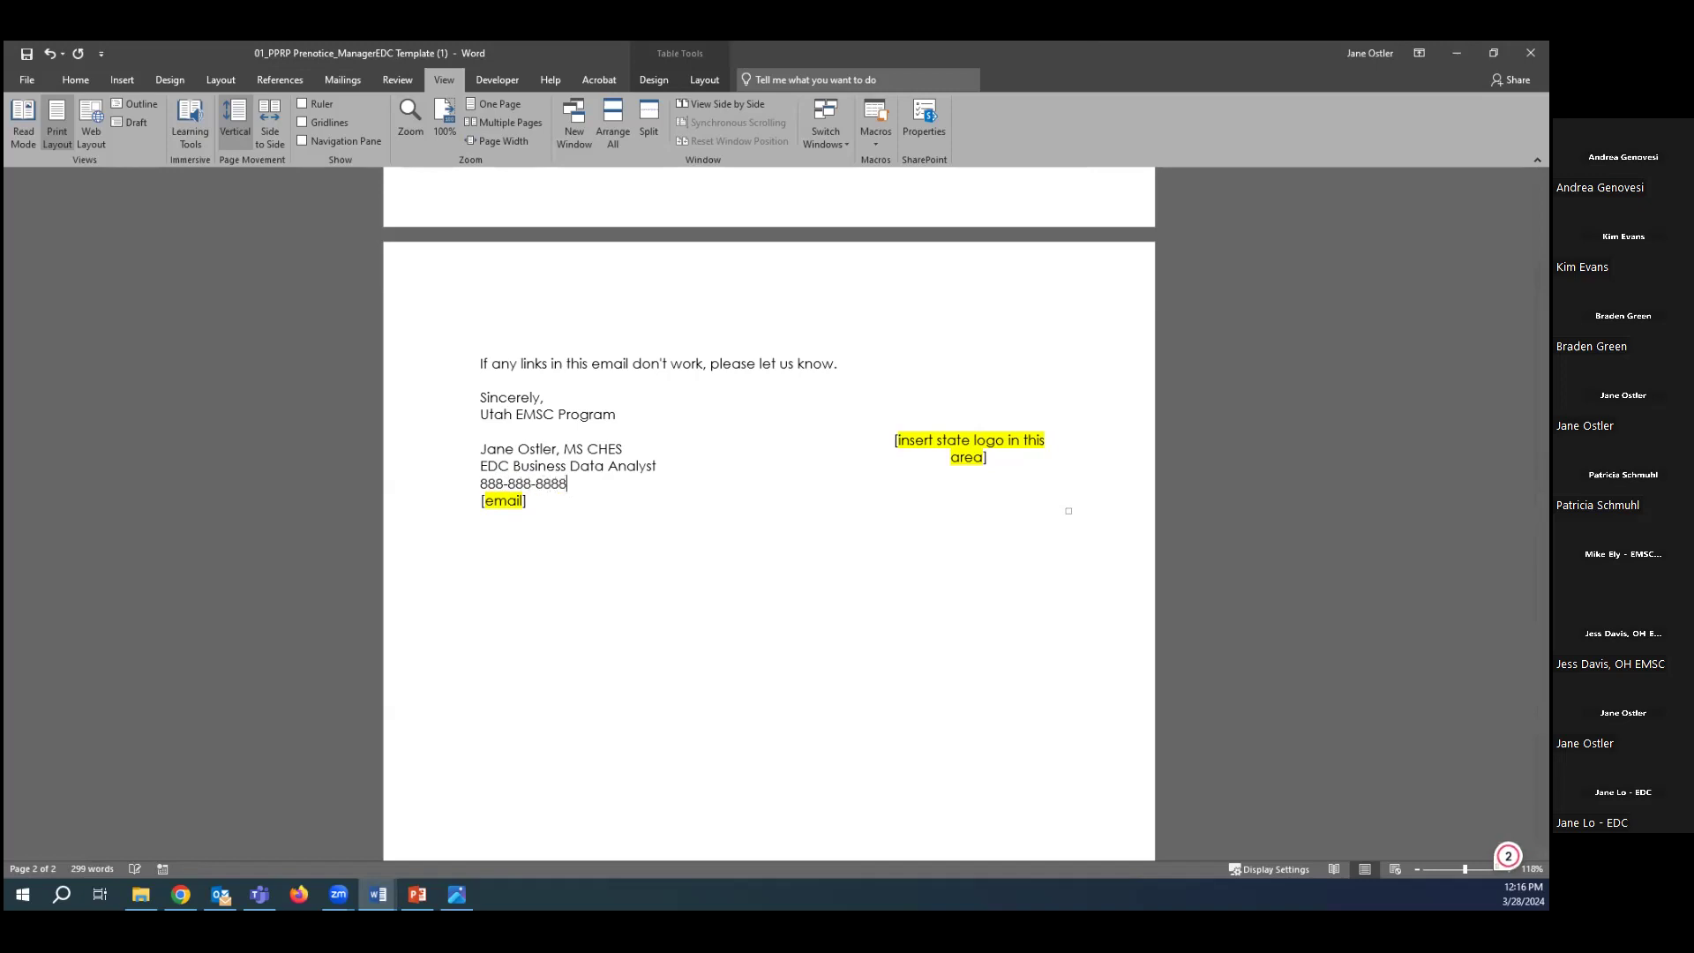
pyautogui.moveTo(561, 500); pyautogui.dragTo(481, 500)
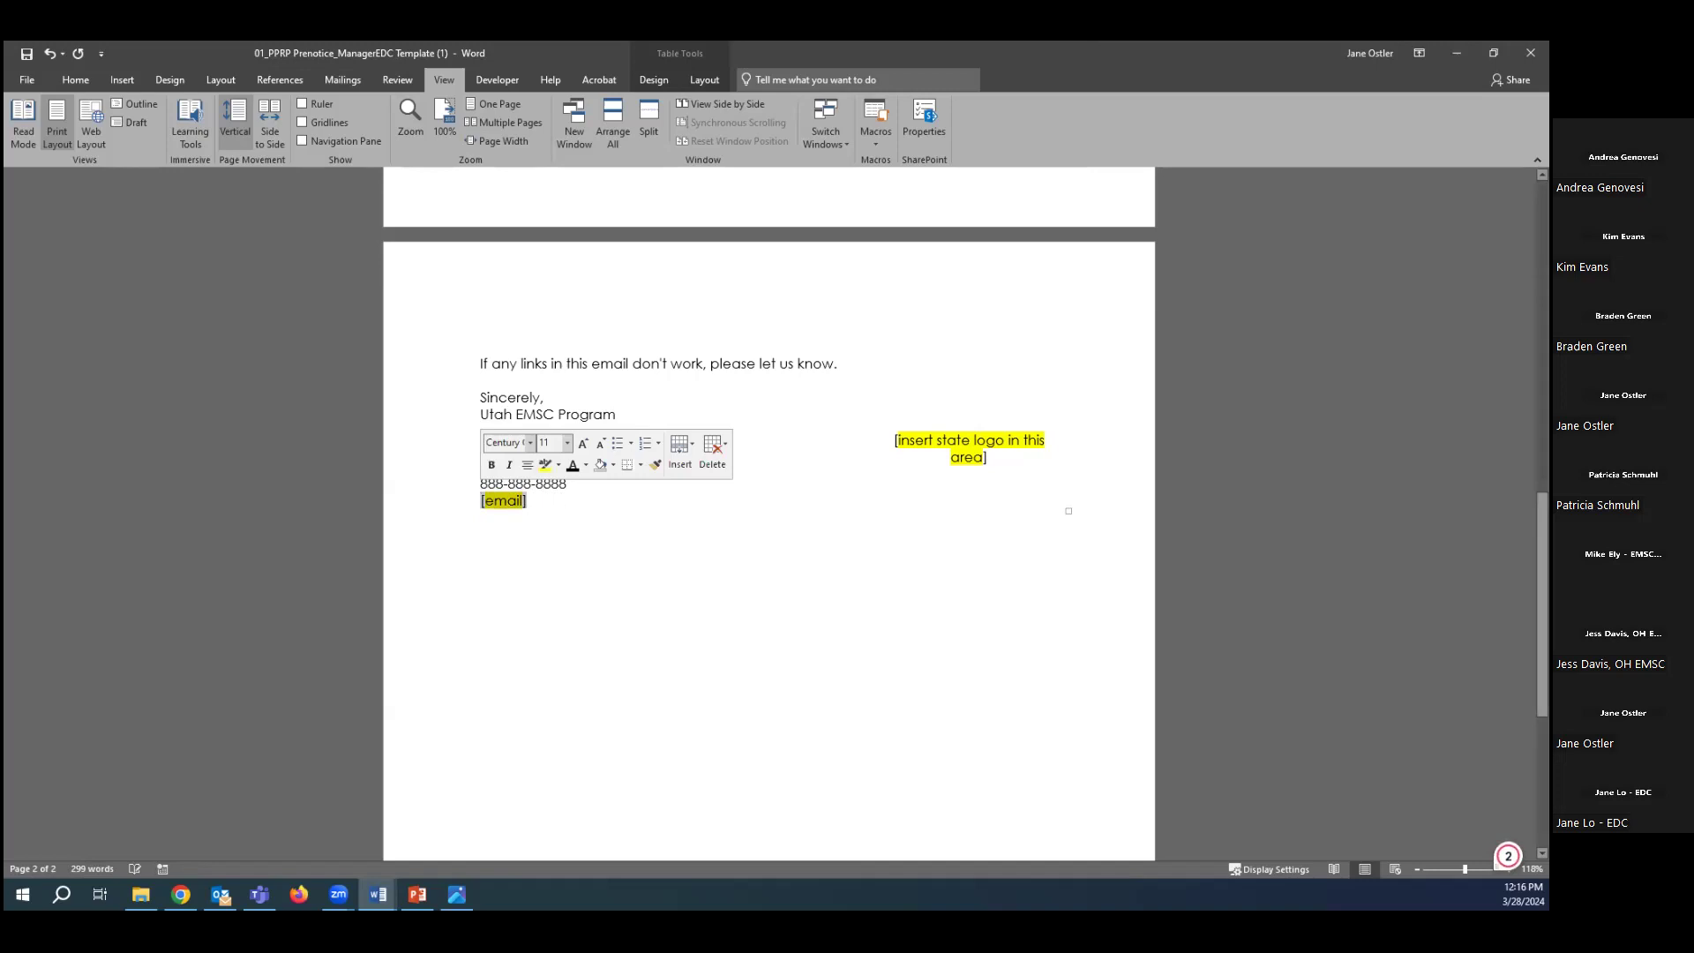
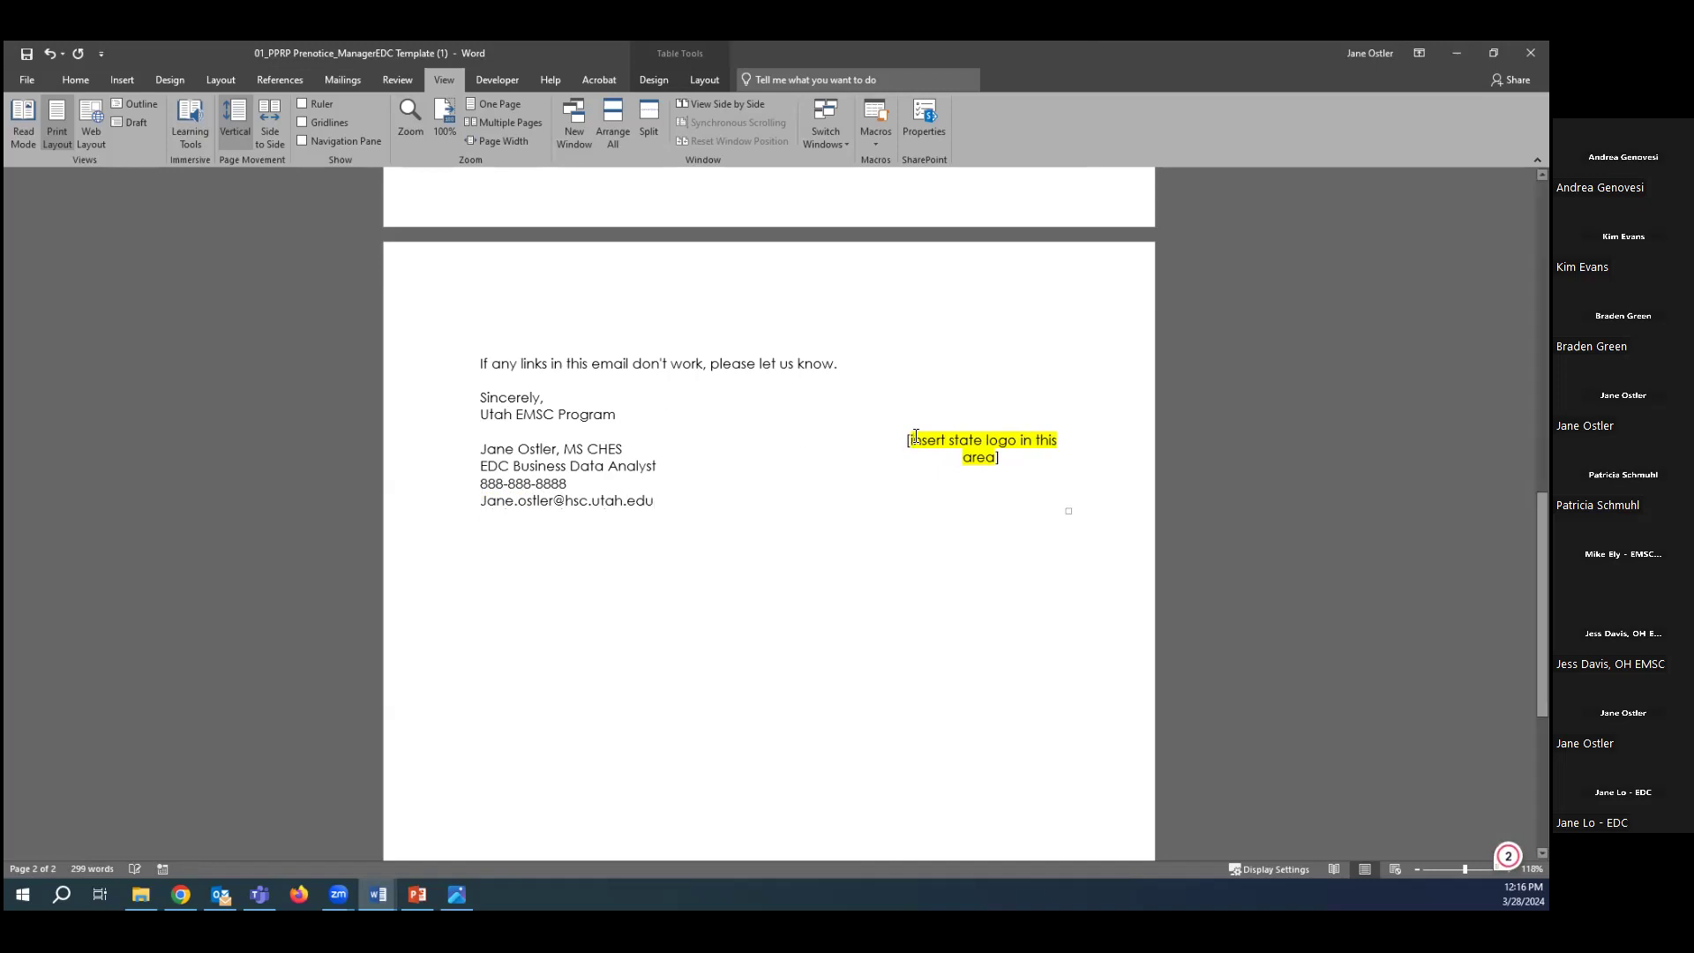
pyautogui.moveTo(913, 436); pyautogui.dragTo(998, 457)
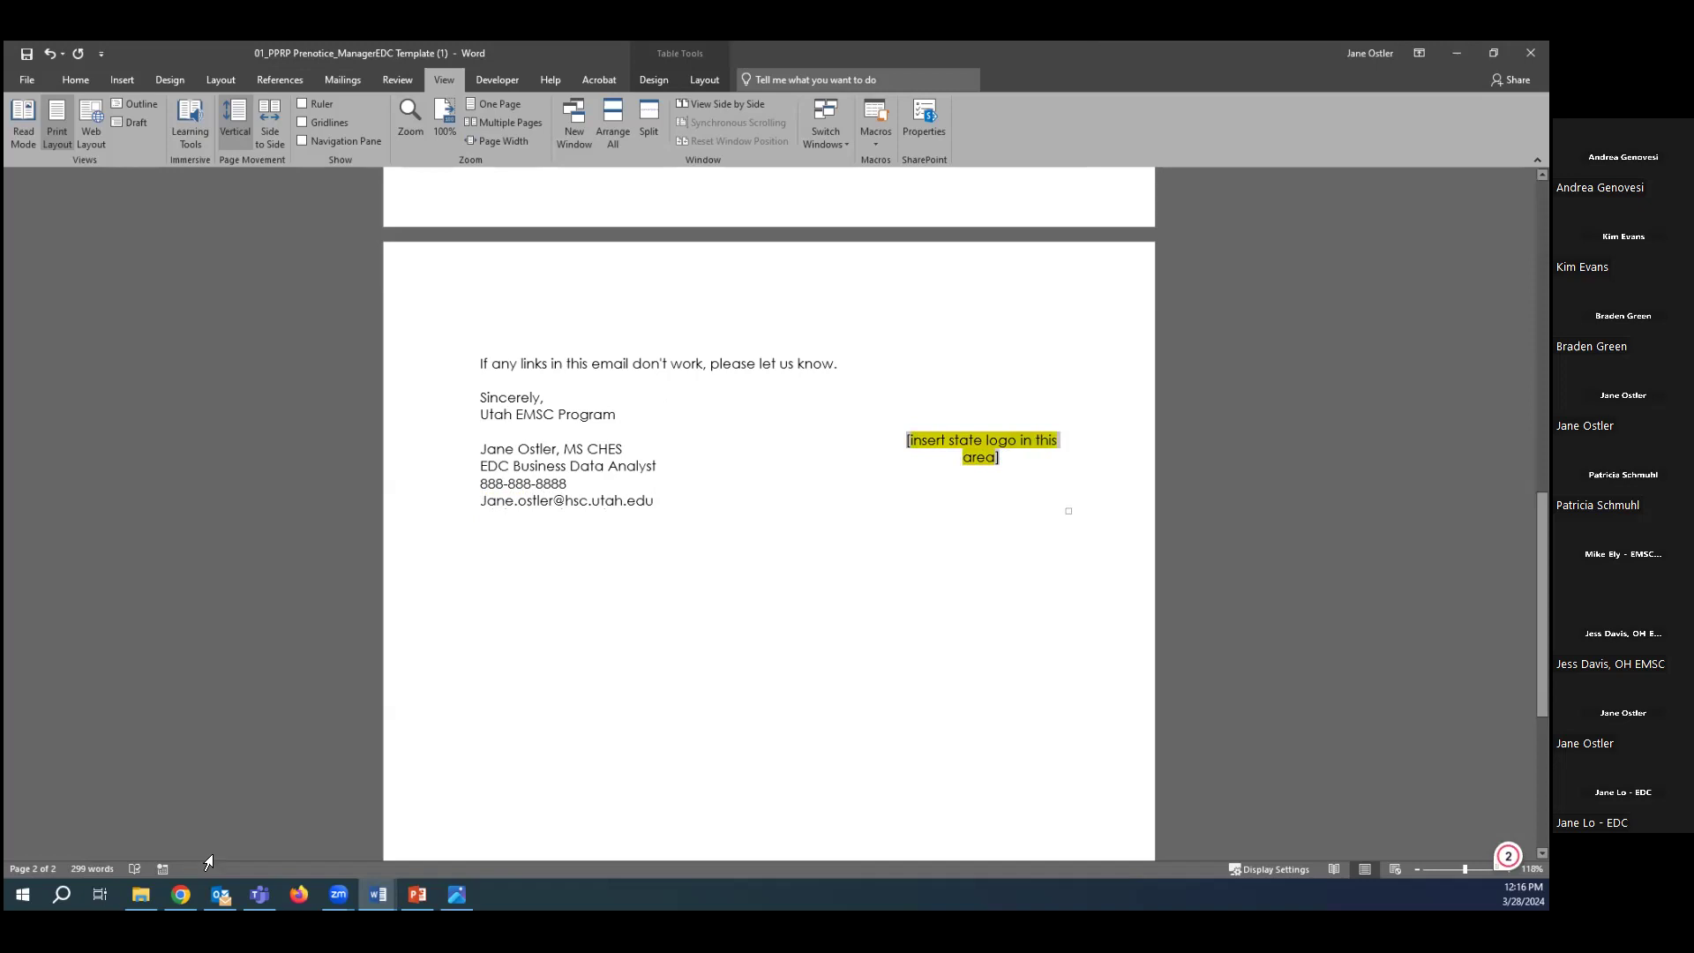
# Open the EDC_SideBlack.original logo image, then minimize the File Explorer window.
pyautogui.click(140, 894)
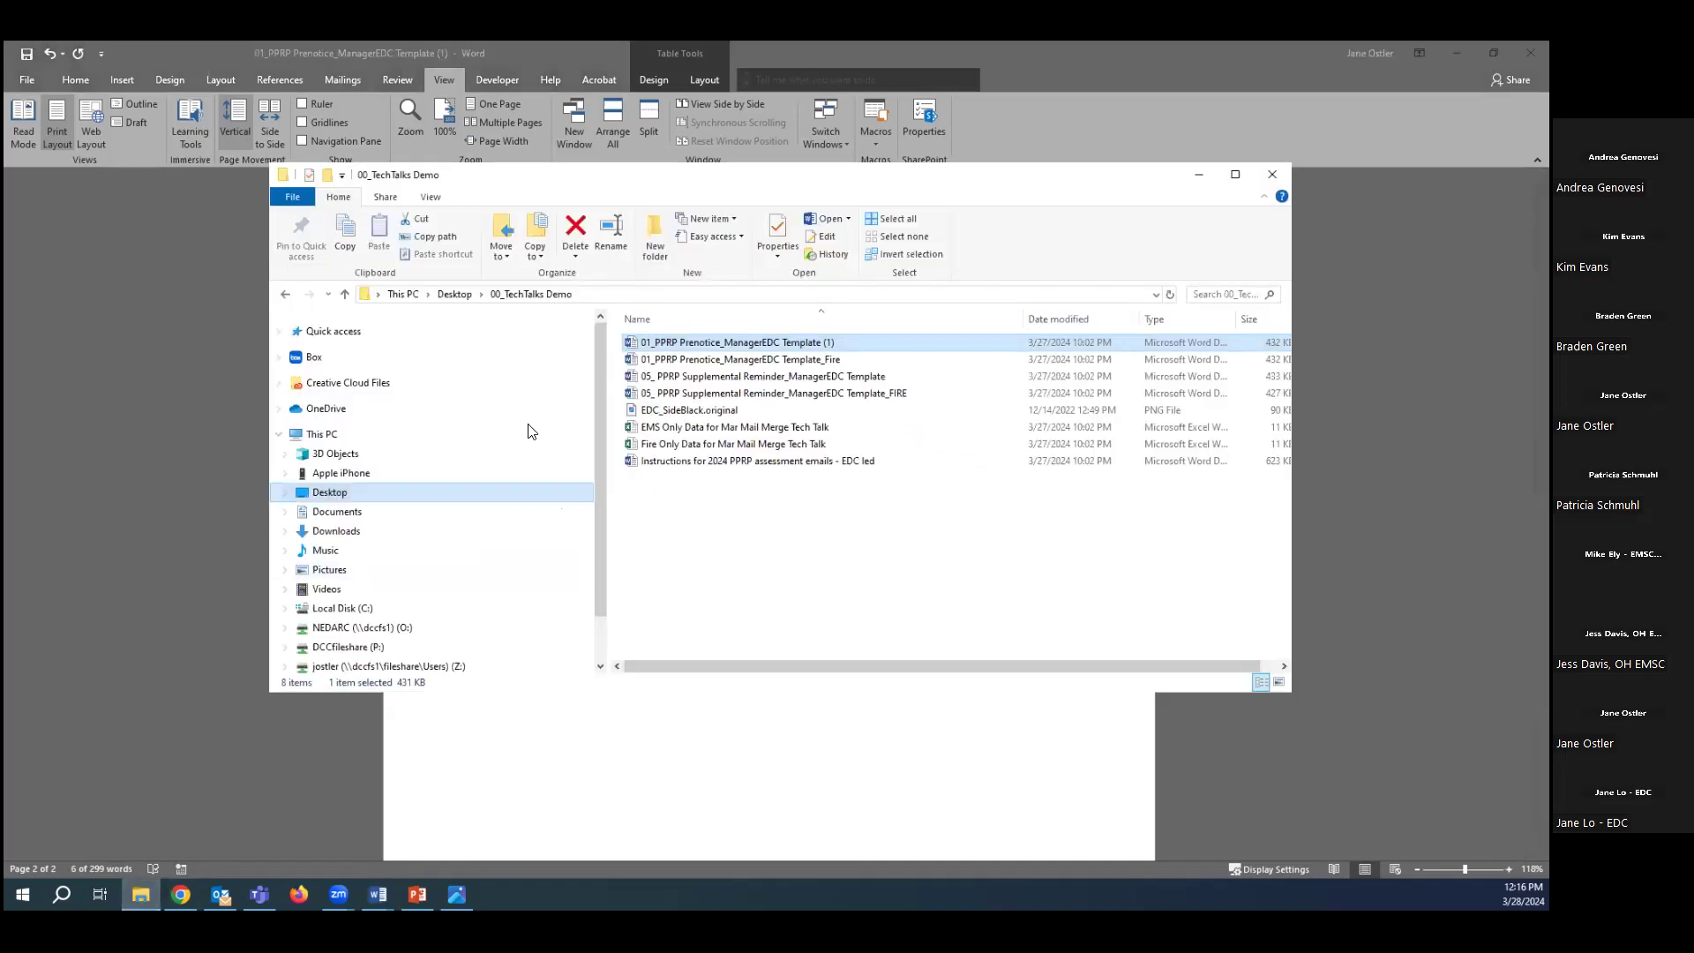
pyautogui.doubleClick(671, 412)
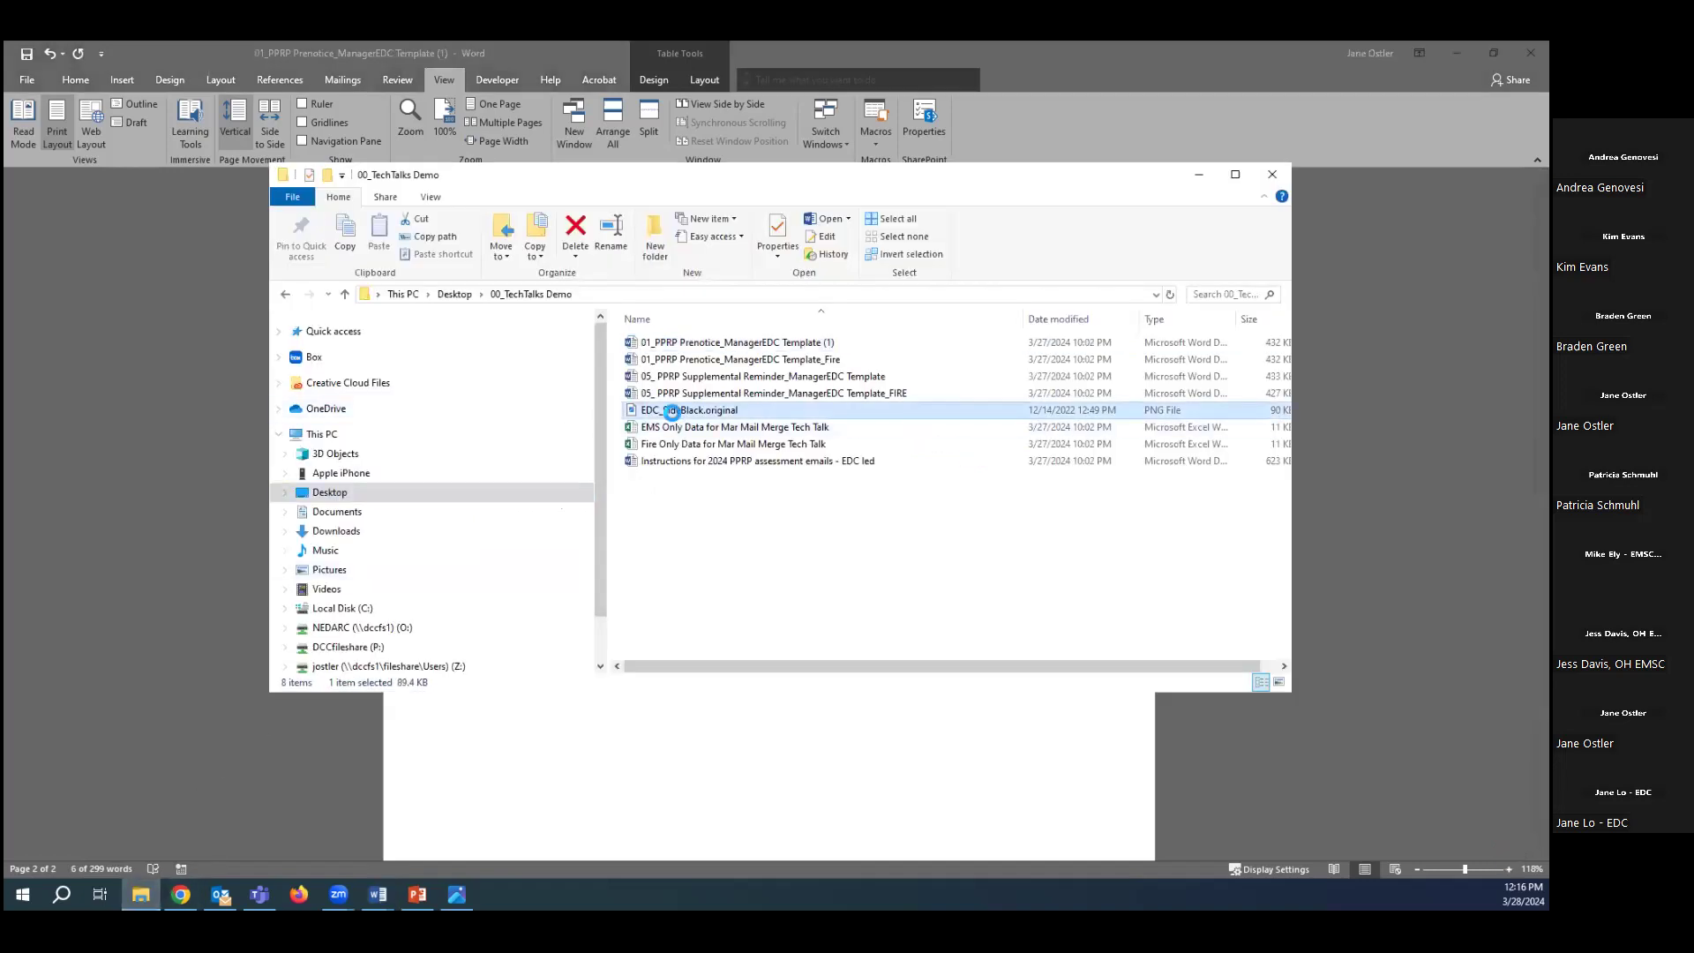
pyautogui.click(1202, 181)
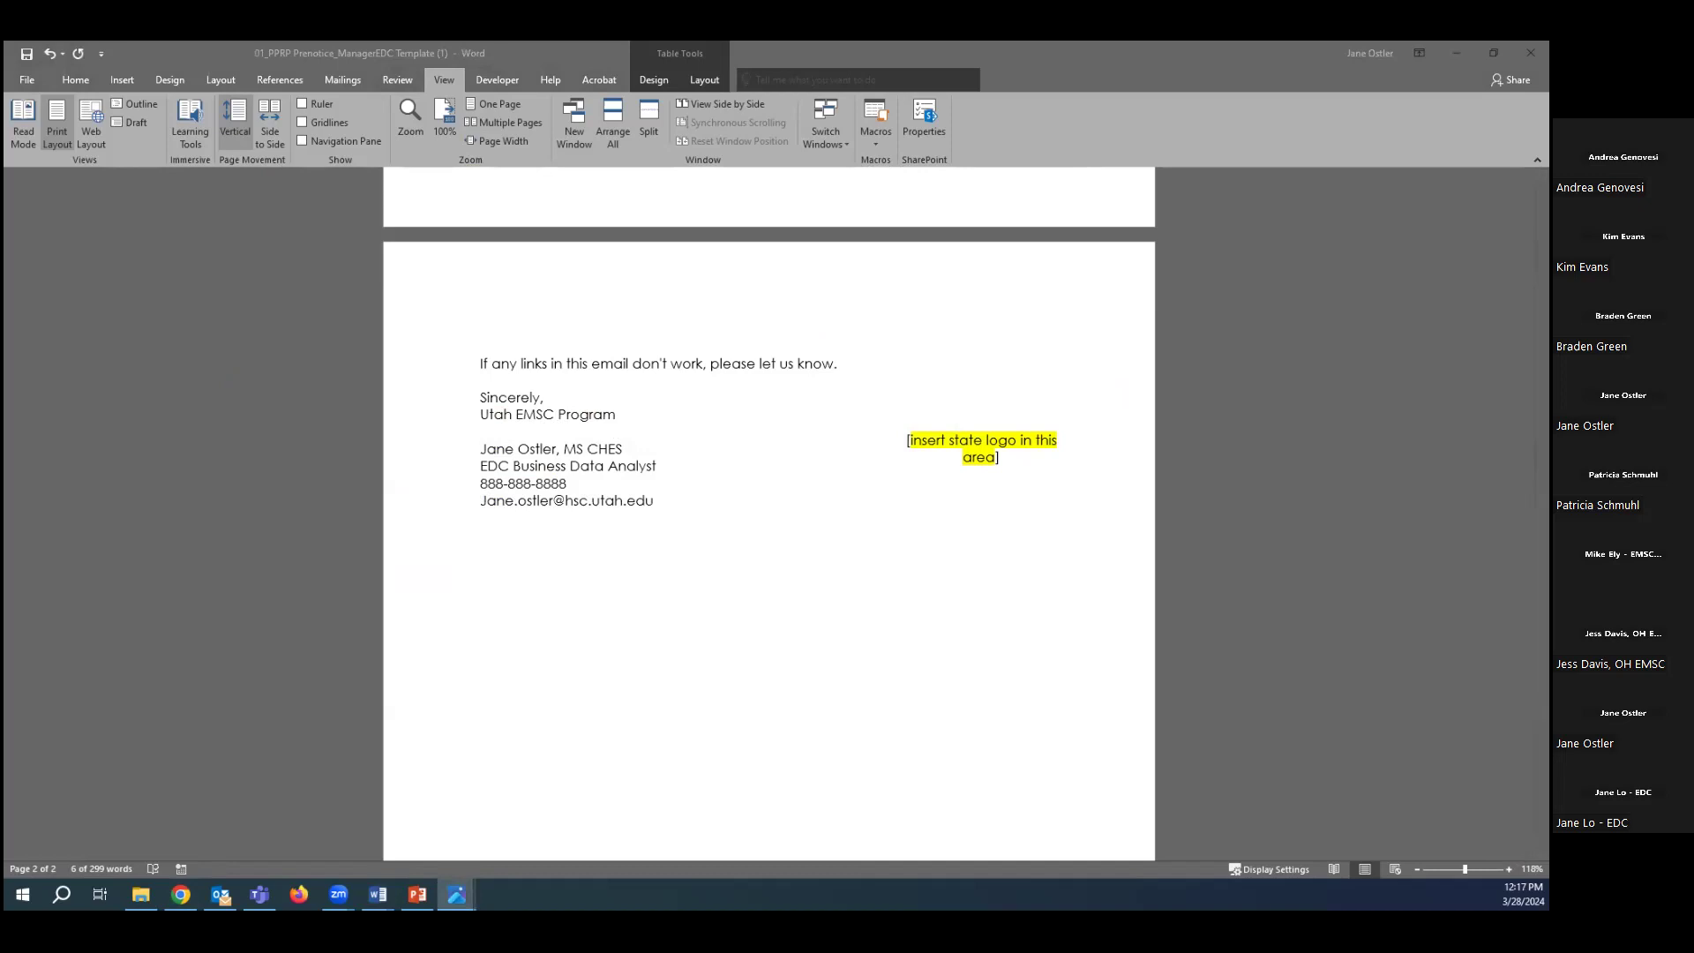
# Paste the EDC logo over the state logo placeholder and start shrinking it.
pyautogui.click(911, 448)
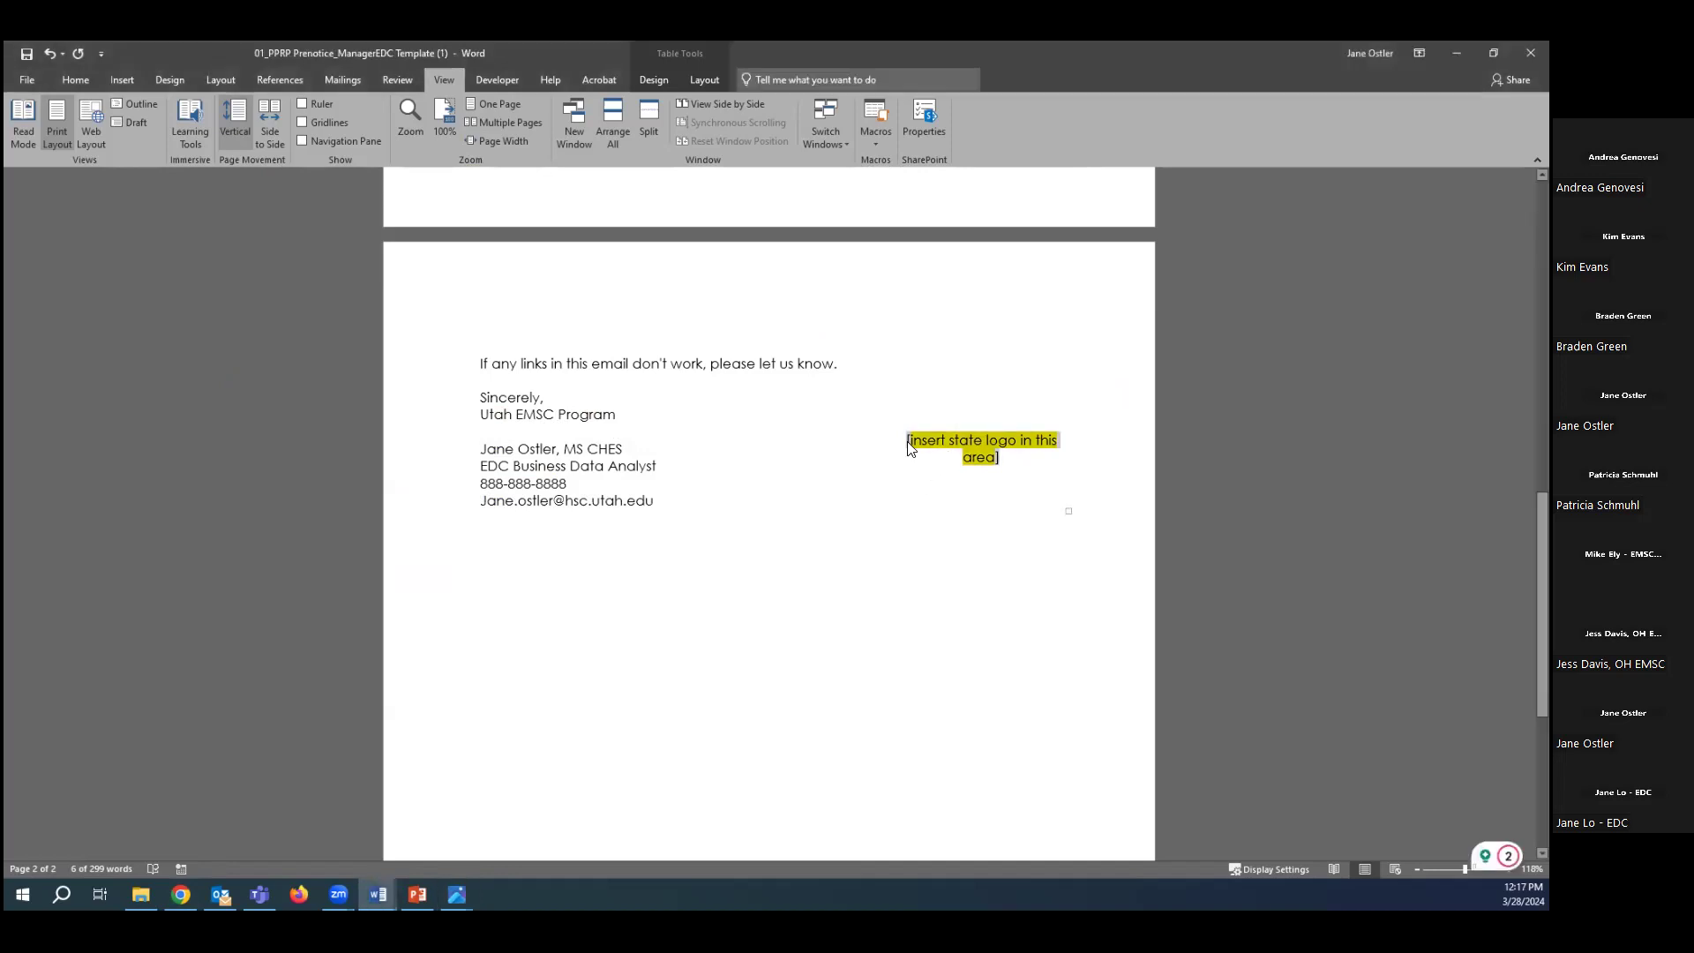
pyautogui.hotkey('ctrl', 'v')
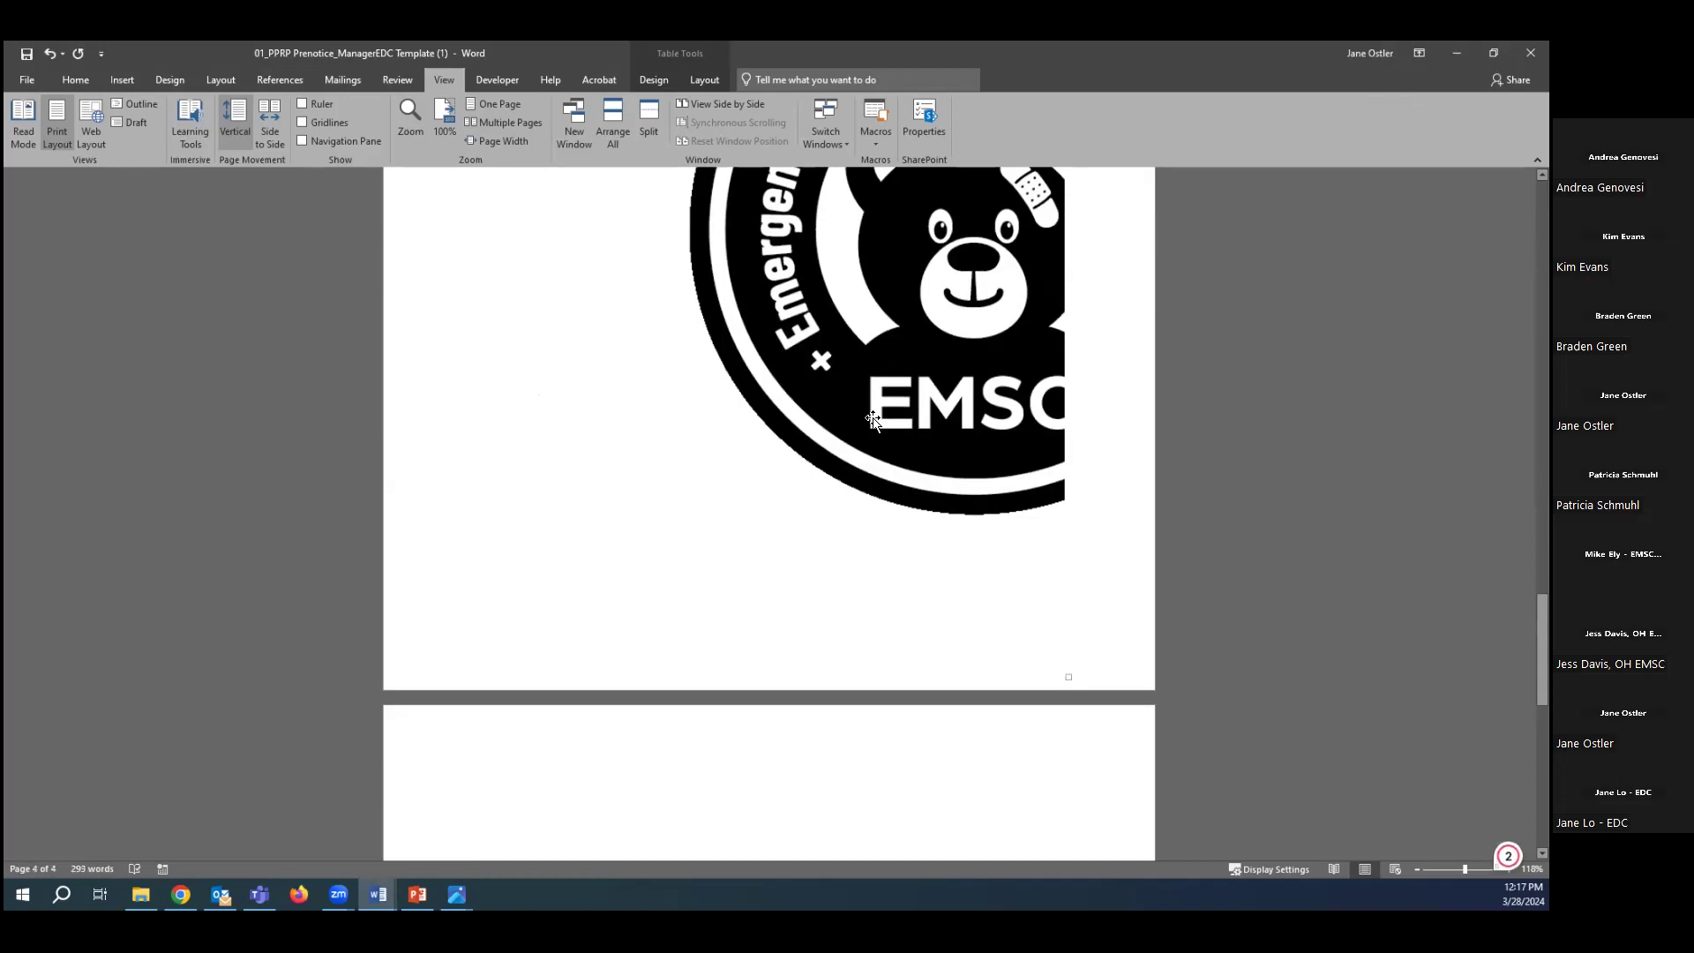
pyautogui.click(872, 420)
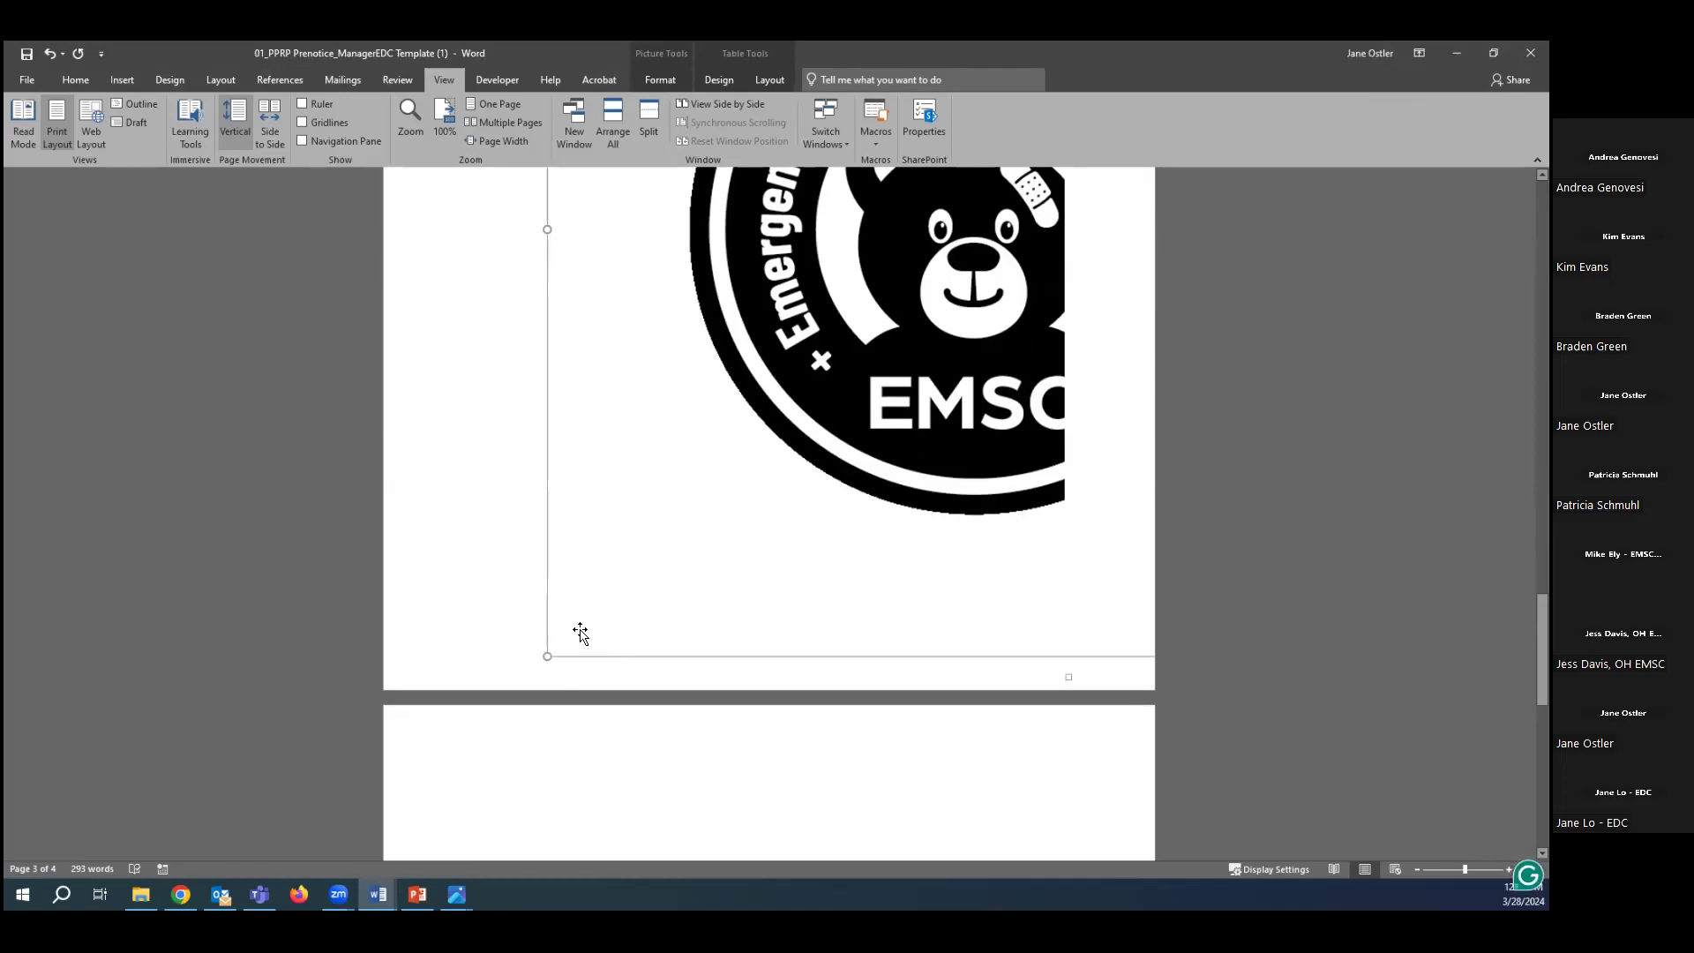
pyautogui.moveTo(547, 654); pyautogui.dragTo(945, 265)
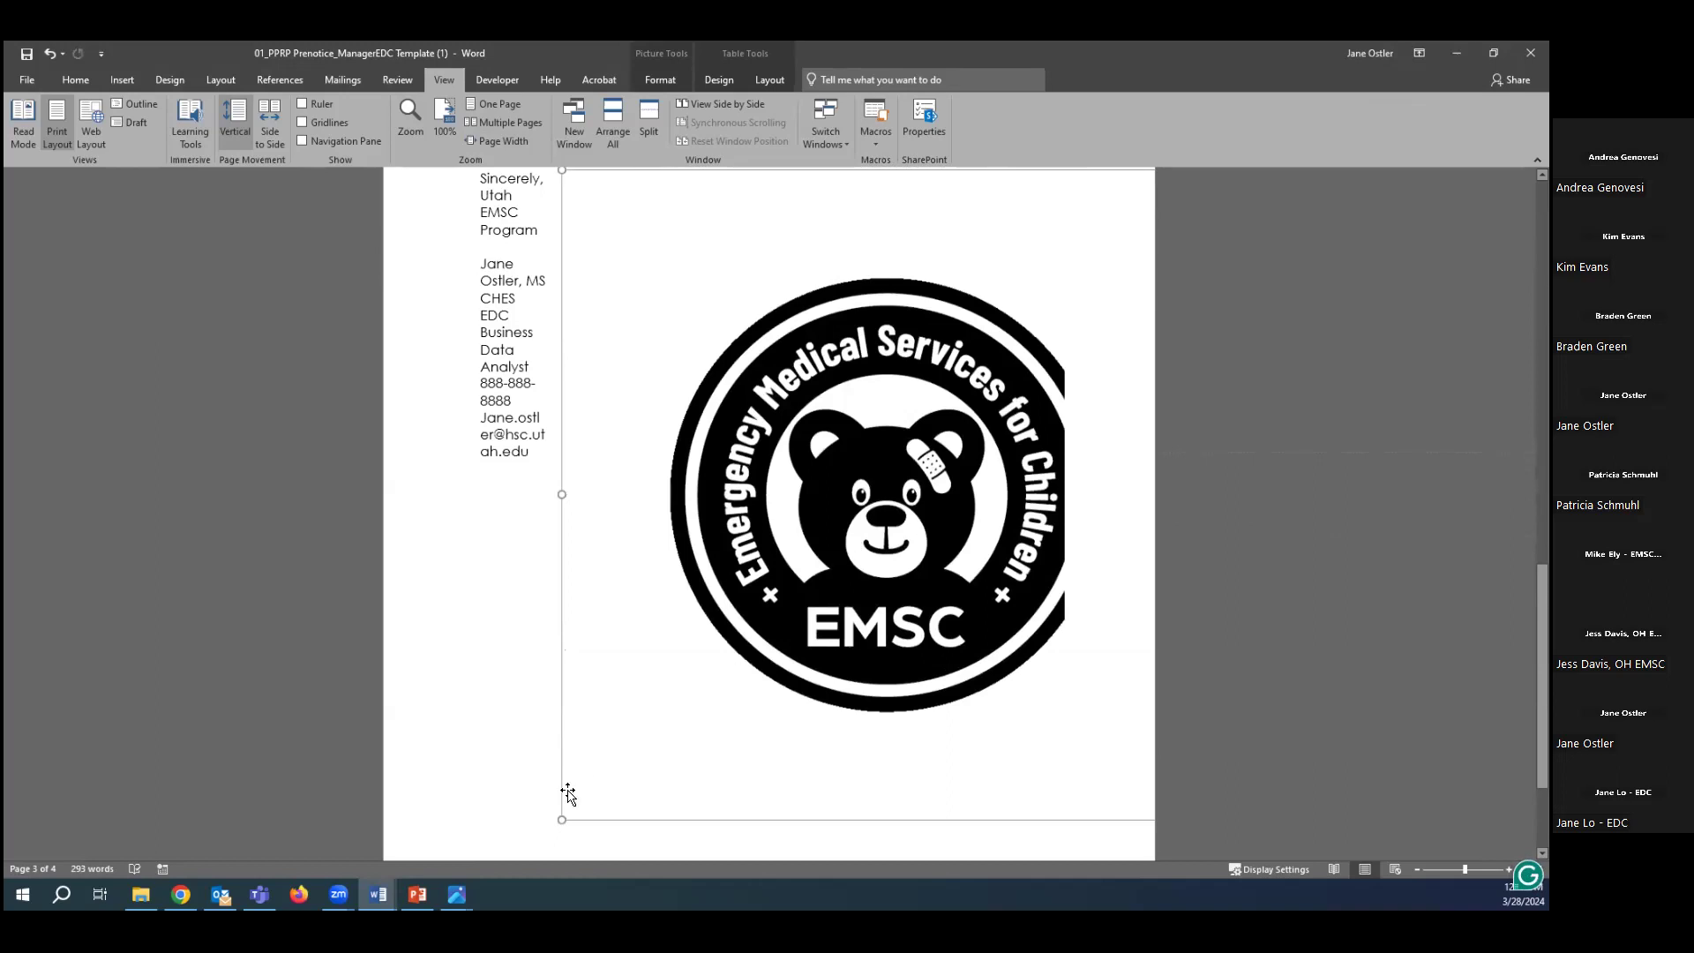
pyautogui.moveTo(557, 820); pyautogui.dragTo(764, 605)
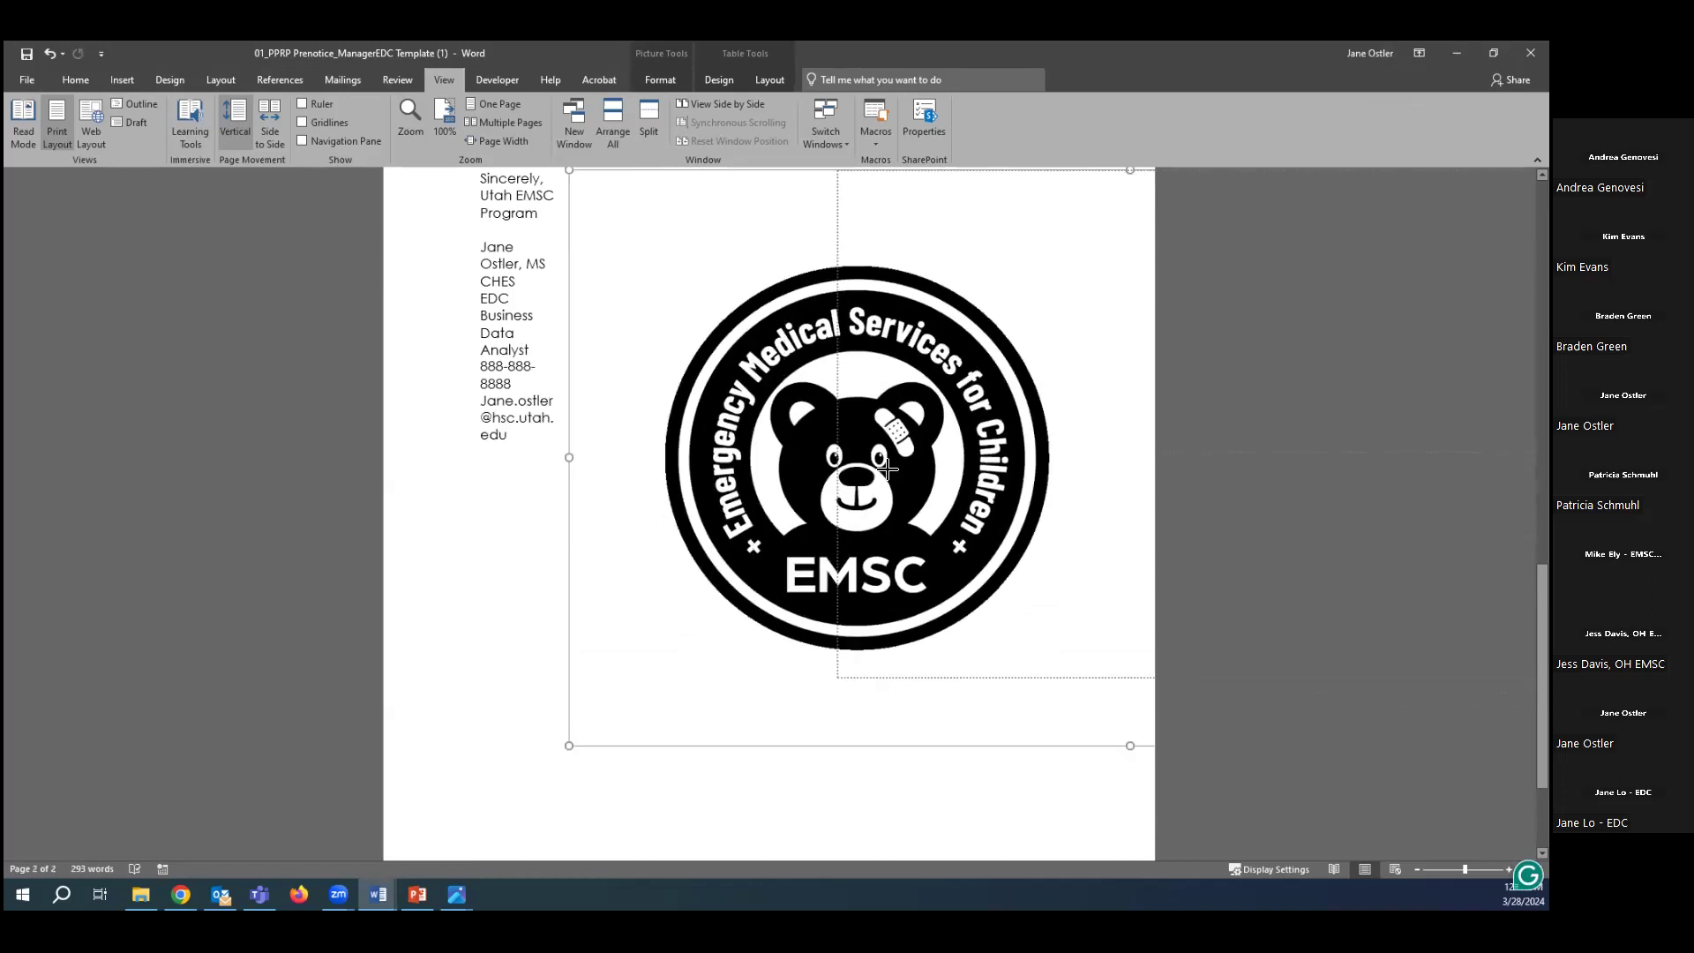
pyautogui.moveTo(583, 638); pyautogui.dragTo(786, 468)
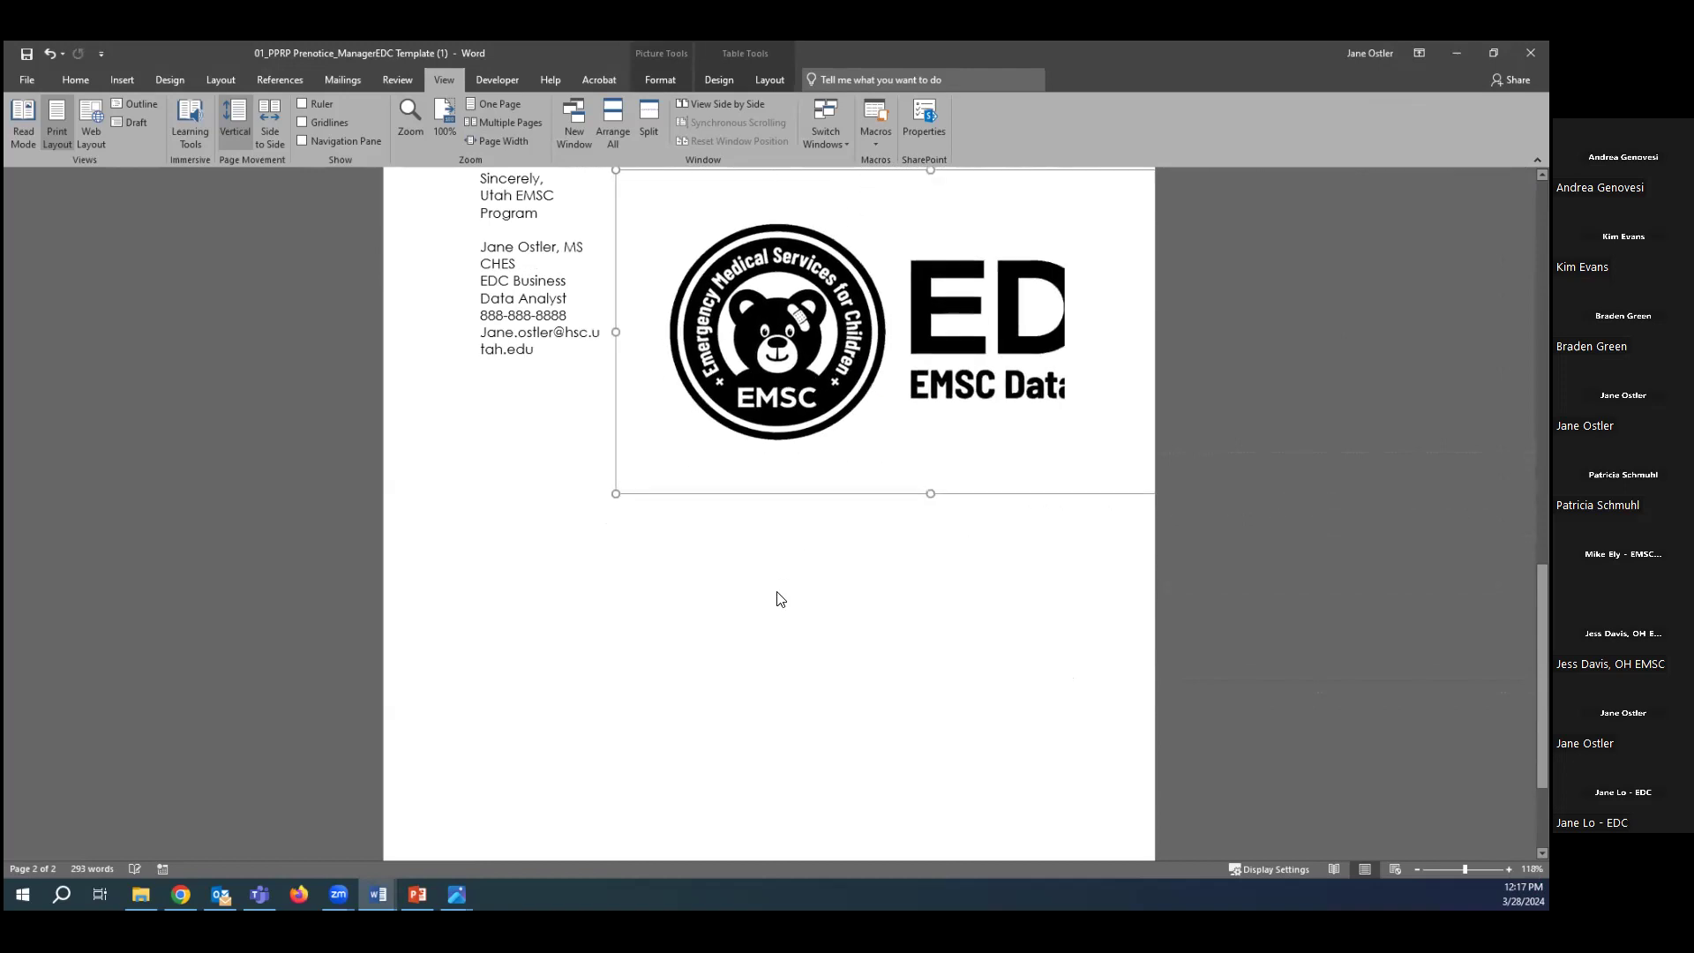
pyautogui.moveTo(615, 714); pyautogui.dragTo(658, 678)
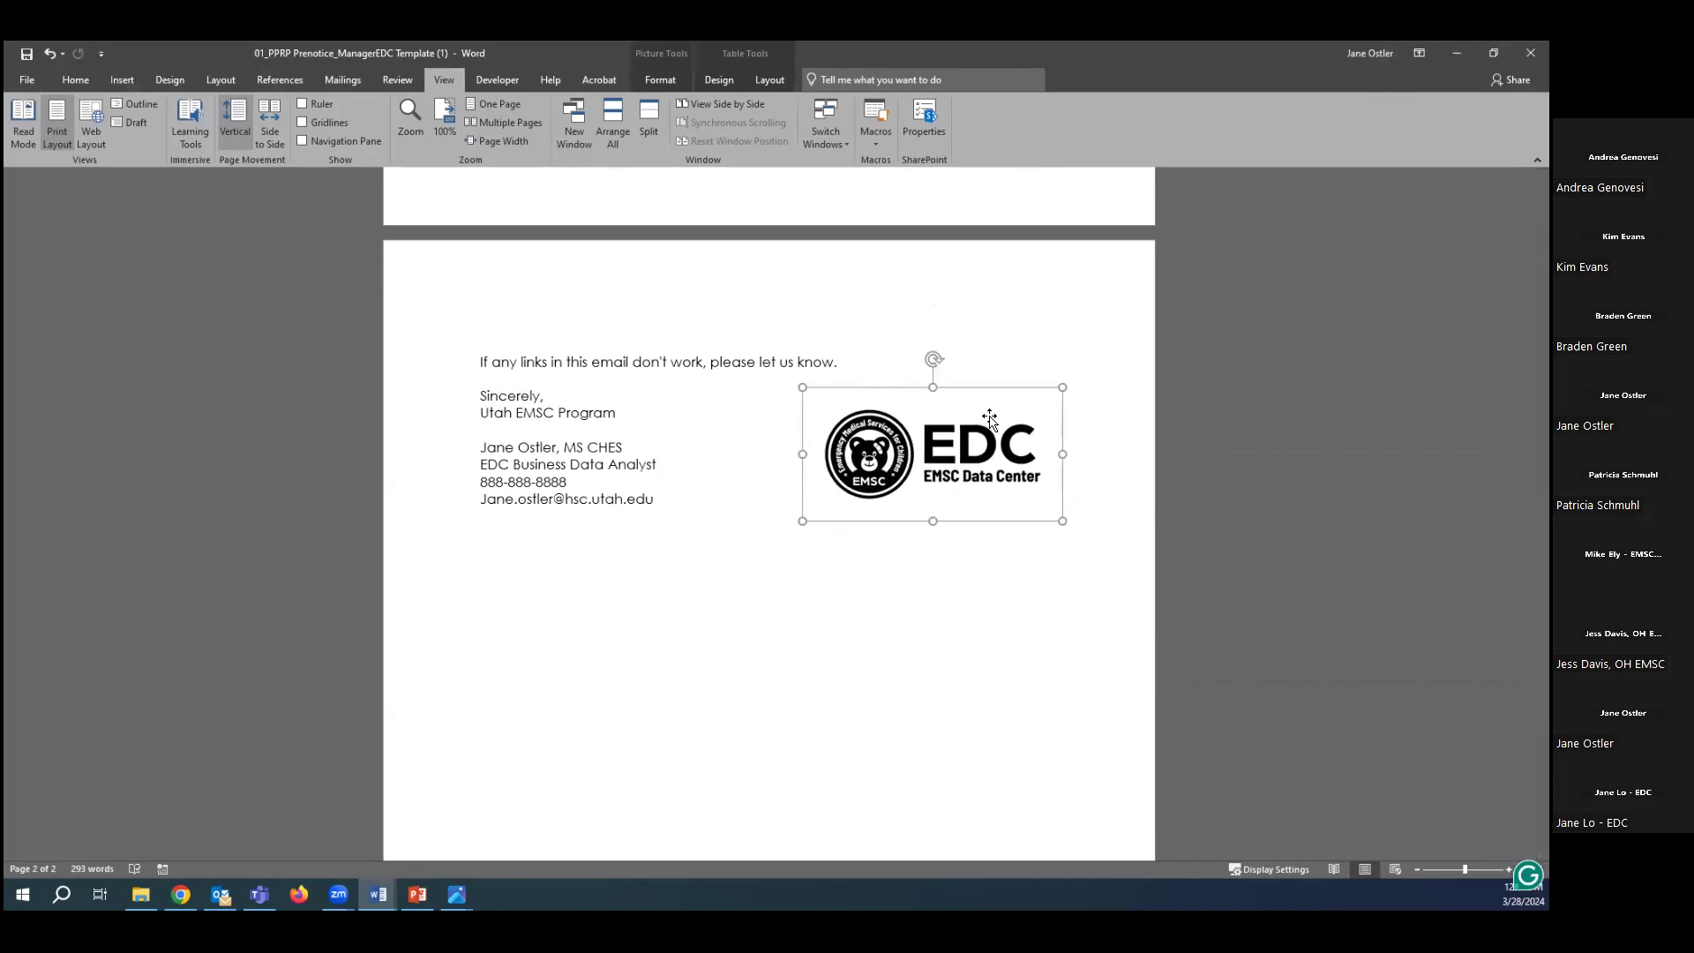
# Fine-tune the logo's size so it sits neatly beside the signature block.
pyautogui.moveTo(1061, 388); pyautogui.dragTo(988, 437)
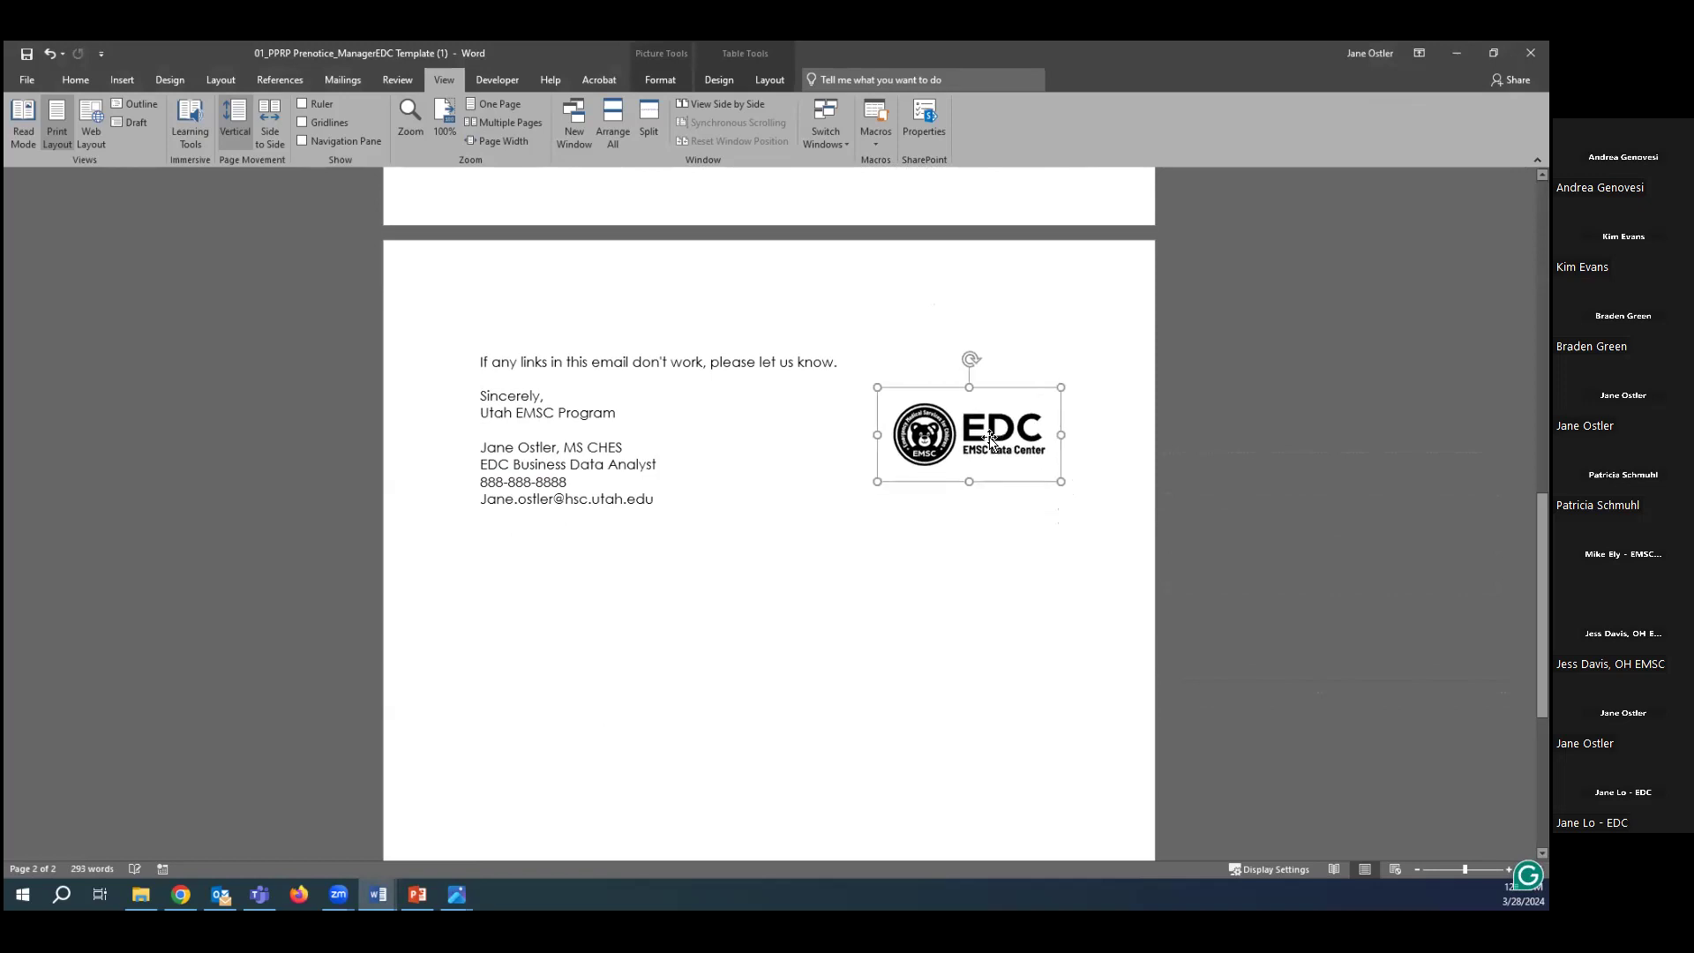
pyautogui.moveTo(877, 482); pyautogui.dragTo(853, 507)
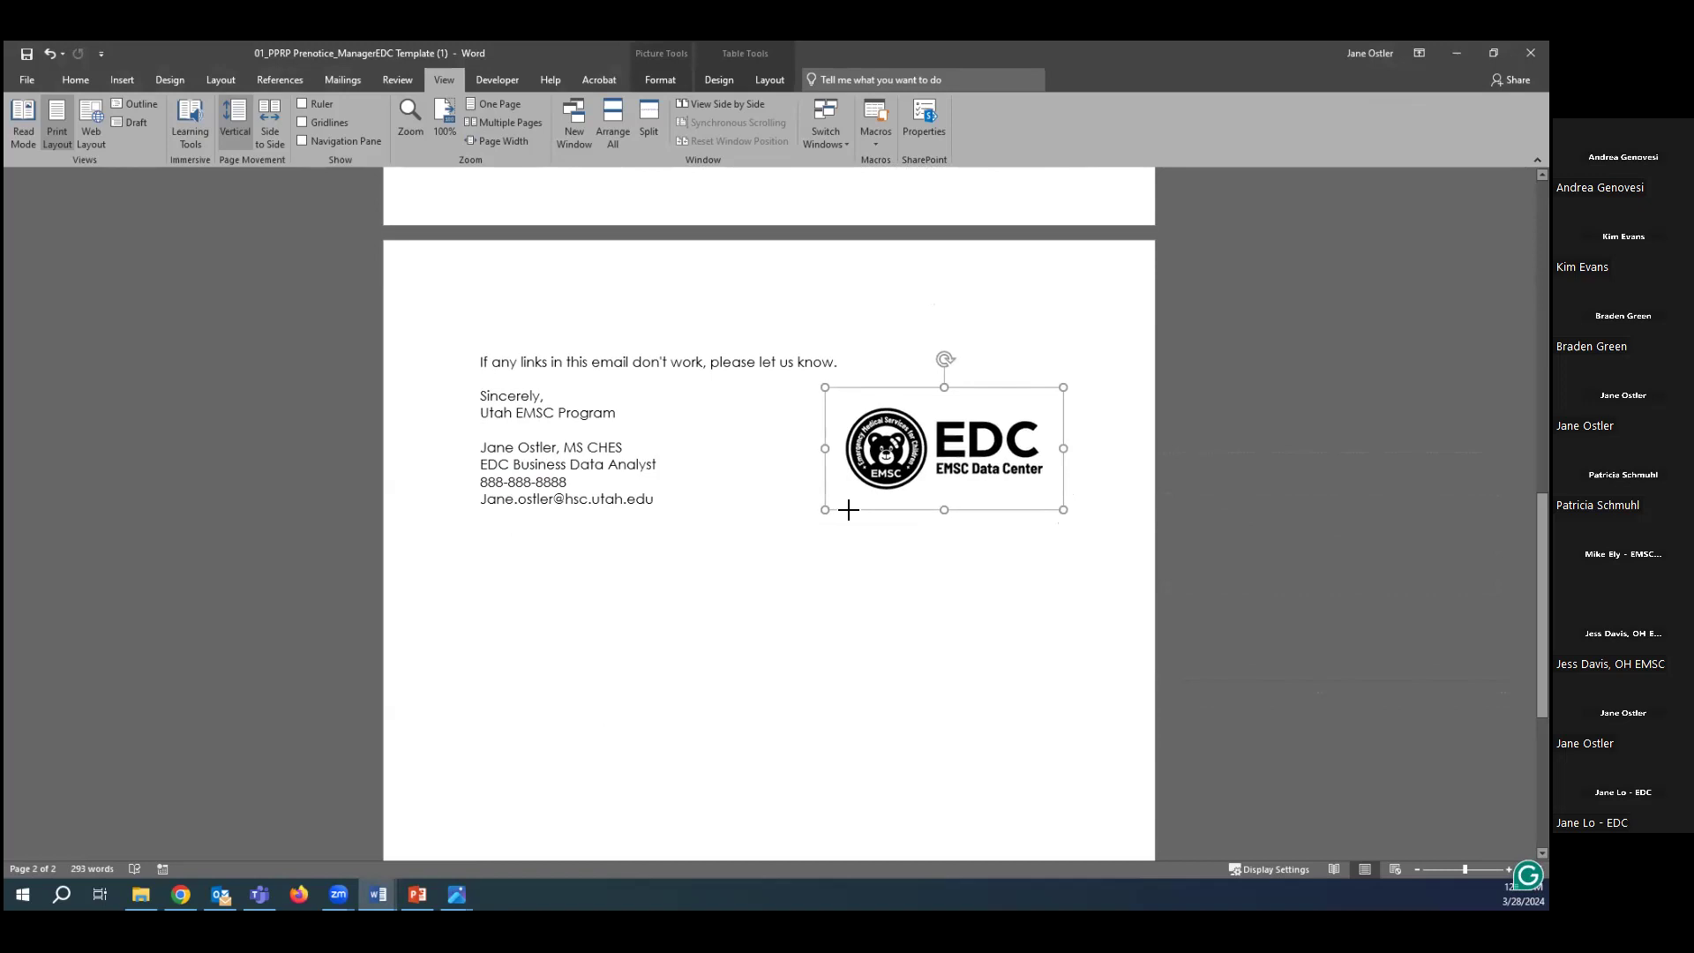
pyautogui.moveTo(862, 504); pyautogui.dragTo(867, 504)
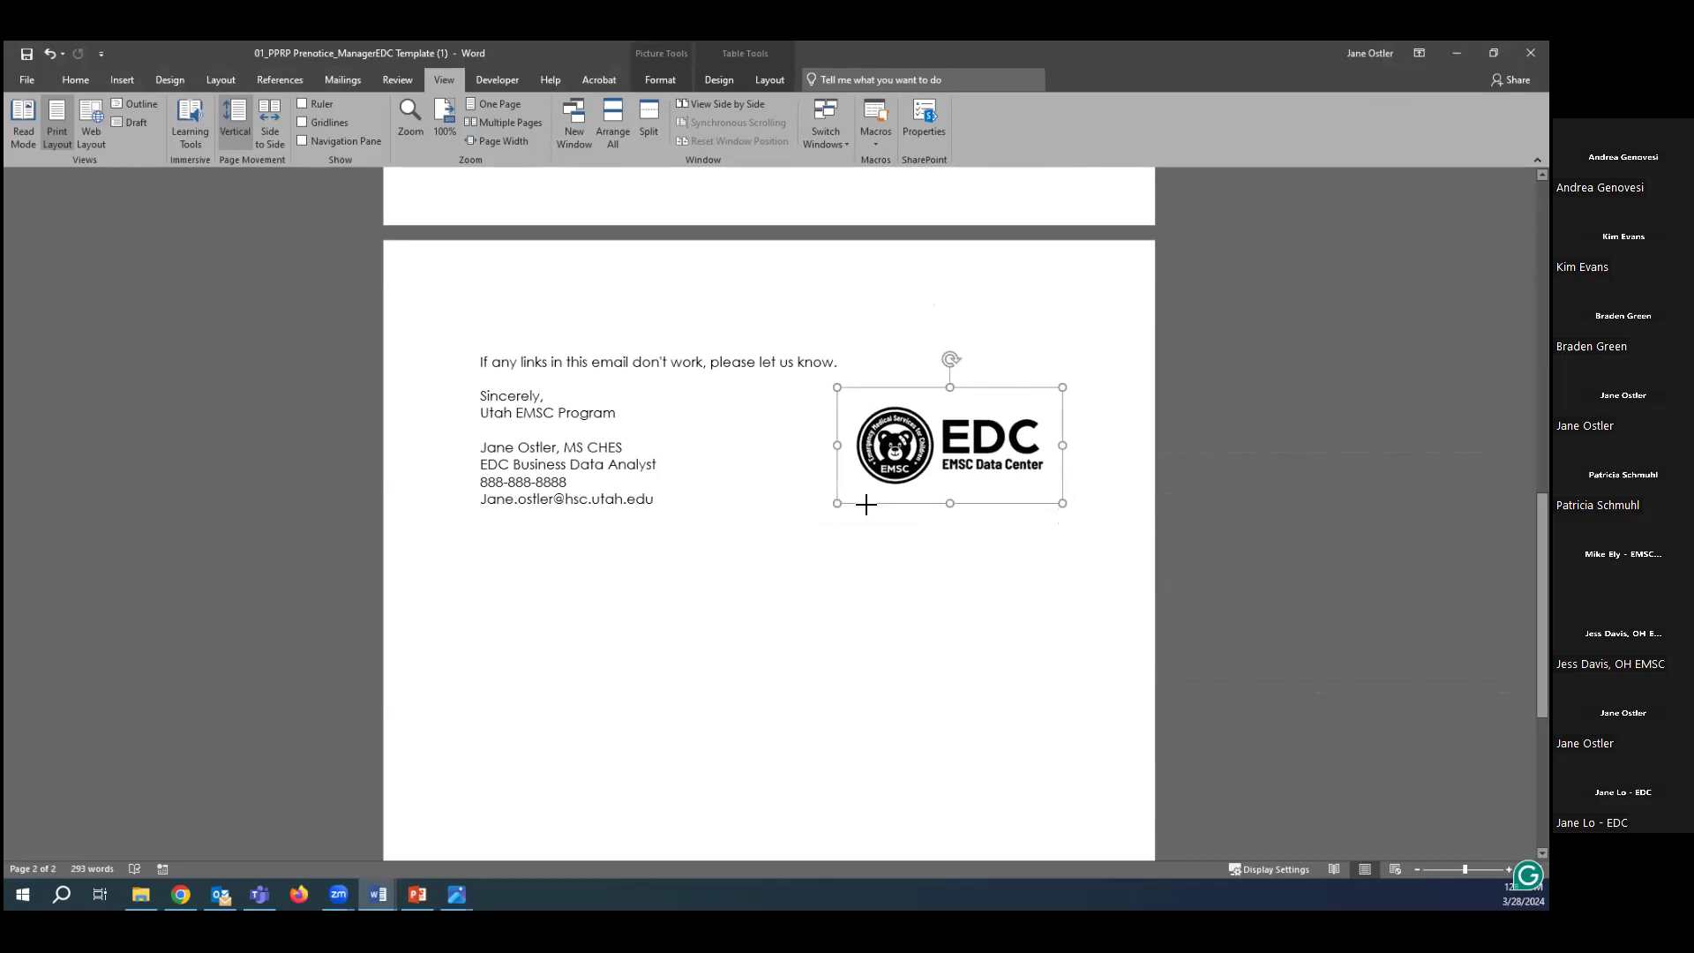
pyautogui.click(849, 560)
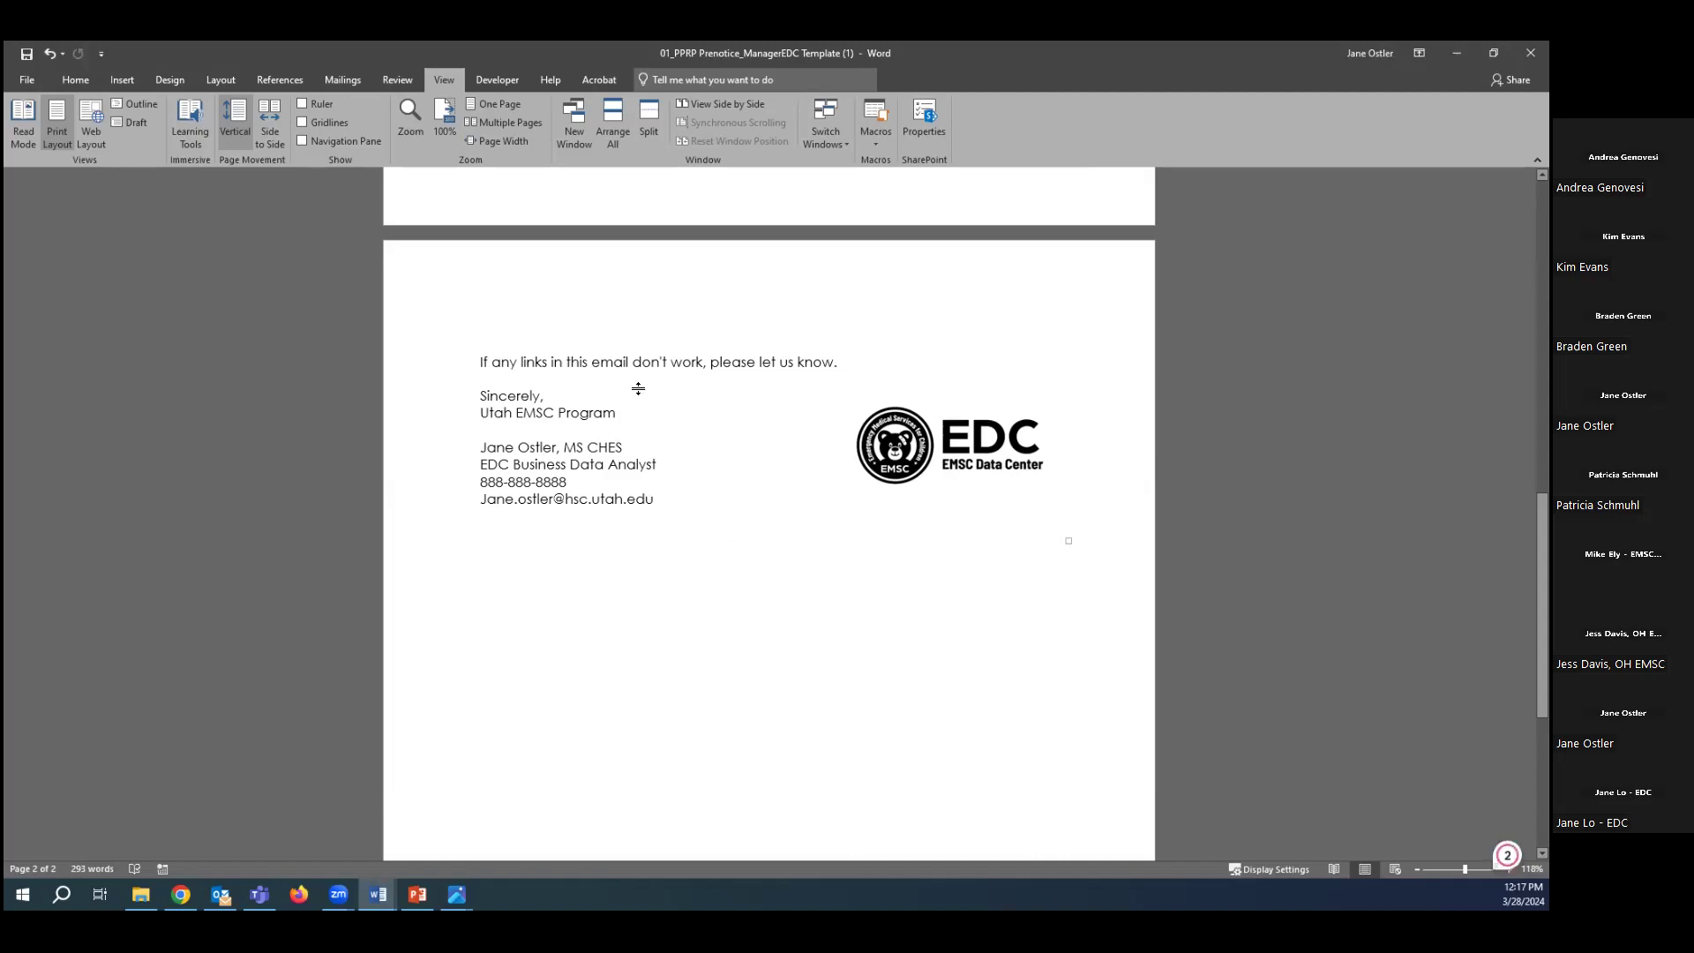
pyautogui.click(869, 452)
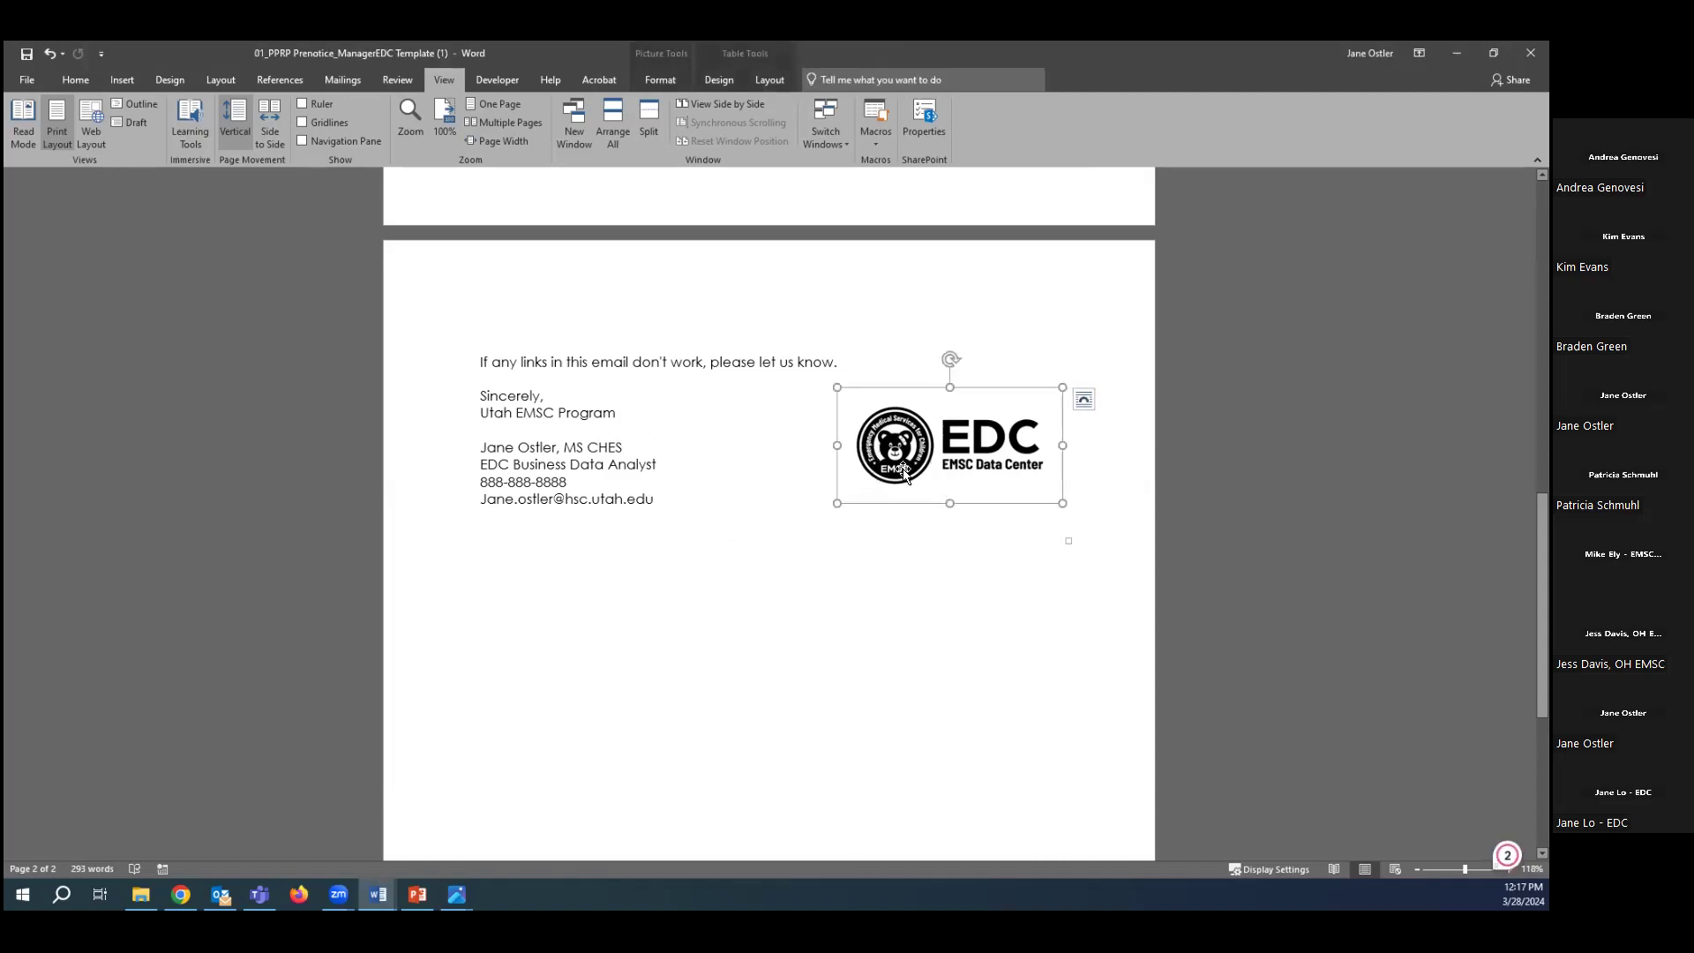
pyautogui.click(671, 627)
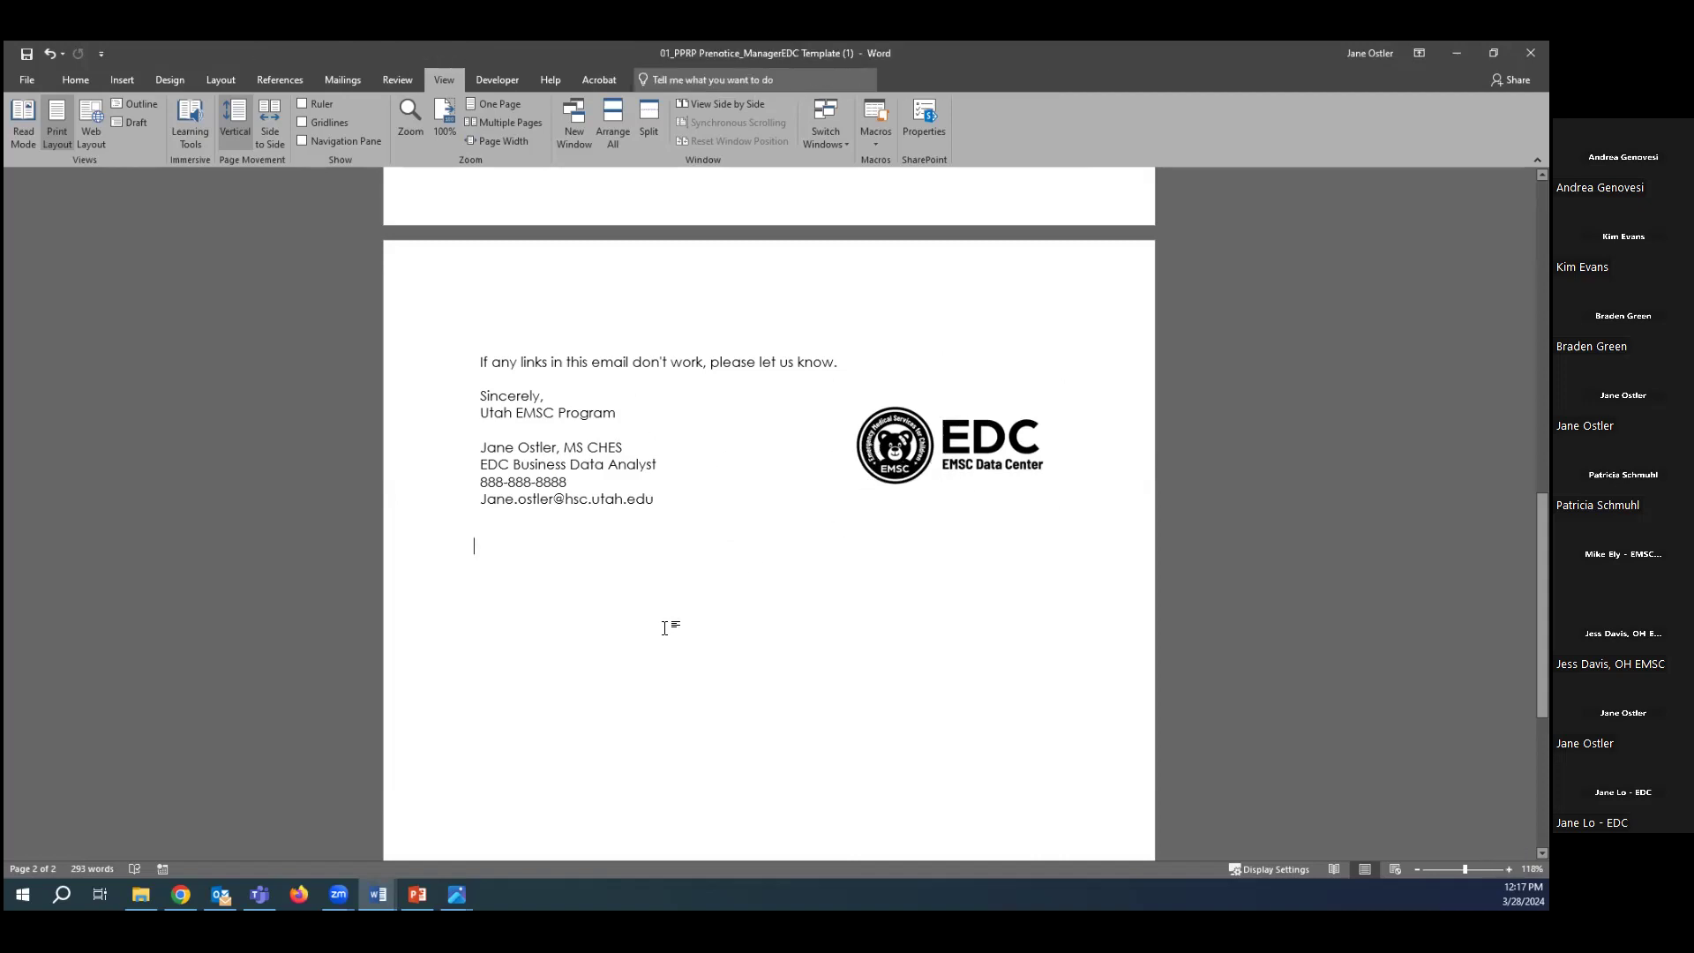
pyautogui.scroll(2, 658, 627)
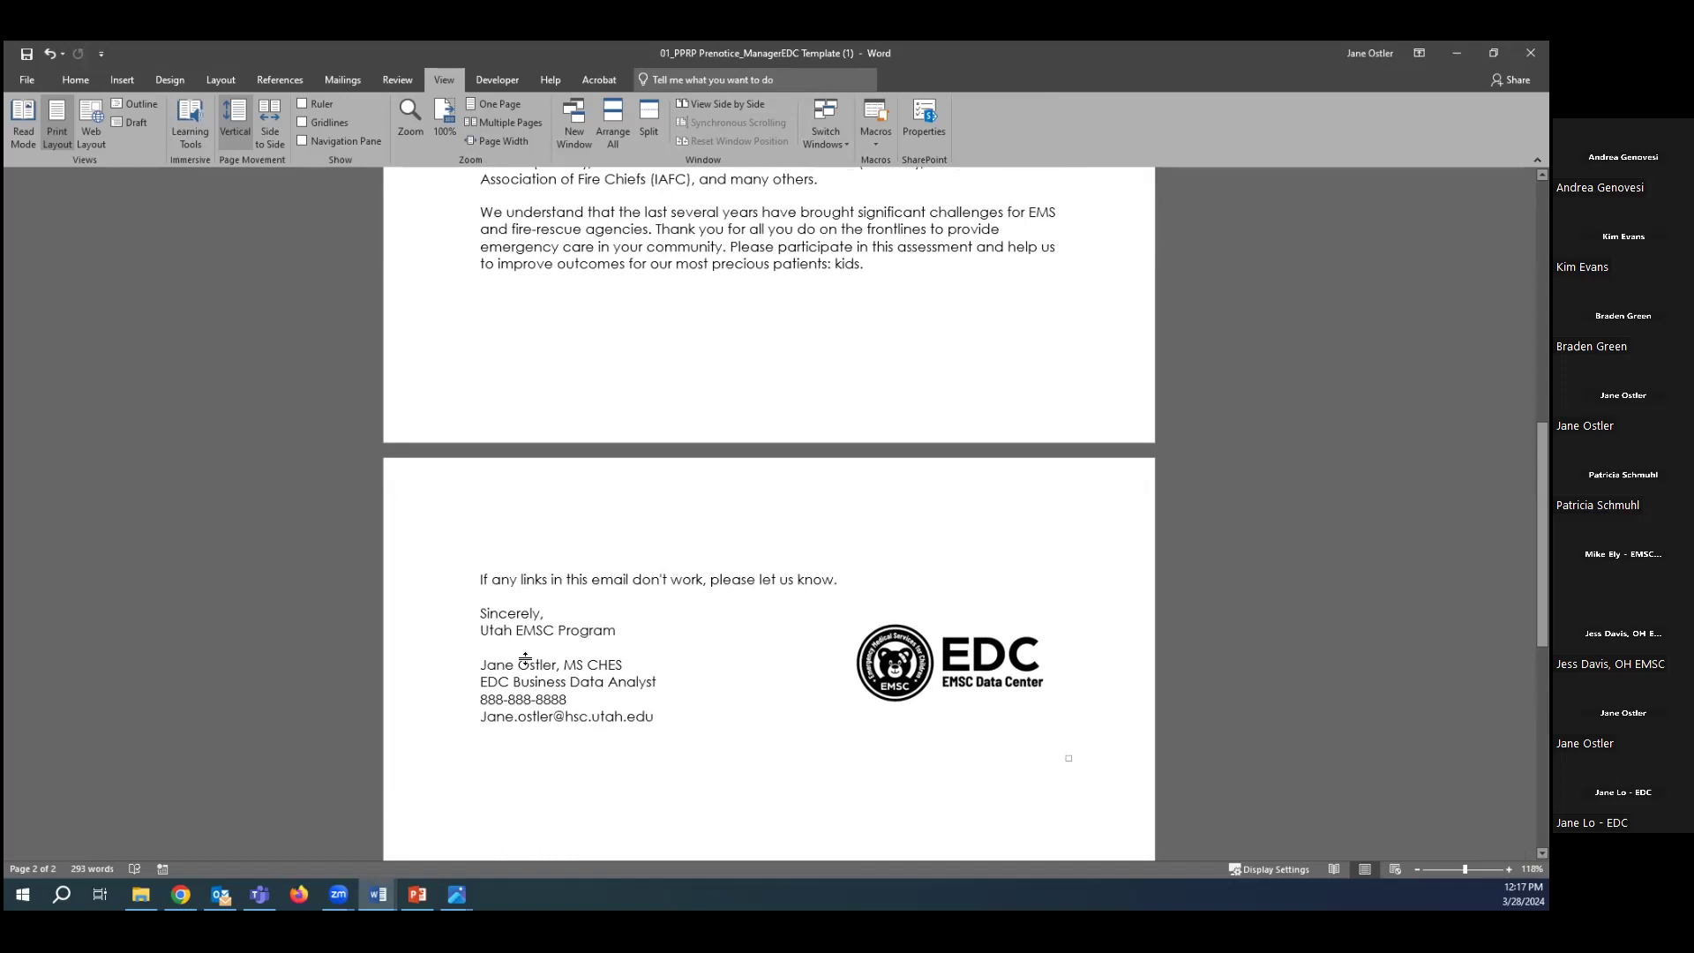
pyautogui.scroll(7, 526, 659)
pyautogui.scroll(2, 526, 659)
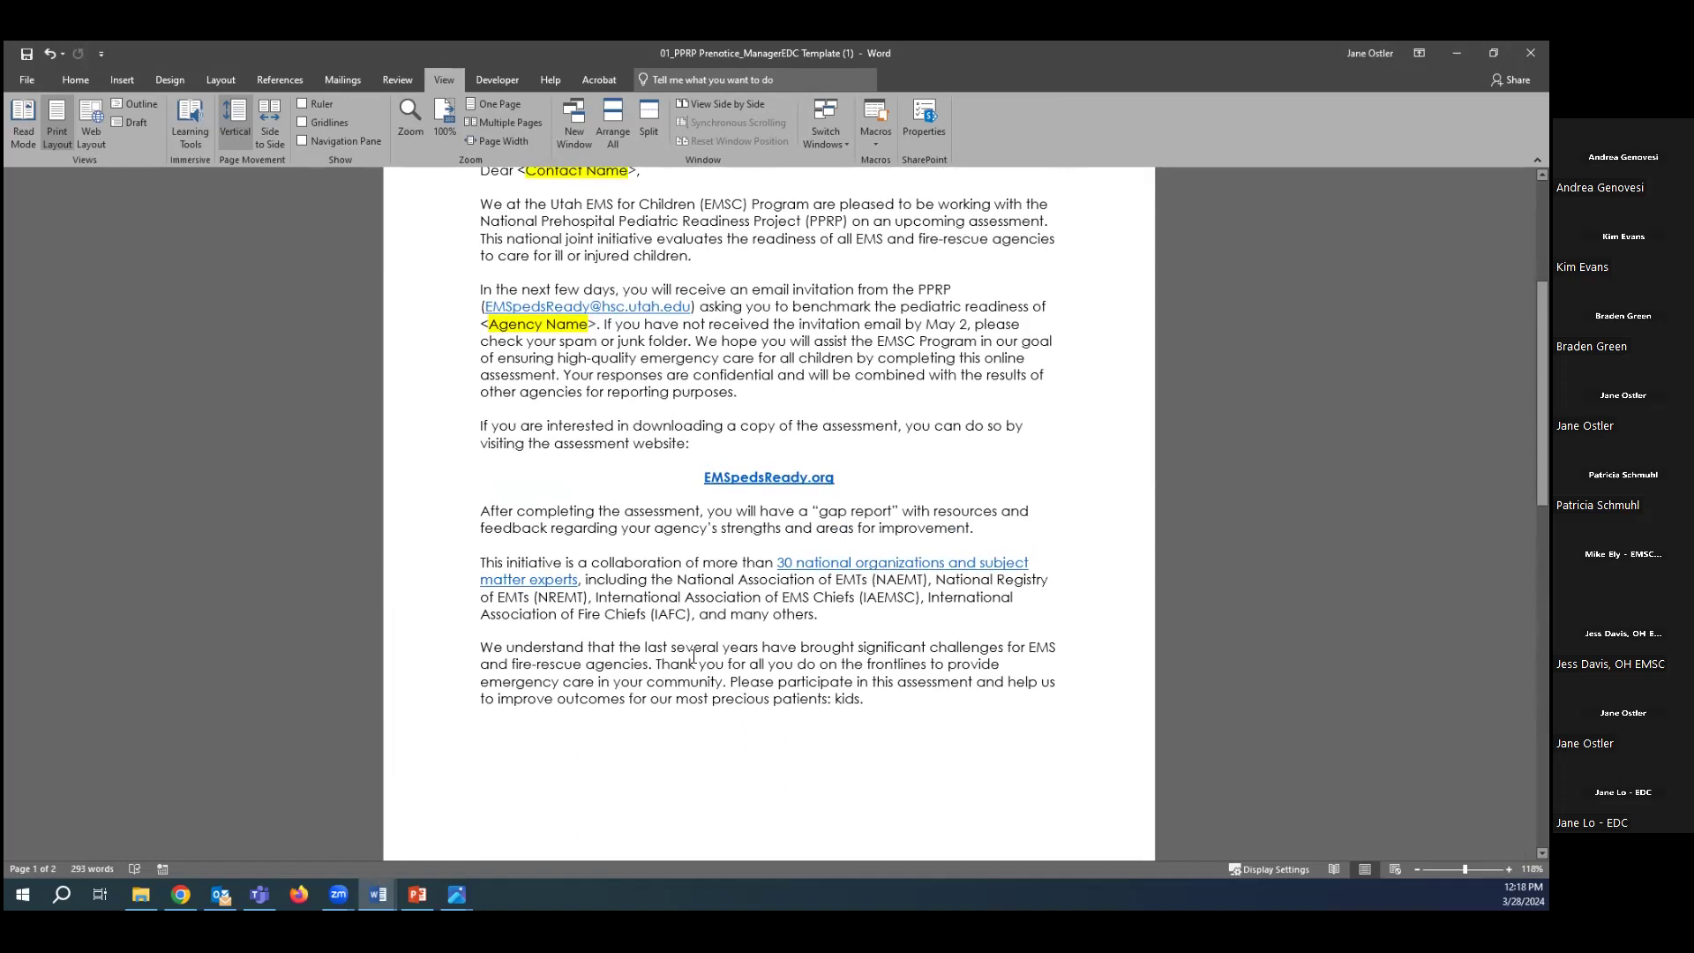
pyautogui.scroll(4, 693, 658)
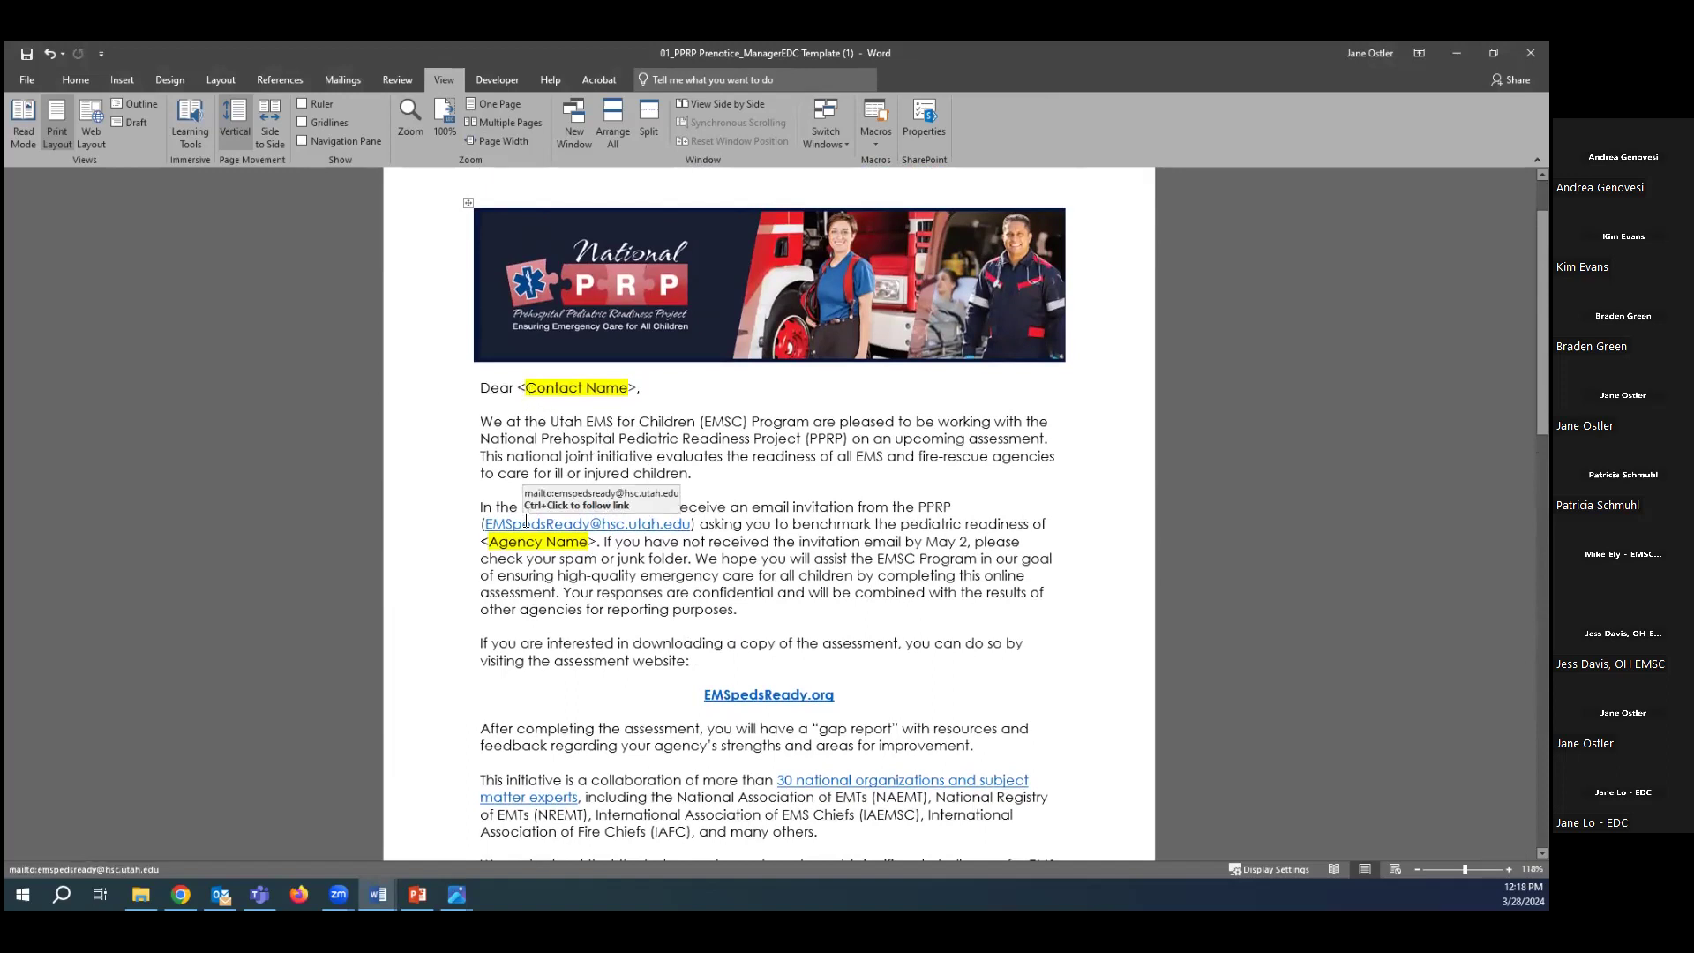
# Show the Start Mail Merge document-type choices on the Mailings tab.
pyautogui.click(520, 389)
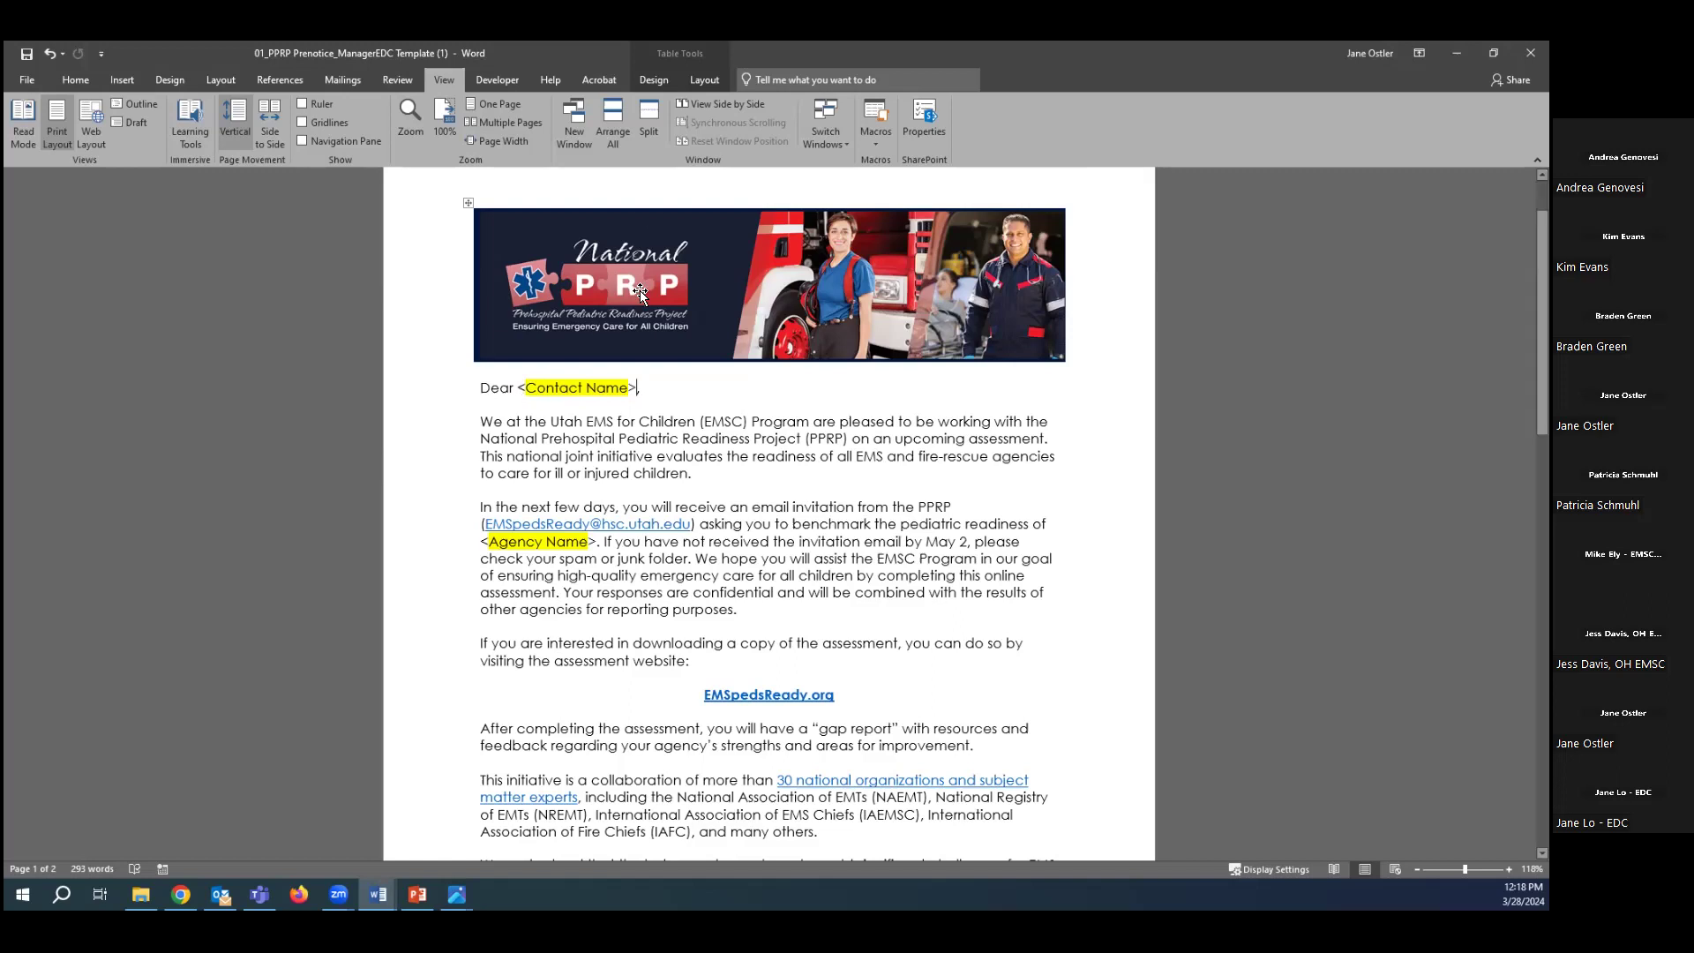
pyautogui.click(337, 81)
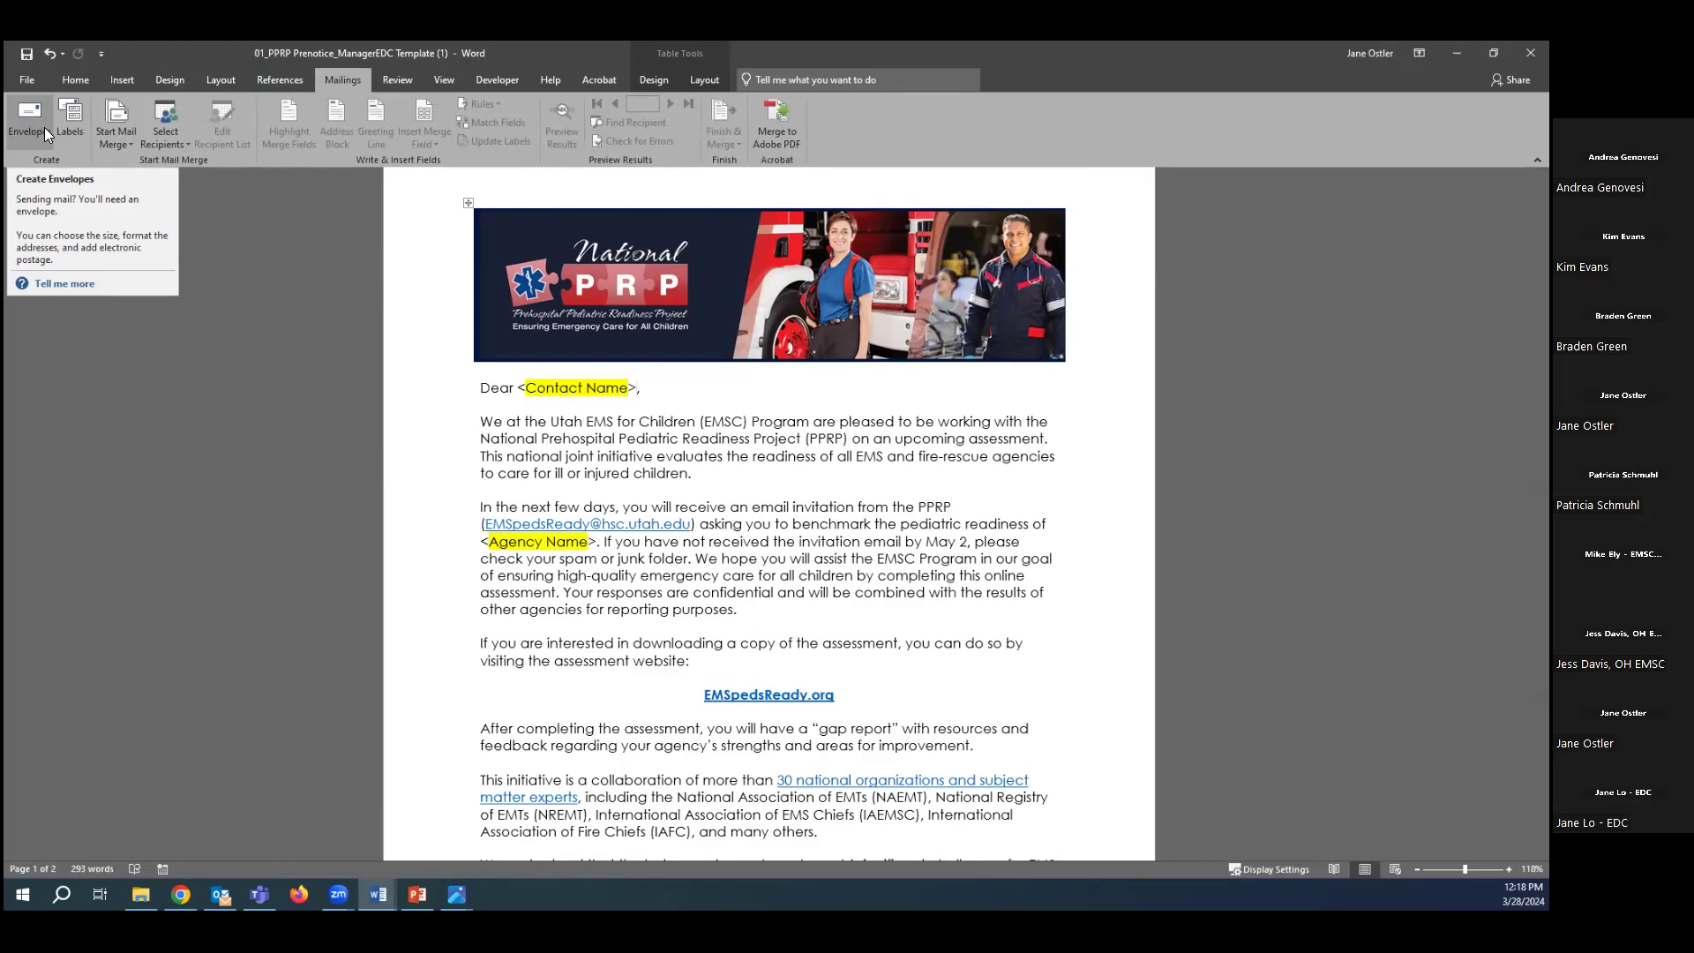
pyautogui.click(127, 137)
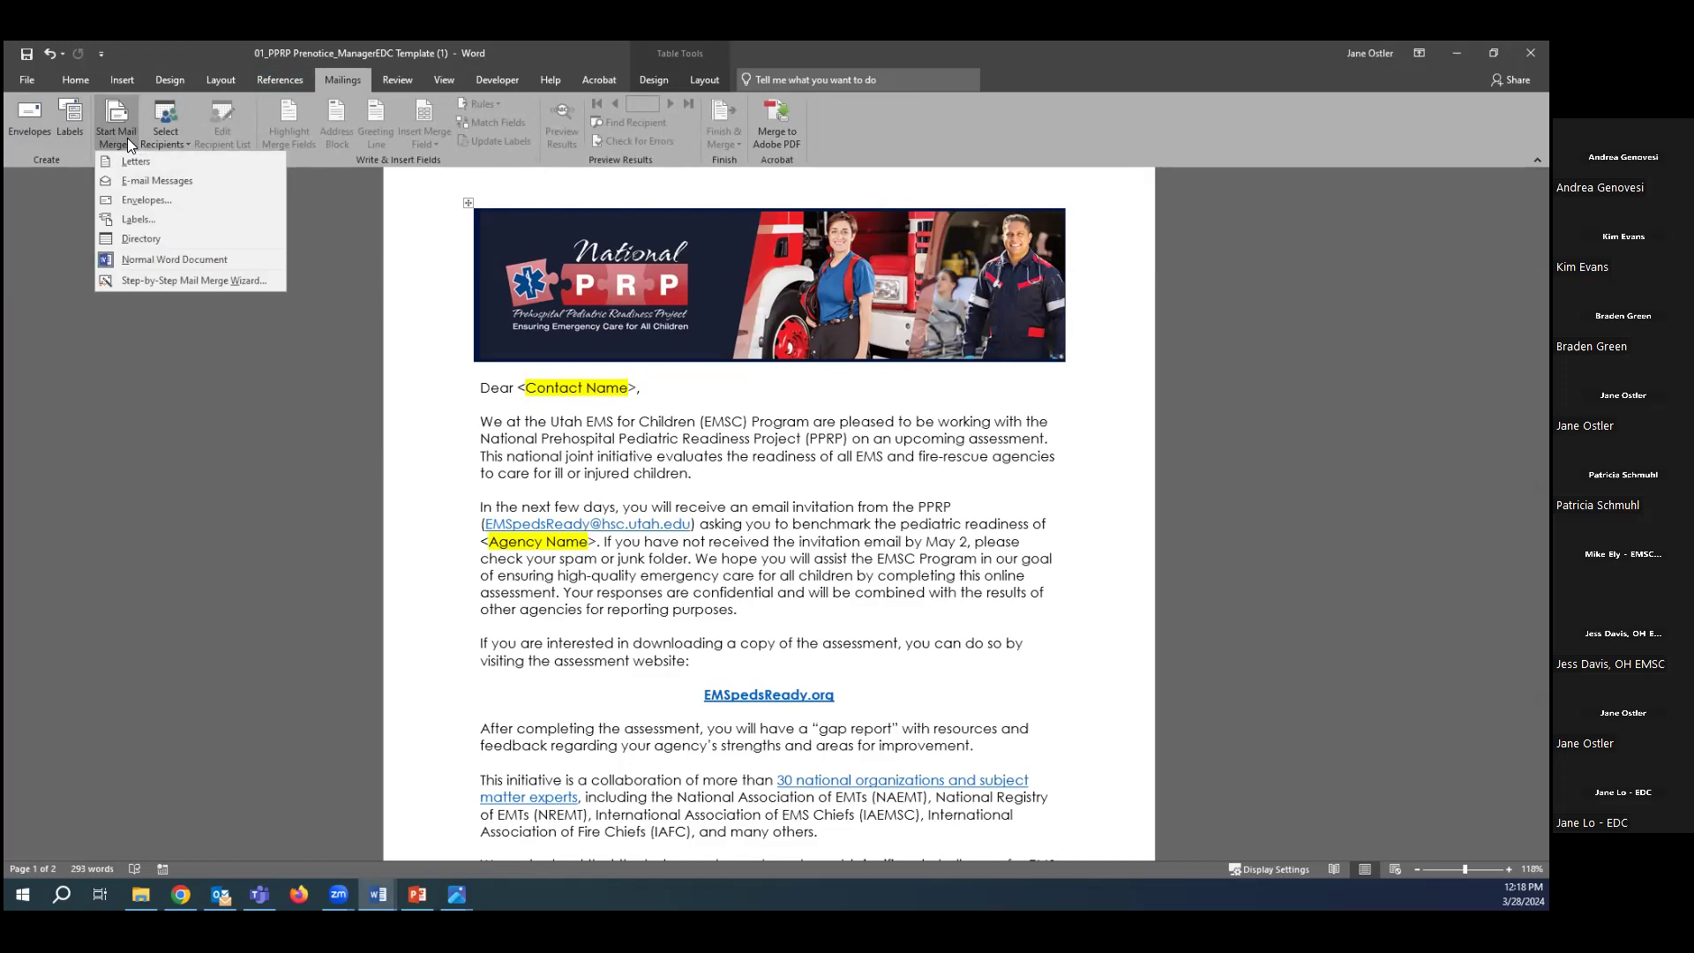
# Set the merge type to E-mail Messages and select the <Contact Name> field.
pyautogui.click(153, 180)
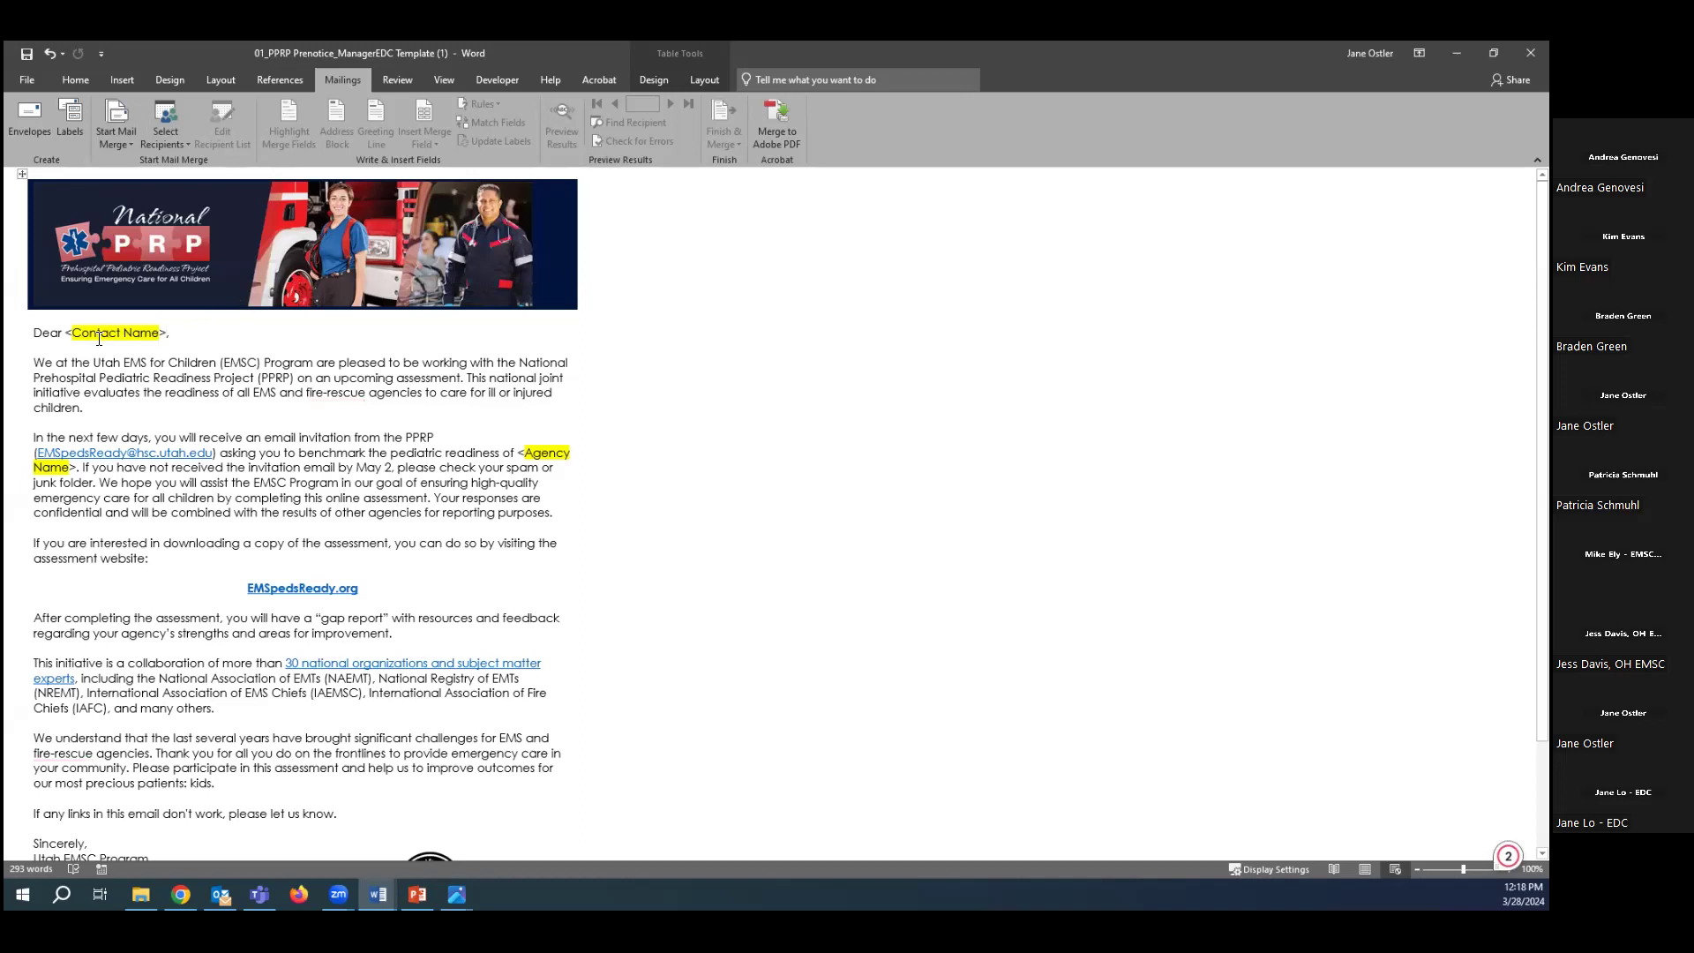
pyautogui.moveTo(67, 332); pyautogui.dragTo(116, 332)
pyautogui.moveTo(165, 332); pyautogui.dragTo(168, 333)
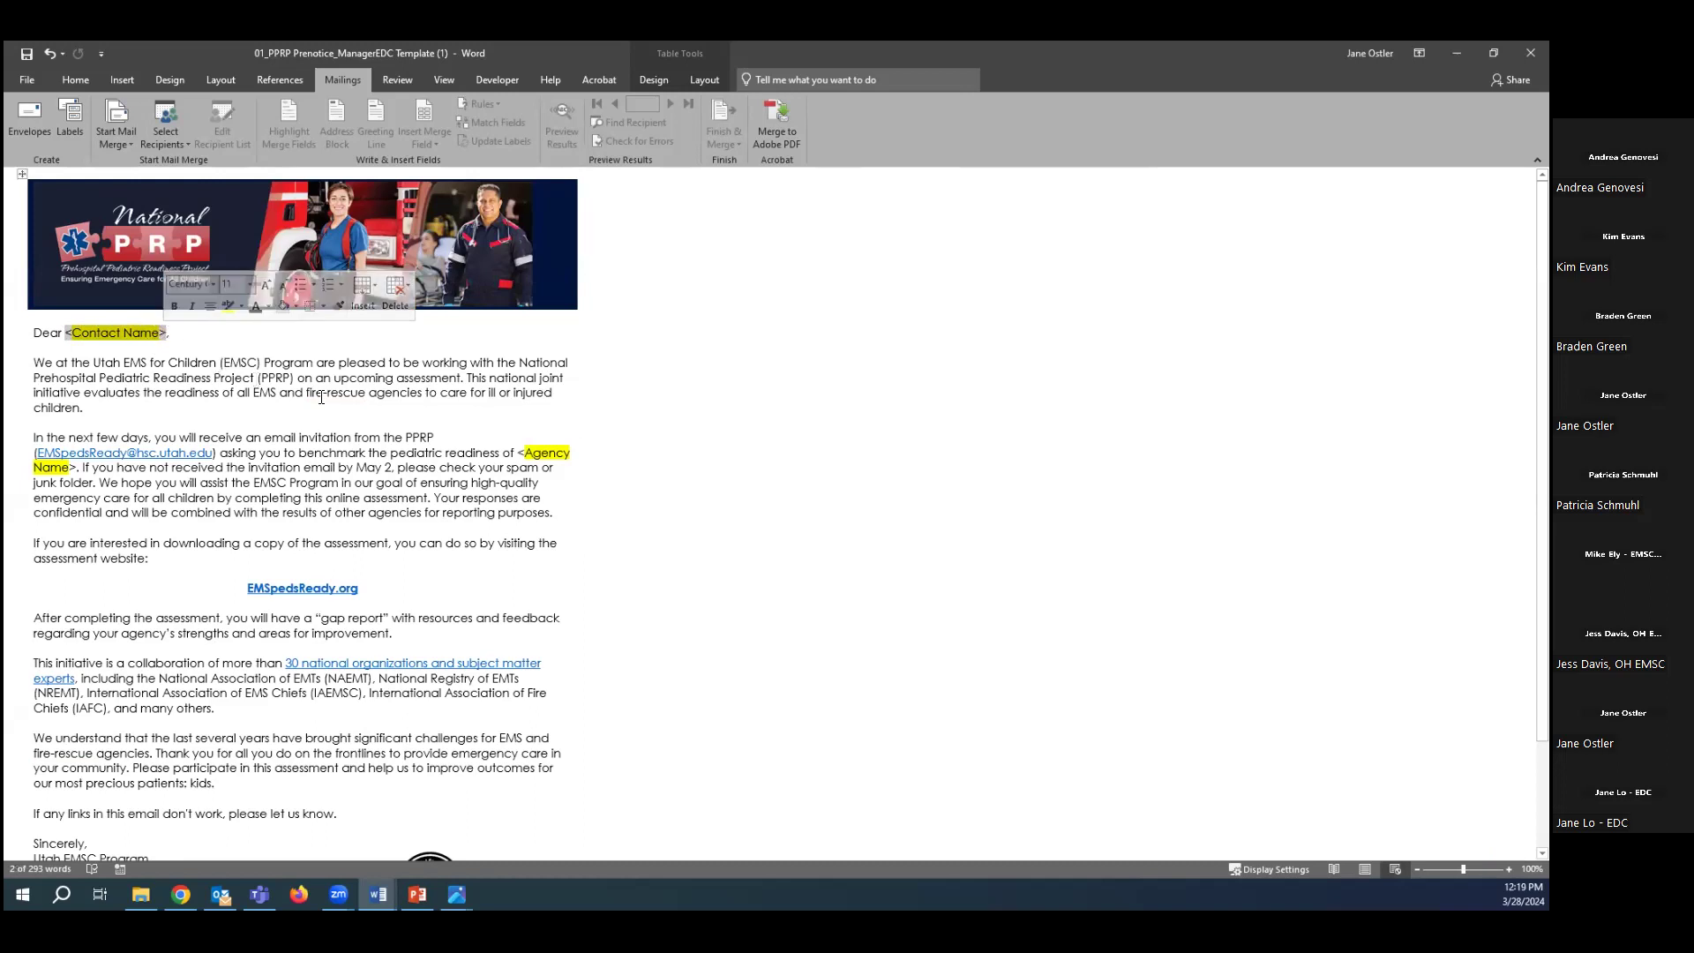
# Add a comma so the greeting reads 'Dear <Contact Name>,'.
pyautogui.keyDown('ctrl'); pyautogui.scroll(1, 454, 475); pyautogui.keyUp('ctrl')
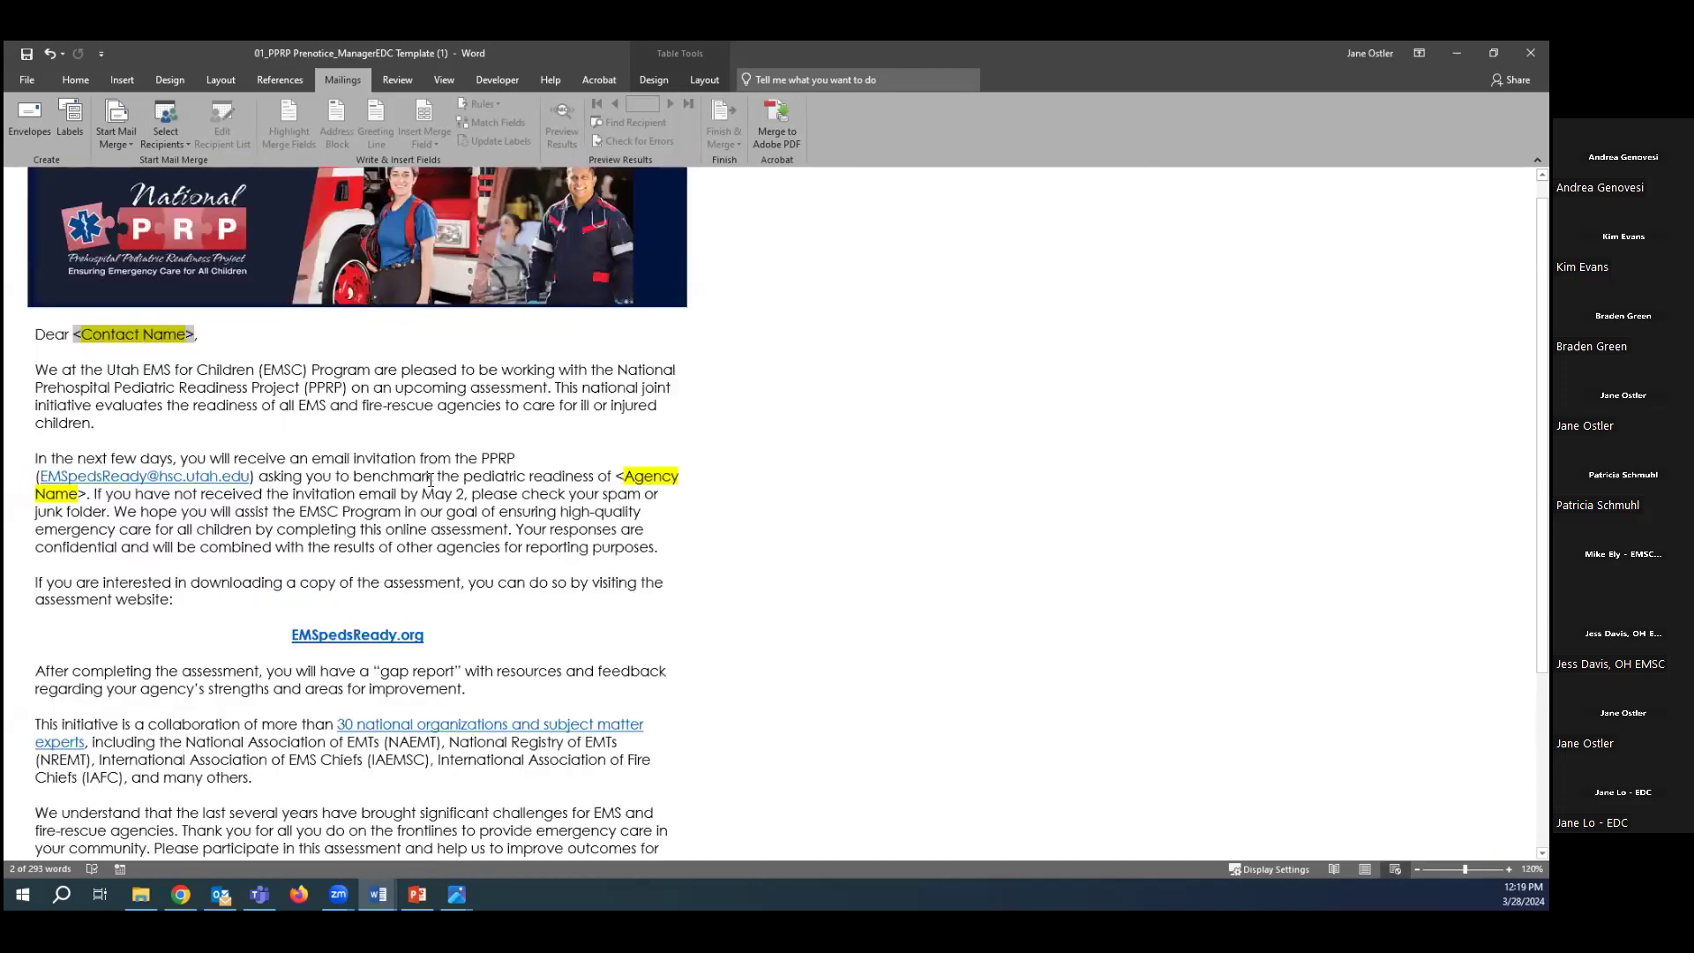
pyautogui.keyDown('ctrl'); pyautogui.scroll(2, 404, 486); pyautogui.keyUp('ctrl')
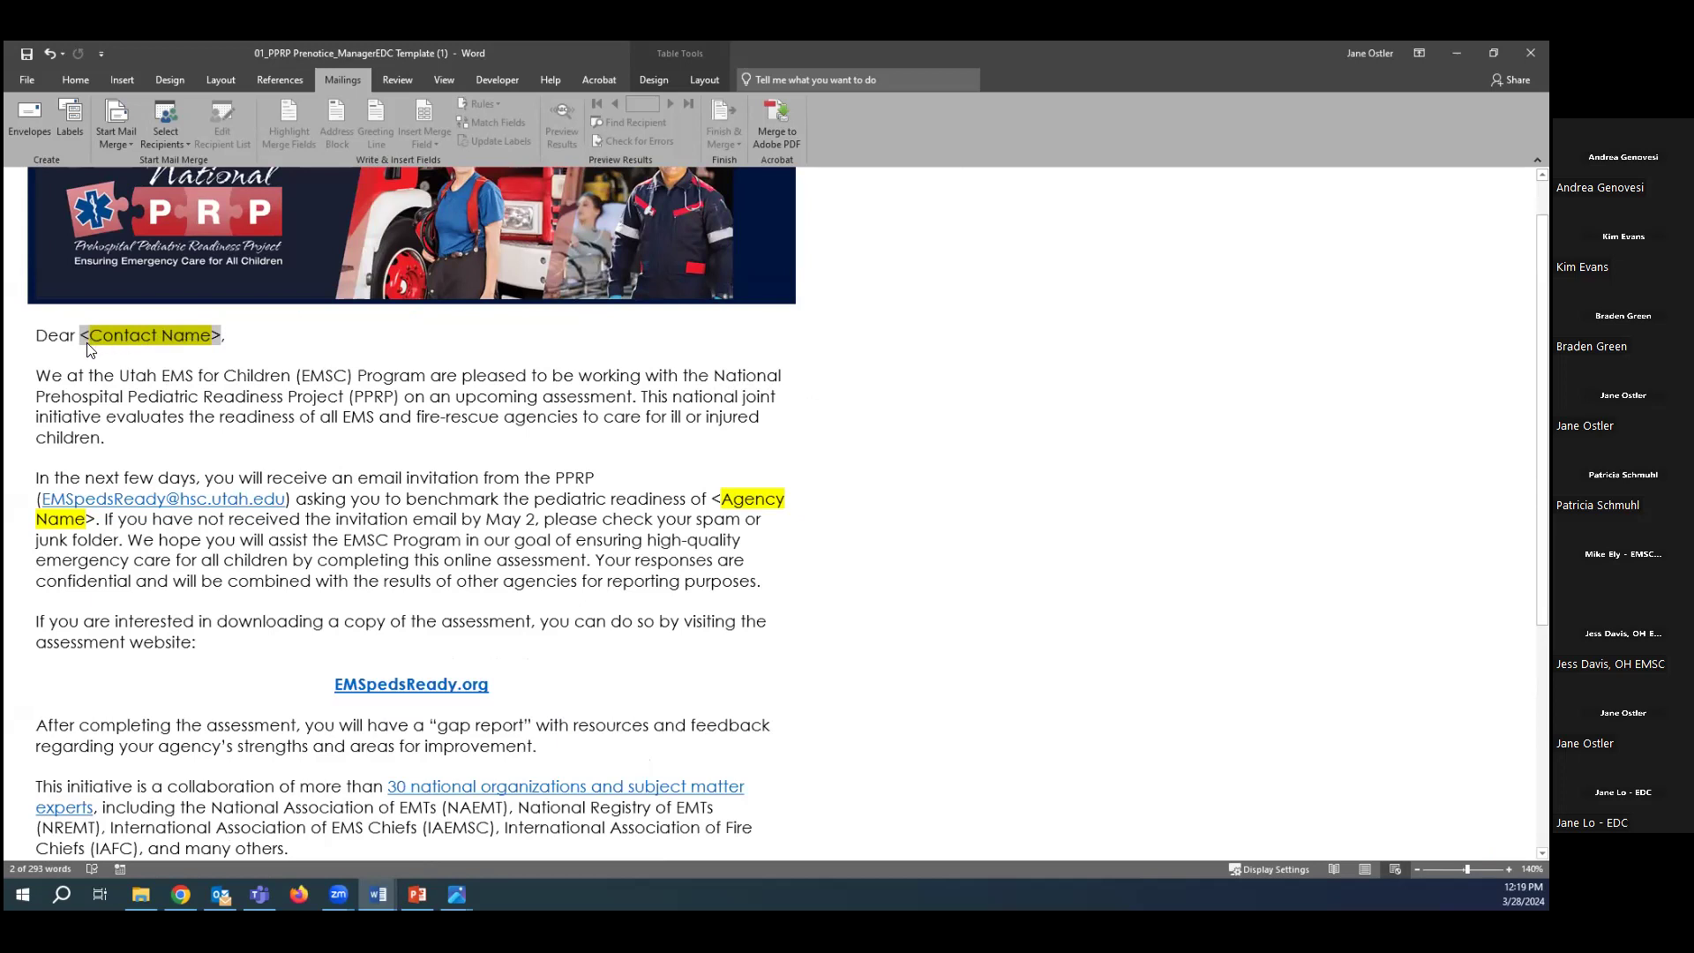
pyautogui.click(226, 341)
pyautogui.write(',')
# Use Sheet1$ of the EMS Only Data workbook in 00_TechTalks Demo as the recipient list.
pyautogui.click(172, 144)
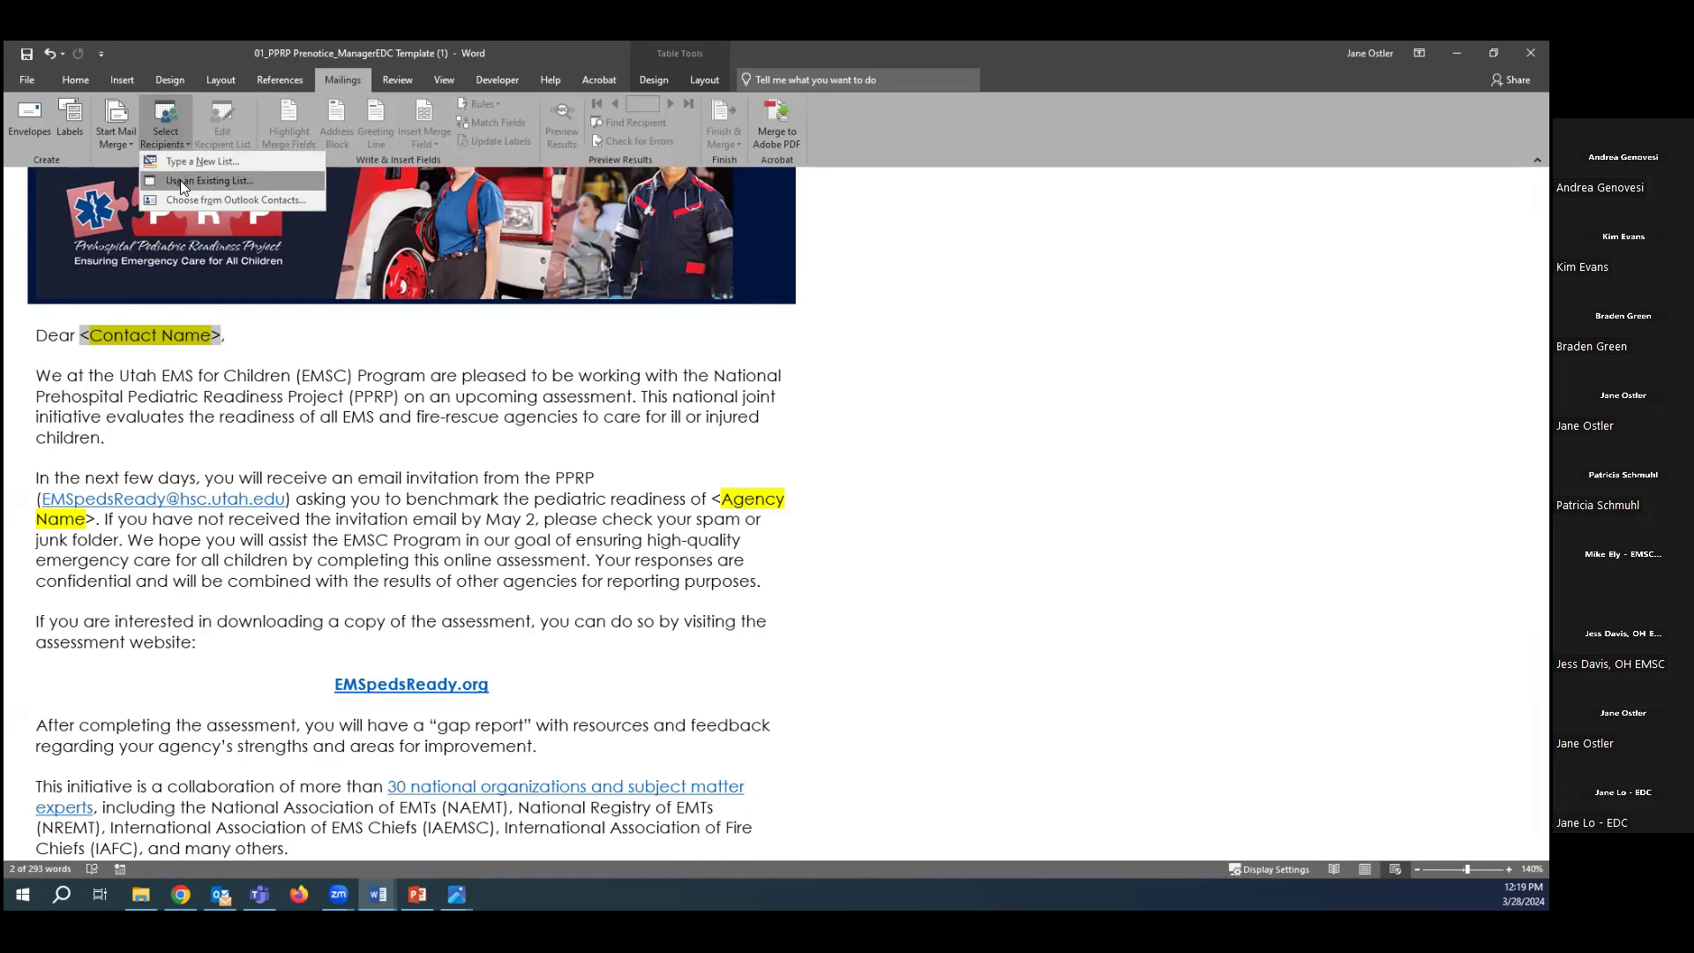
pyautogui.click(180, 180)
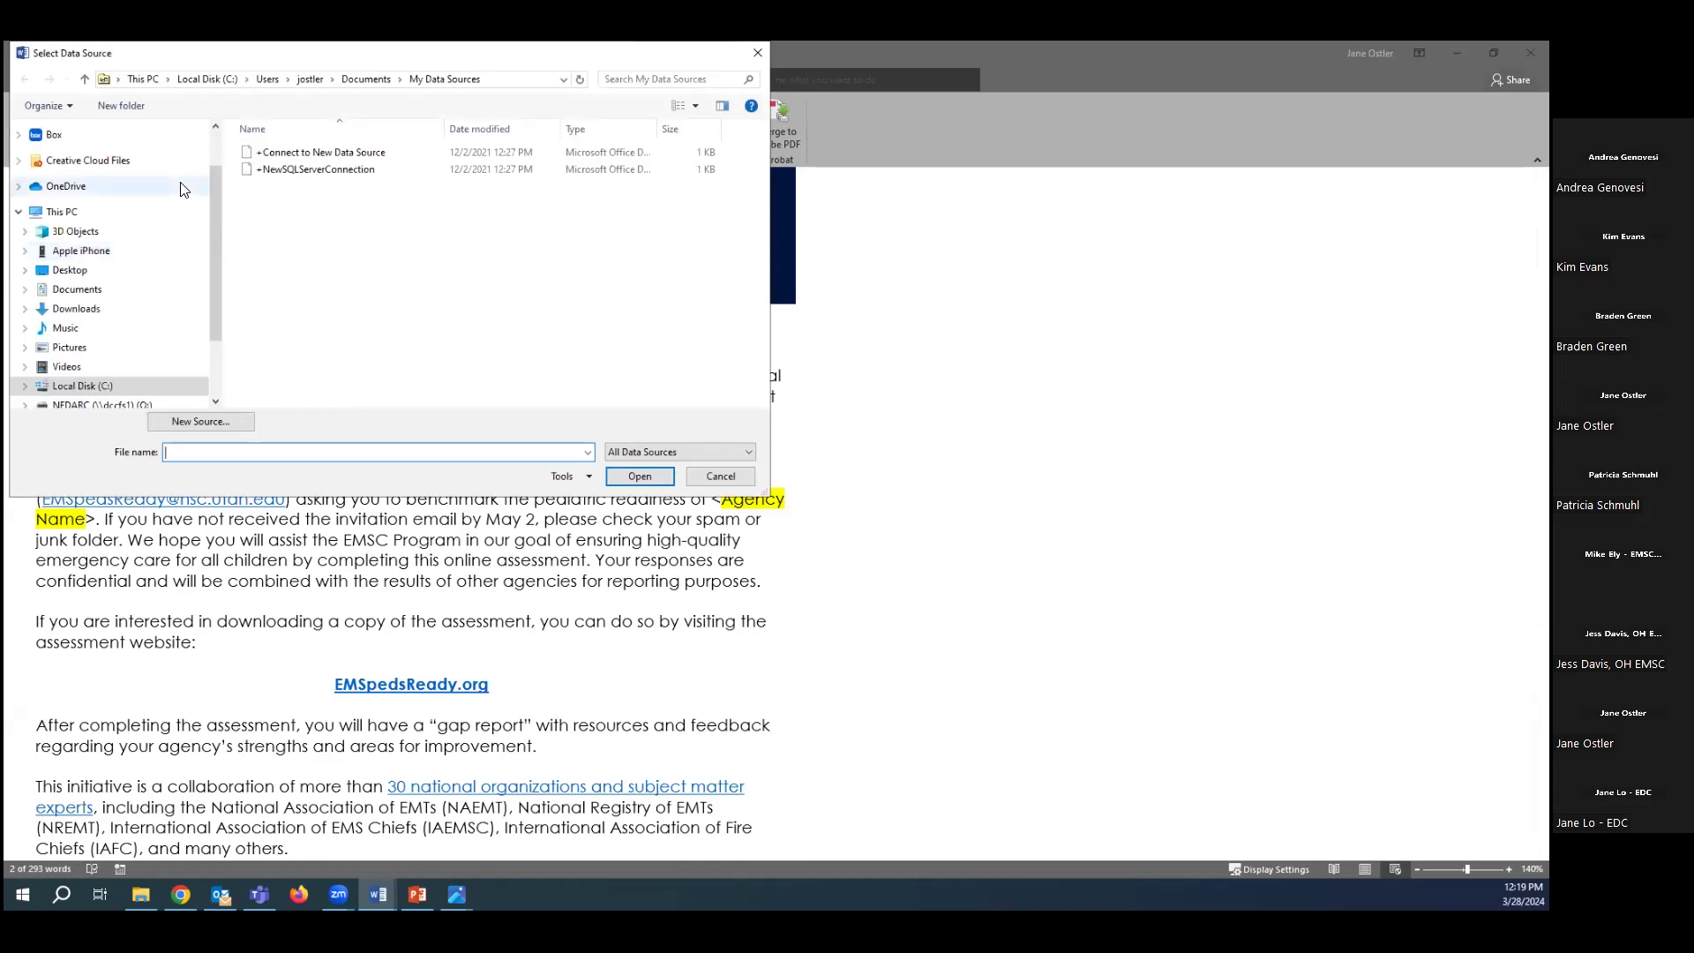
pyautogui.click(113, 271)
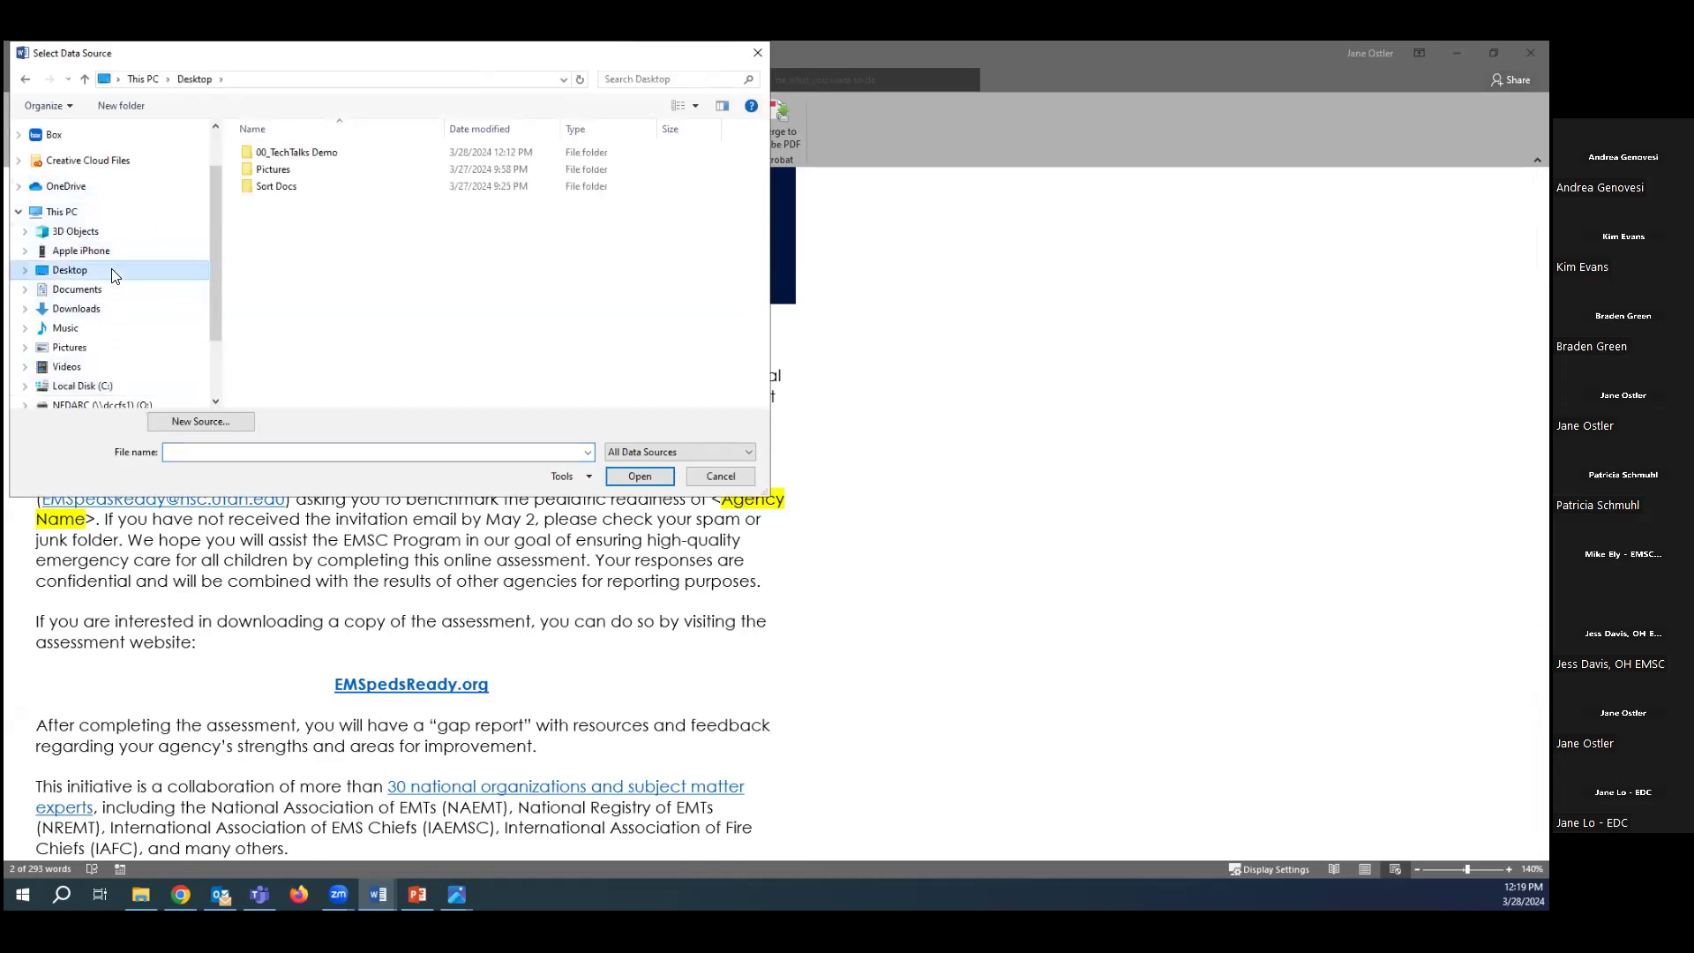
pyautogui.doubleClick(290, 151)
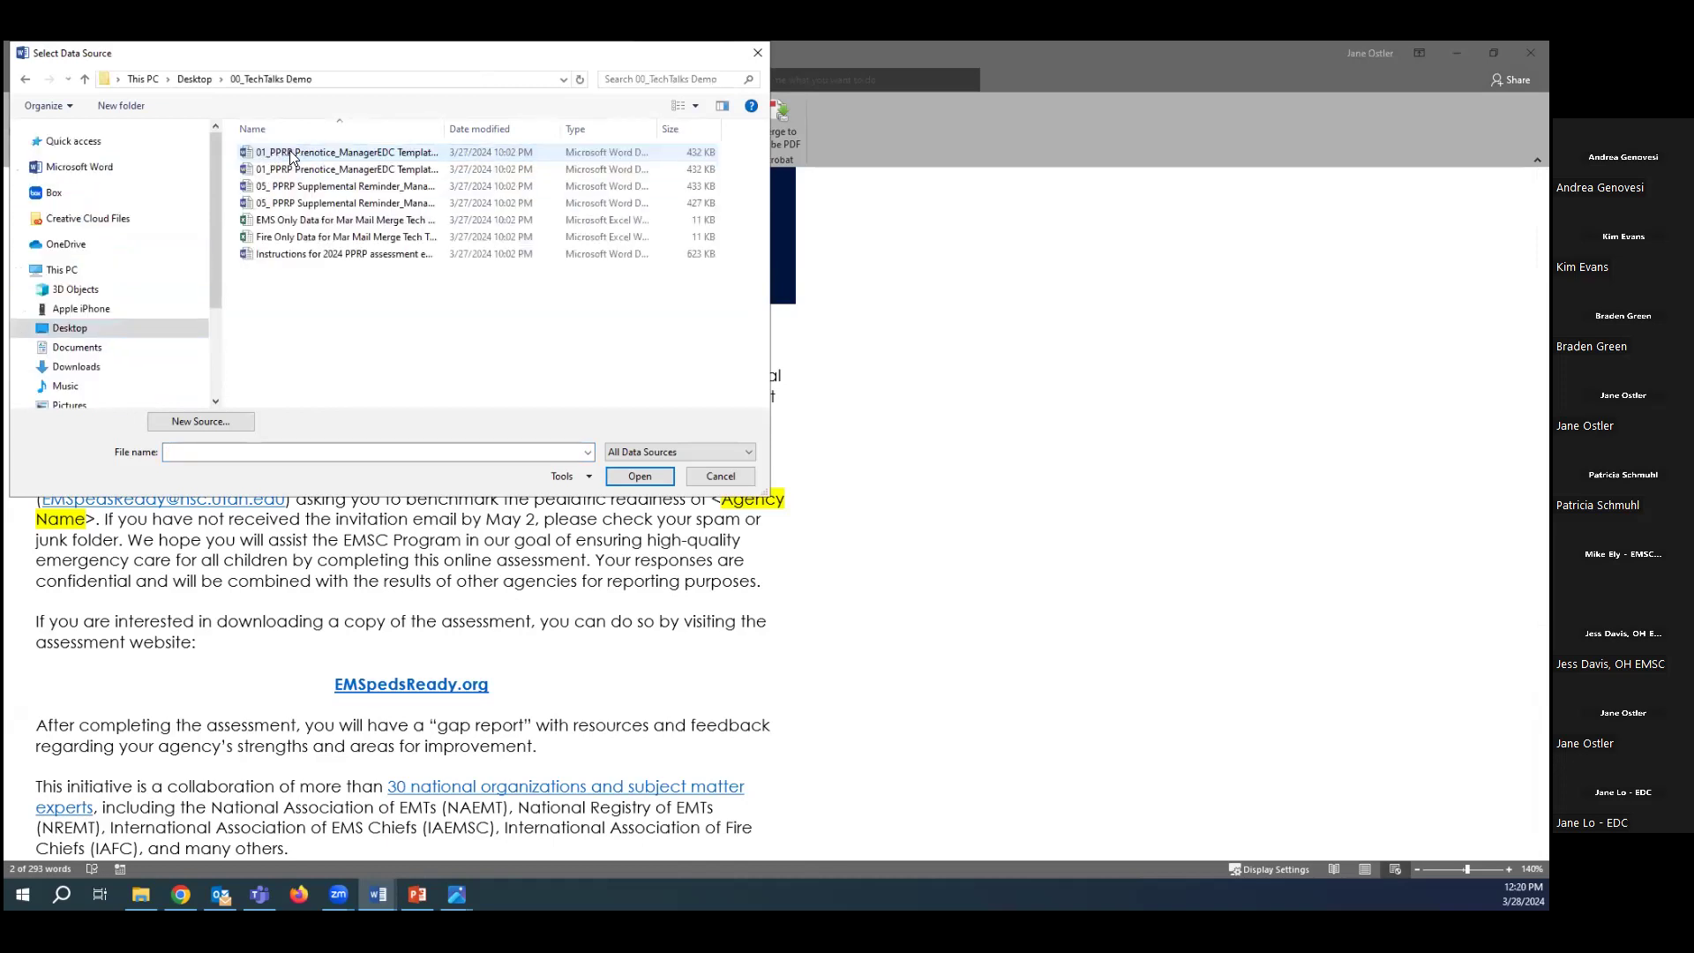
pyautogui.click(297, 220)
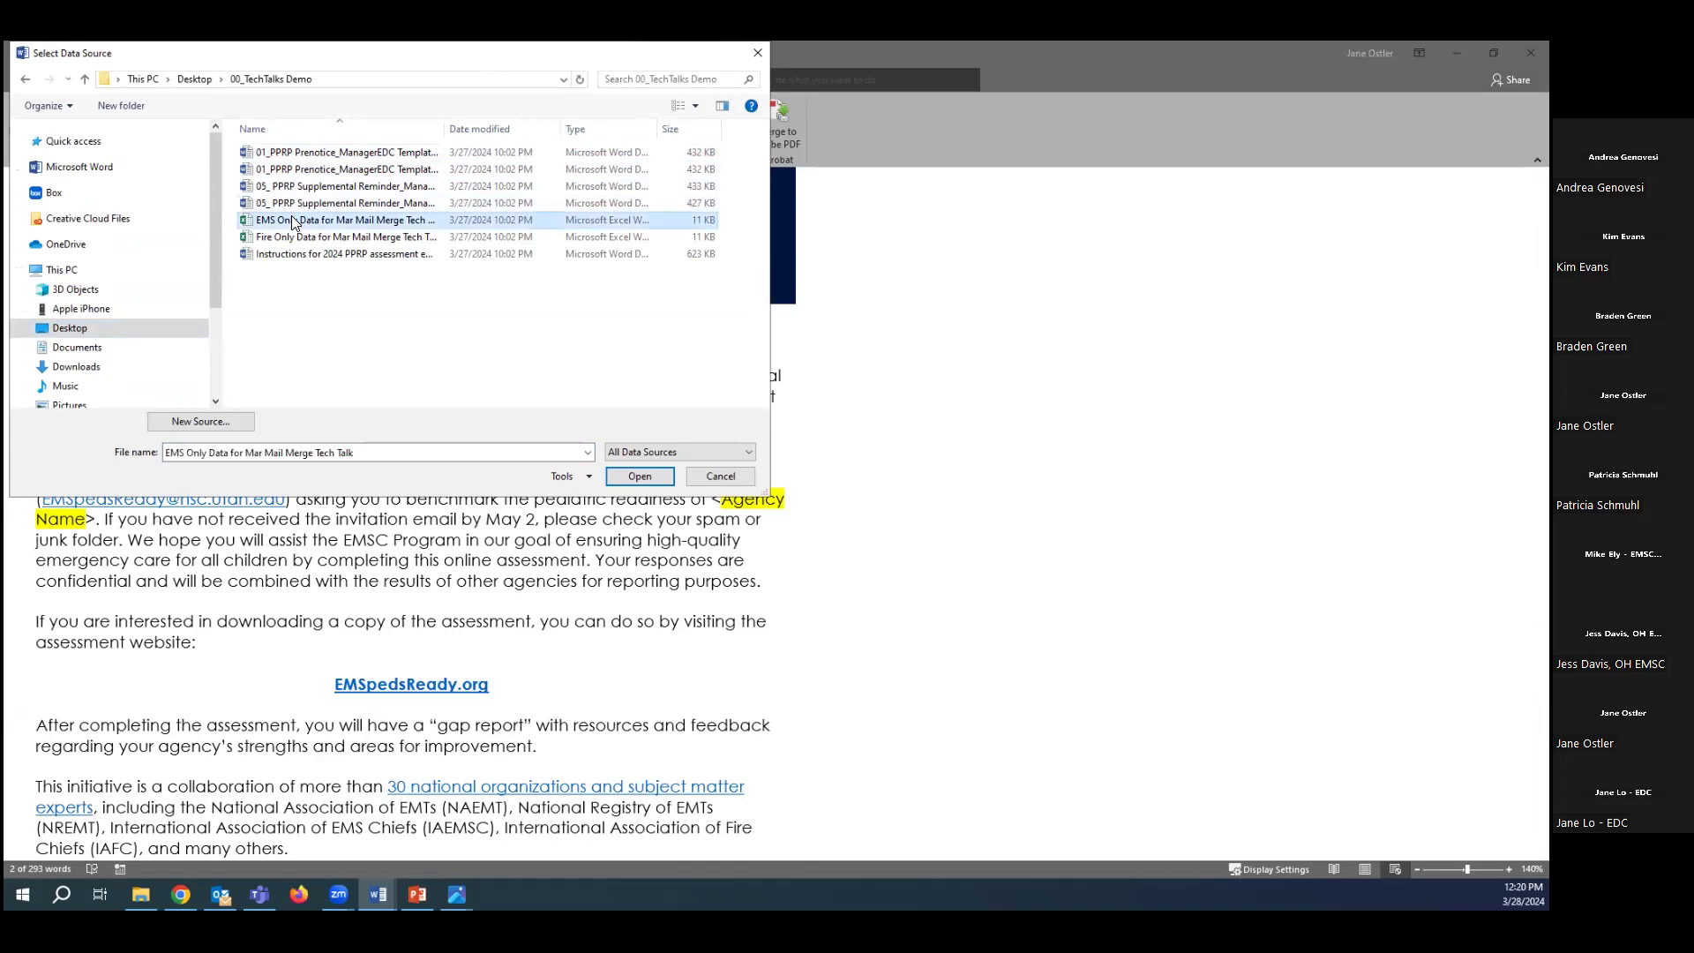
pyautogui.click(638, 476)
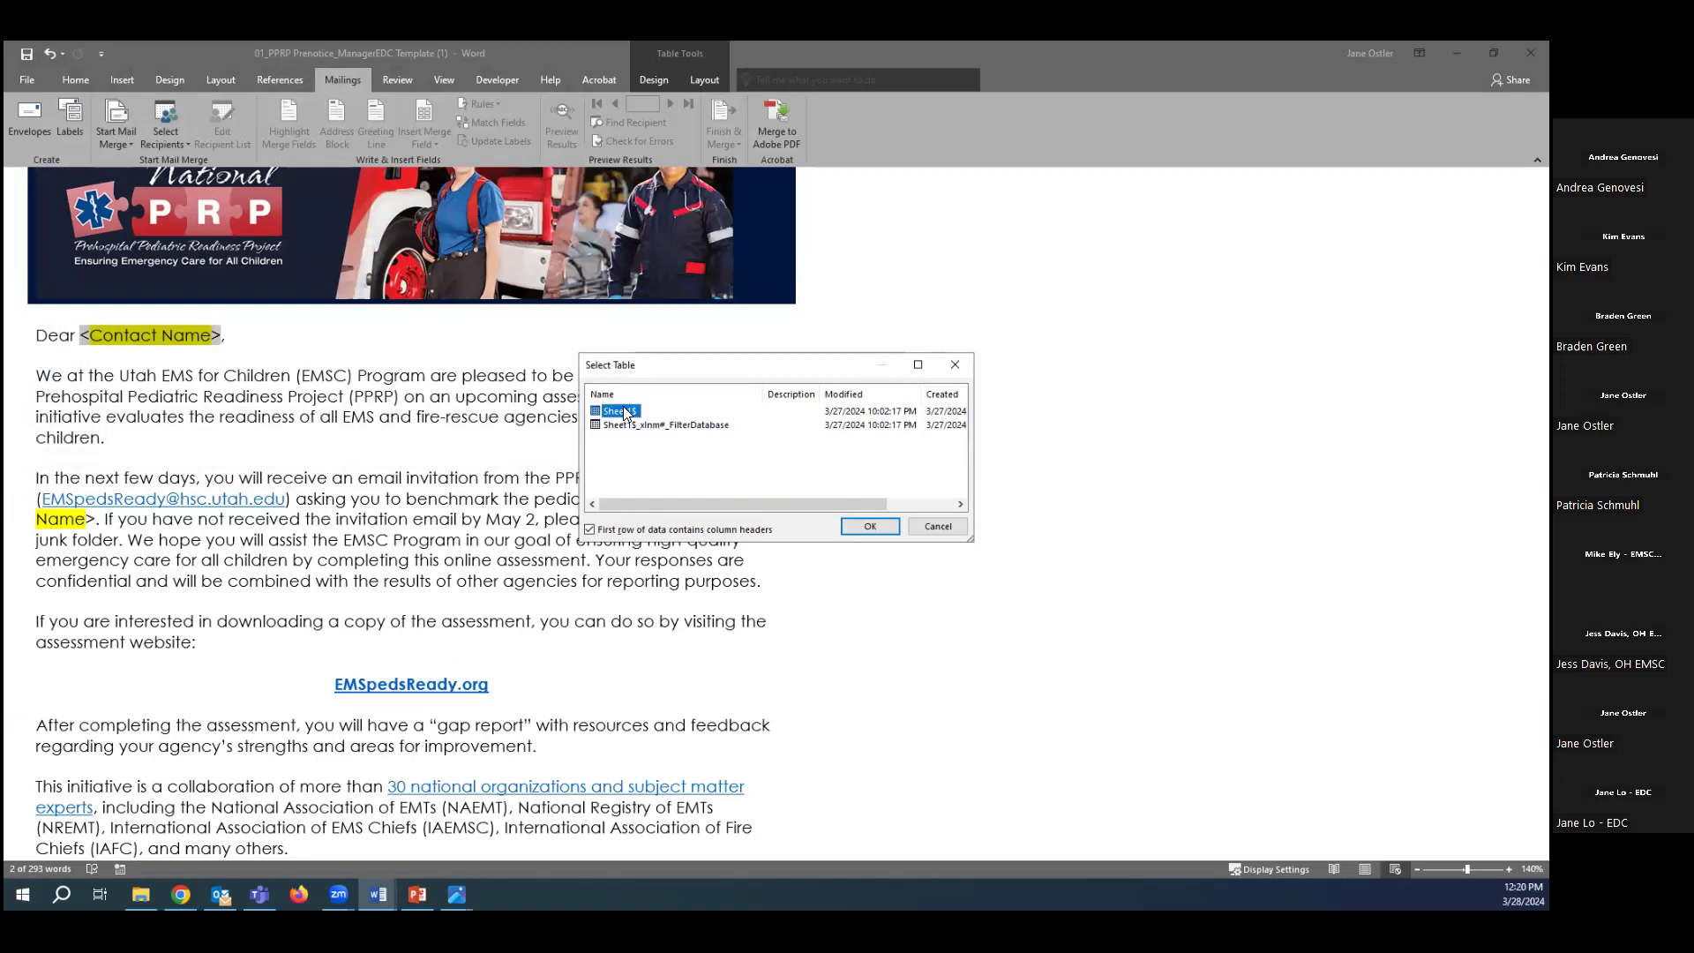
pyautogui.click(871, 527)
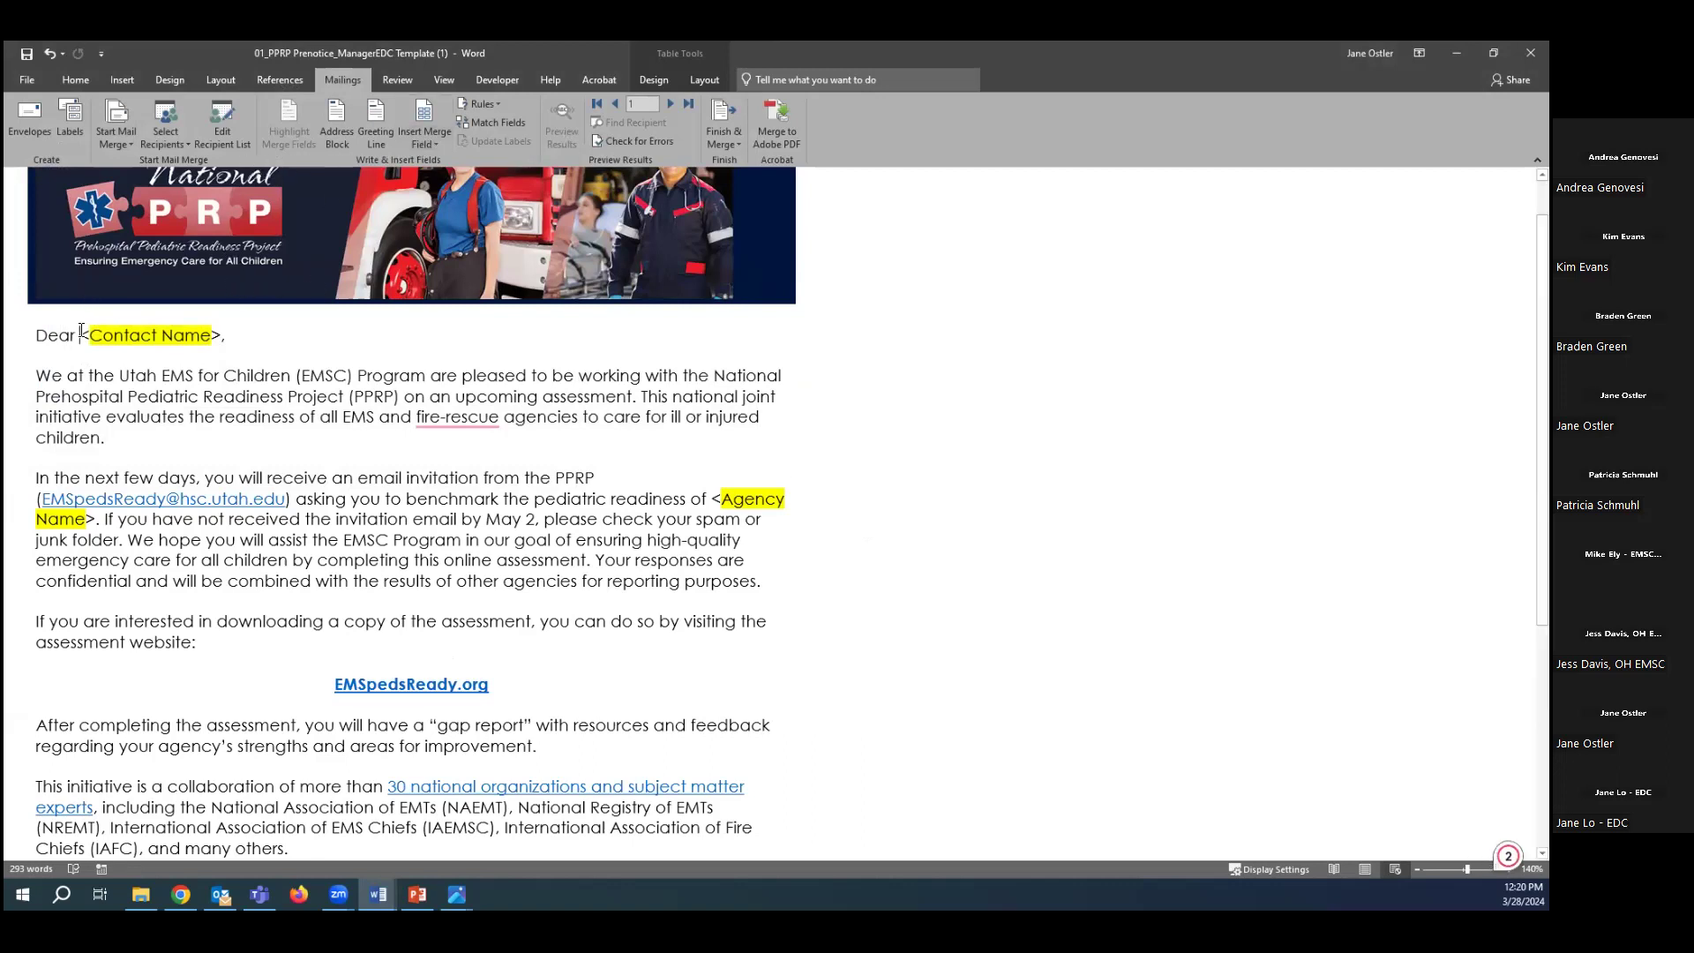
# Replace the <Contact Name> placeholder in the greeting with the Contact_Name merge field, followed by a comma.
pyautogui.moveTo(132, 335); pyautogui.dragTo(219, 334)
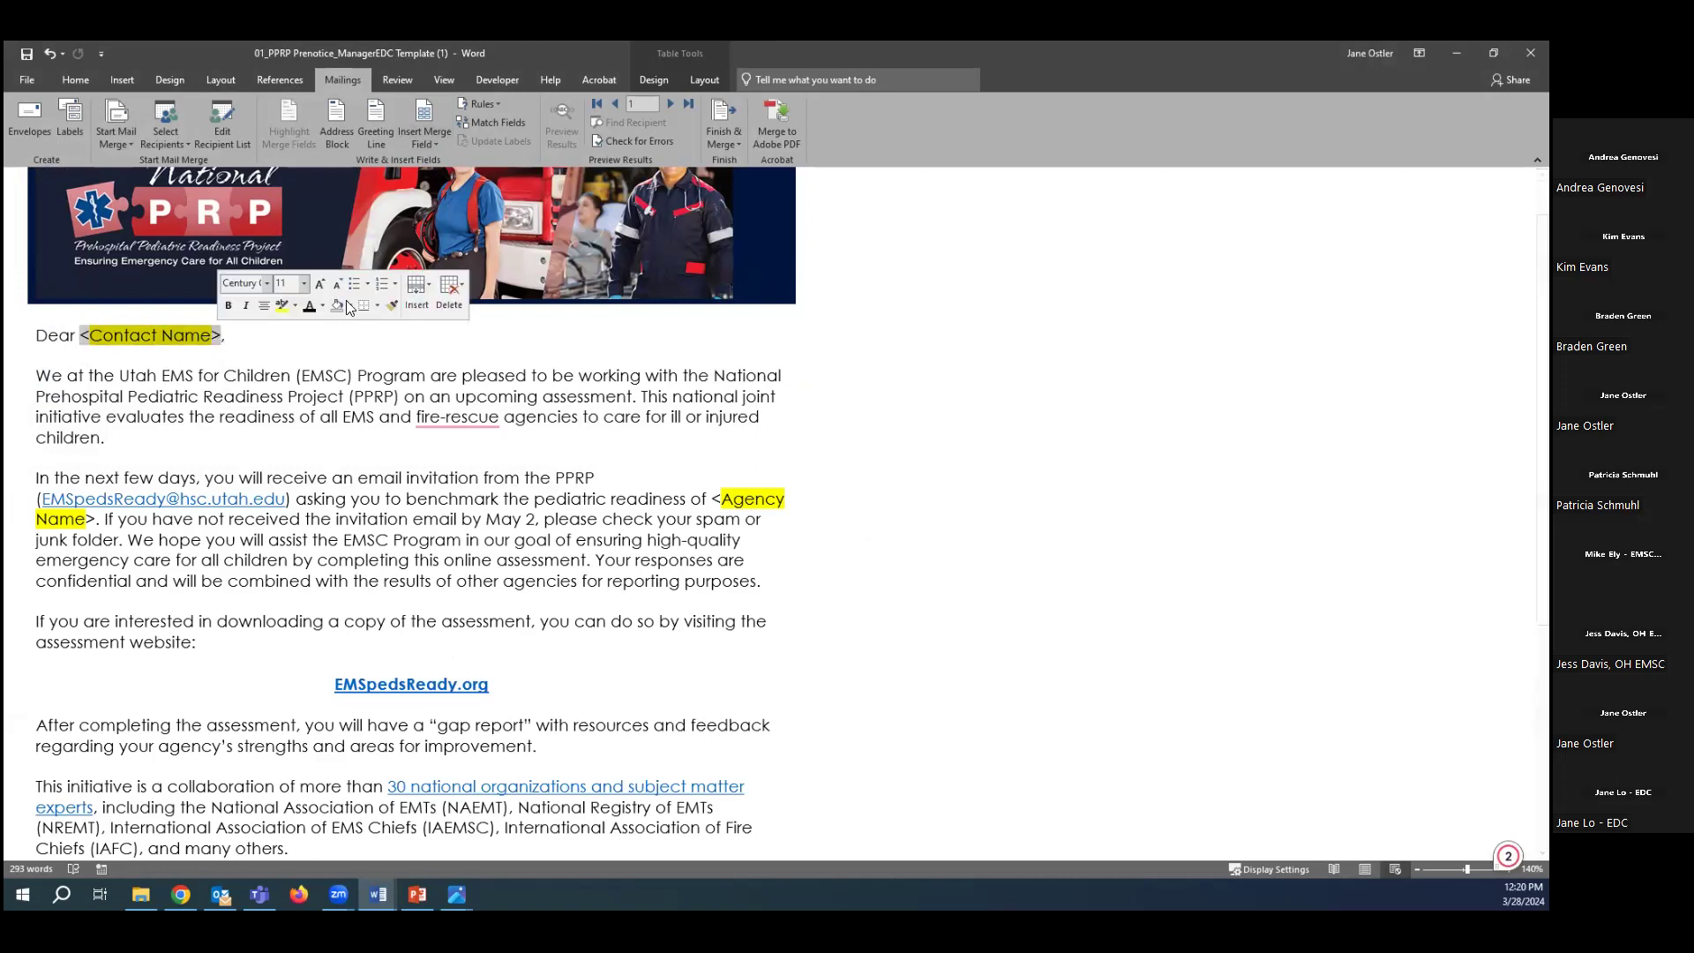
pyautogui.click(422, 136)
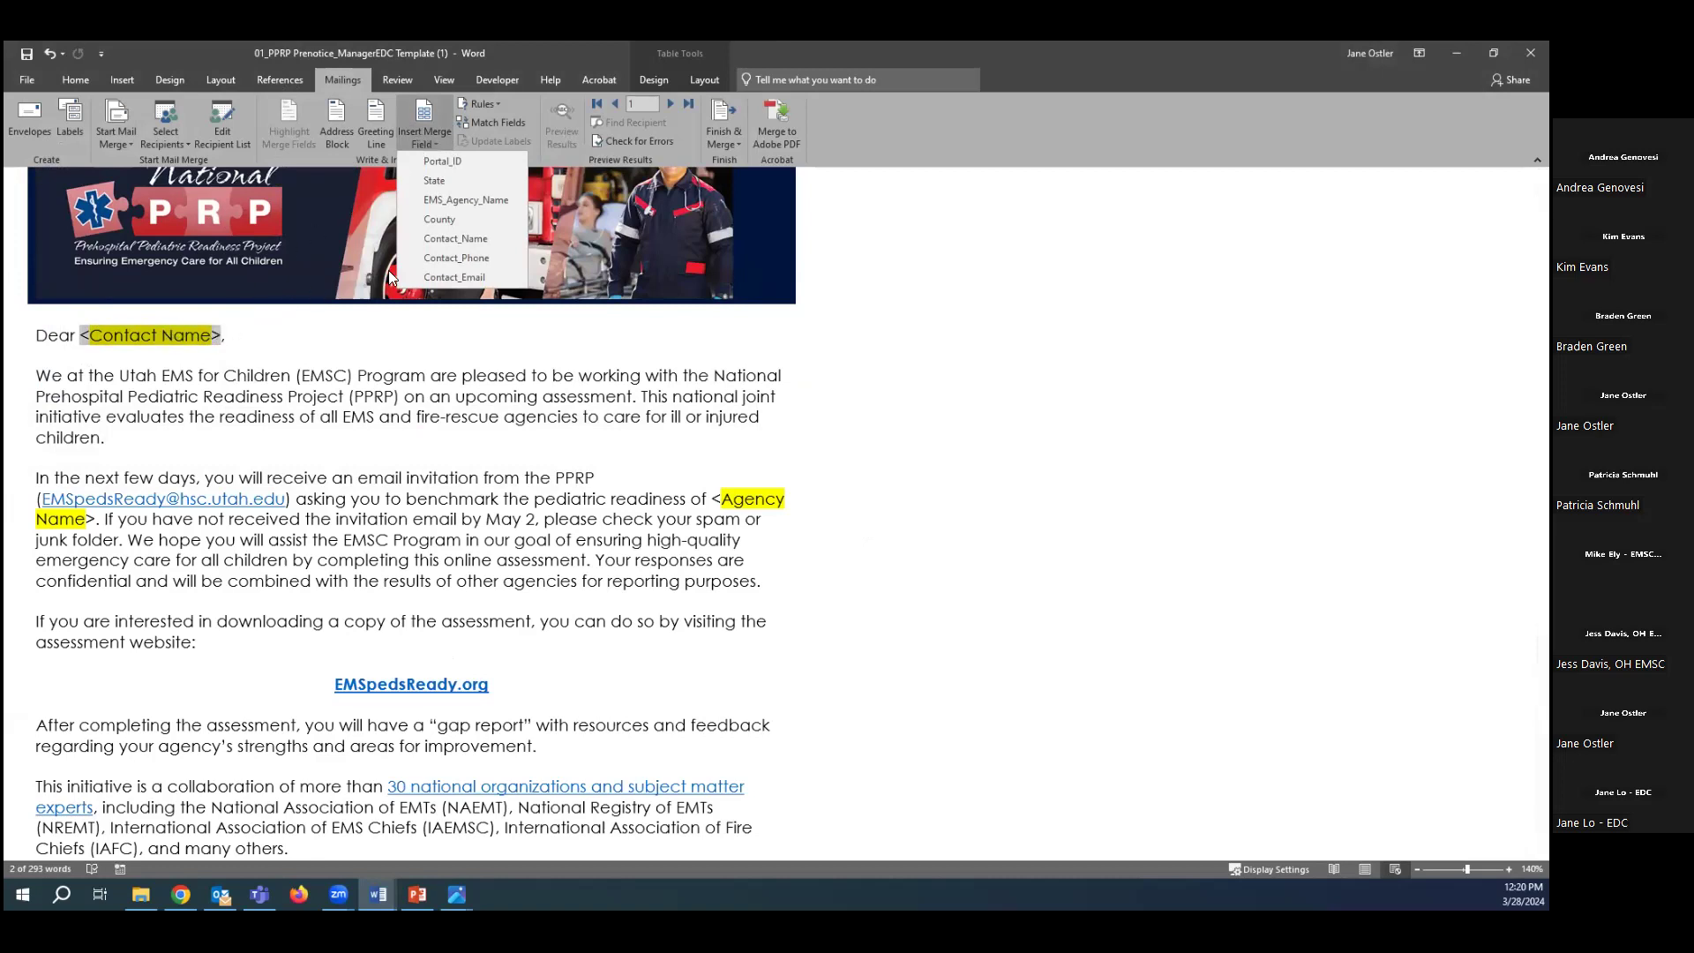
pyautogui.click(466, 240)
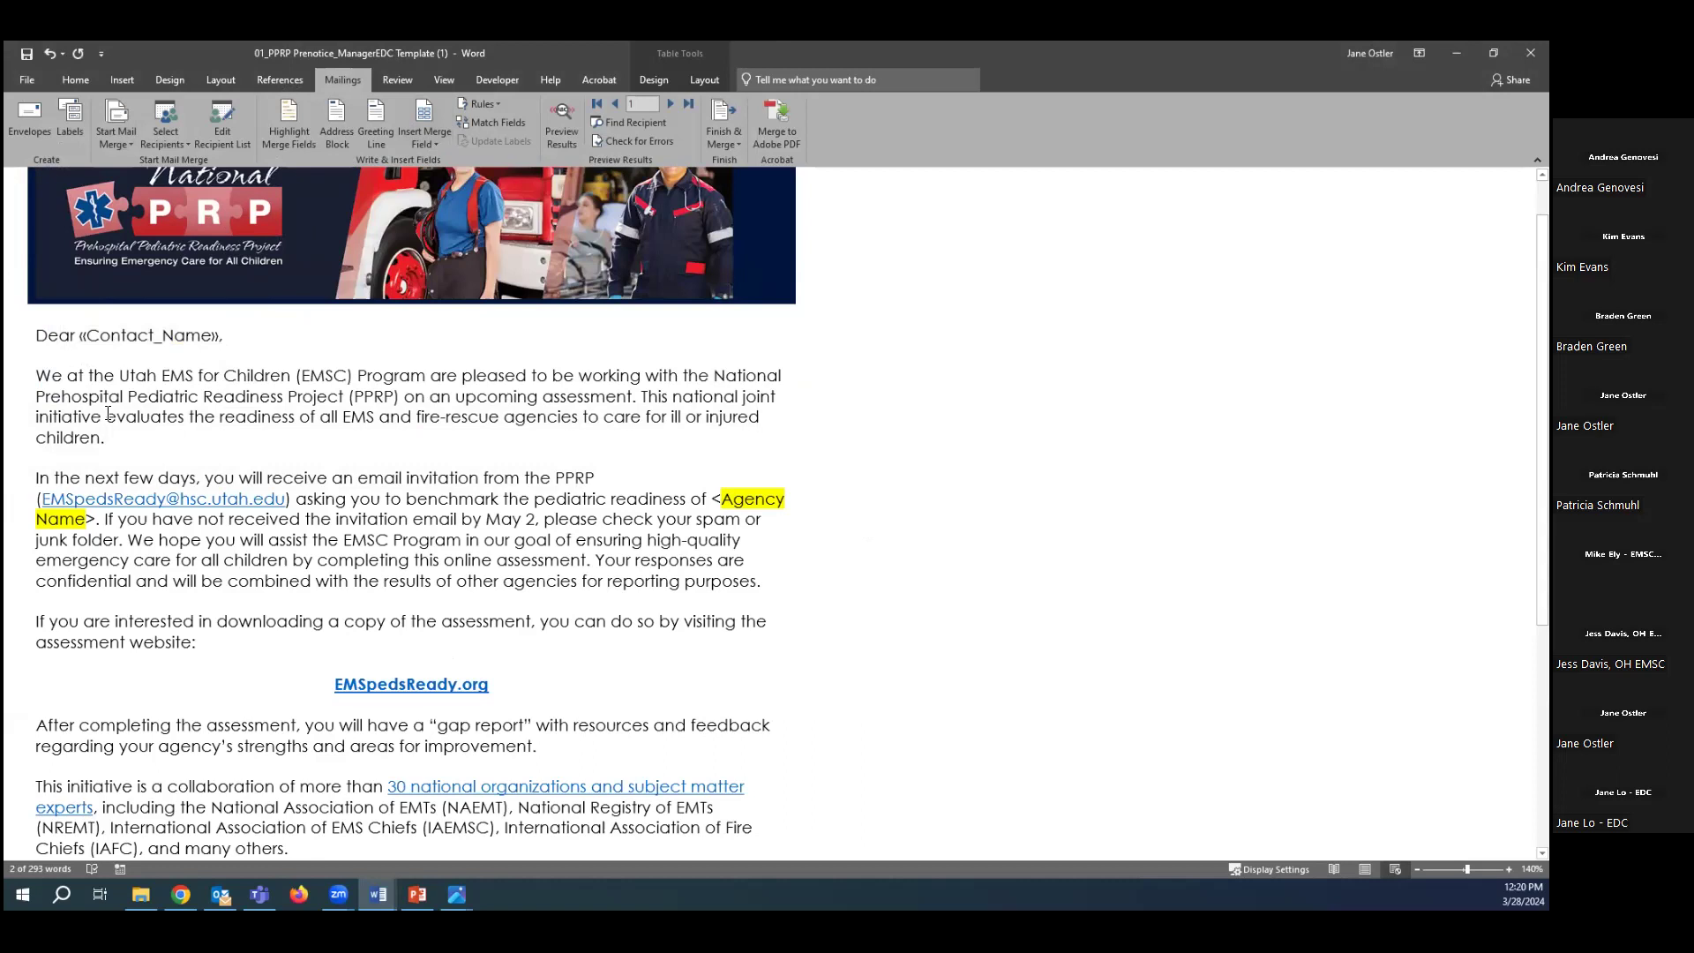
pyautogui.write(',')
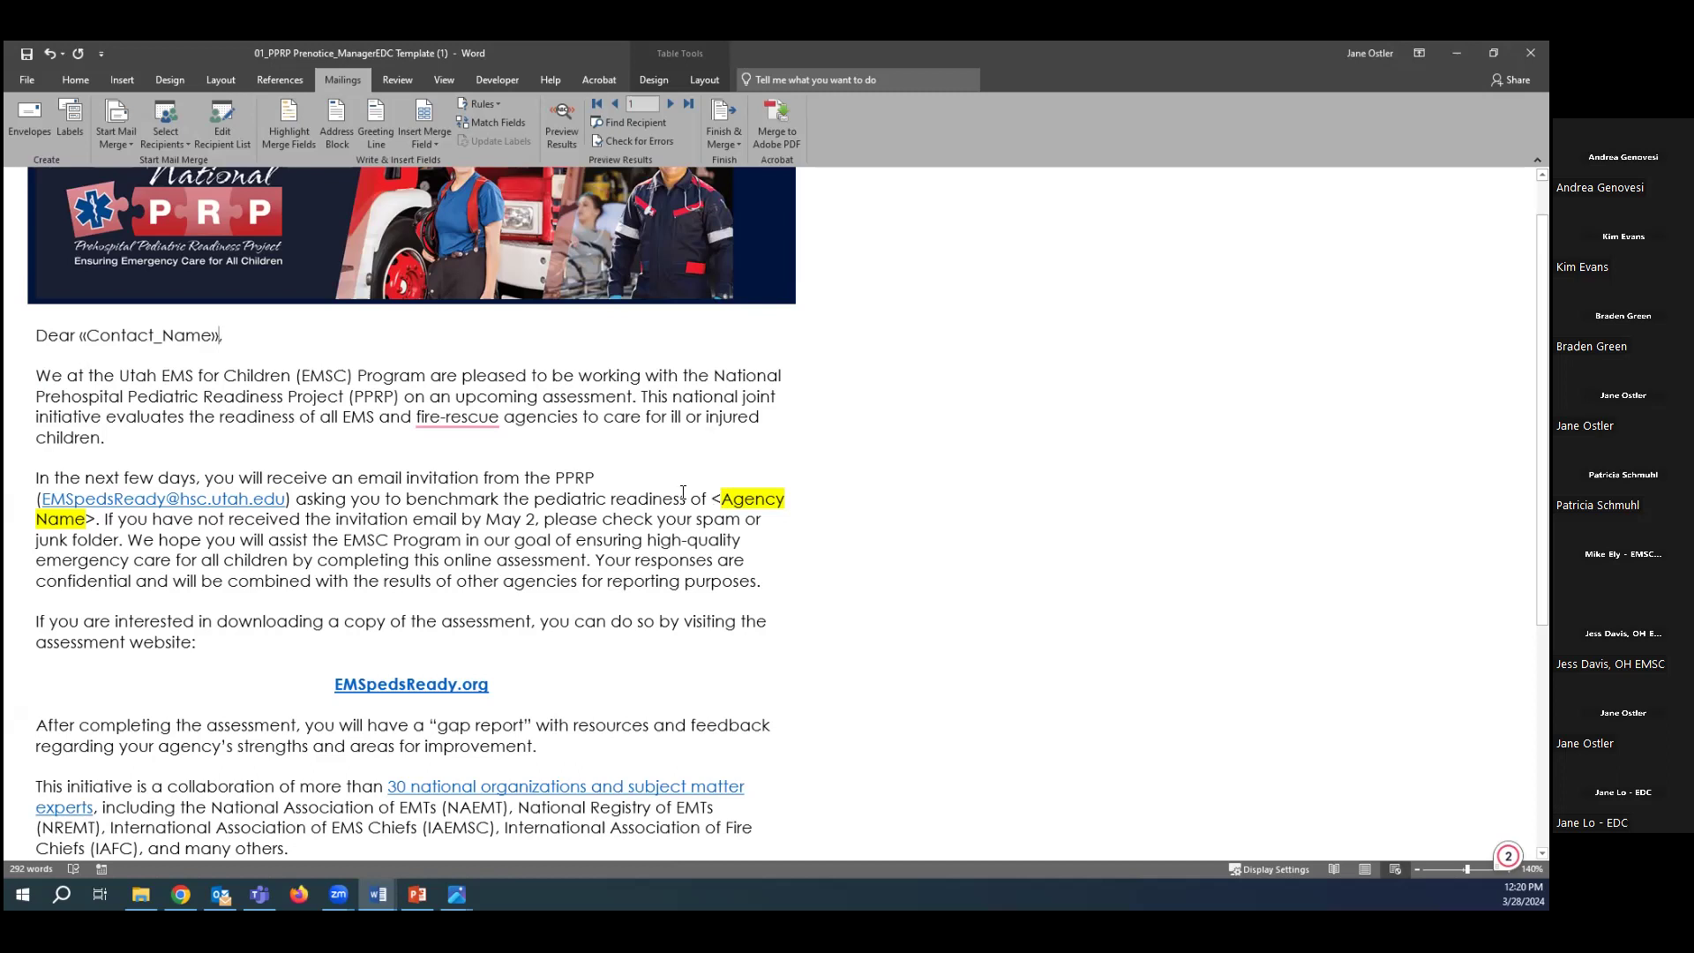
# Replace the <Agency Name> placeholder with the EMS_Agency_Name merge field.
pyautogui.moveTo(715, 500); pyautogui.dragTo(703, 500)
pyautogui.moveTo(590, 510); pyautogui.dragTo(95, 519)
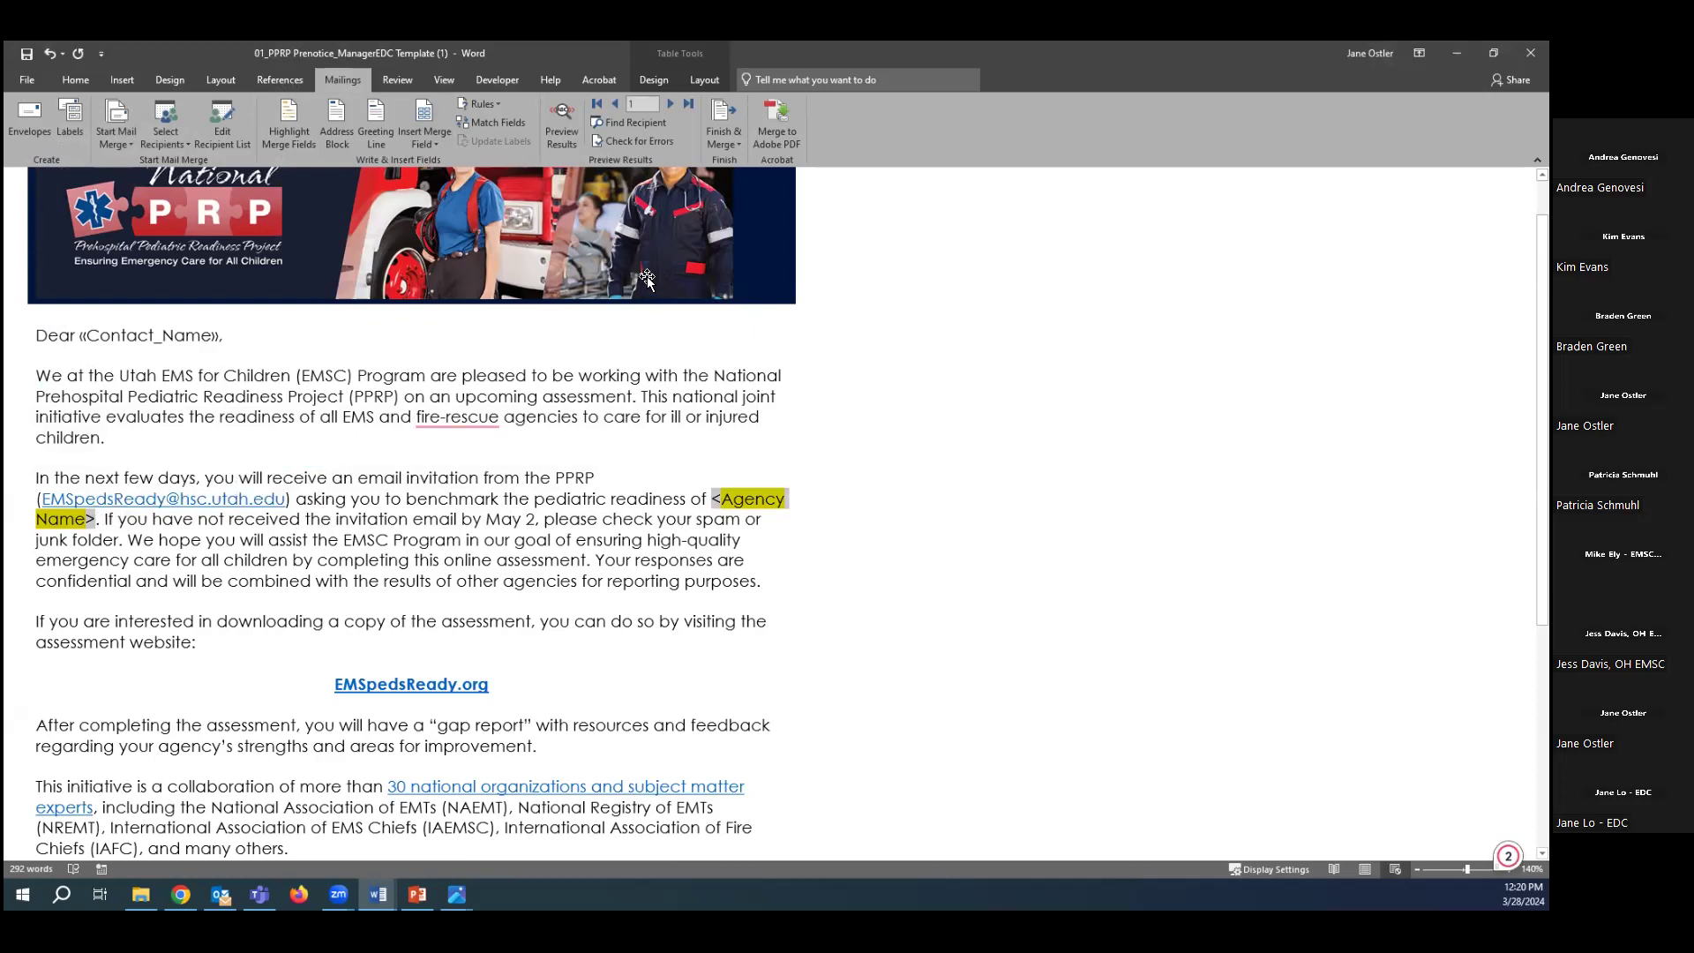
pyautogui.click(430, 139)
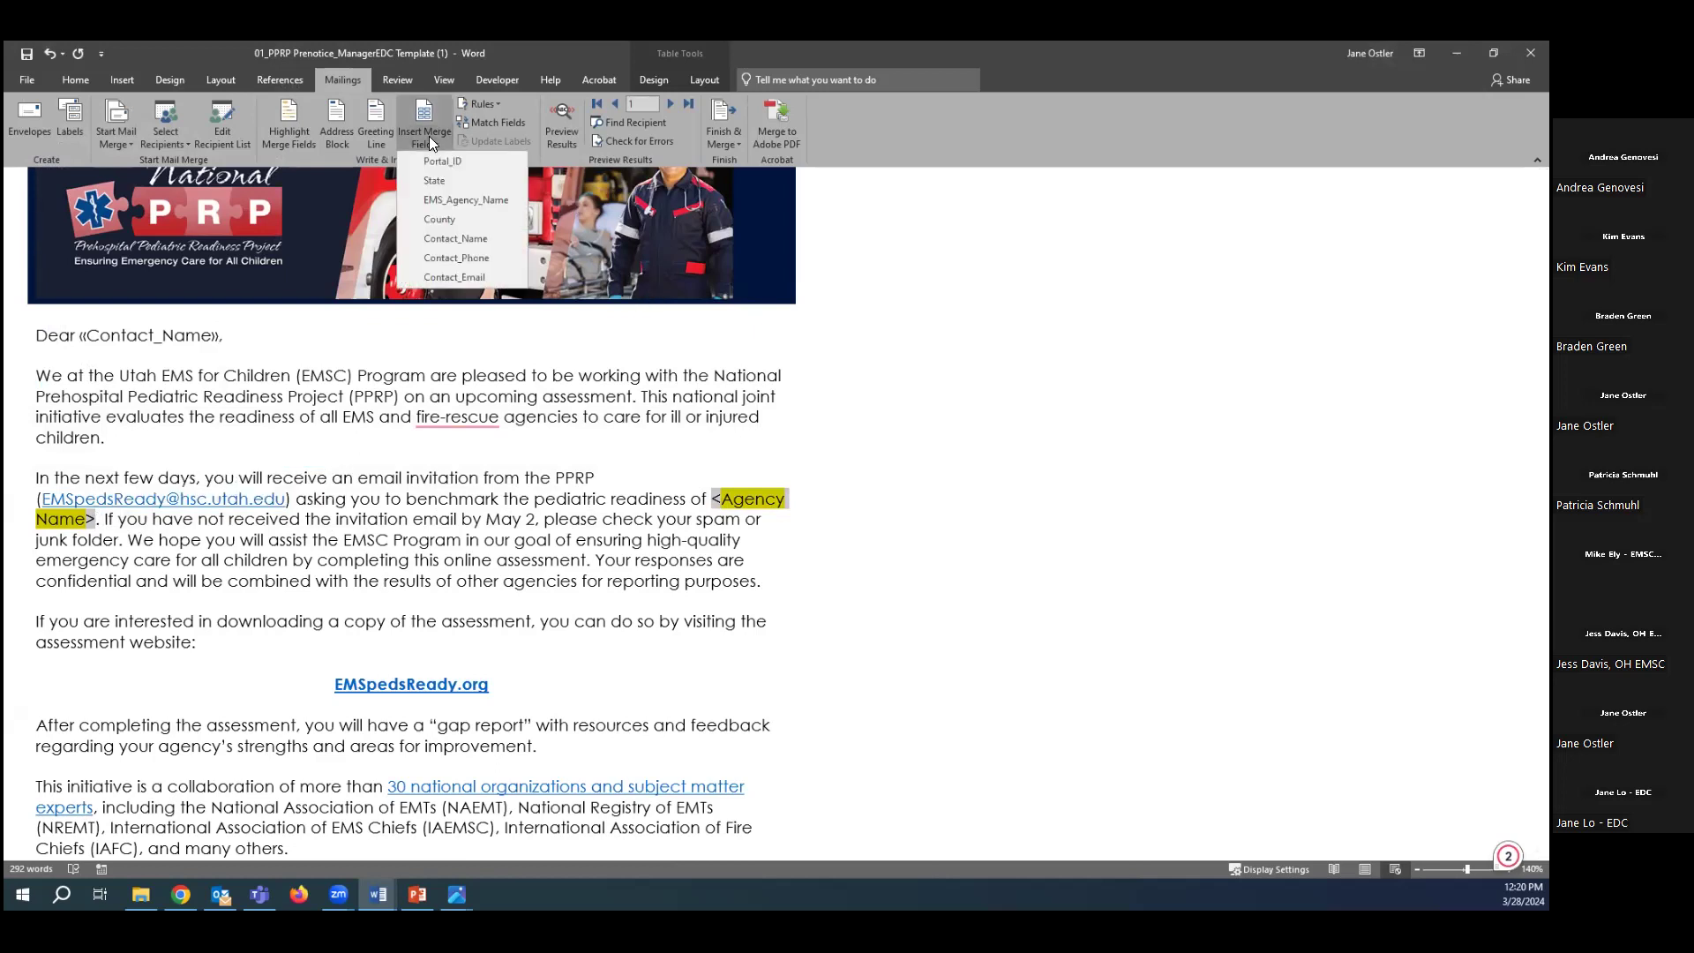
pyautogui.click(453, 199)
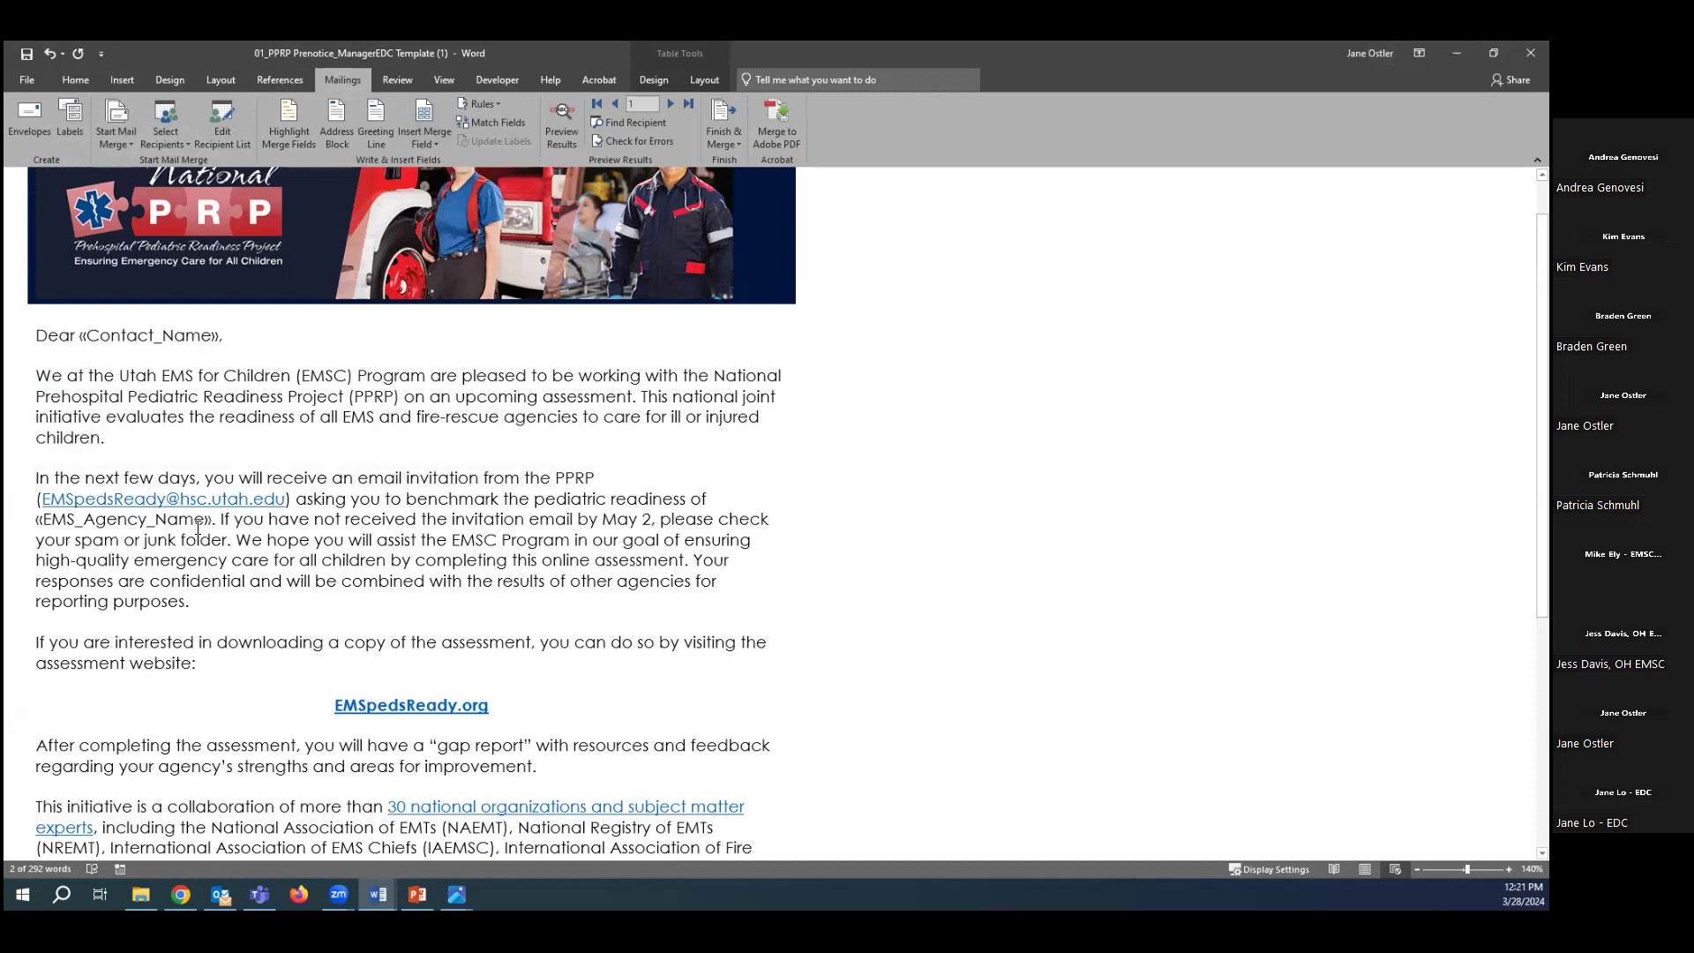
pyautogui.click(209, 522)
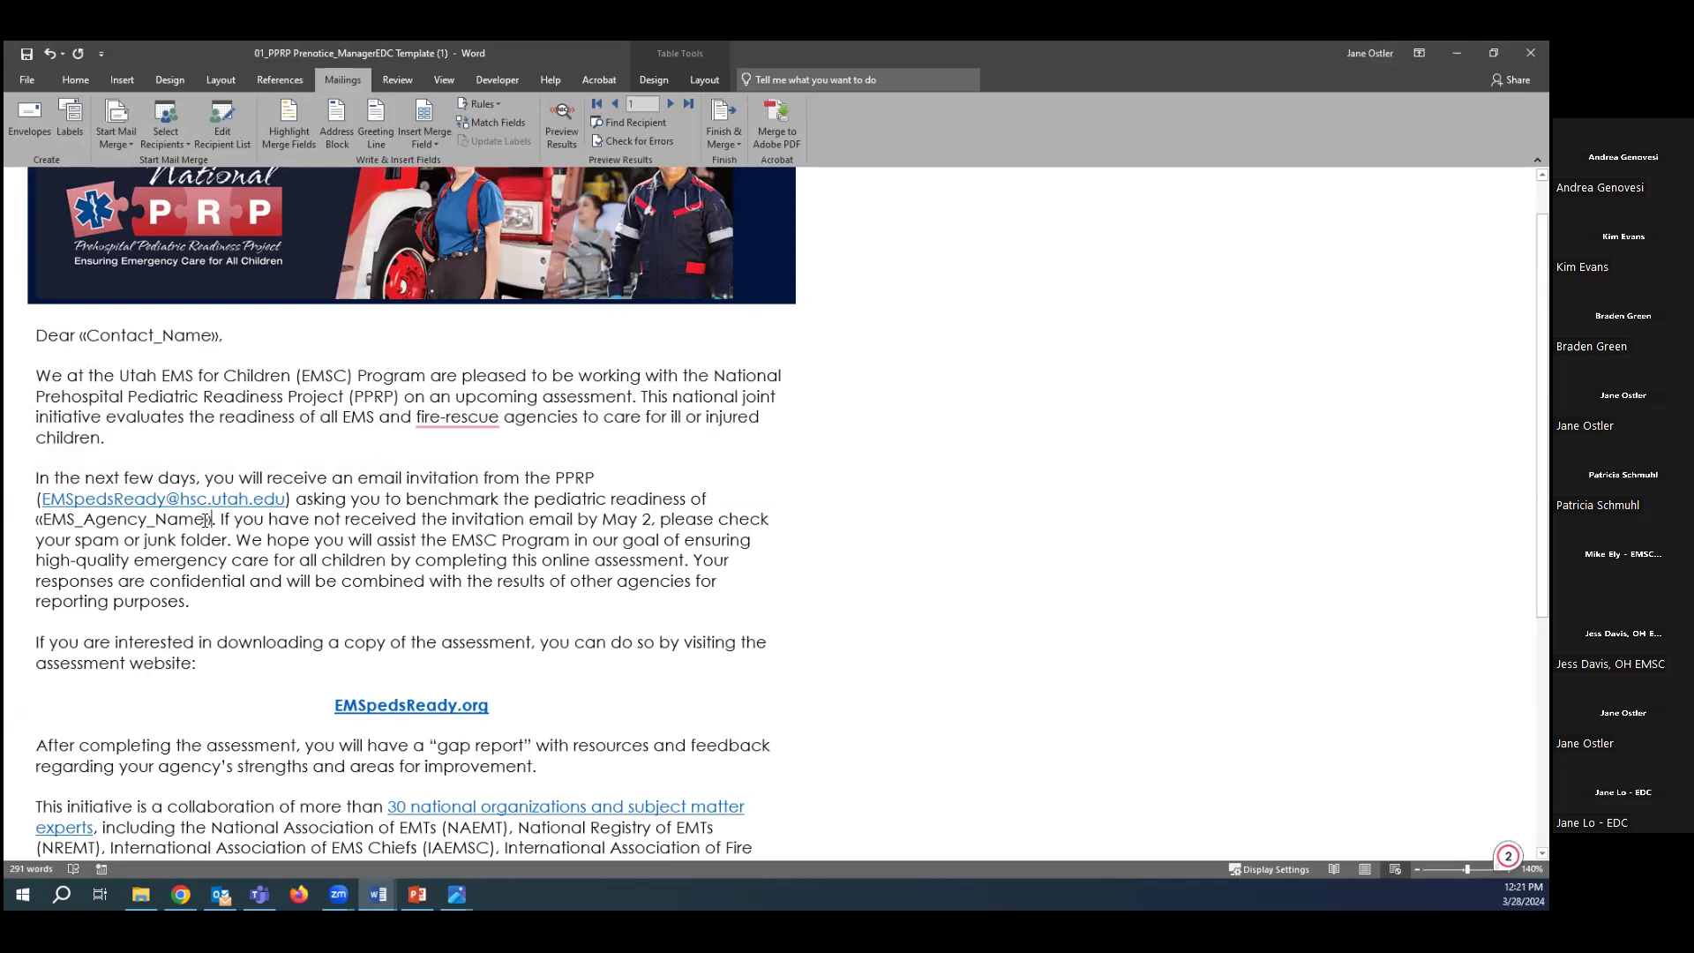
pyautogui.scroll(1, 501, 510)
pyautogui.scroll(-7, 500, 511)
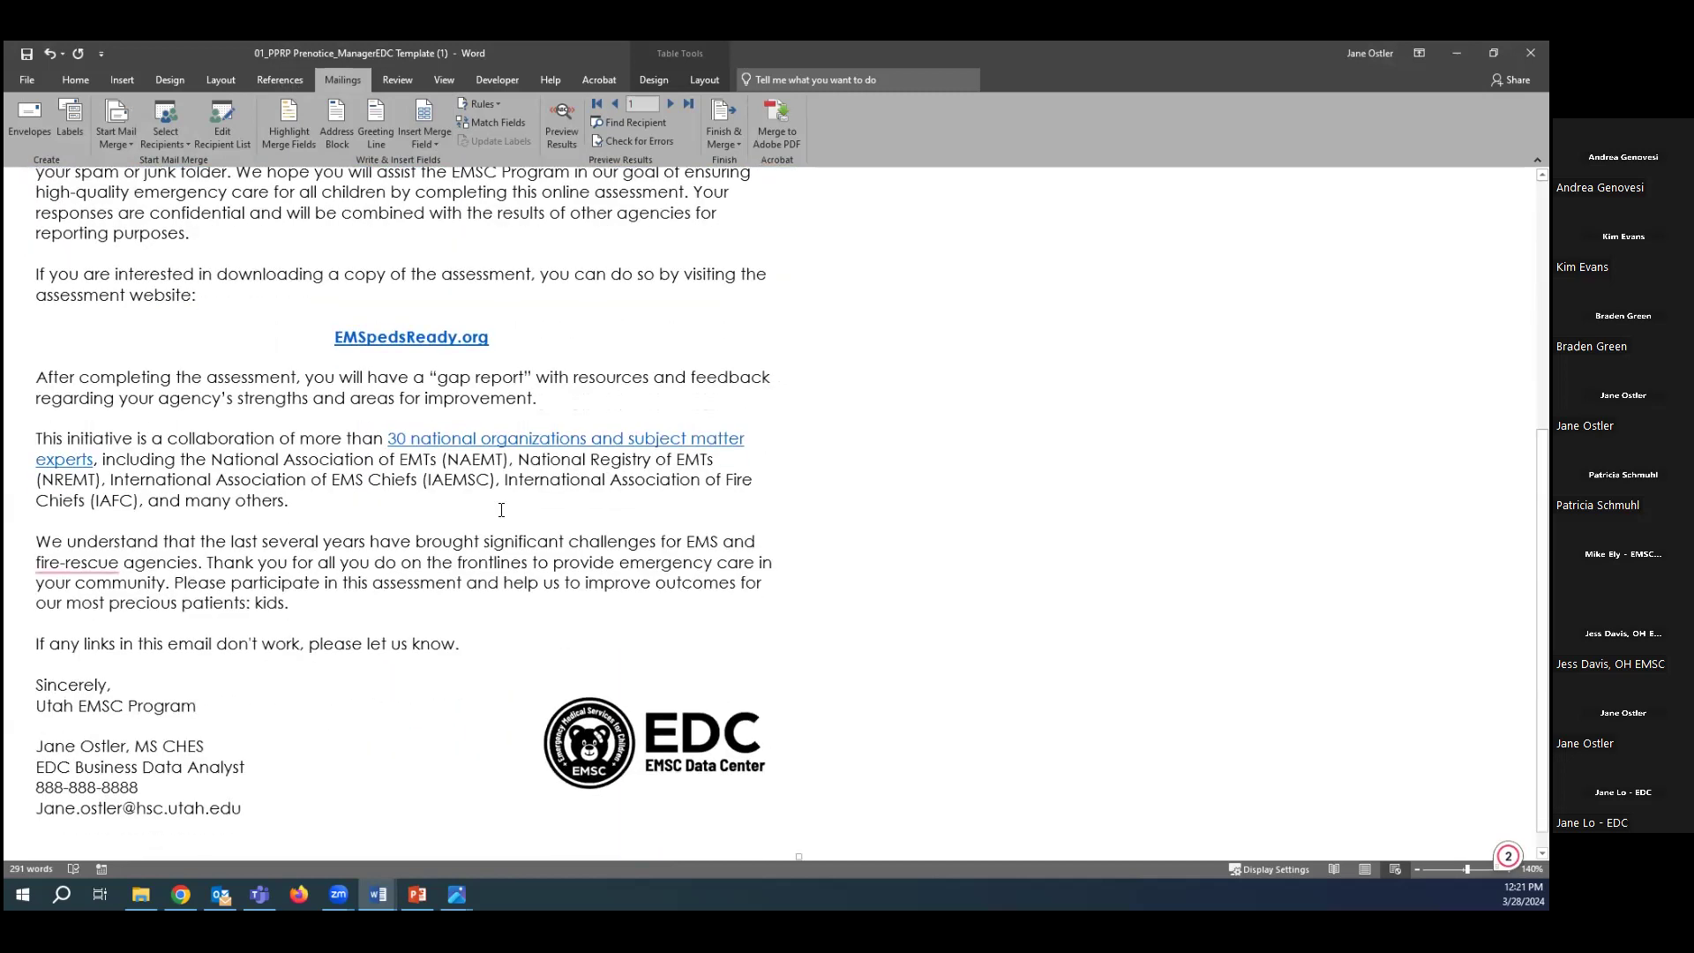
pyautogui.scroll(7, 501, 510)
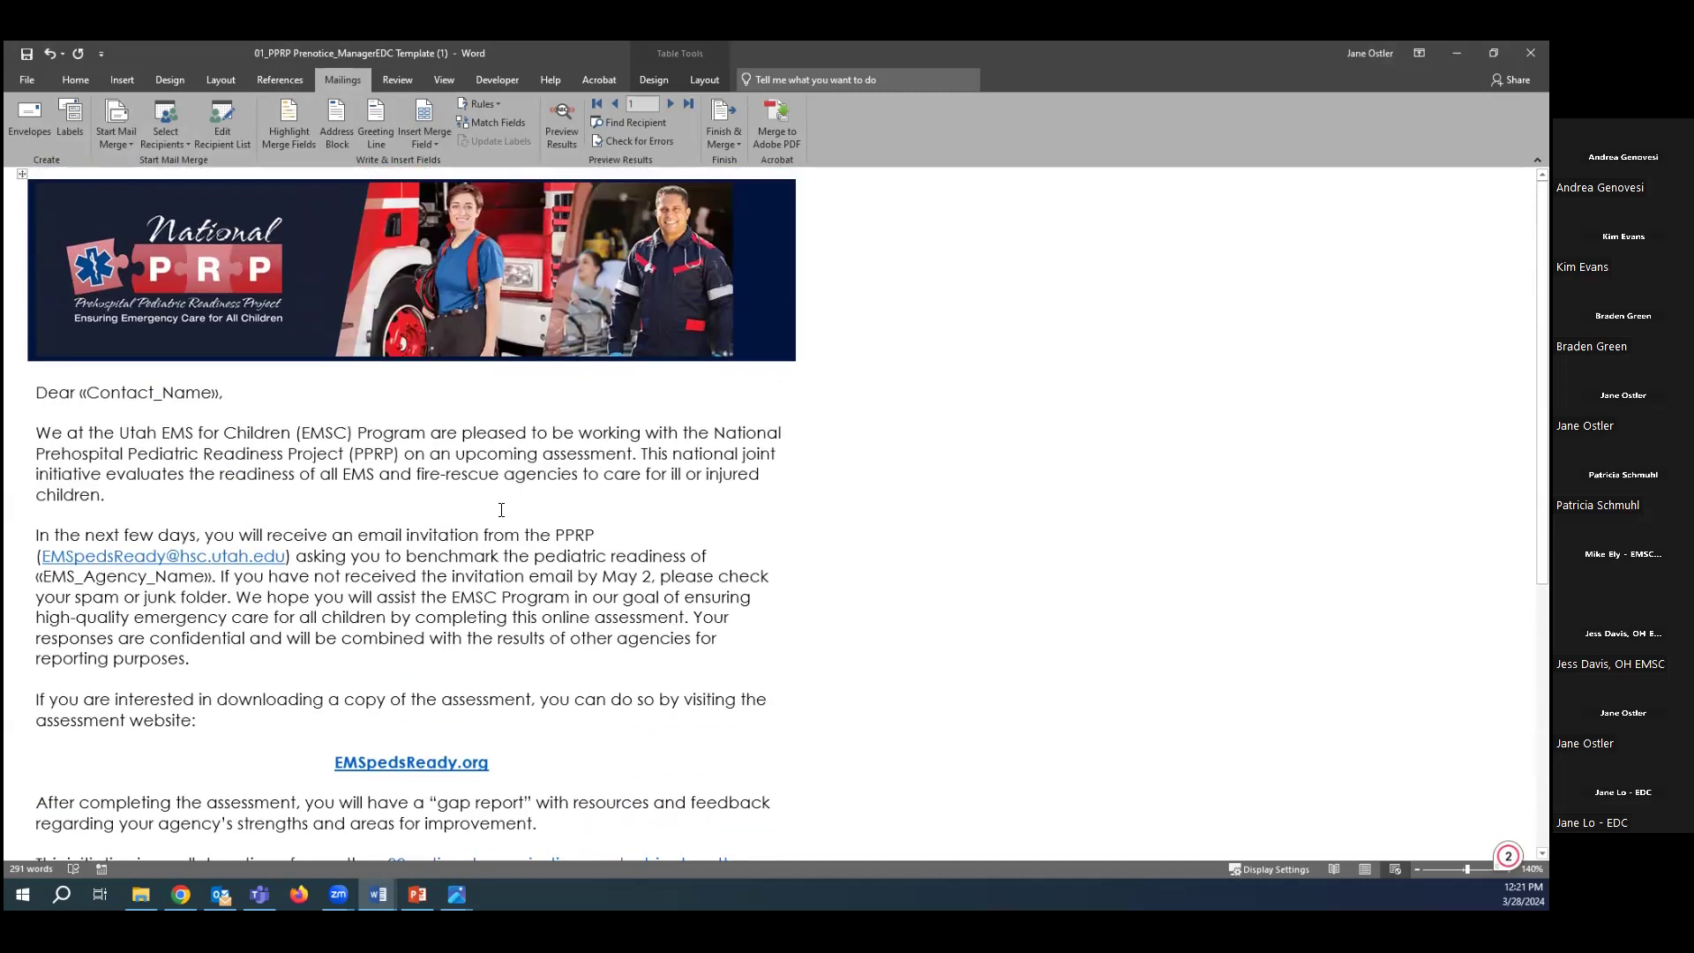
# Preview the merged letter and step forward through records 1 to 6, checking the merged agency name.
pyautogui.click(560, 123)
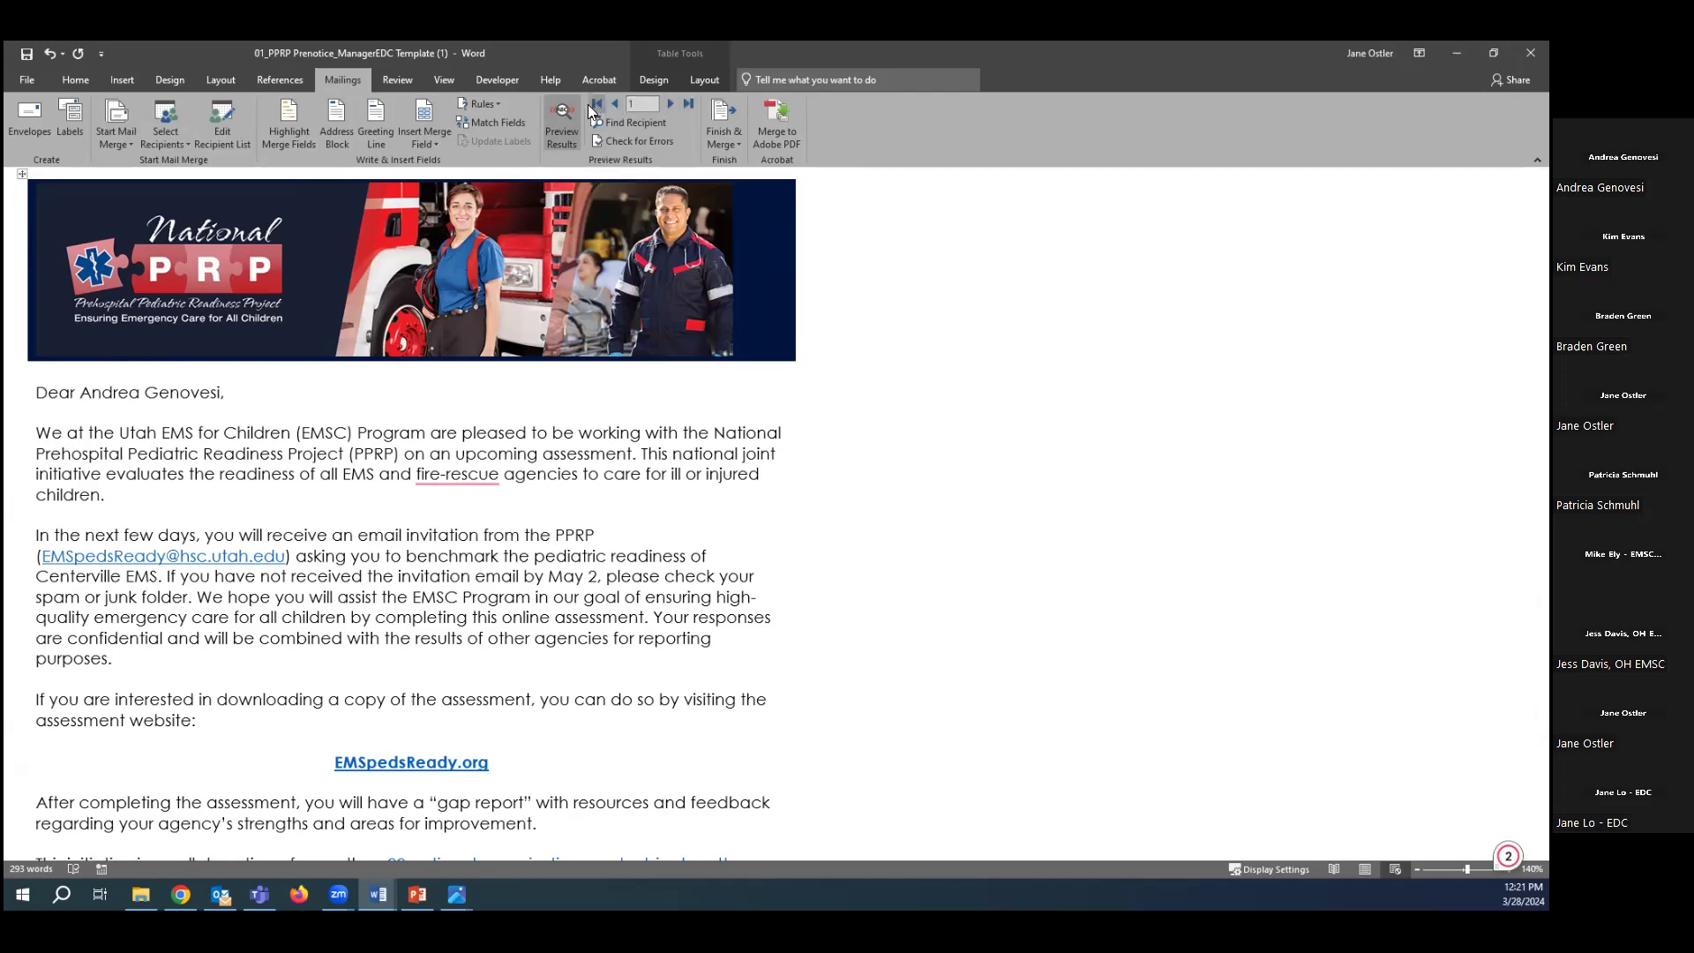
pyautogui.click(672, 105)
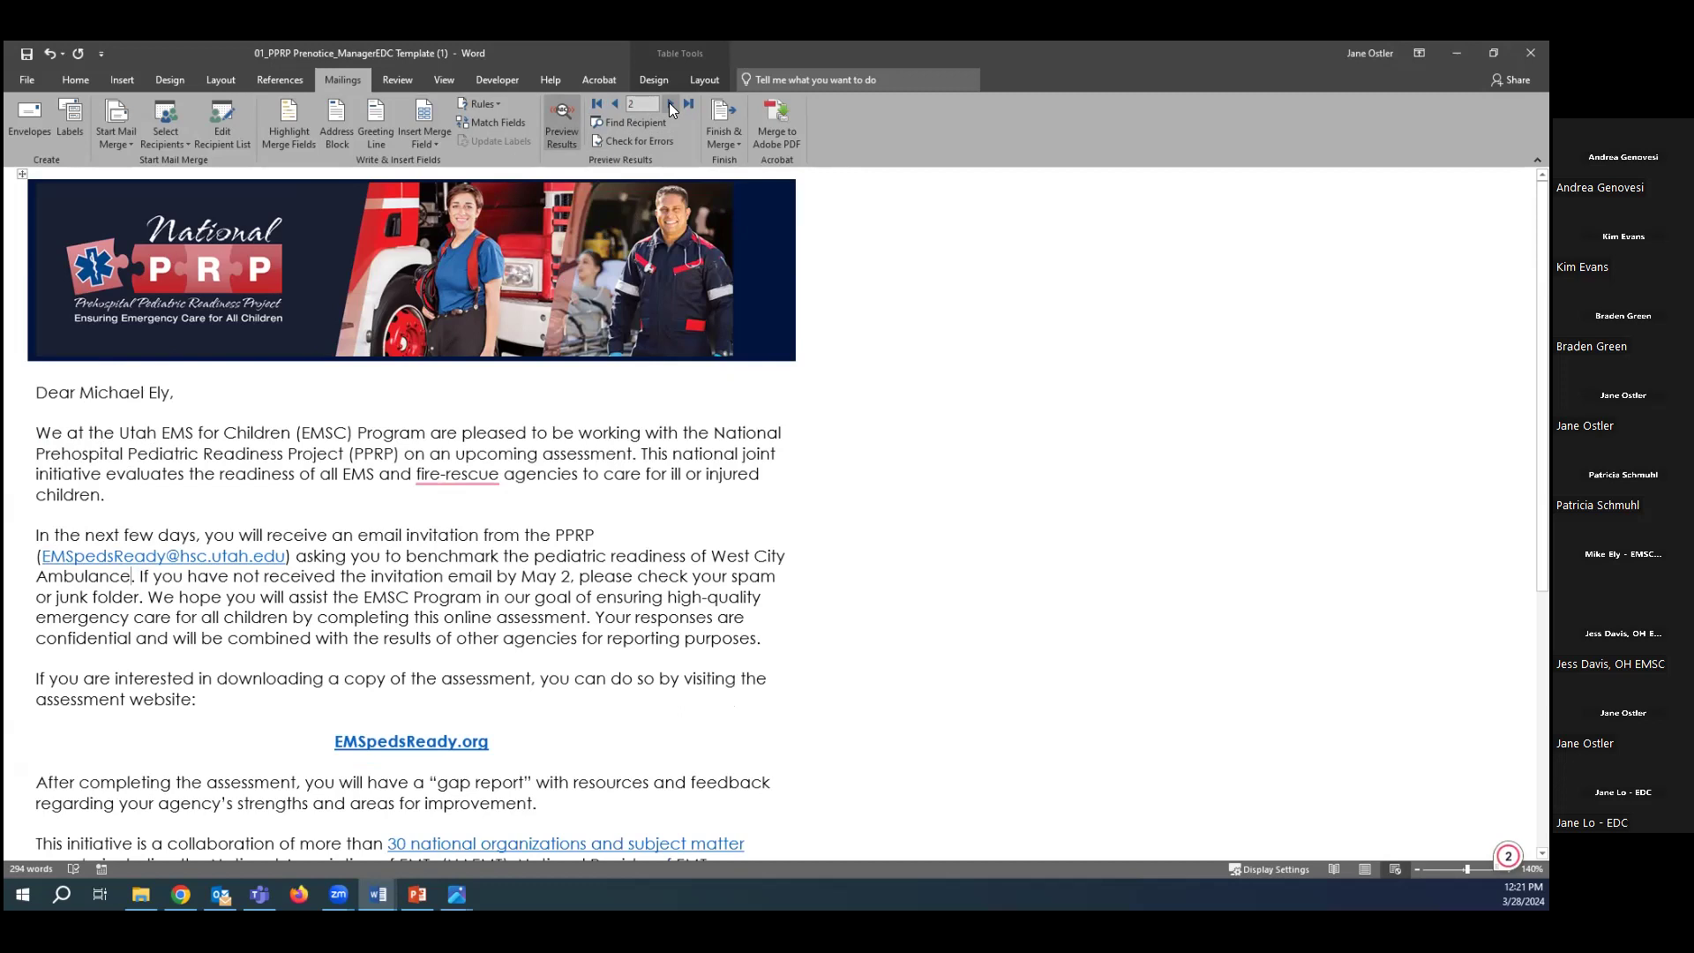
pyautogui.click(672, 105)
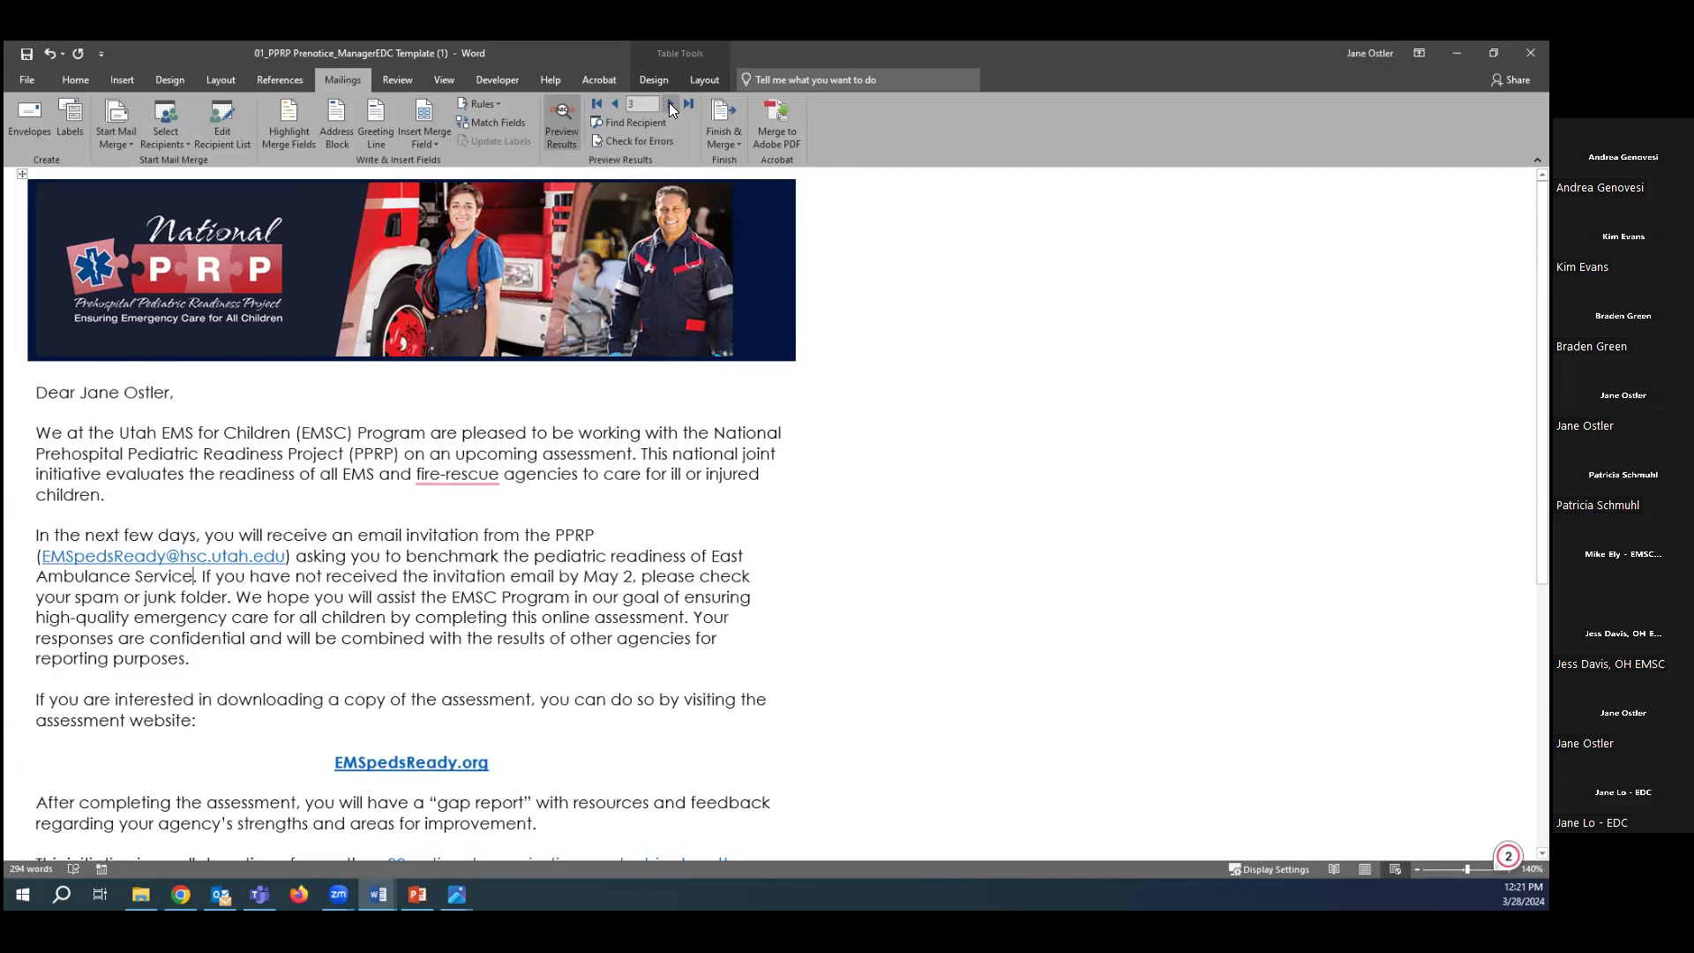
pyautogui.click(672, 105)
pyautogui.click(671, 105)
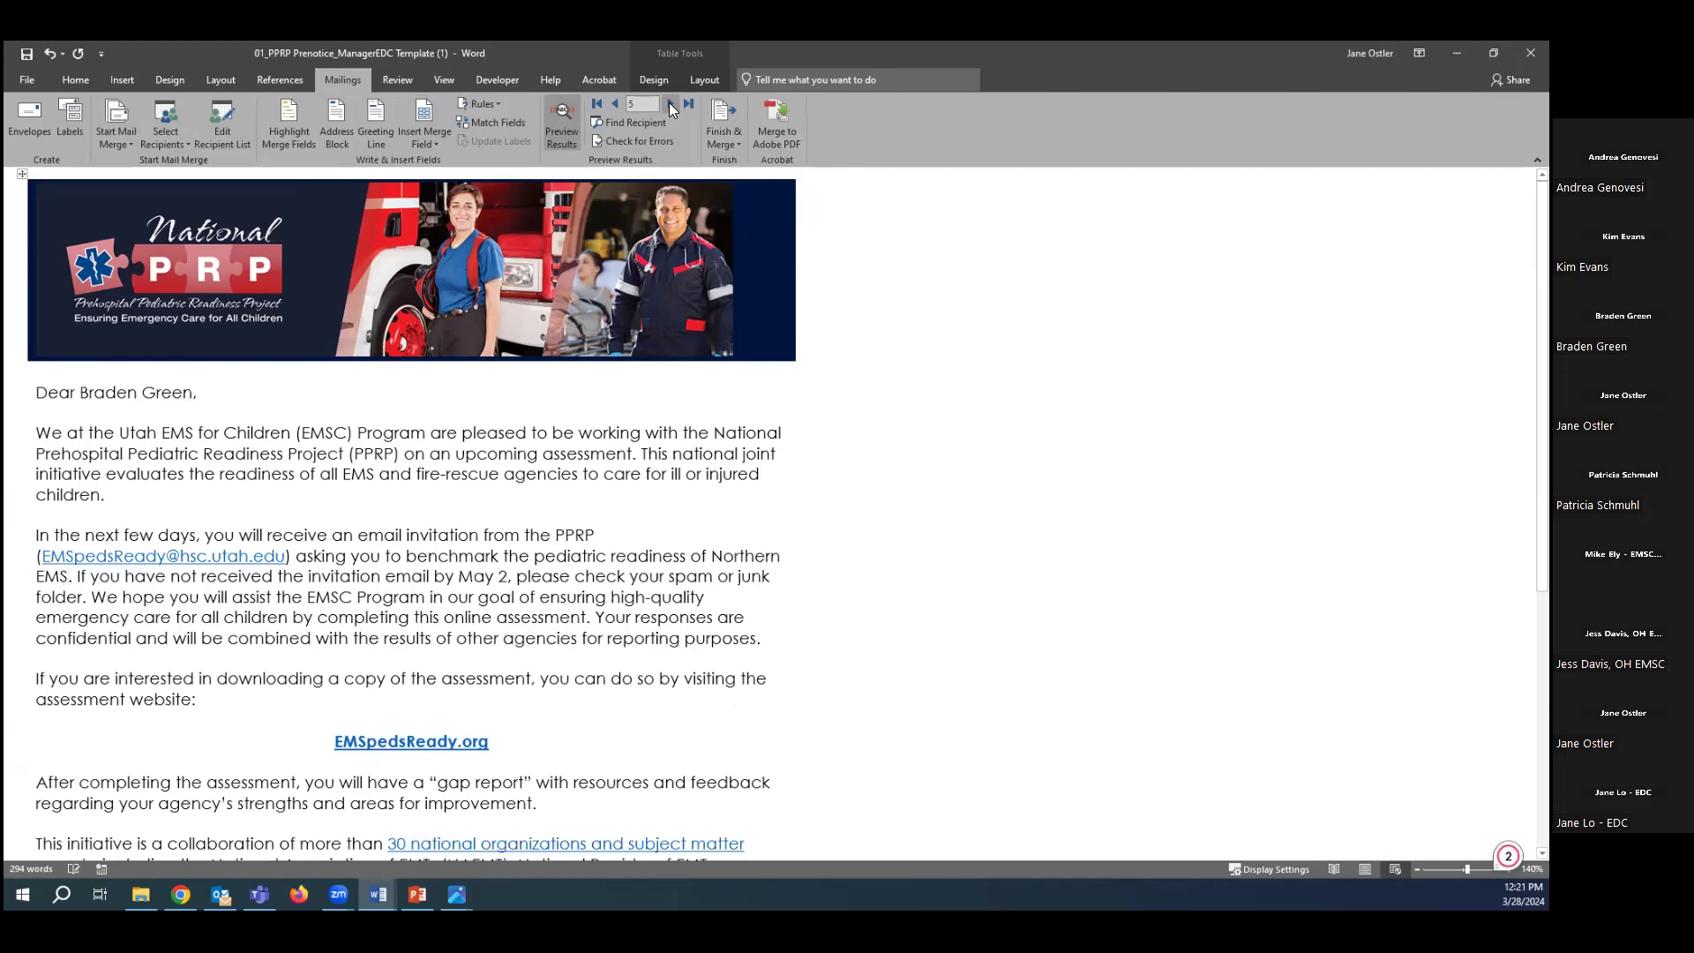
pyautogui.click(672, 105)
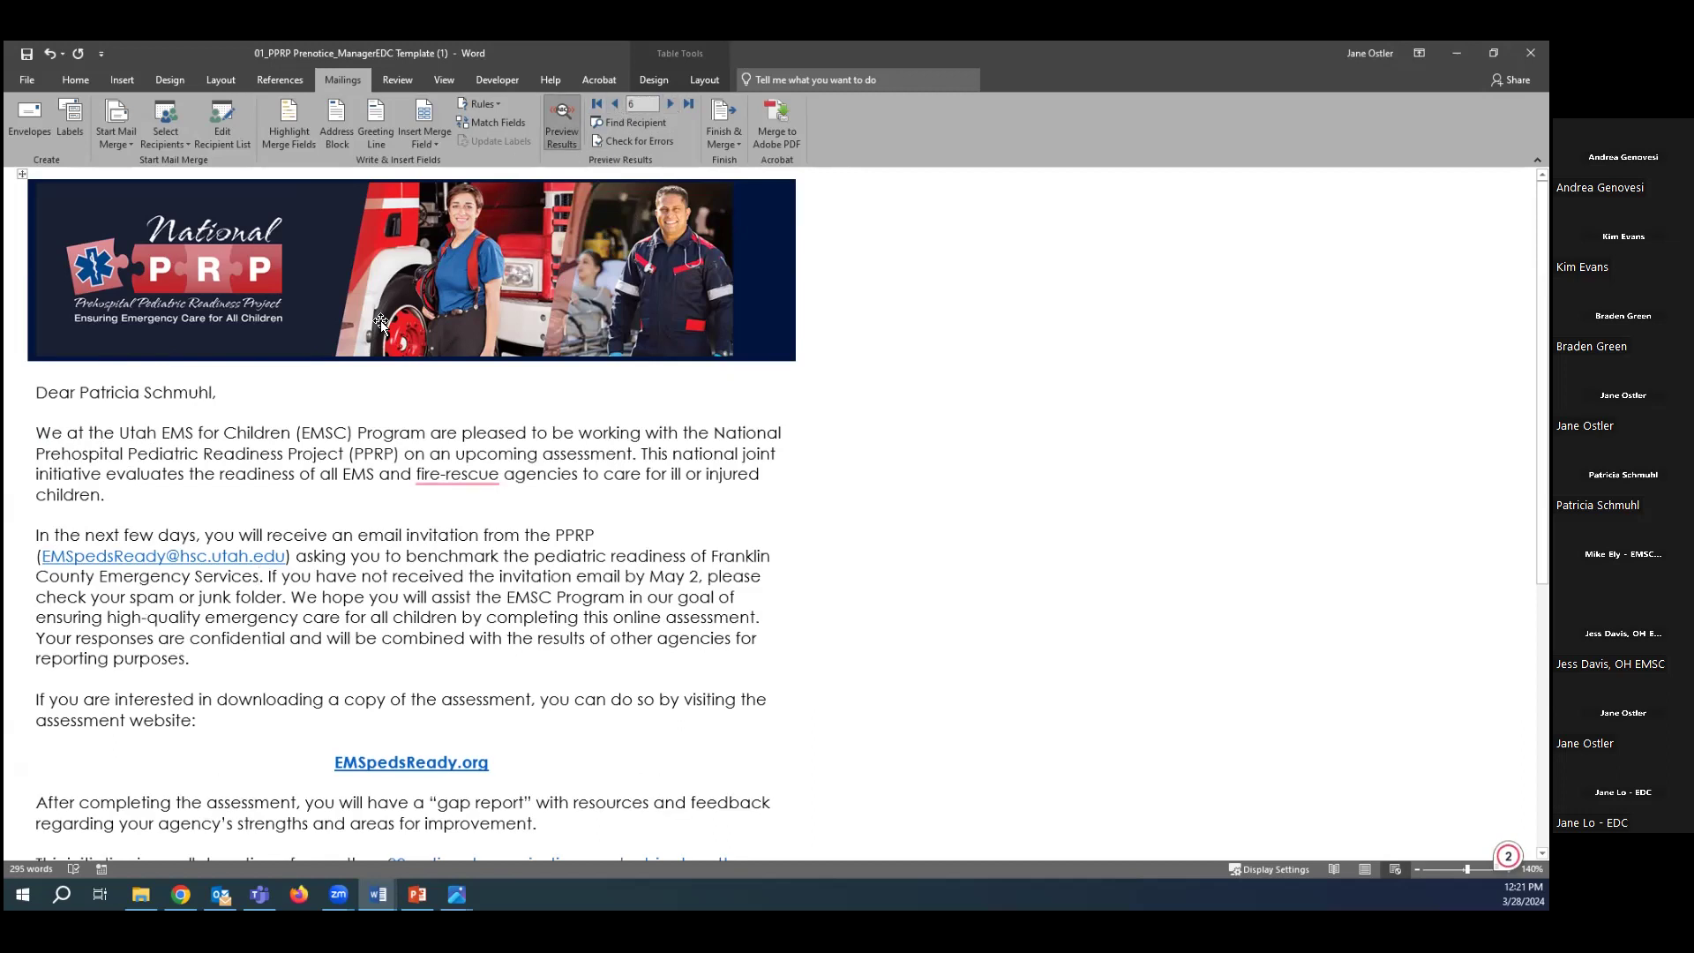
pyautogui.moveTo(35, 575); pyautogui.dragTo(258, 575)
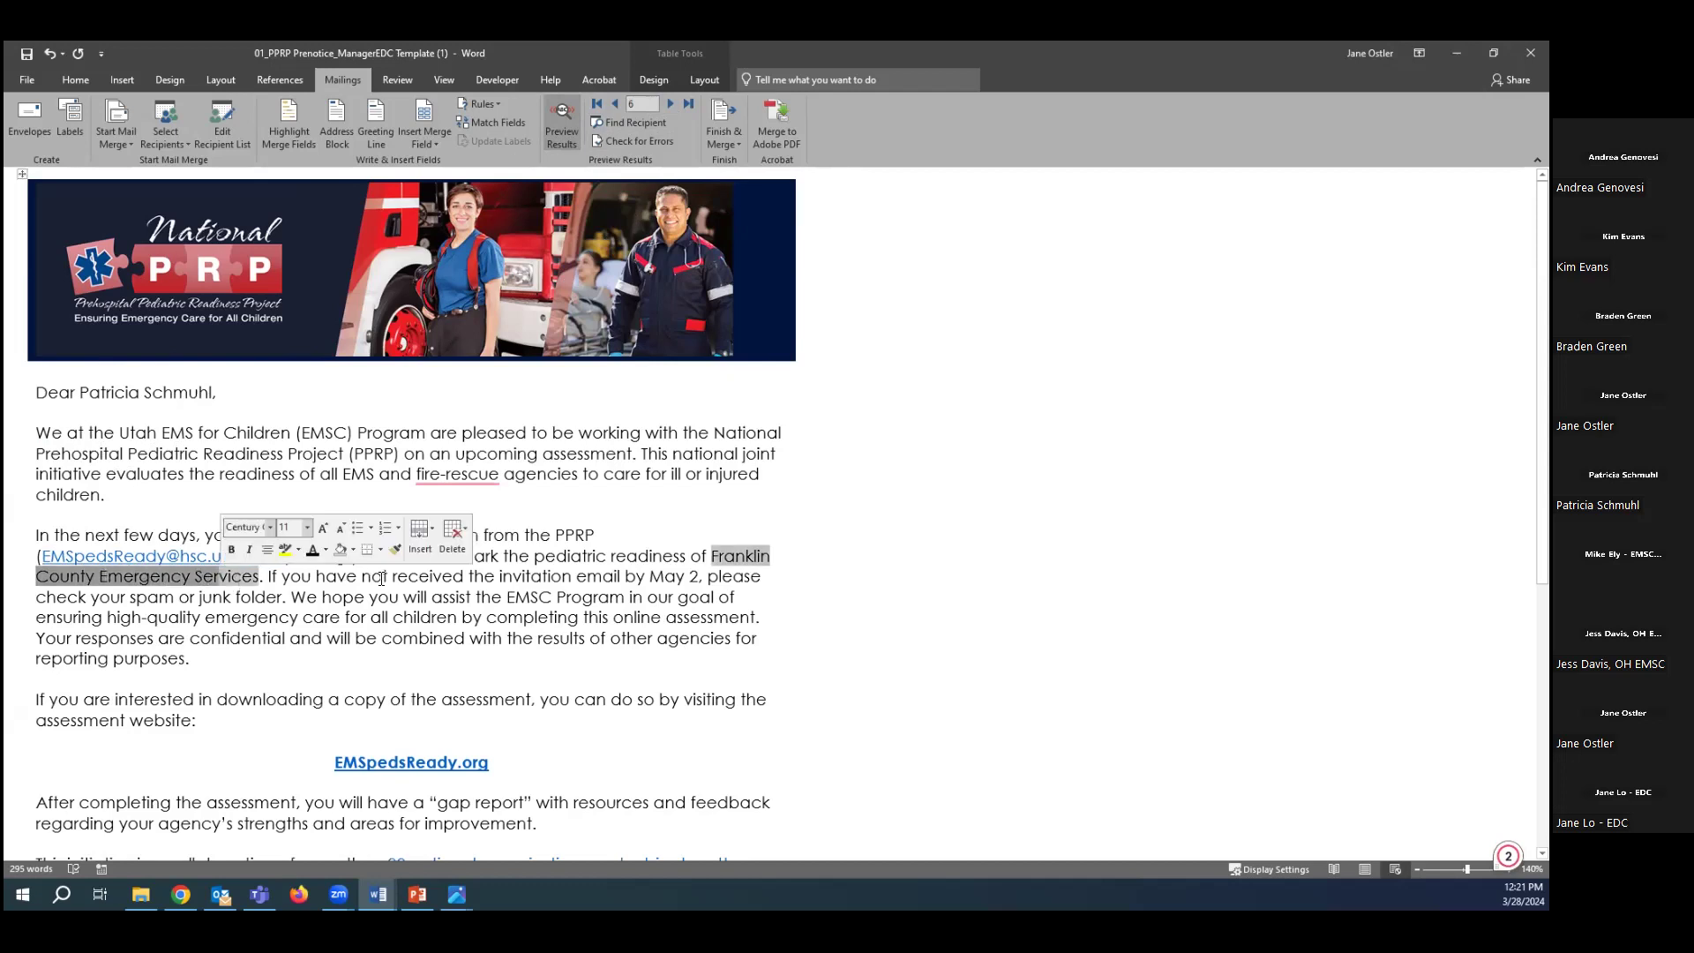
pyautogui.click(688, 556)
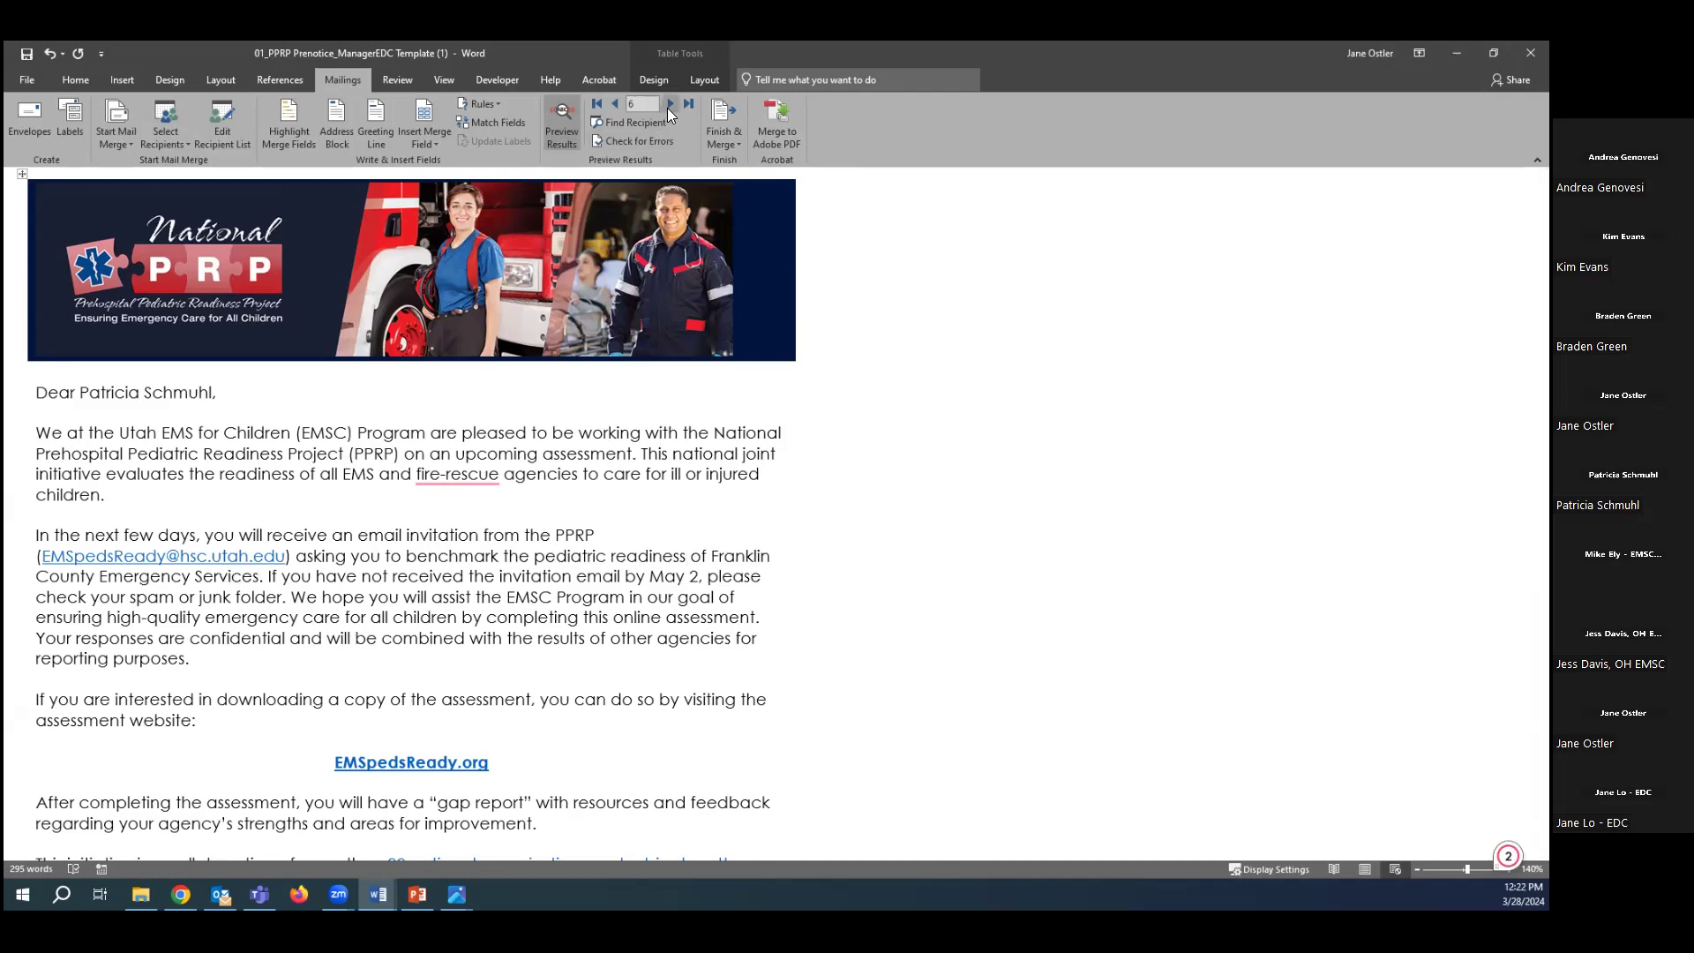
# Step back through the previewed records to record 1.
pyautogui.click(616, 105)
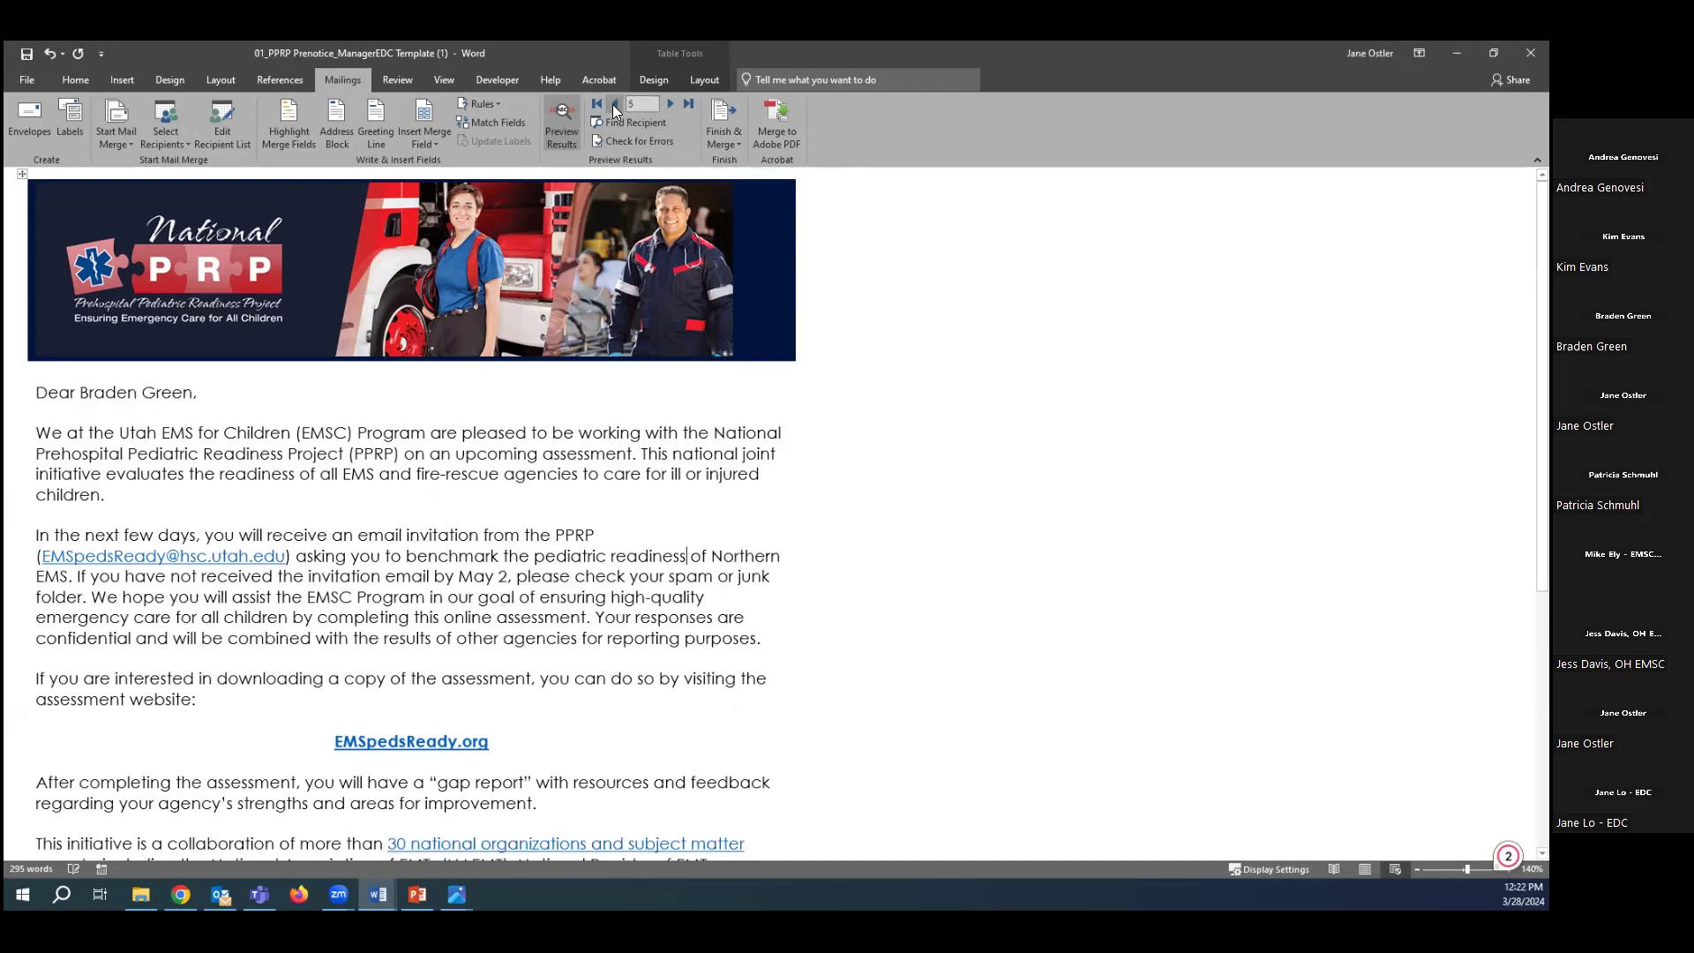
pyautogui.click(616, 105)
pyautogui.click(616, 105)
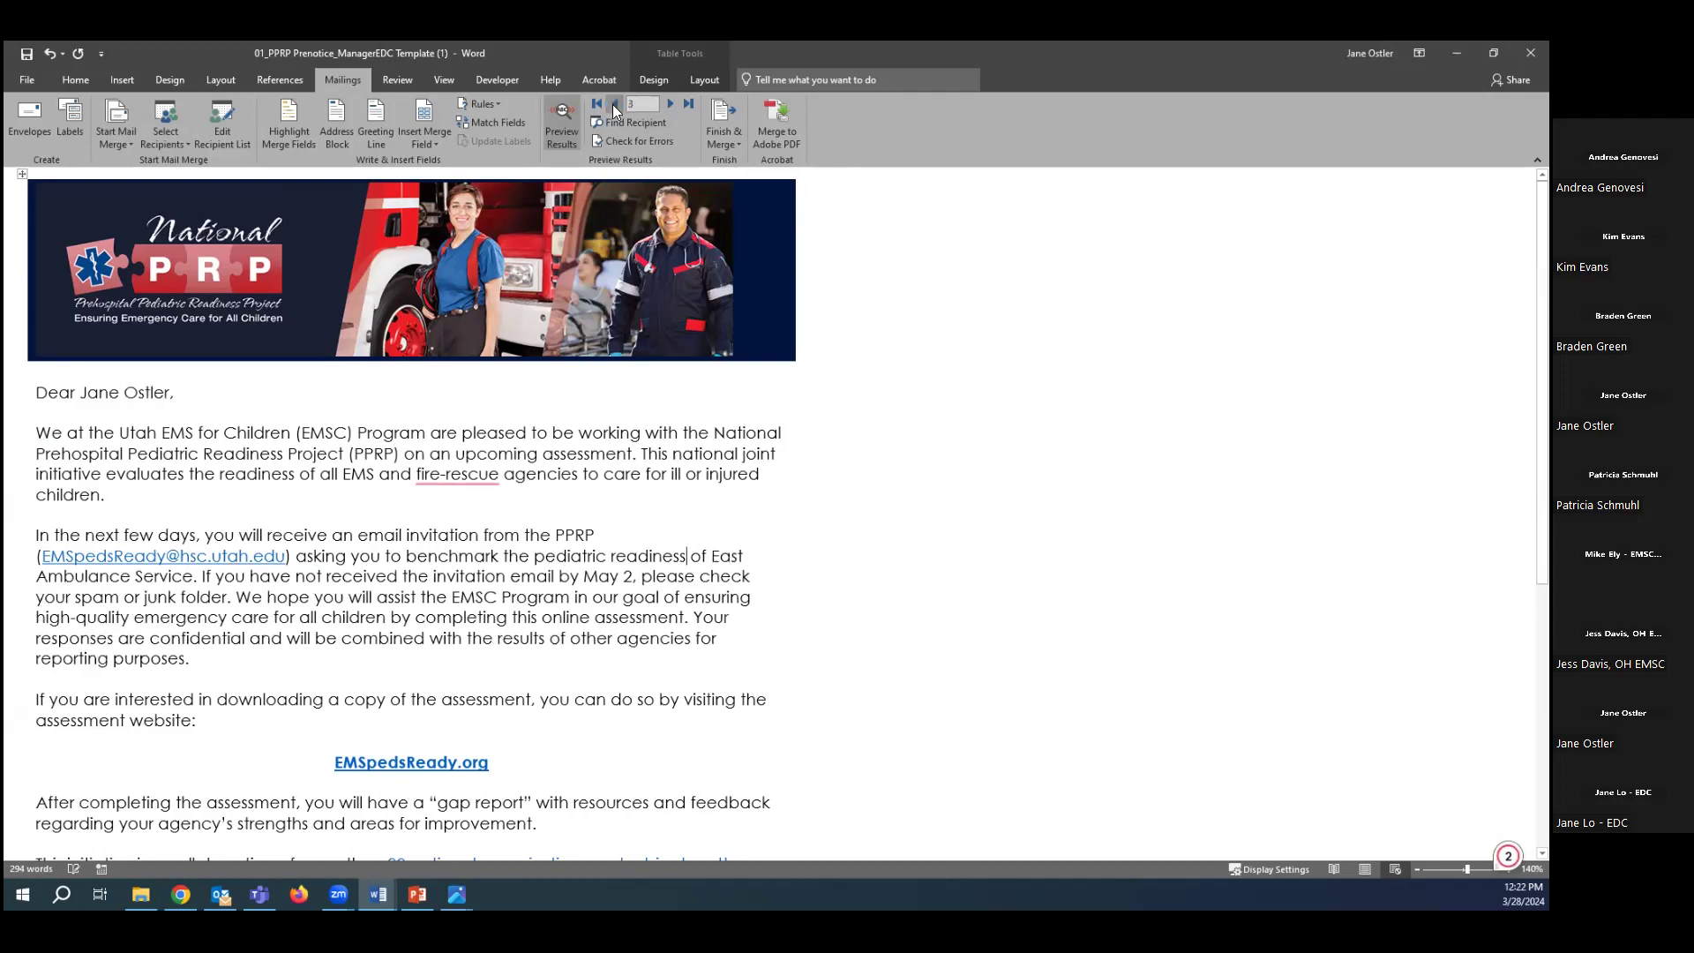
pyautogui.click(616, 105)
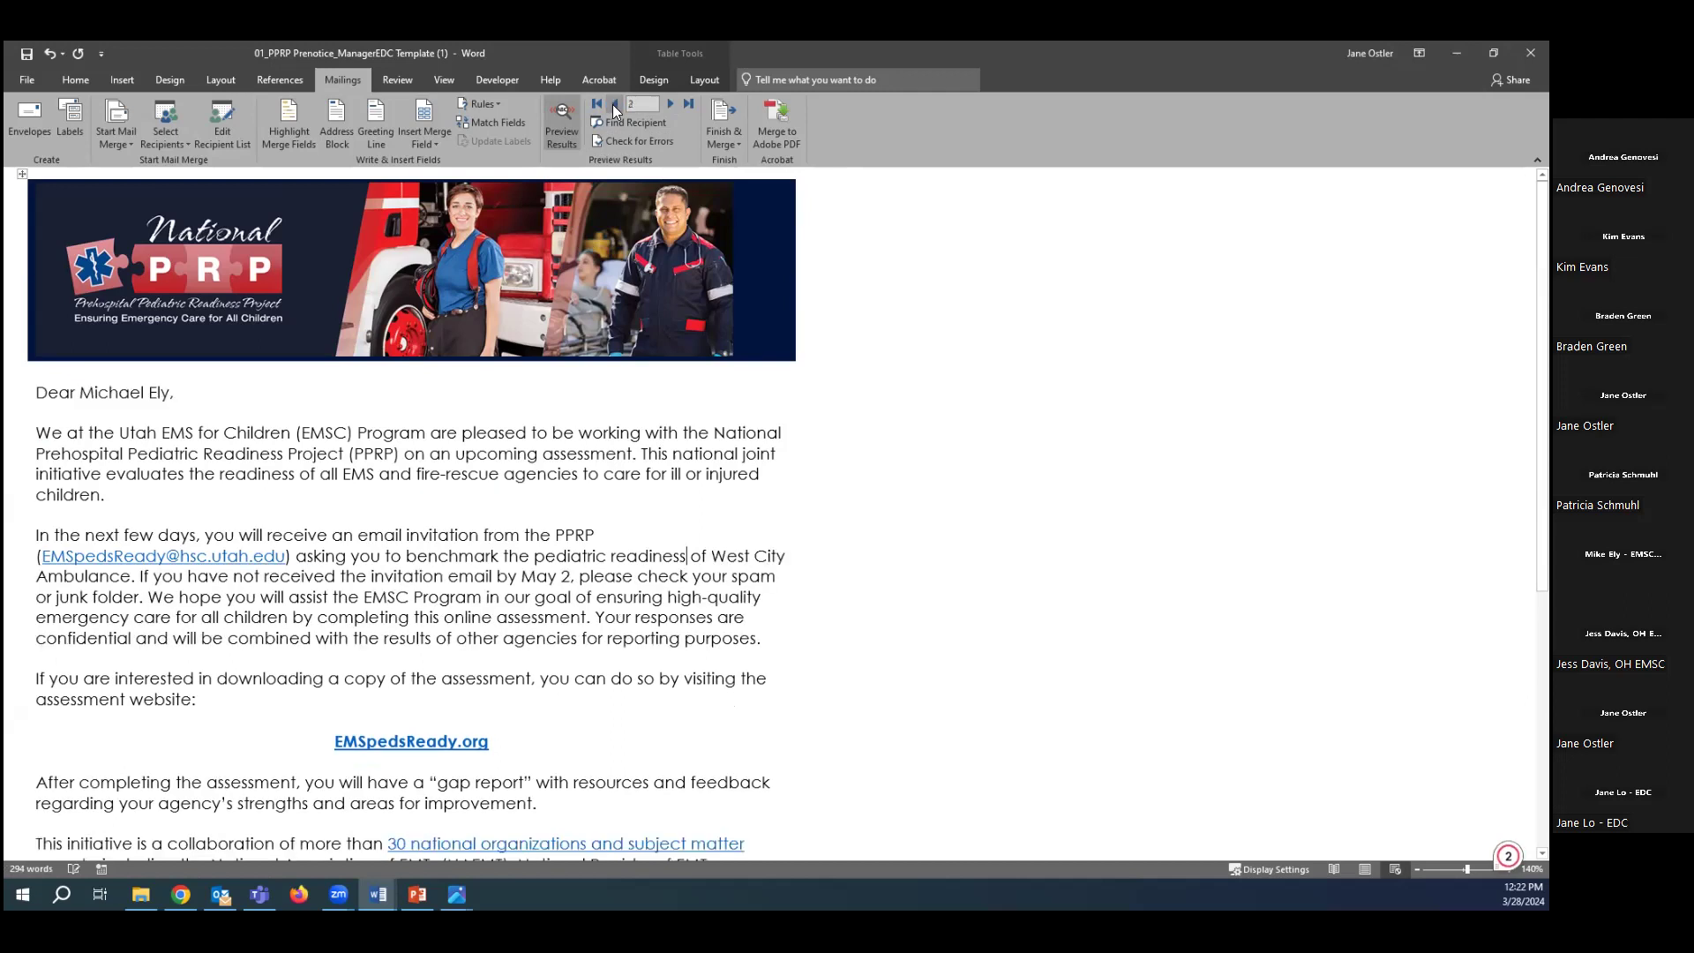
pyautogui.click(616, 105)
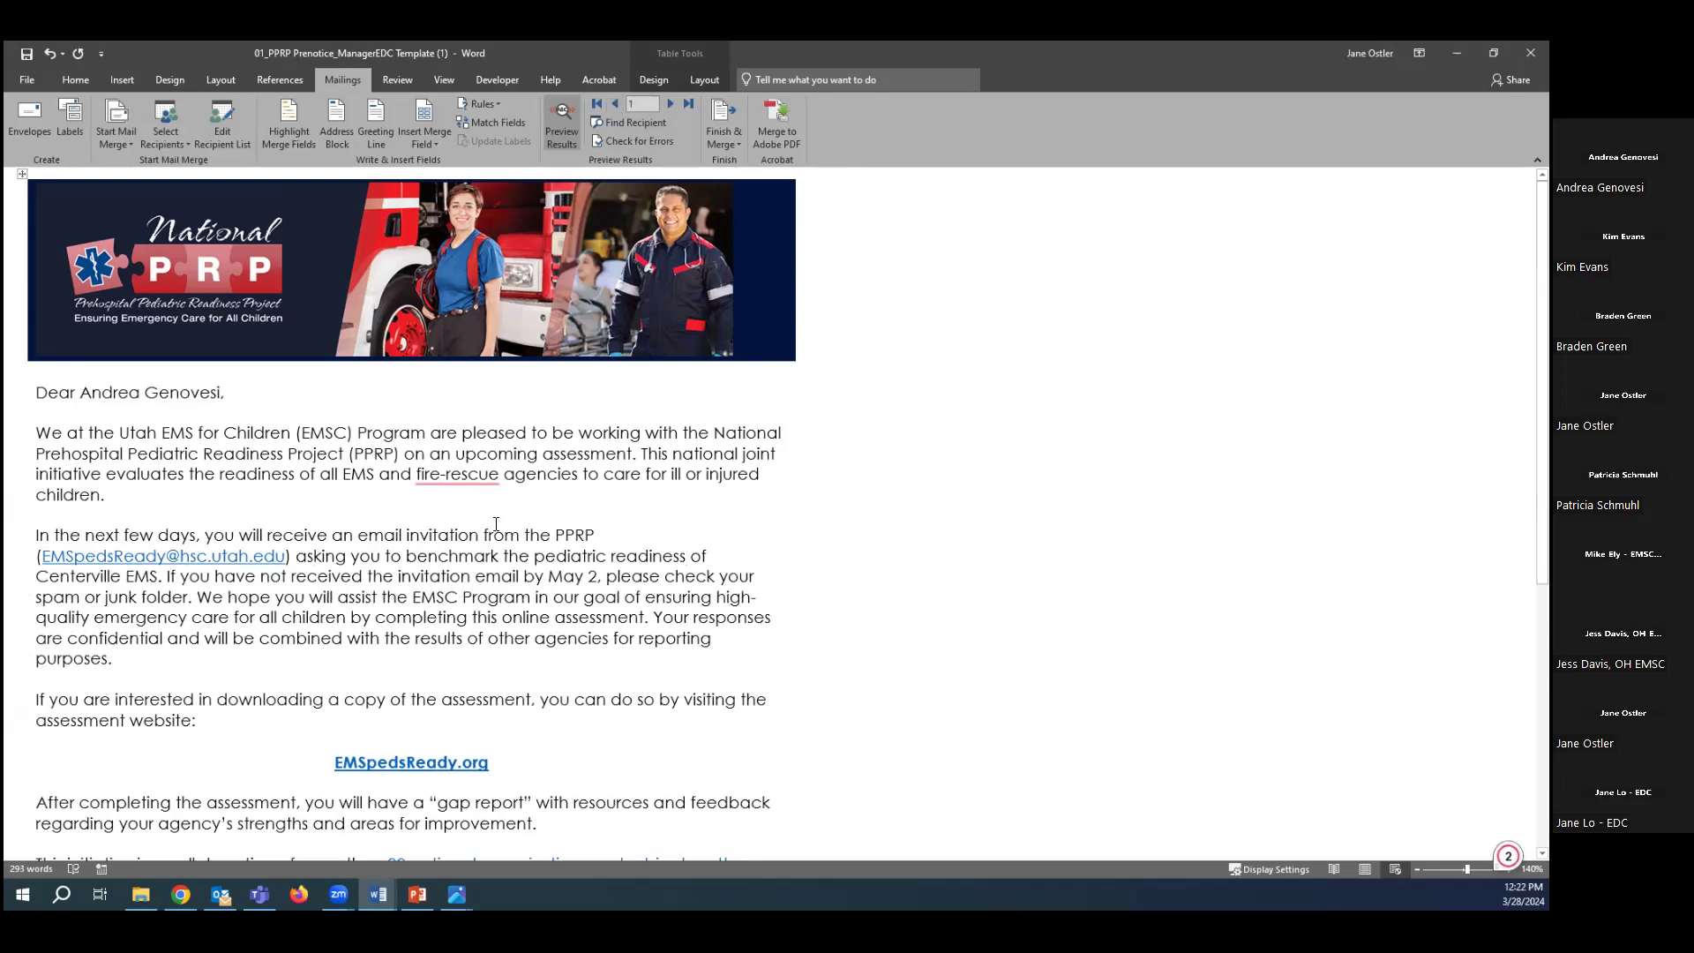
# Merge to e-mail addressed to Contact_Email, subject 'Transform Your Agency's Pediatric Emergency Care', in HTML format.
pyautogui.click(720, 136)
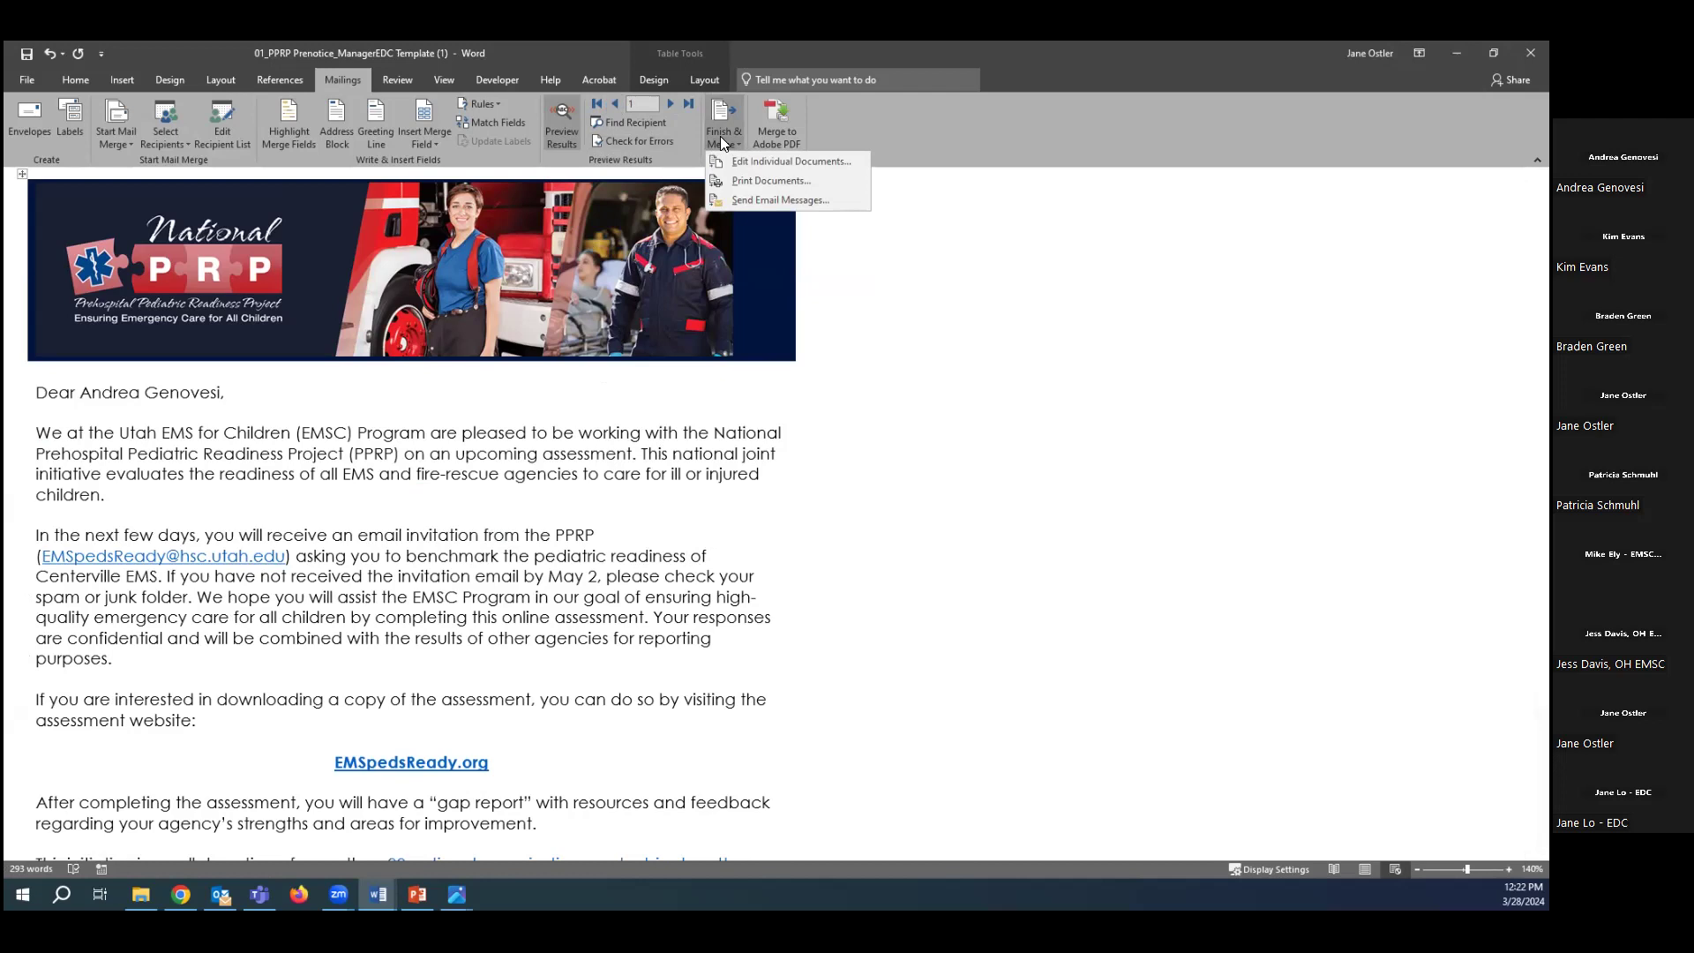
pyautogui.click(765, 200)
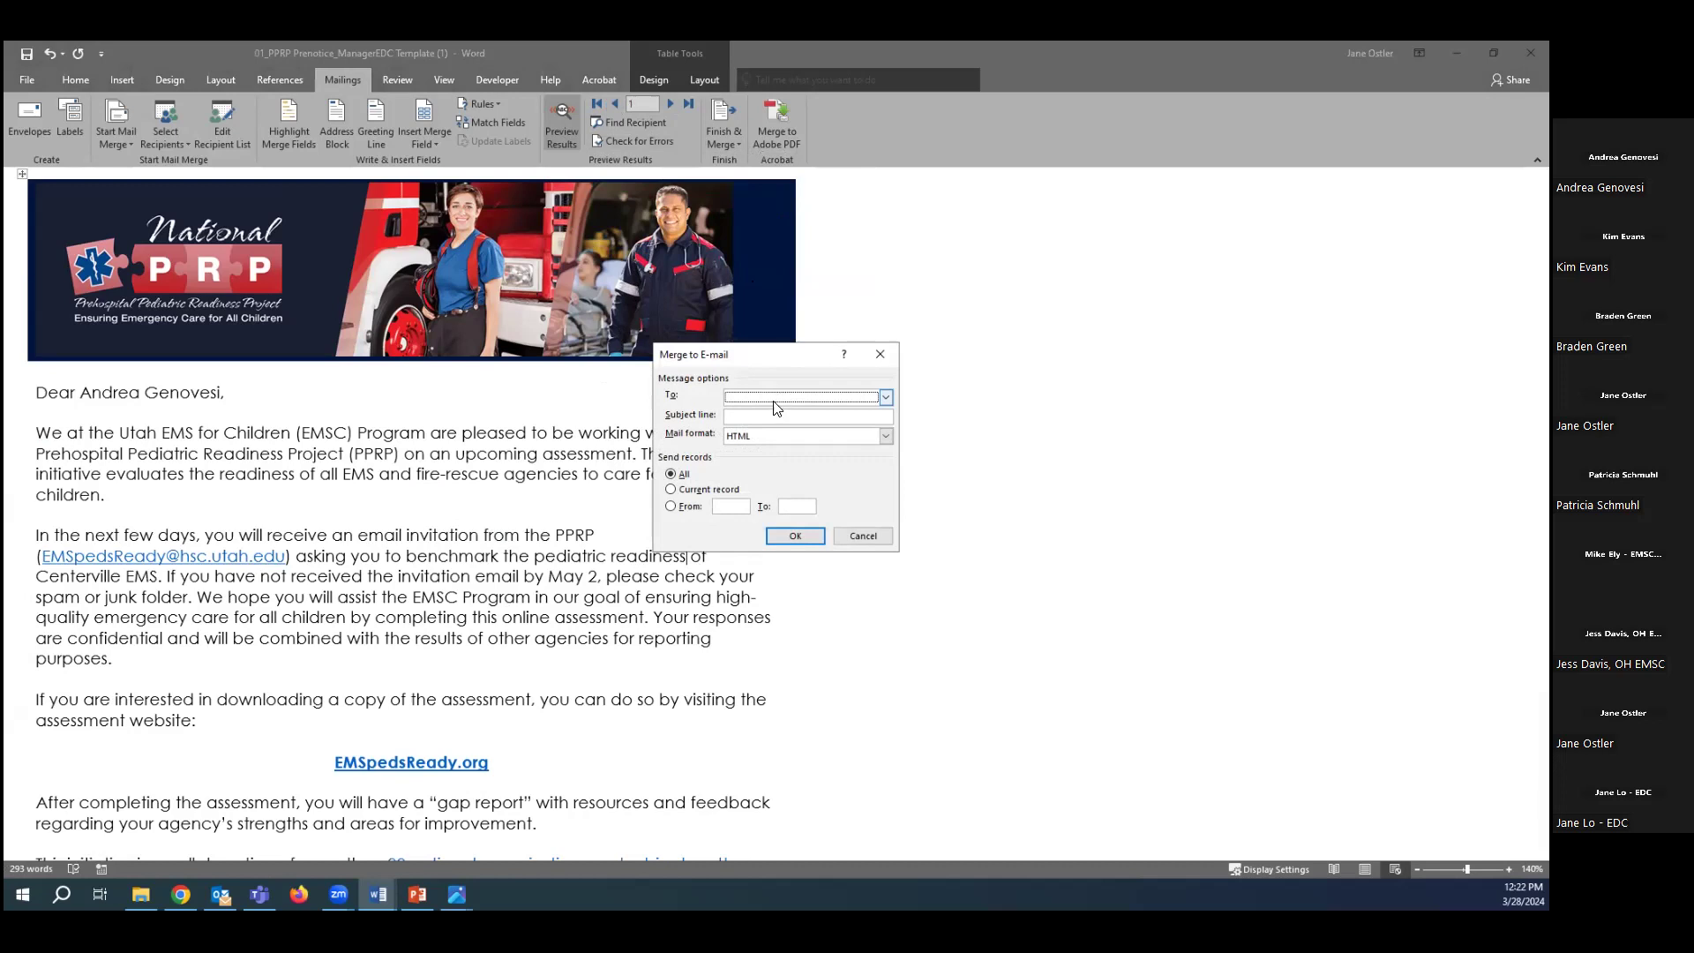
pyautogui.click(886, 399)
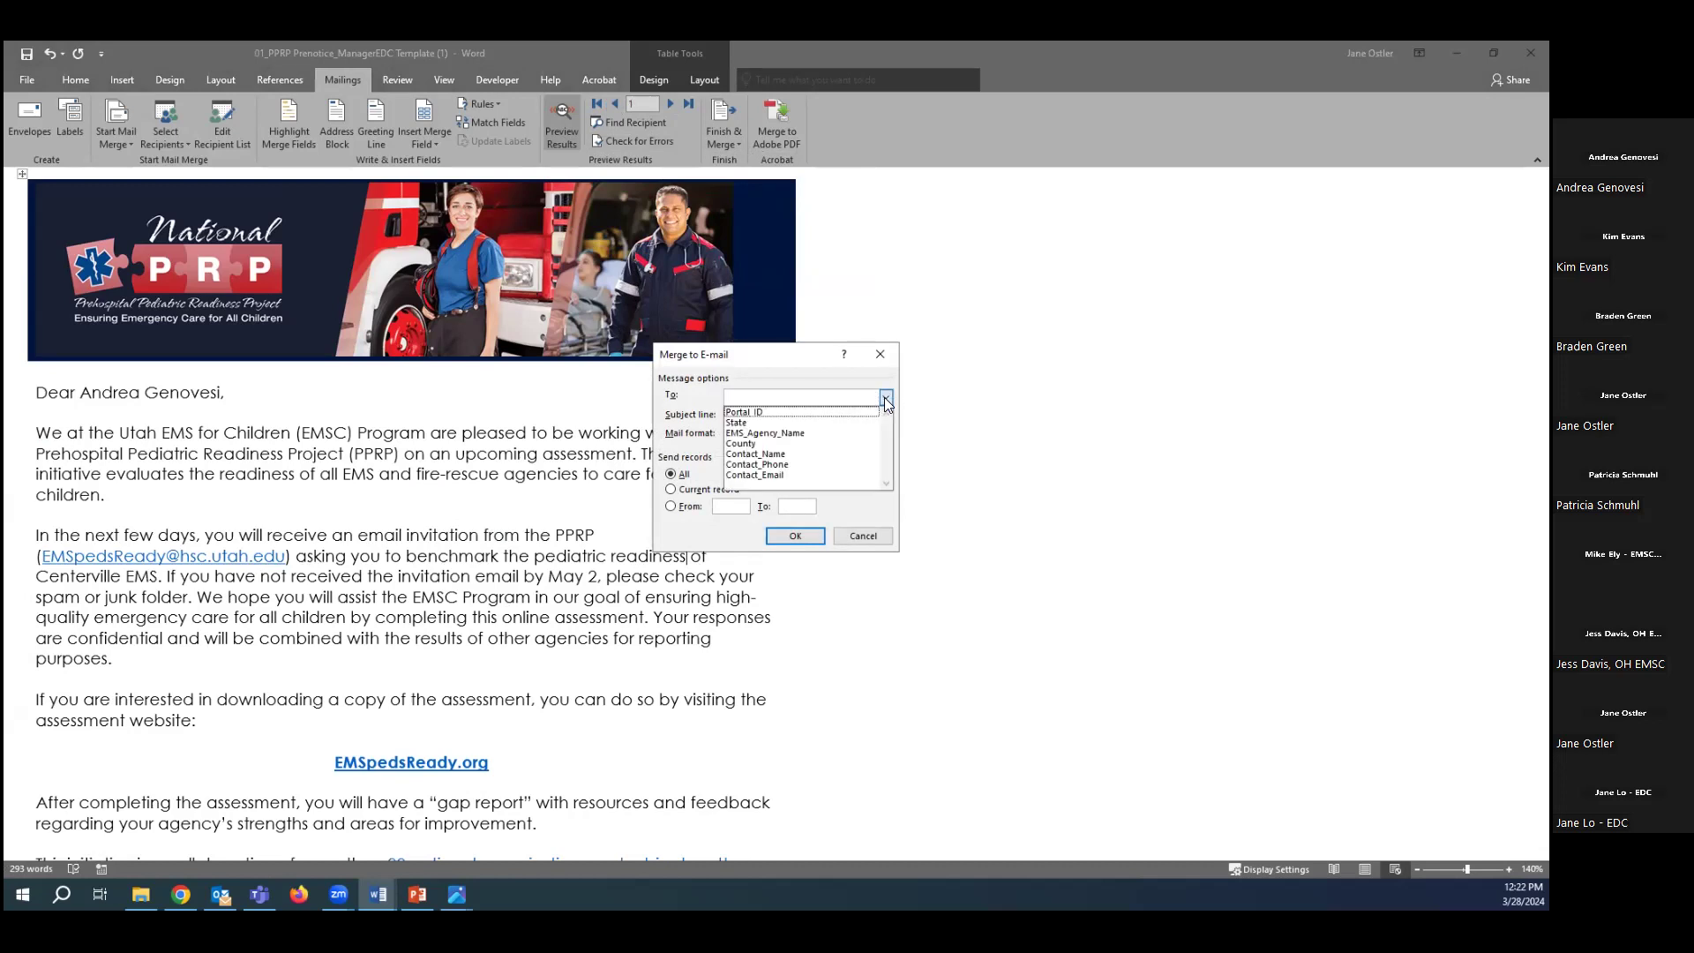
pyautogui.click(777, 476)
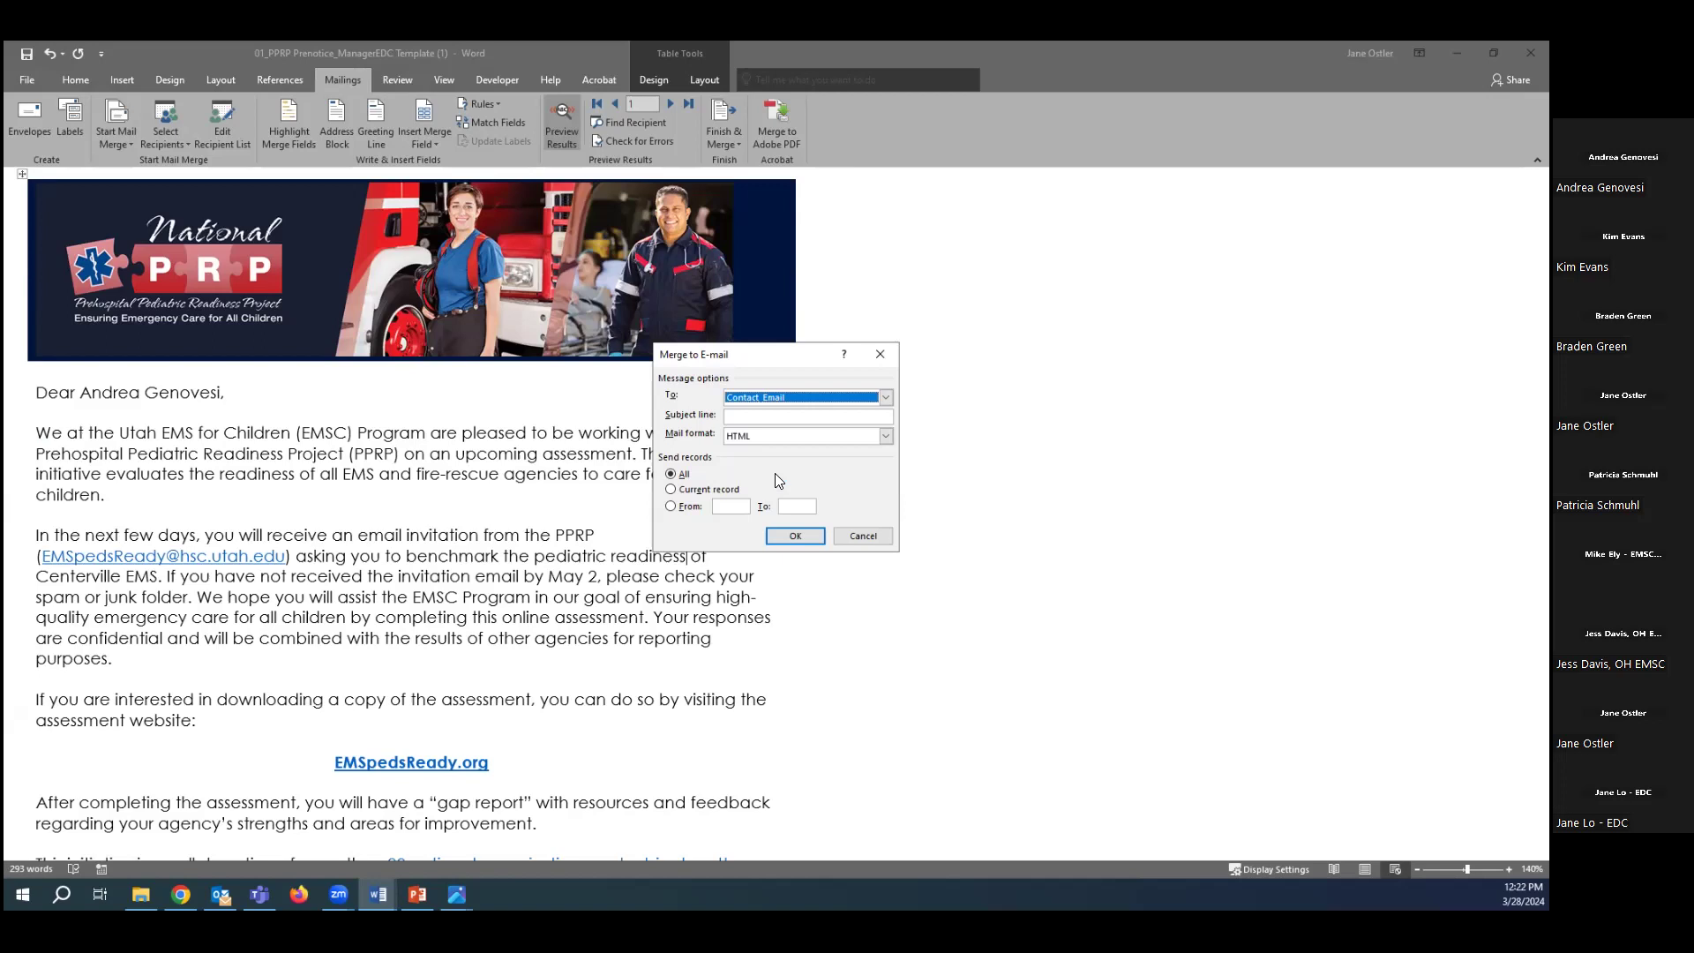
pyautogui.click(798, 420)
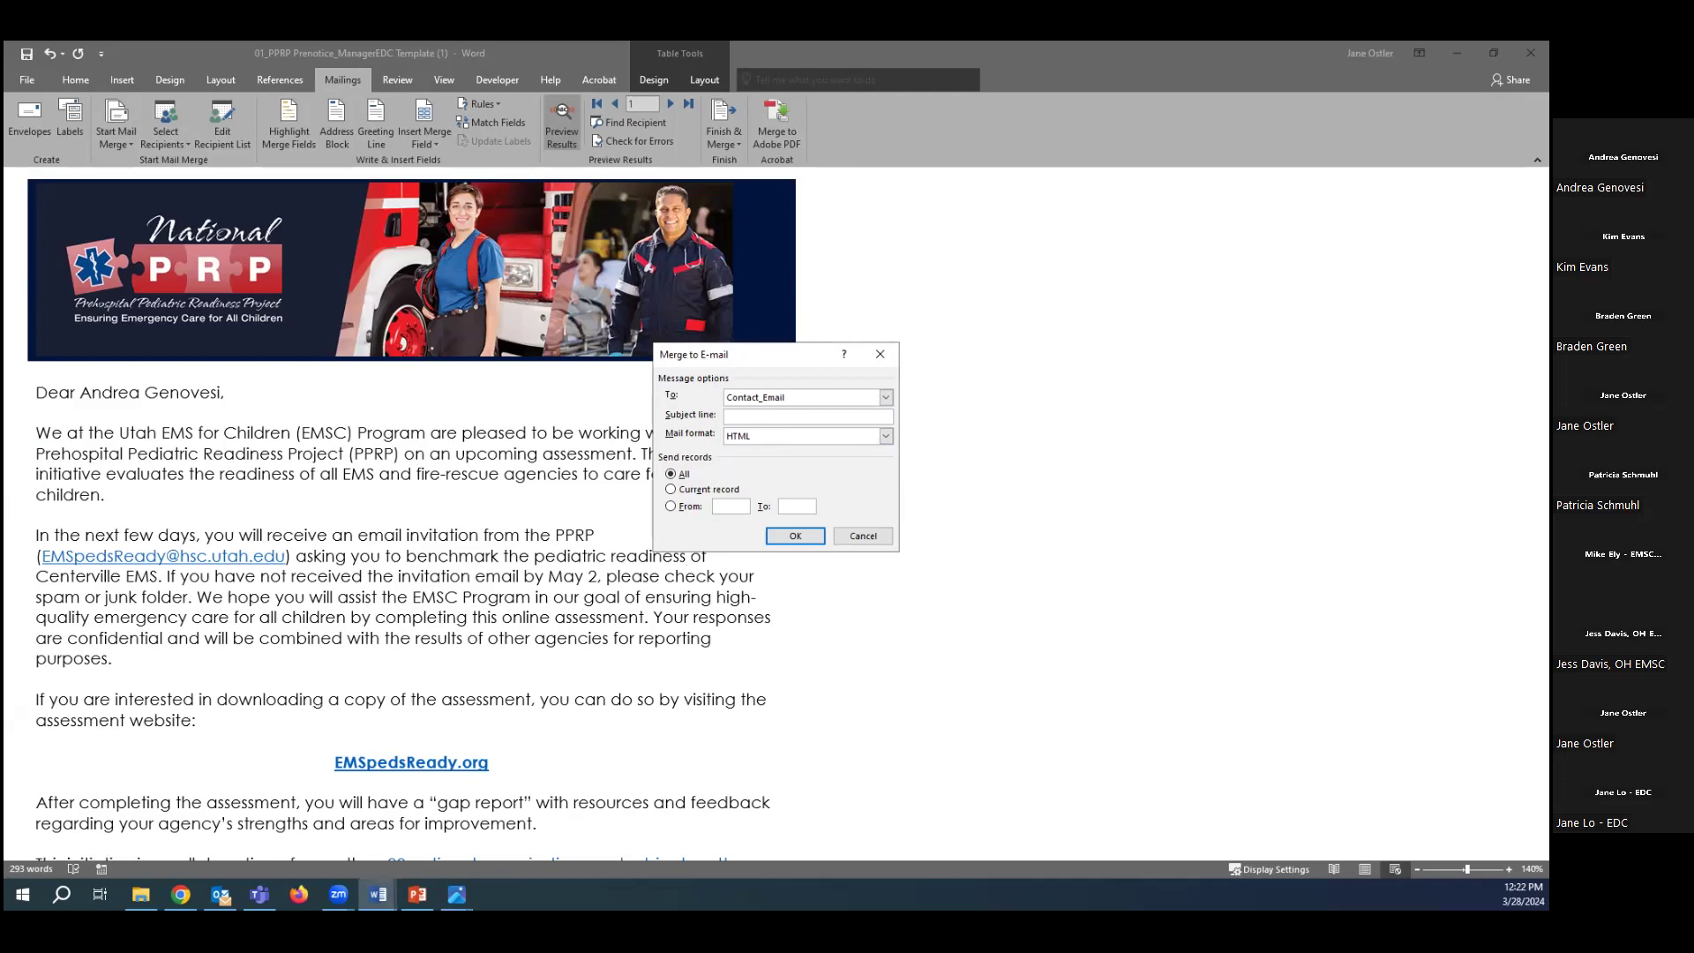
pyautogui.write('Trans')
pyautogui.write('form ')
pyautogui.write("Your Agency's ")
pyautogui.write('Pediatric')
pyautogui.write(' Emergen')
pyautogui.write('cy Care')
pyautogui.click(777, 536)
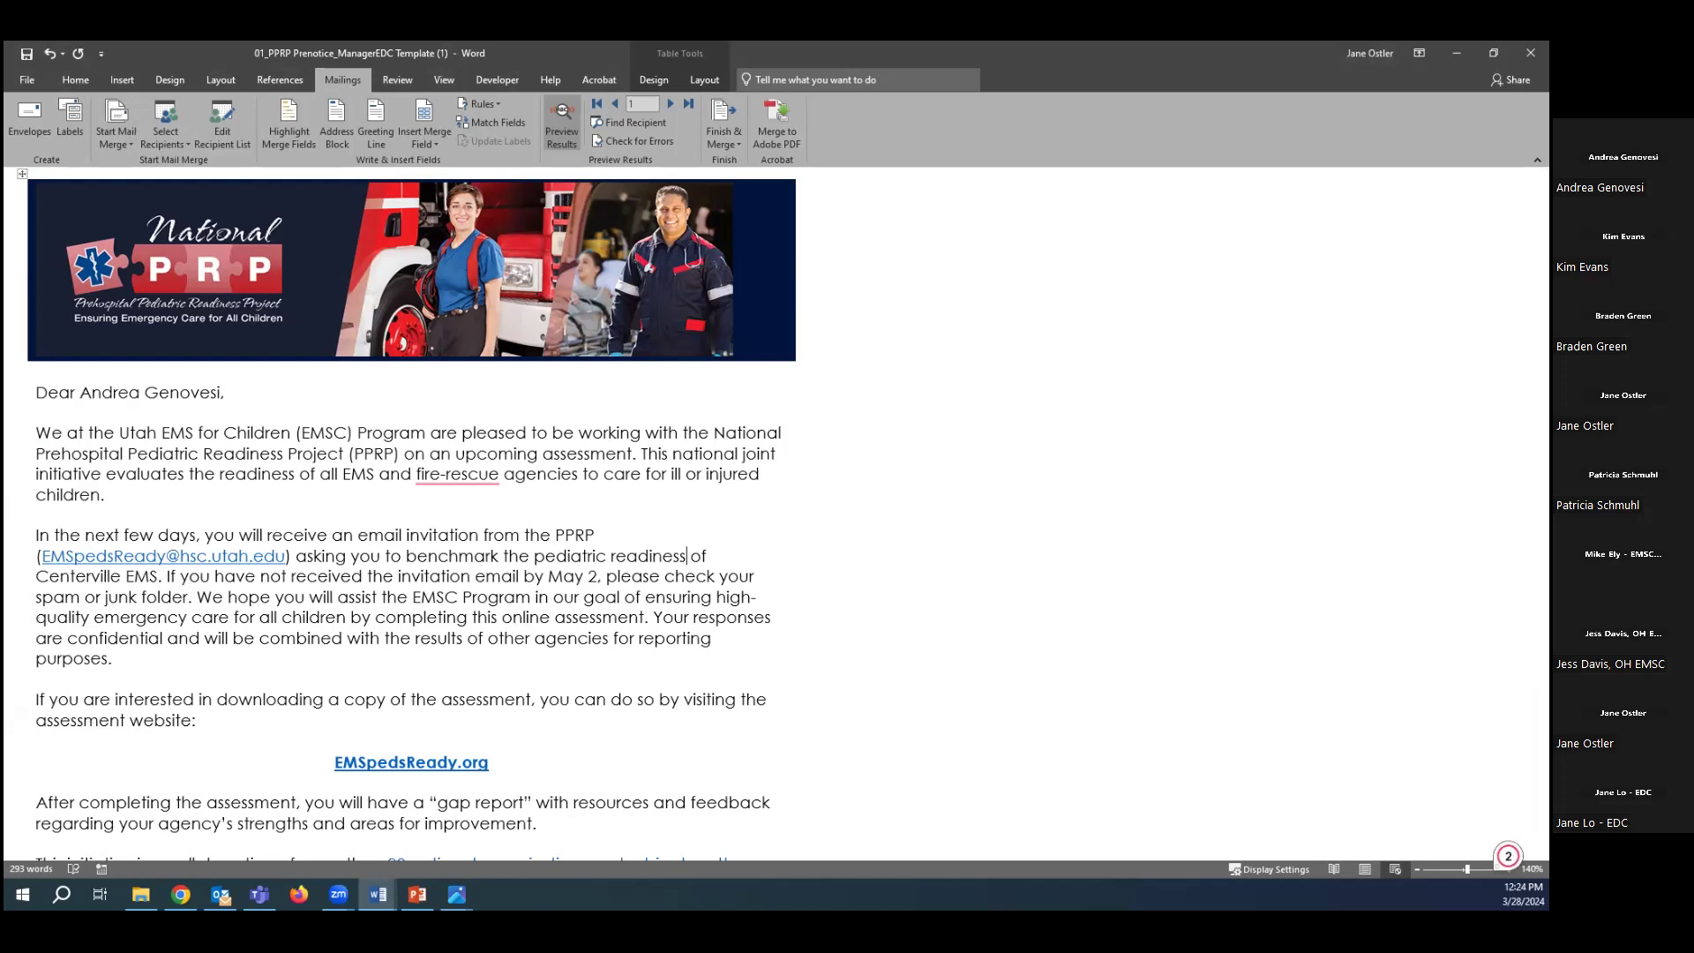
# Switch from Word to the browser and maximize the Outlook web mailbox.
pyautogui.hotkey('alt', 'Tab')
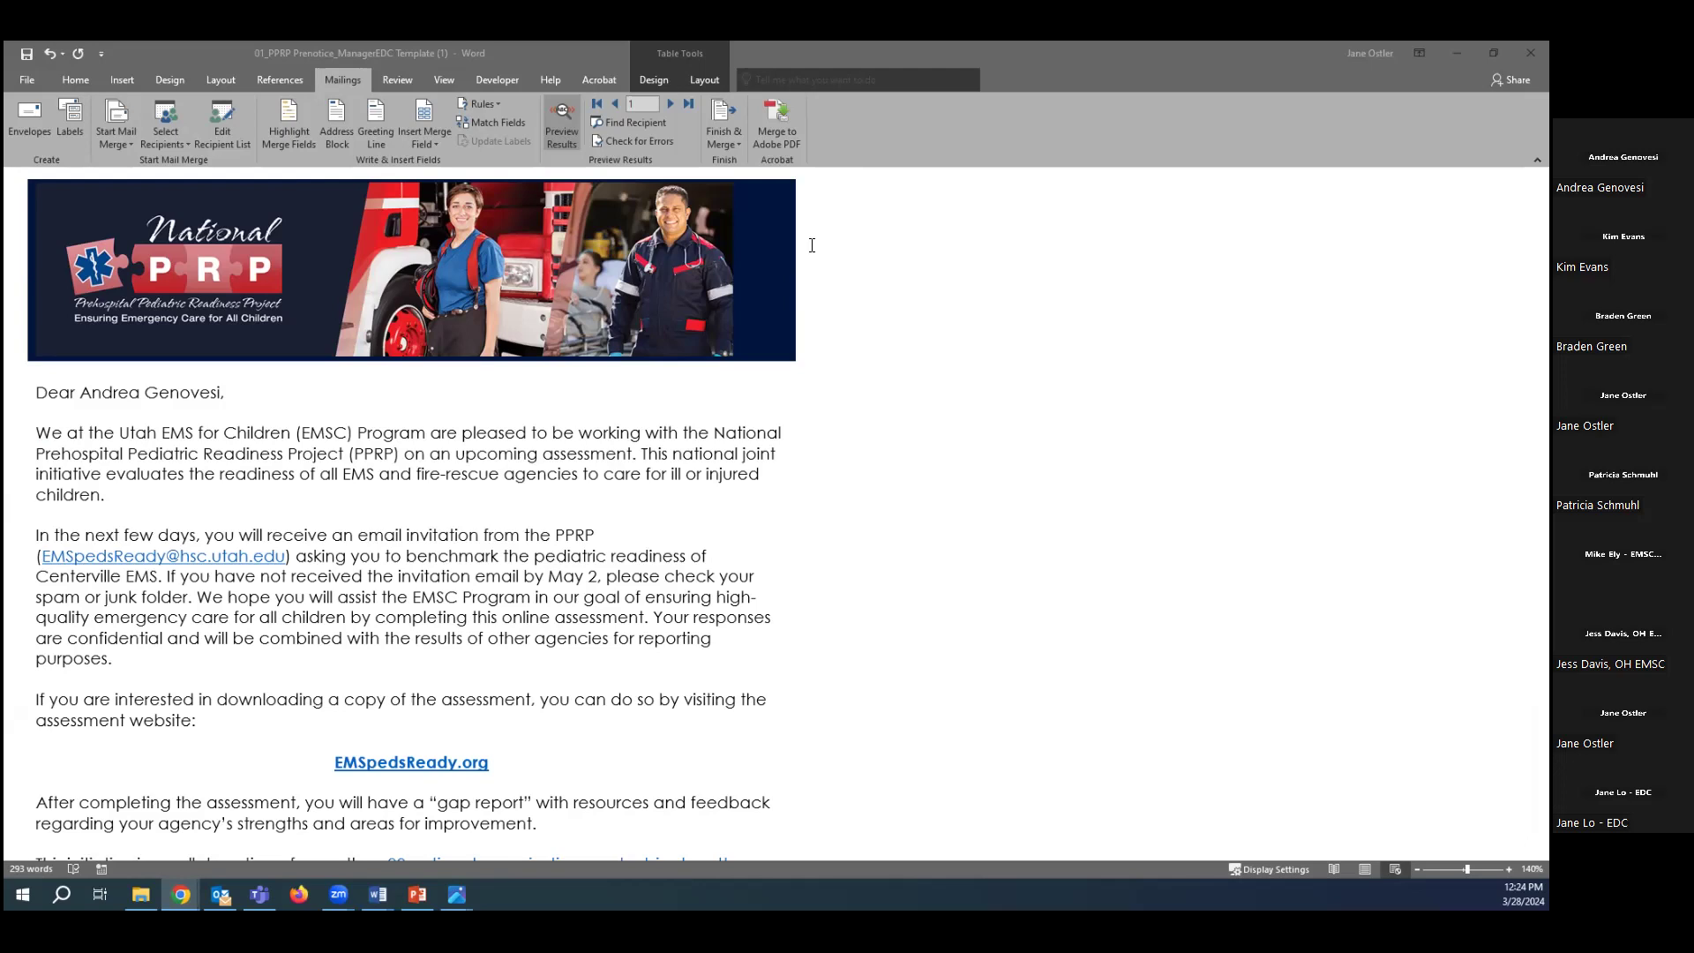
pyautogui.click(1161, 103)
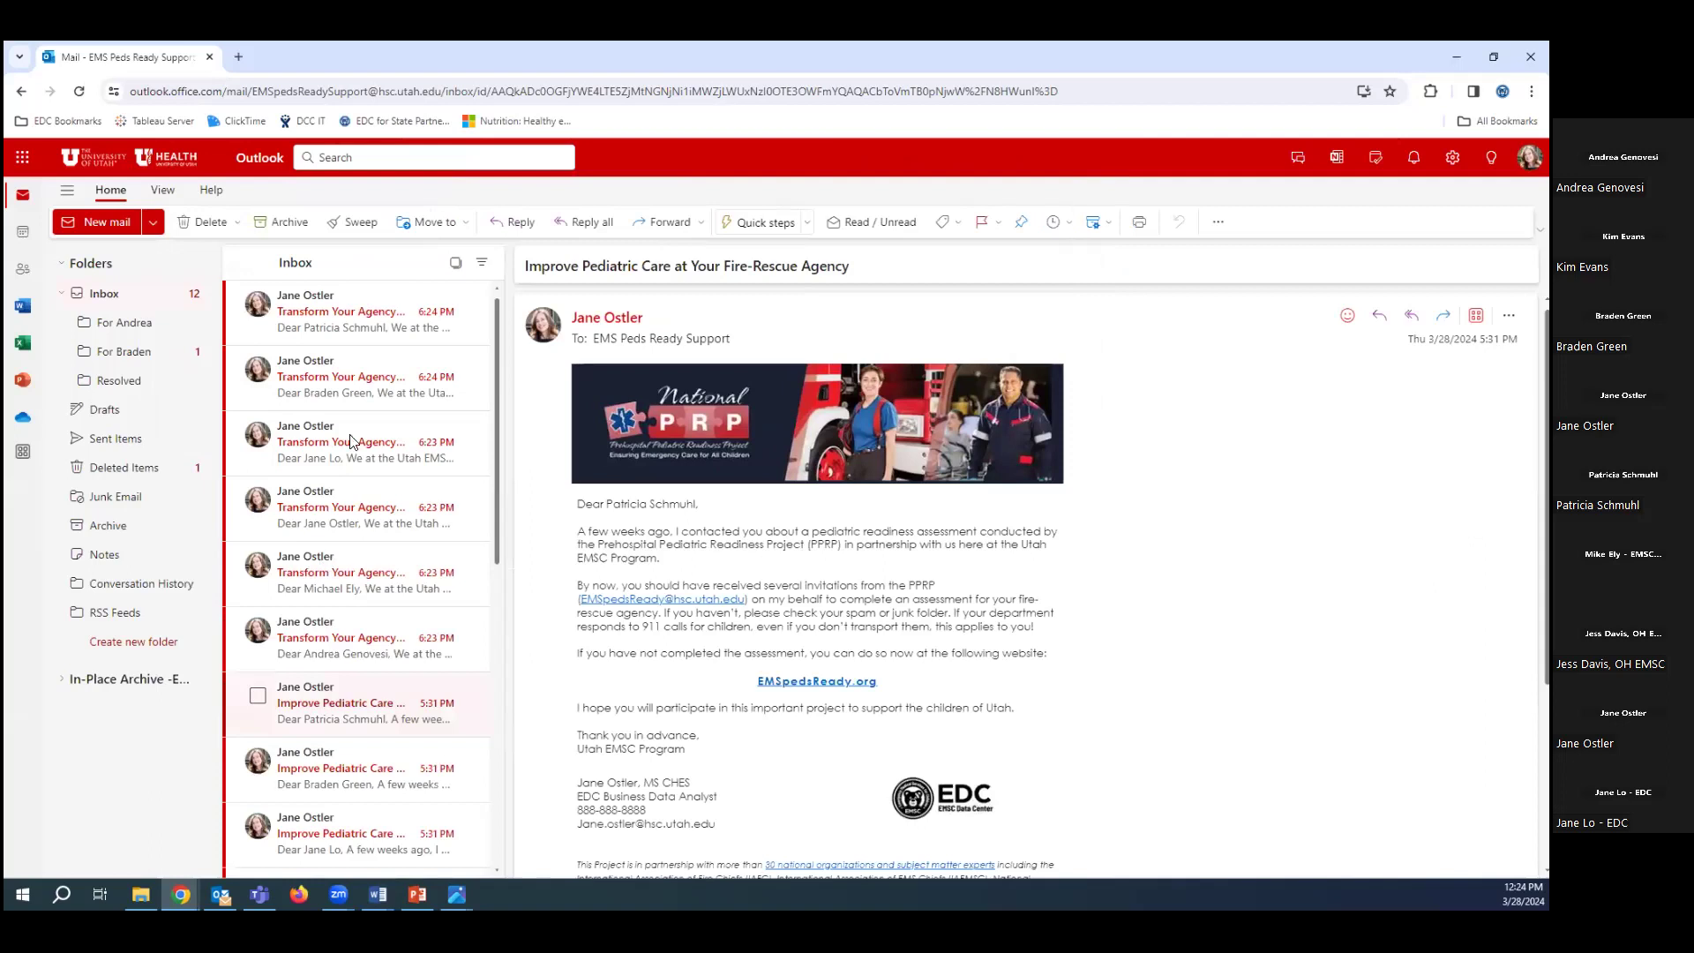
# Read the newest 'Transform Your Agency's Pediatric Emergency Care' email, then switch to desktop Outlook.
pyautogui.click(429, 333)
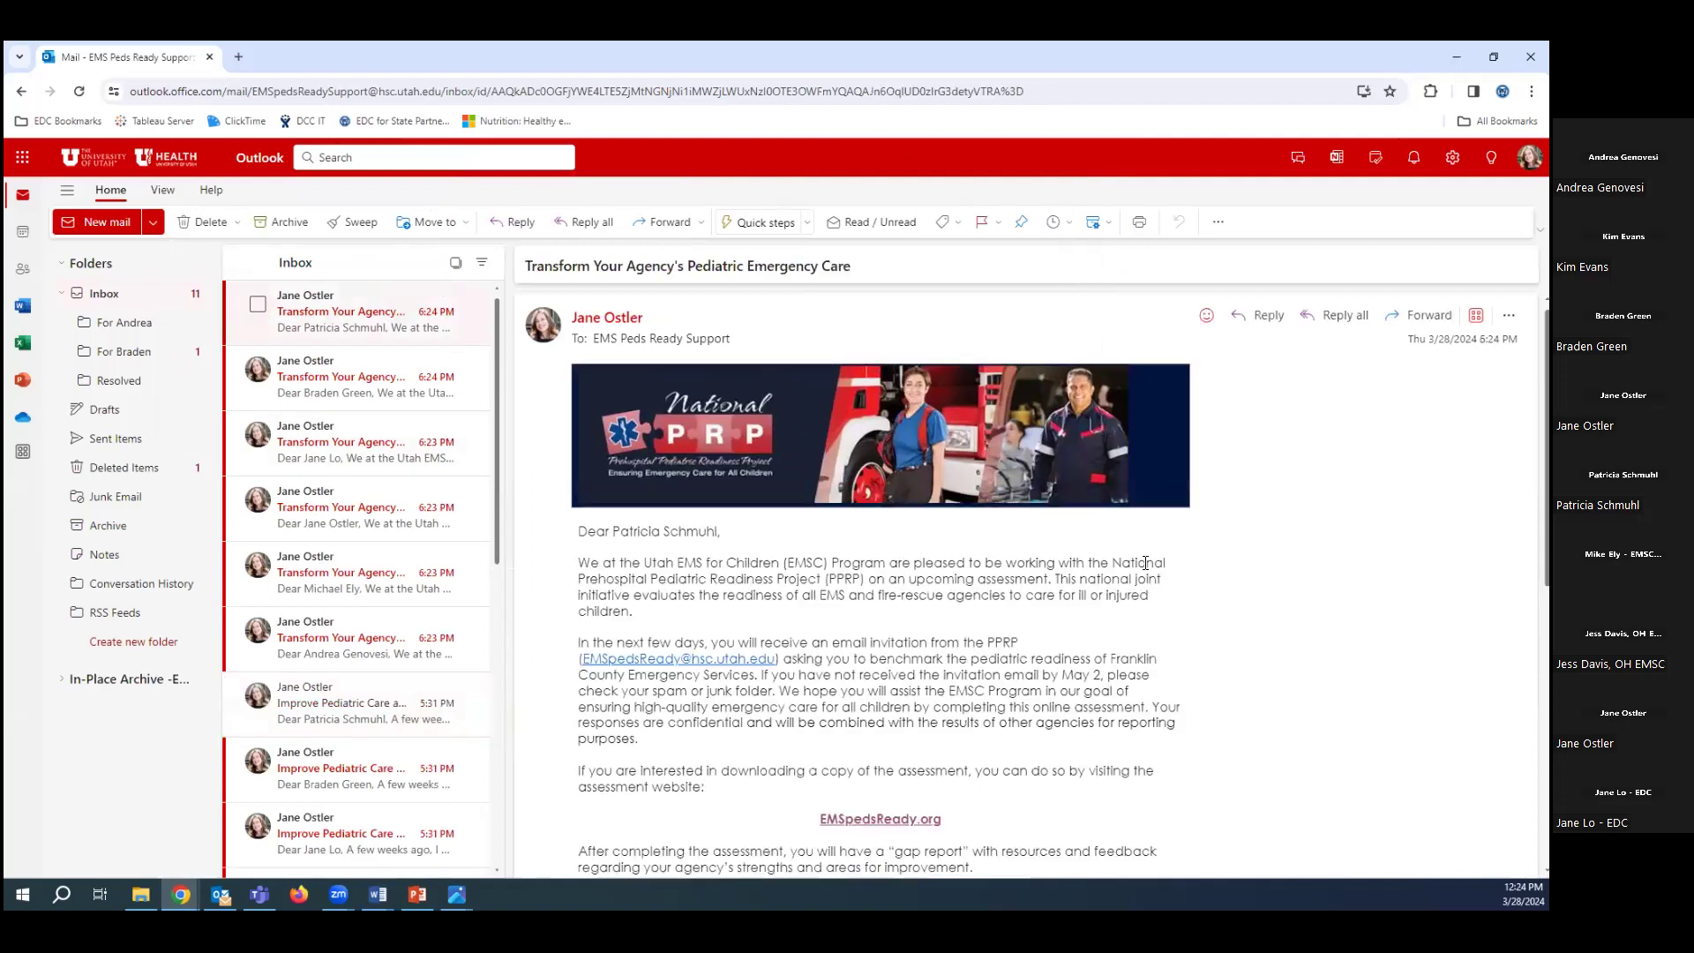
pyautogui.scroll(-2, 1144, 562)
pyautogui.scroll(-2, 1145, 562)
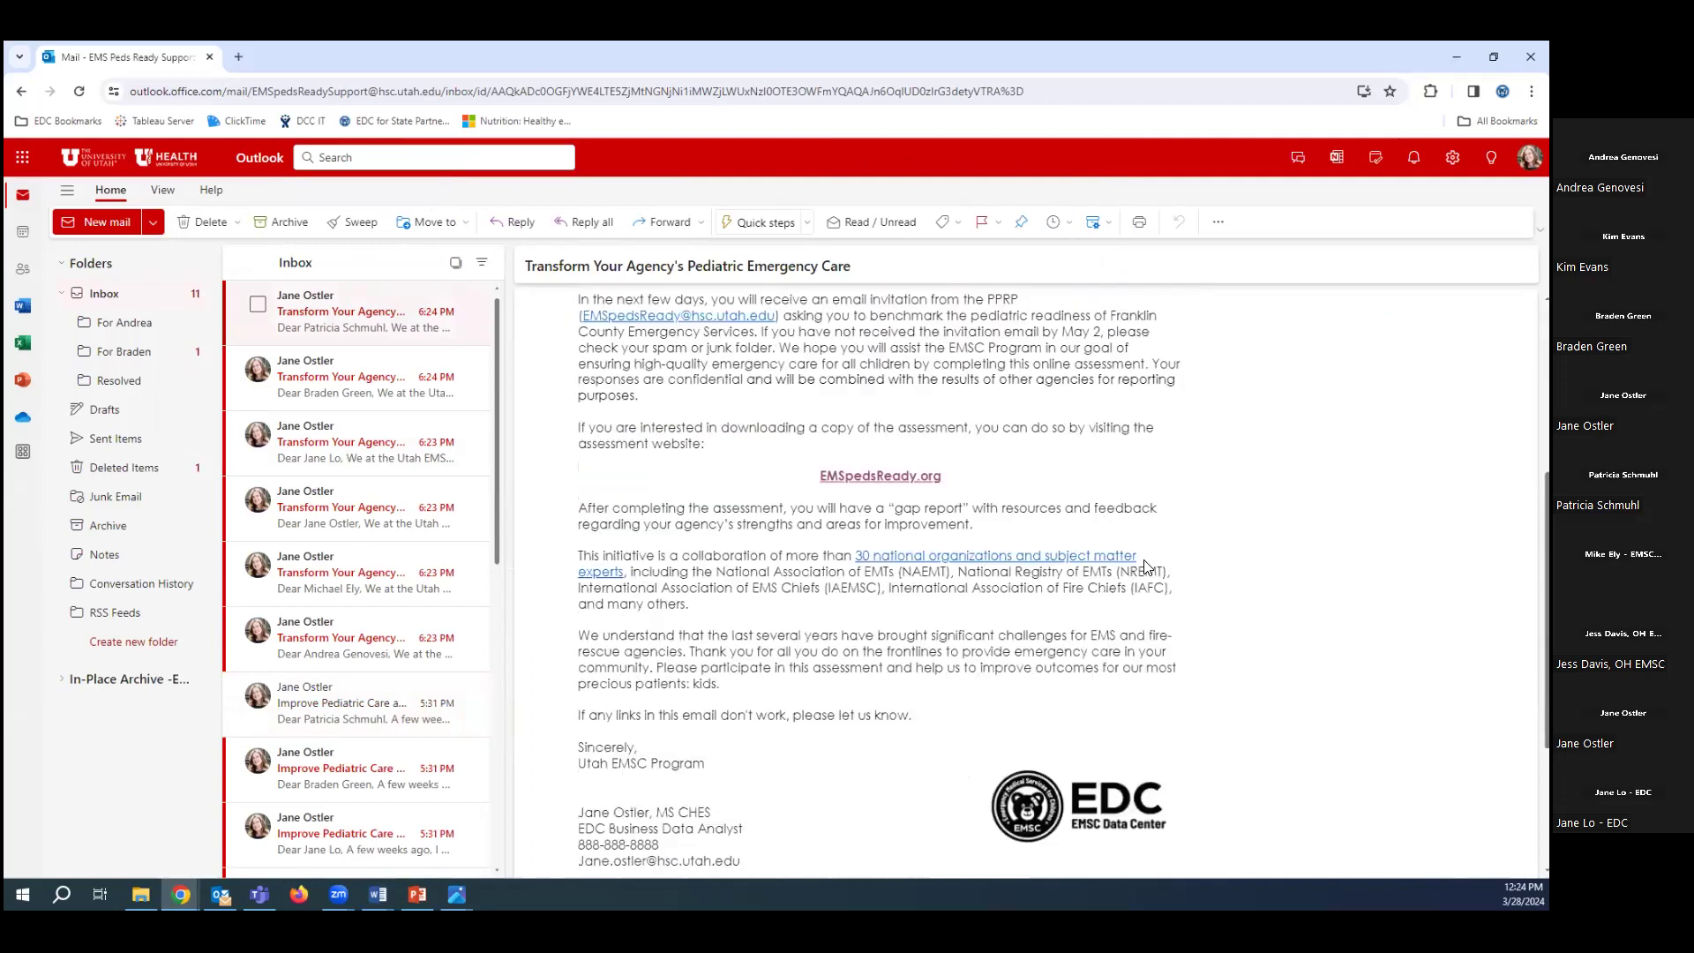
pyautogui.scroll(-1, 1144, 562)
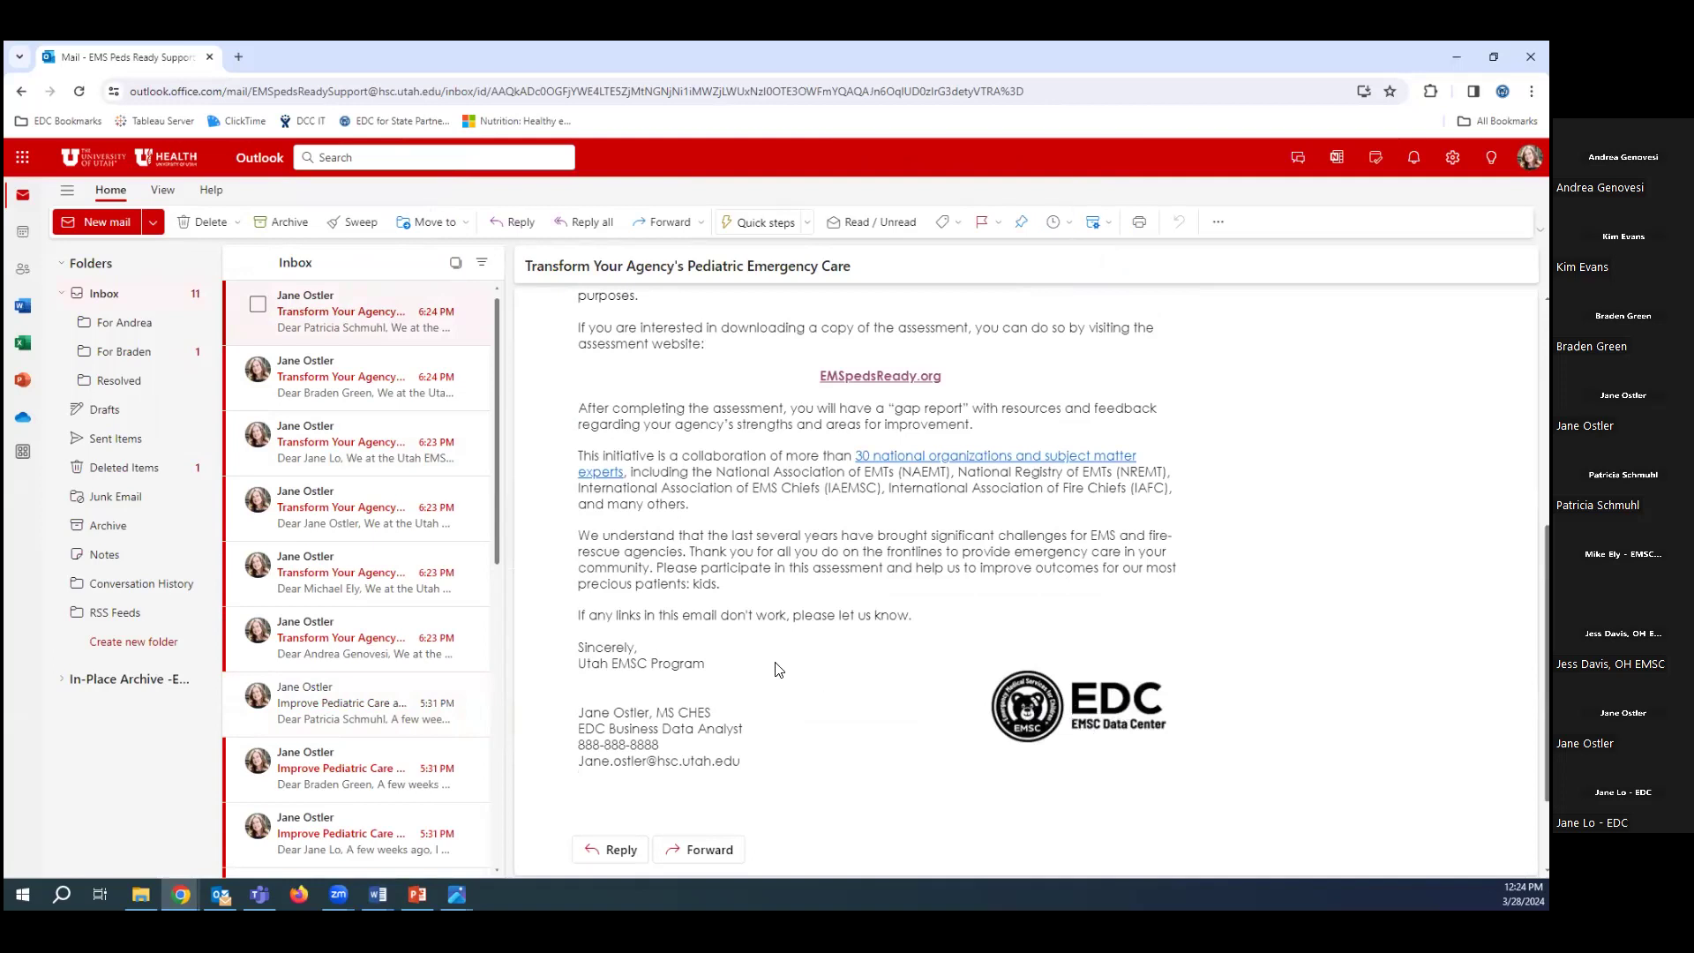
pyautogui.scroll(2, 779, 669)
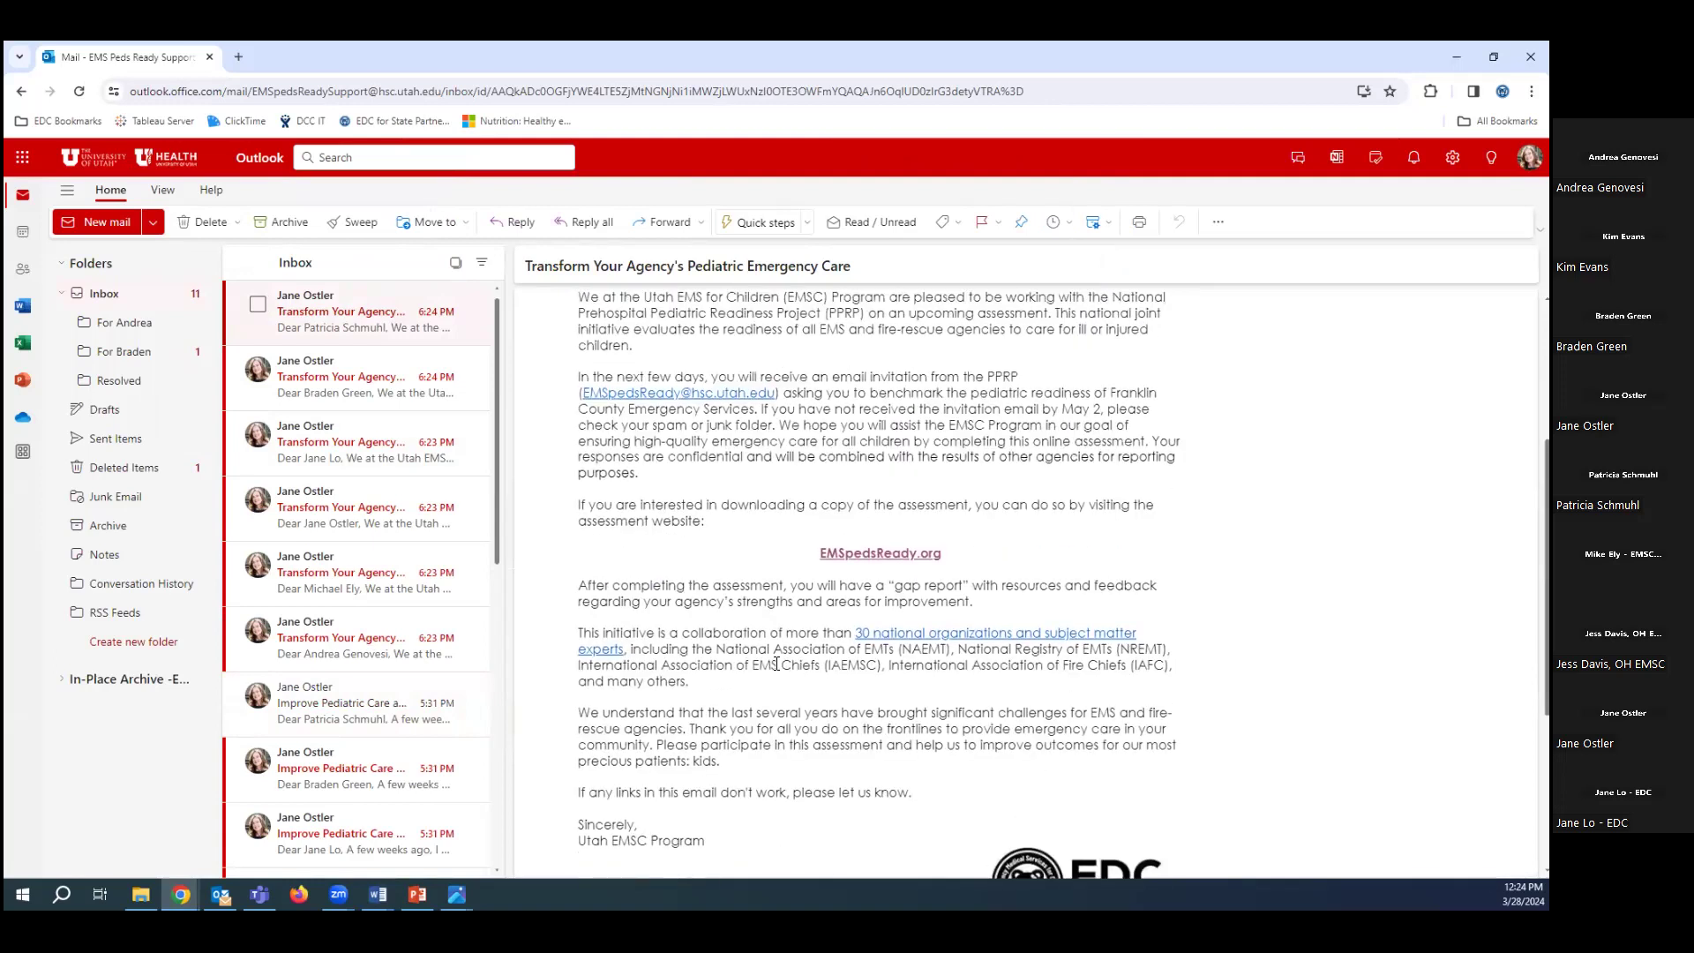
pyautogui.scroll(1, 776, 665)
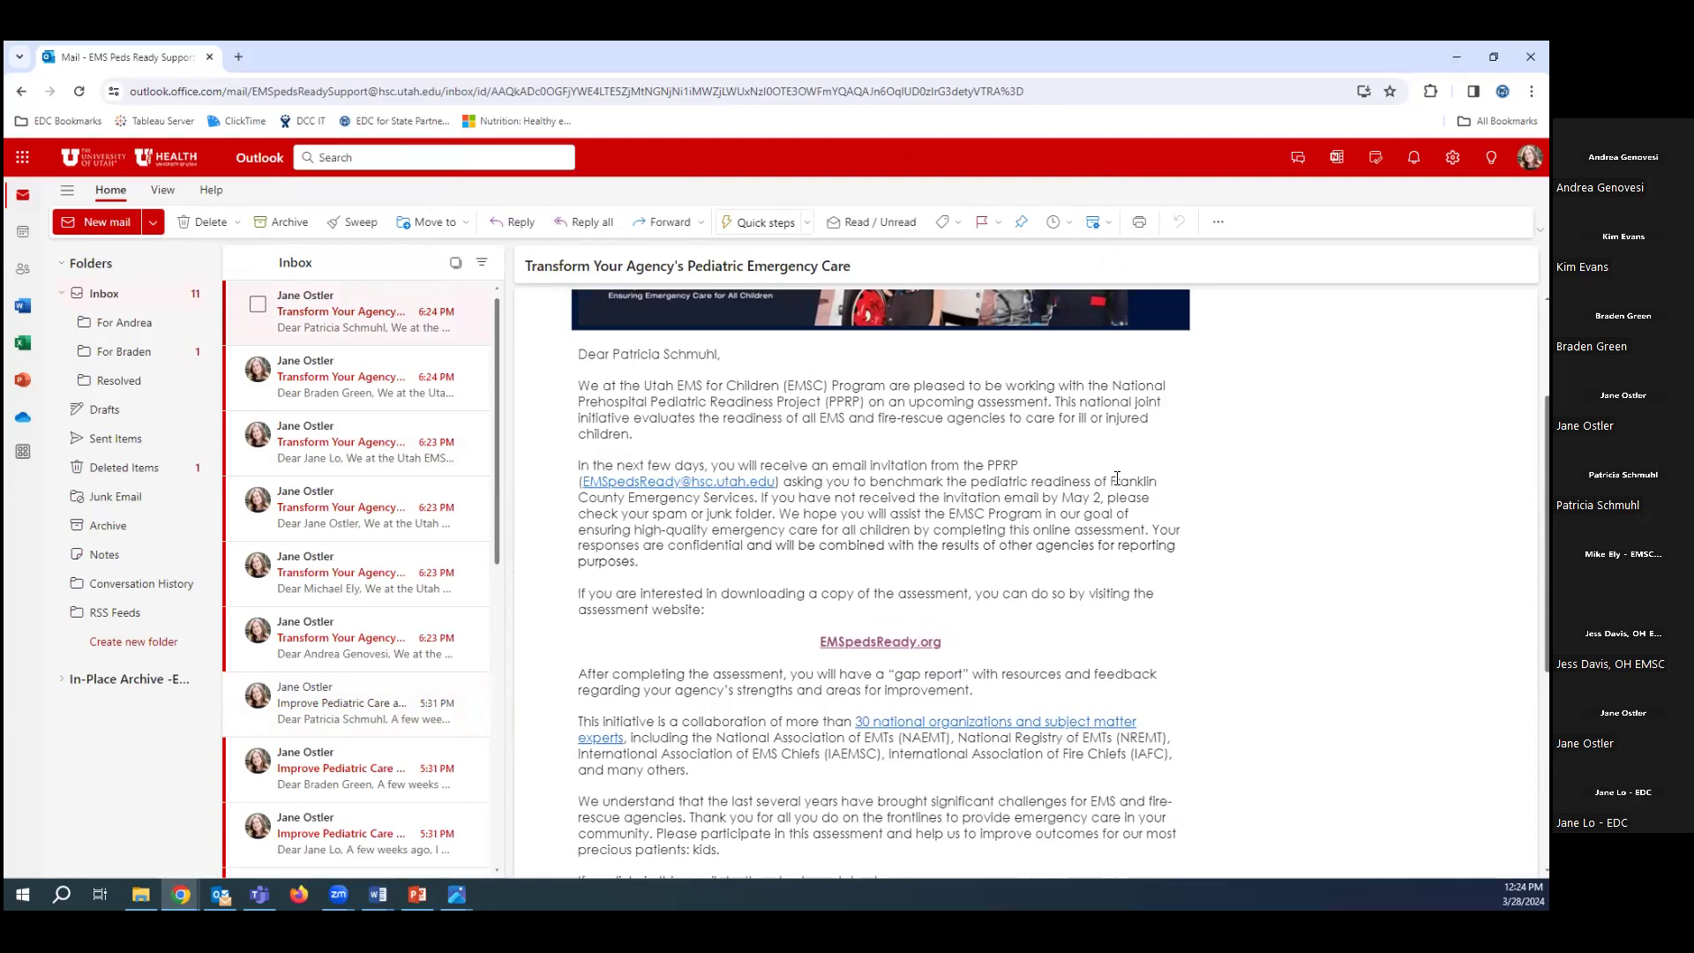
pyautogui.scroll(2, 750, 529)
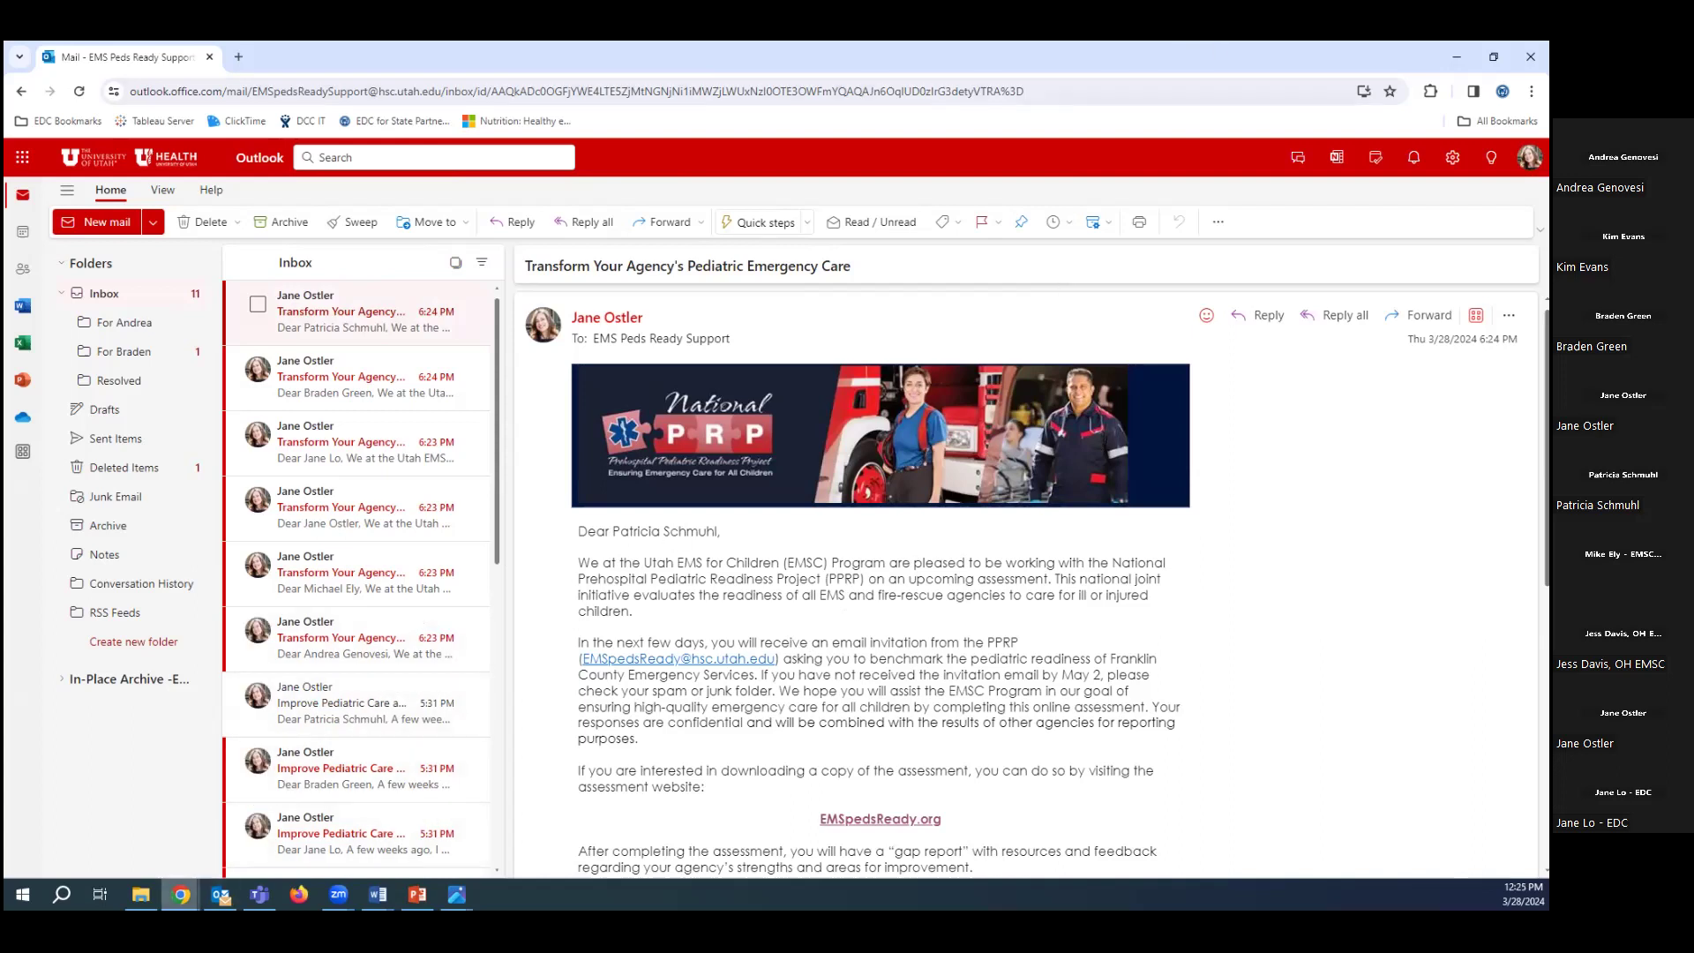
pyautogui.click(219, 894)
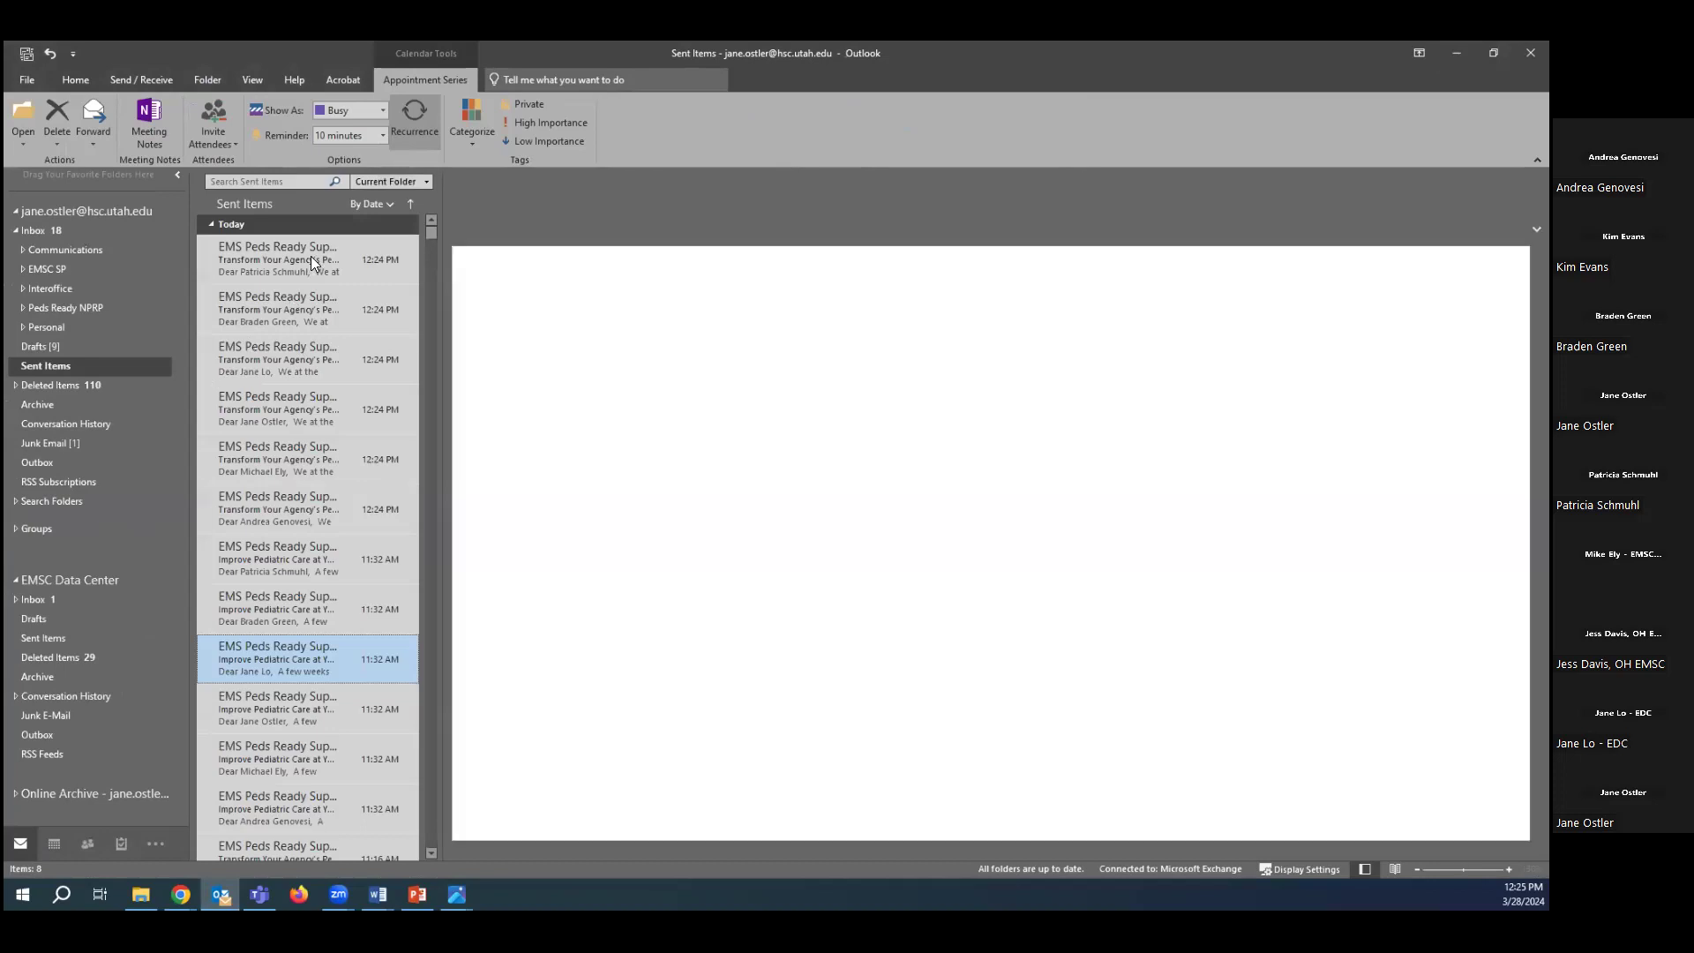
# View the newest sent merged email in Sent Items, then minimize Outlook.
pyautogui.click(311, 256)
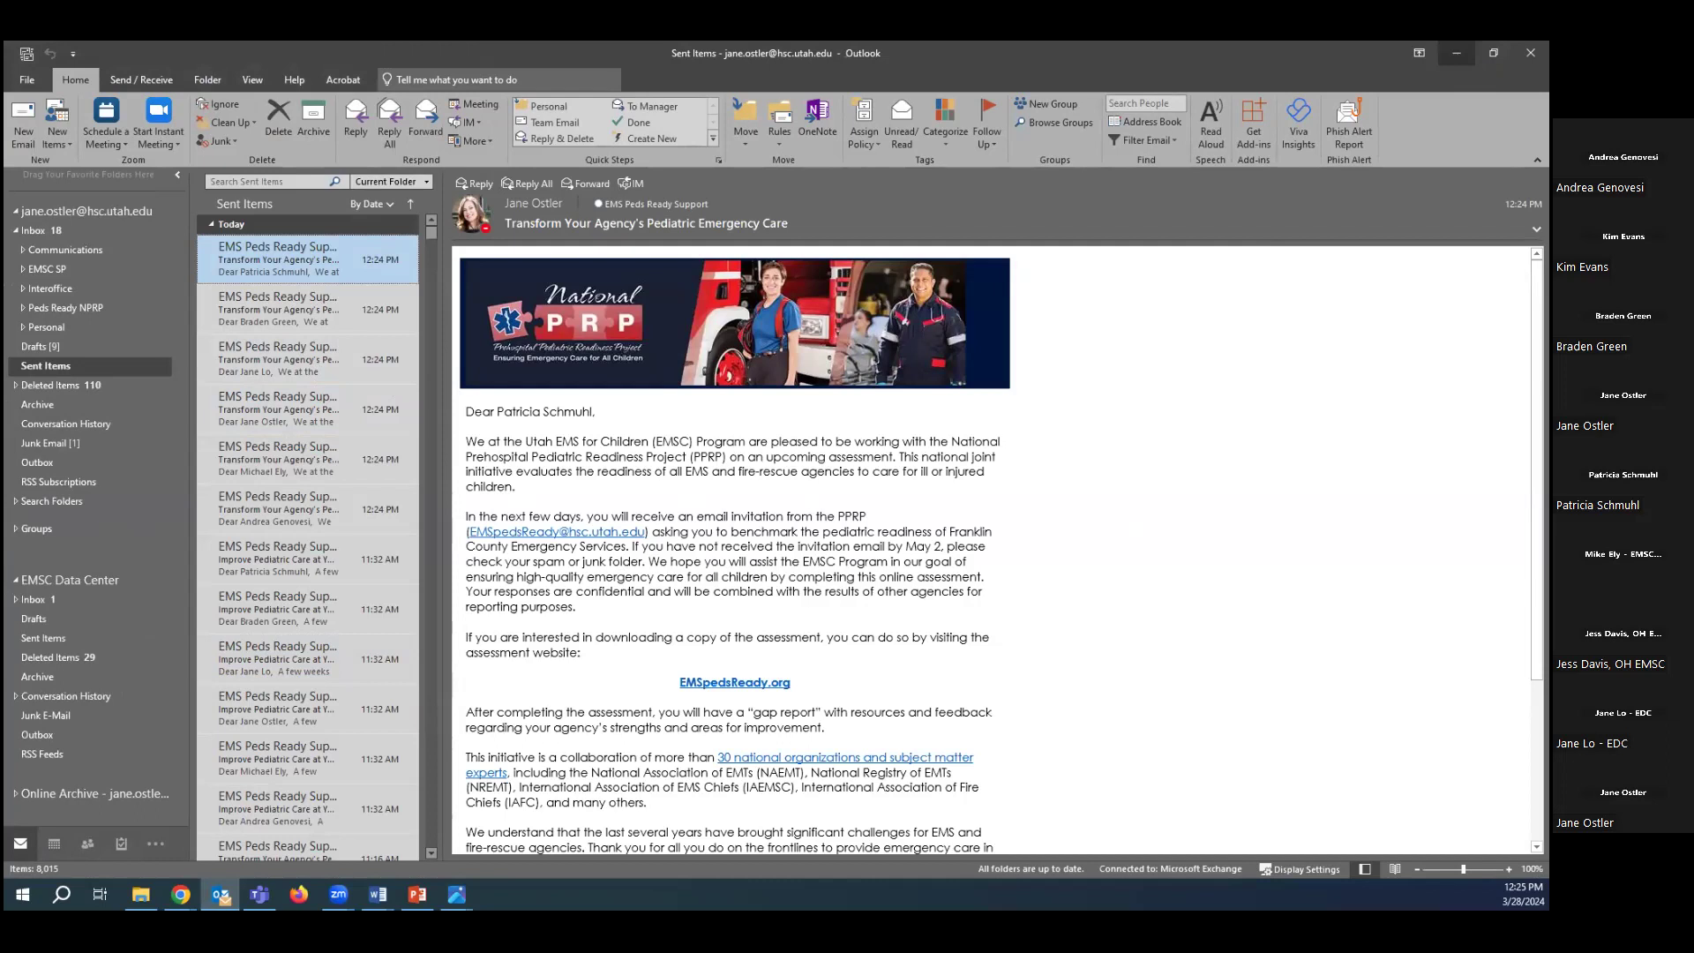
pyautogui.click(1456, 53)
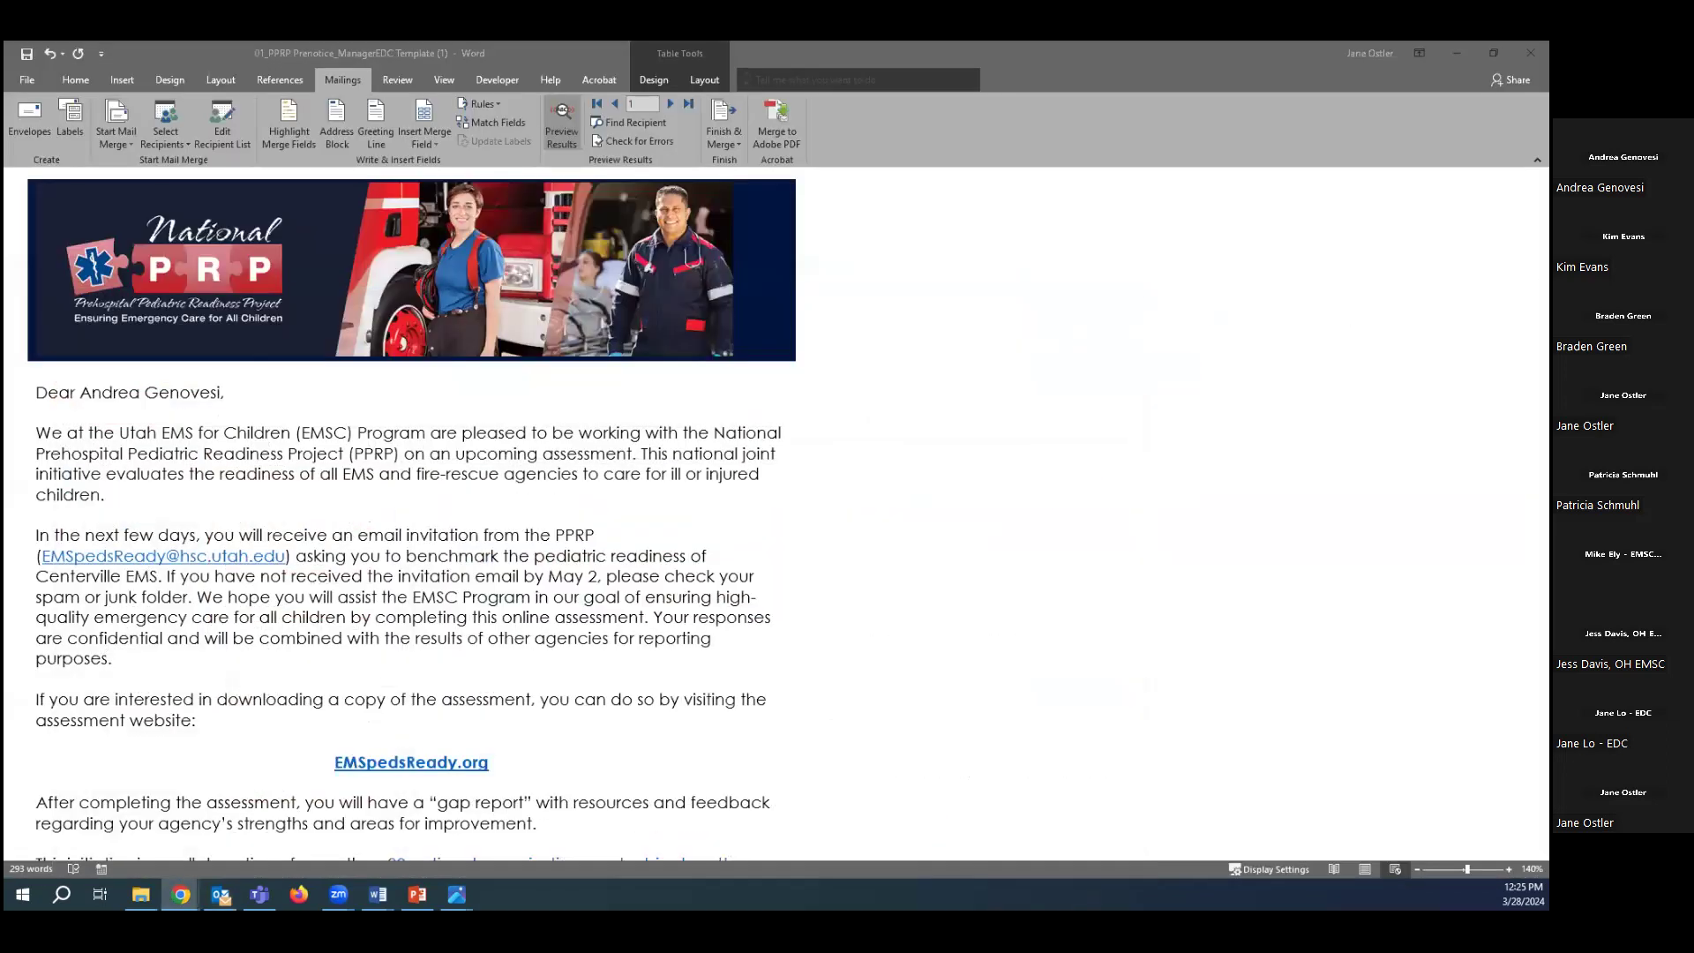
# Minimize the Chrome mailbox window to reveal the Word merge letter.
pyautogui.click(1457, 56)
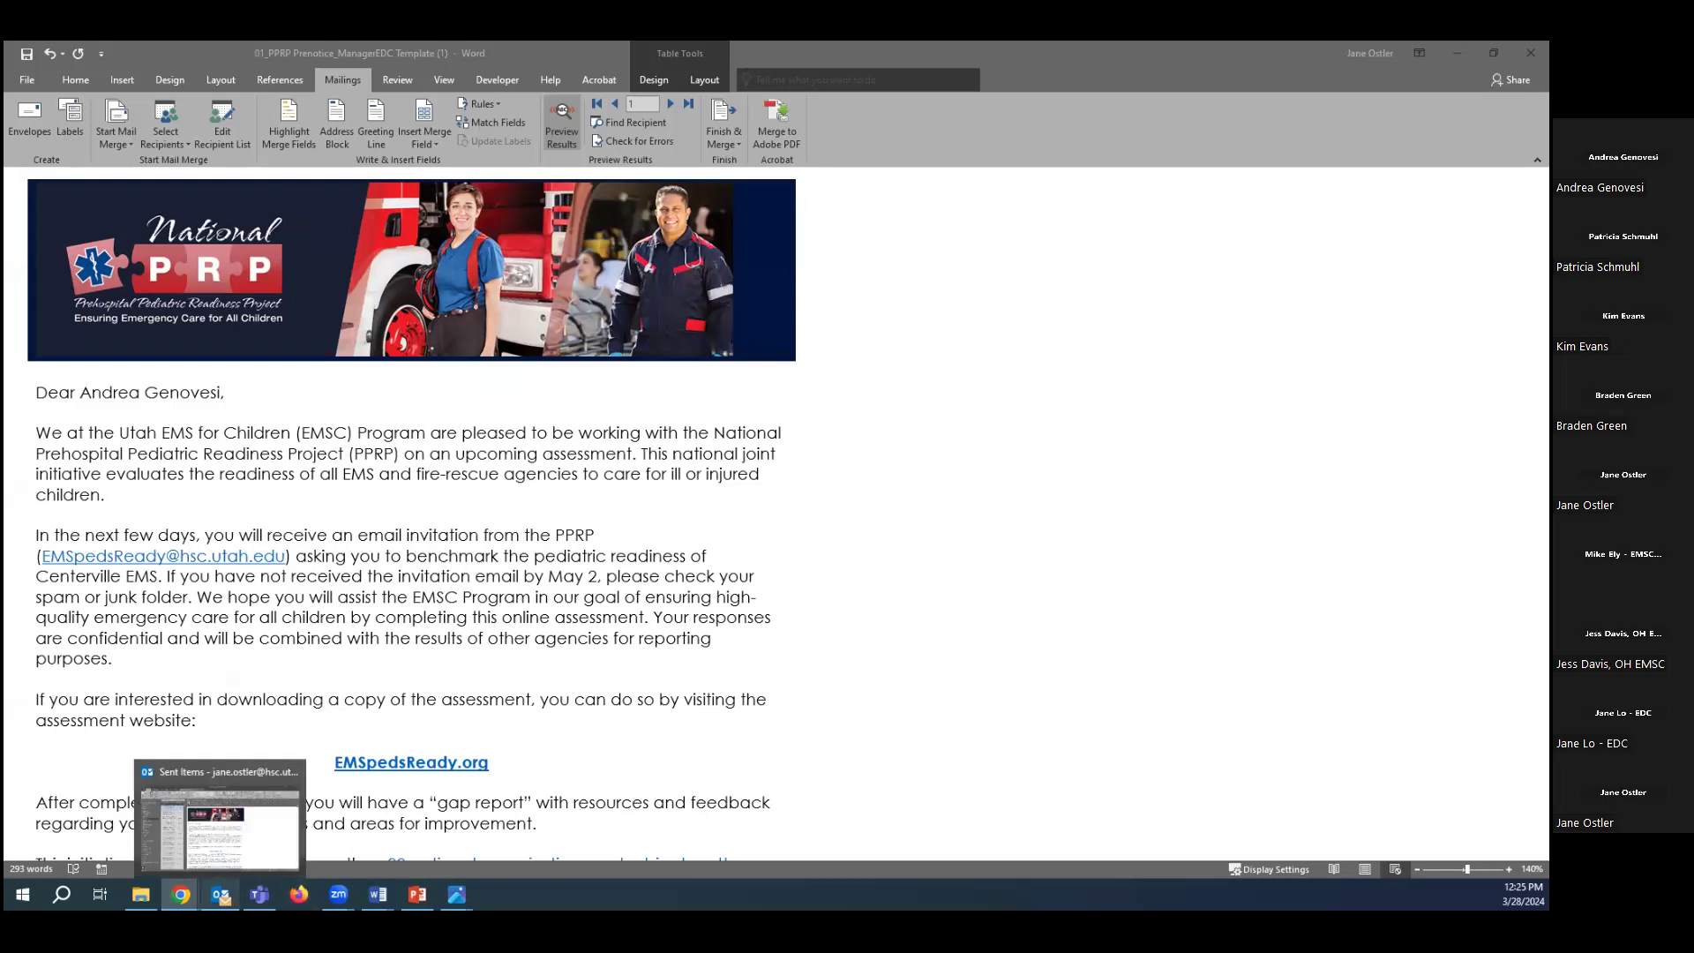
# Bring Outlook's sent items back briefly, then minimize Outlook and Word to the desktop.
pyautogui.click(221, 895)
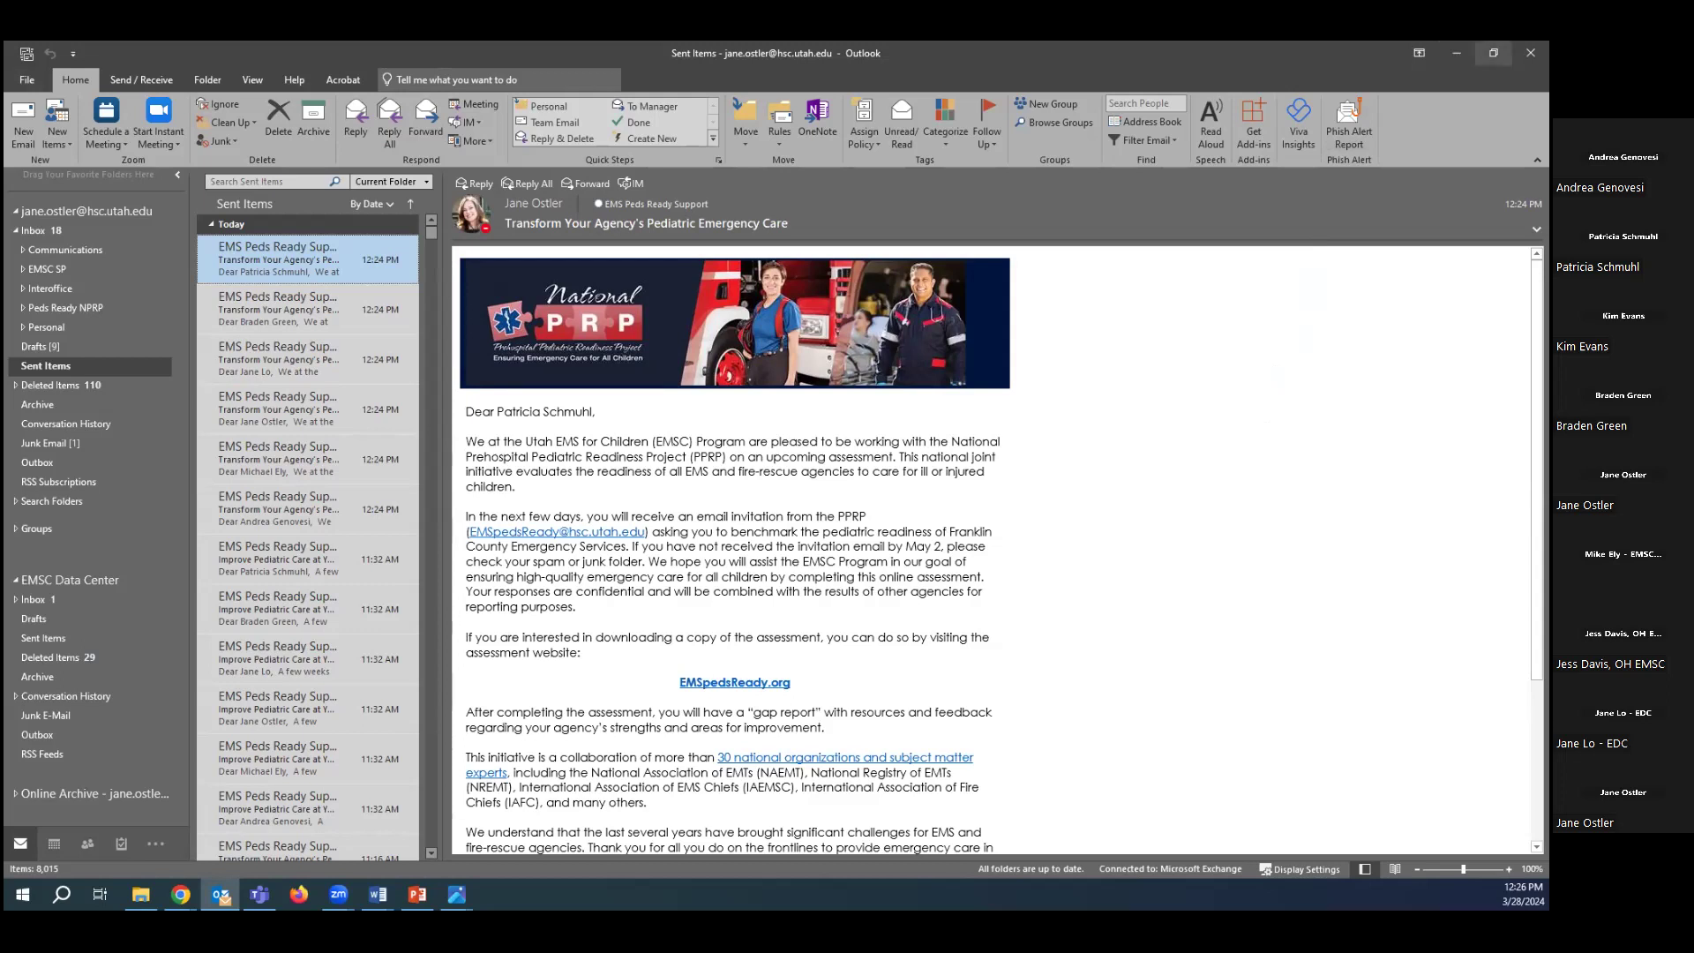
pyautogui.click(1457, 53)
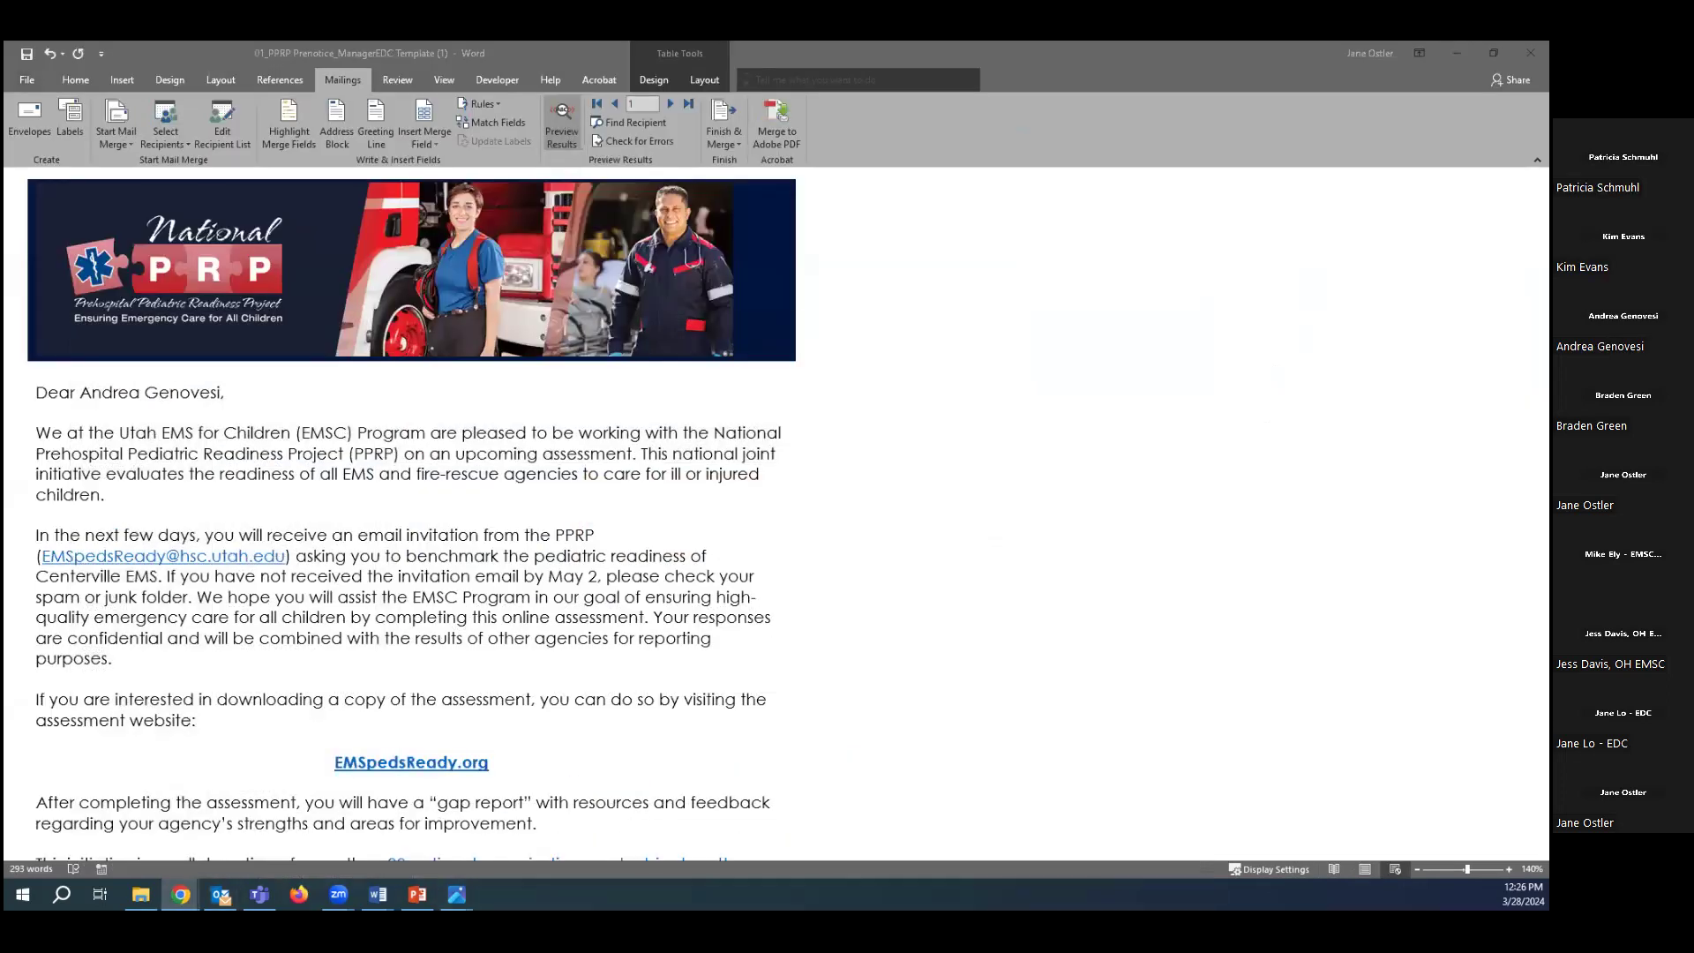
pyautogui.click(1457, 53)
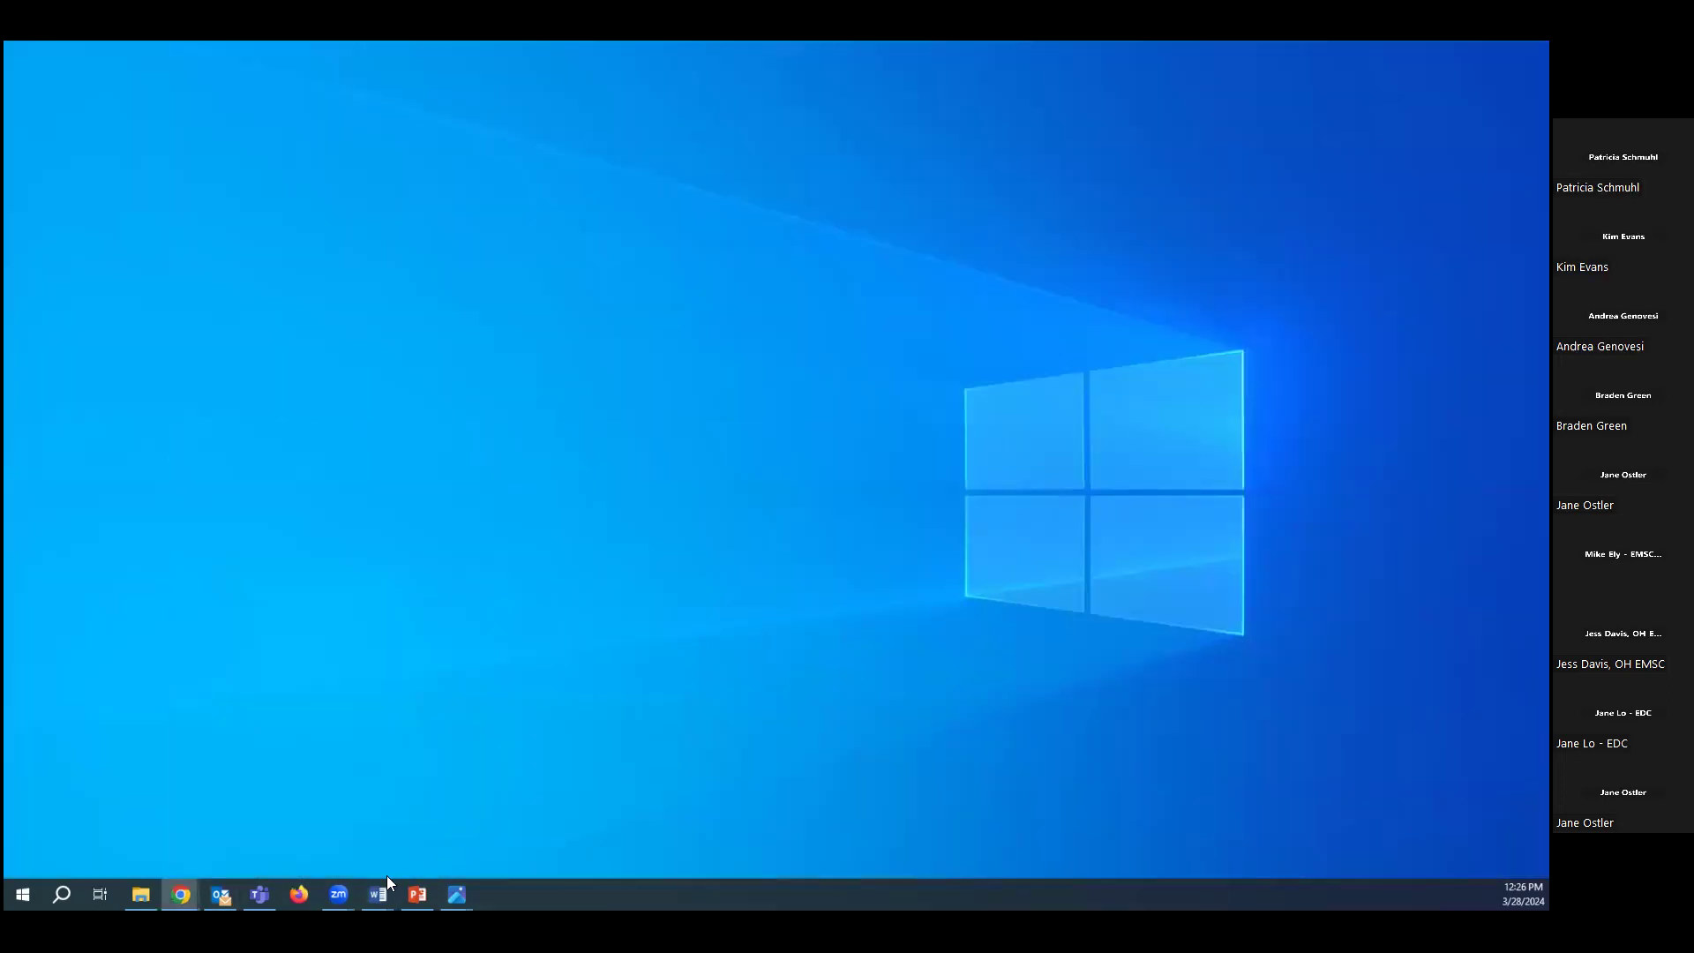
# Restore the 01_PPRP Prenotice letter window from the Word taskbar icon.
pyautogui.moveTo(378, 894)
pyautogui.click(436, 846)
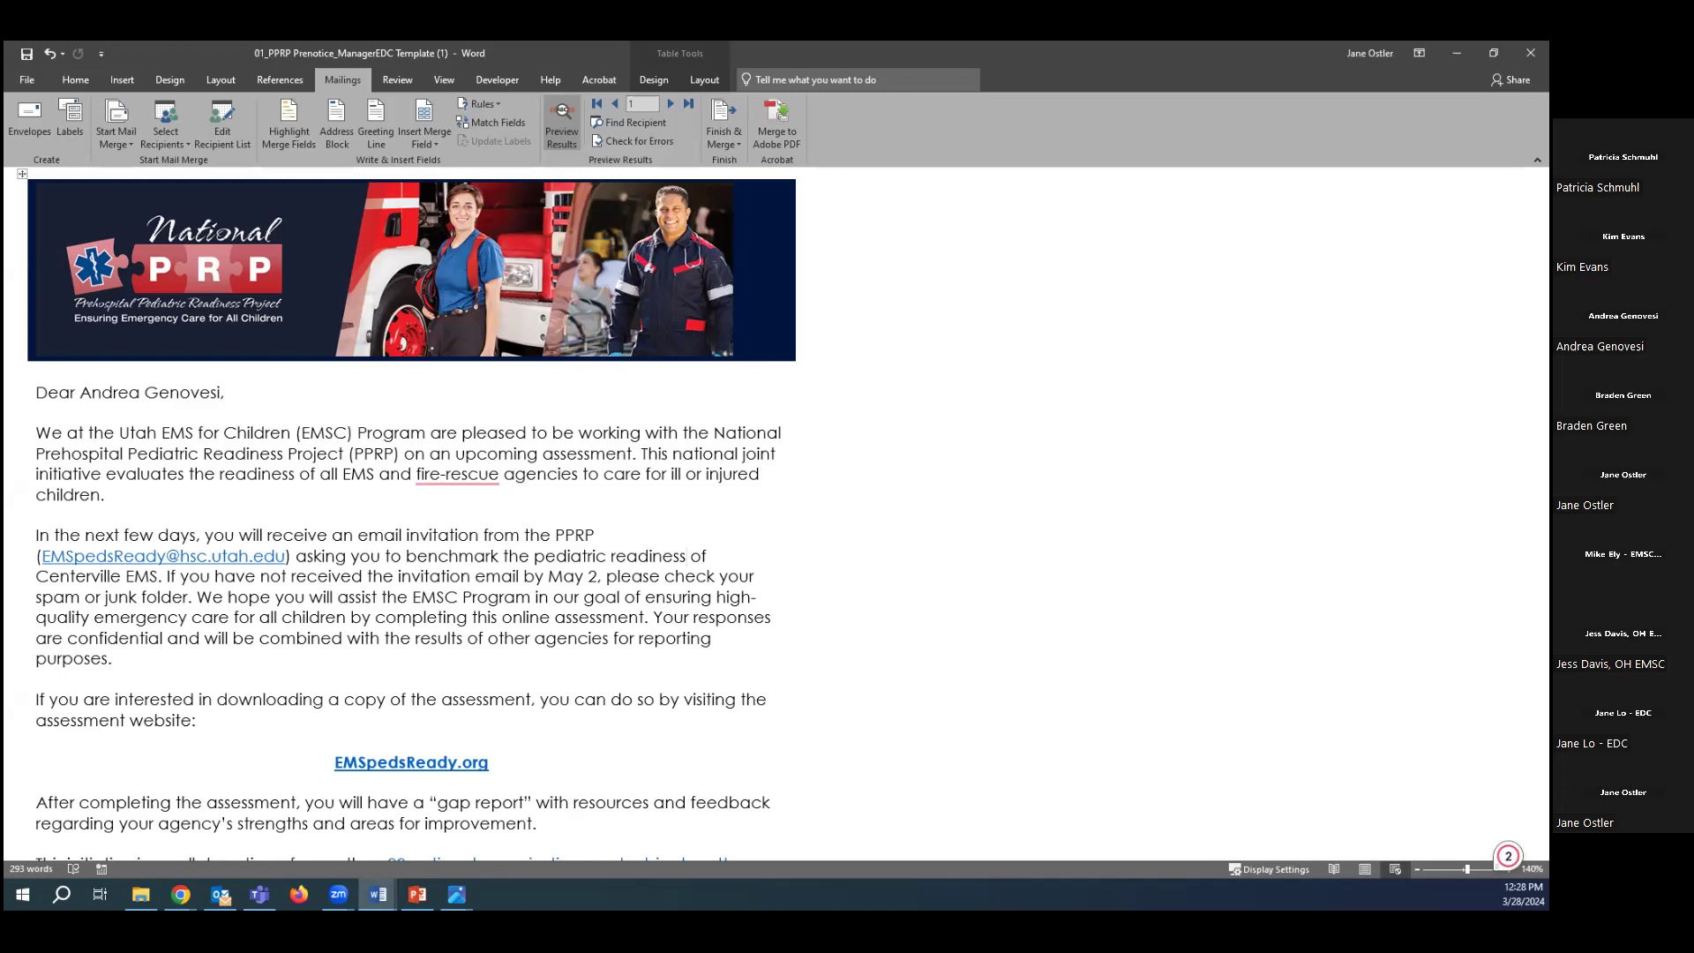
# Switch to PowerPoint and present slide 19, Outlook, from the current slide.
pyautogui.hotkey('alt', 'Tab')
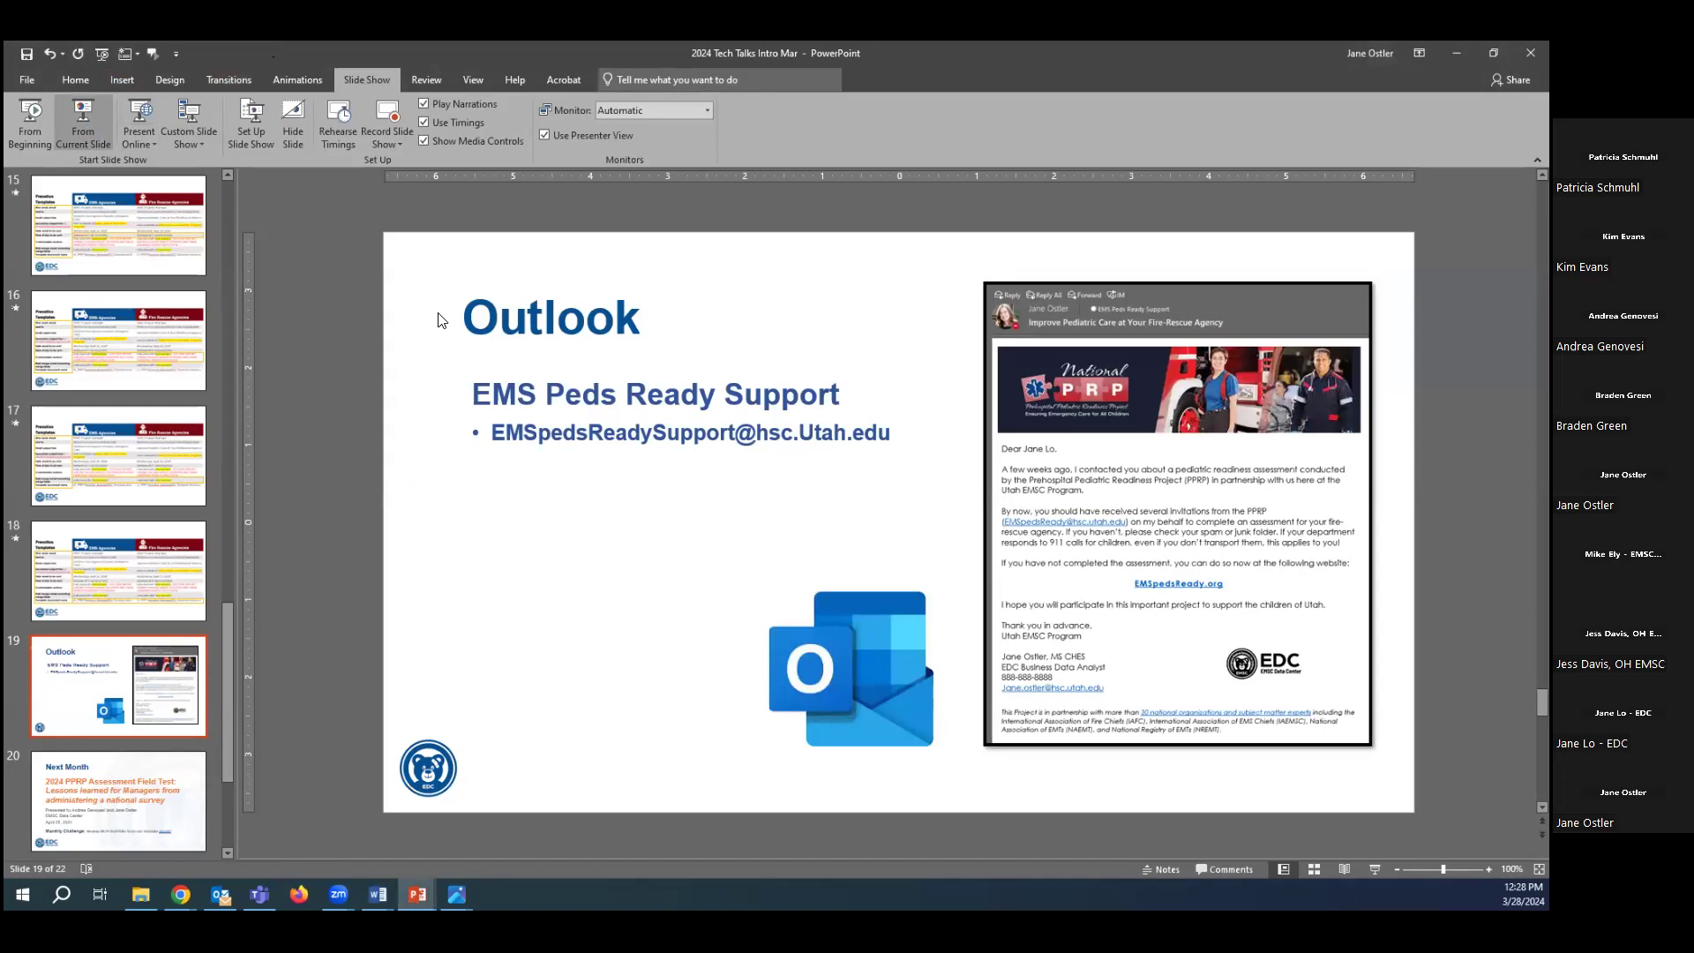
pyautogui.hotkey('shift', 'F5')
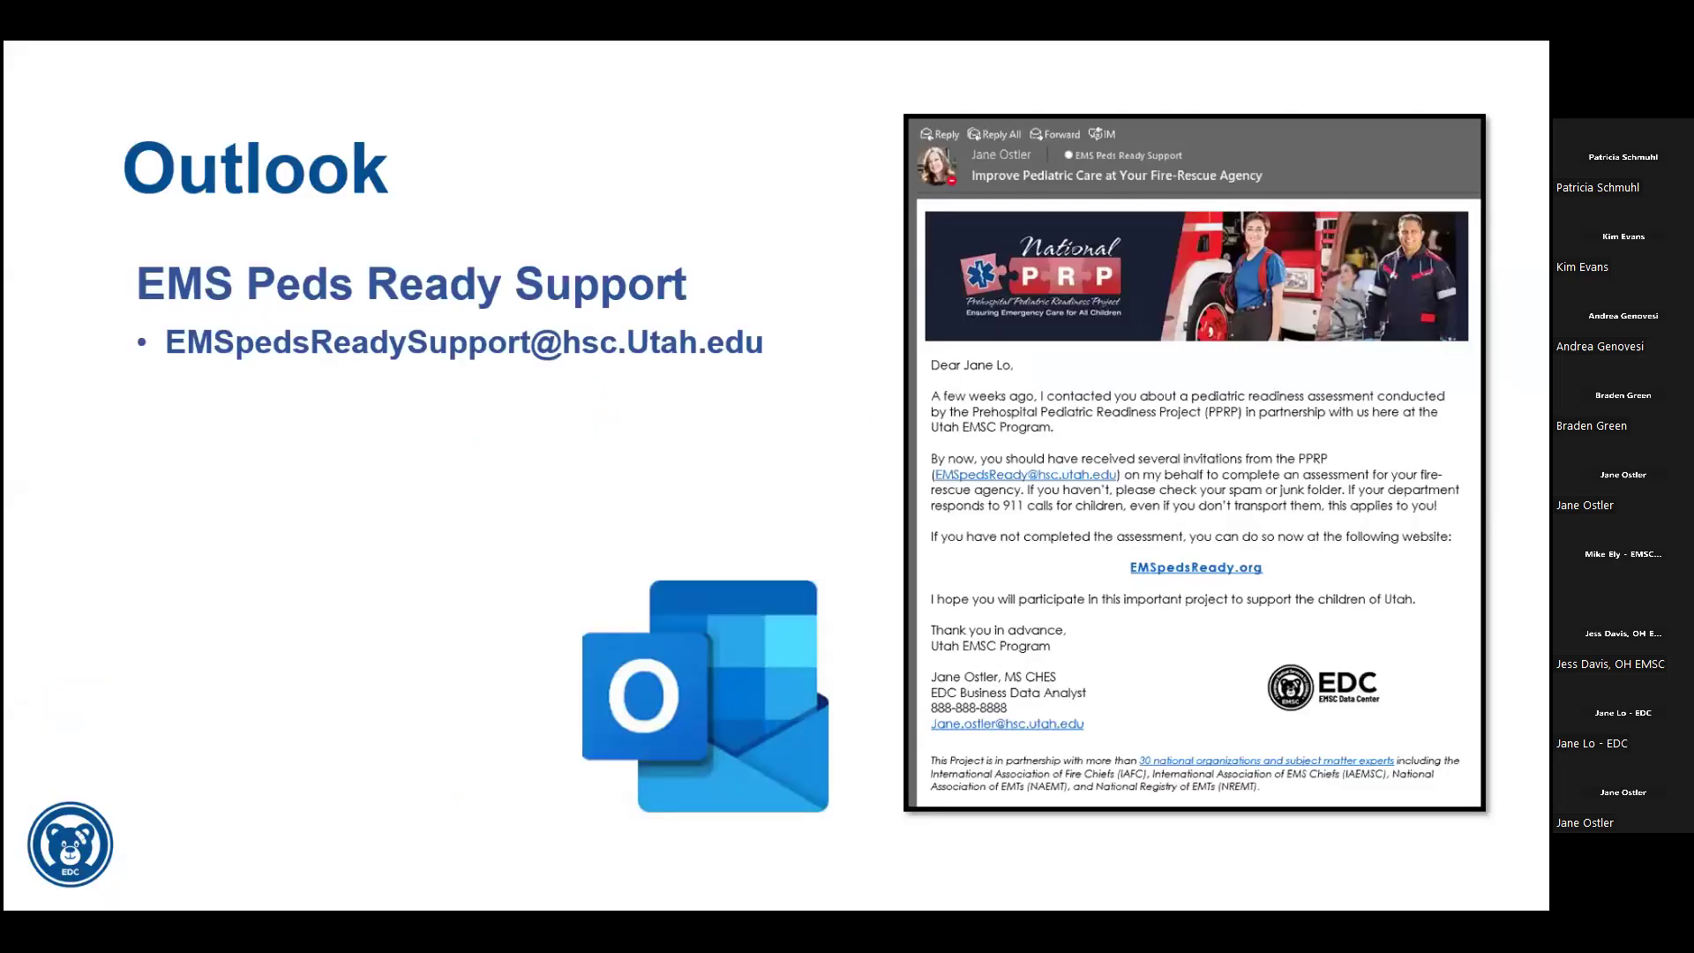